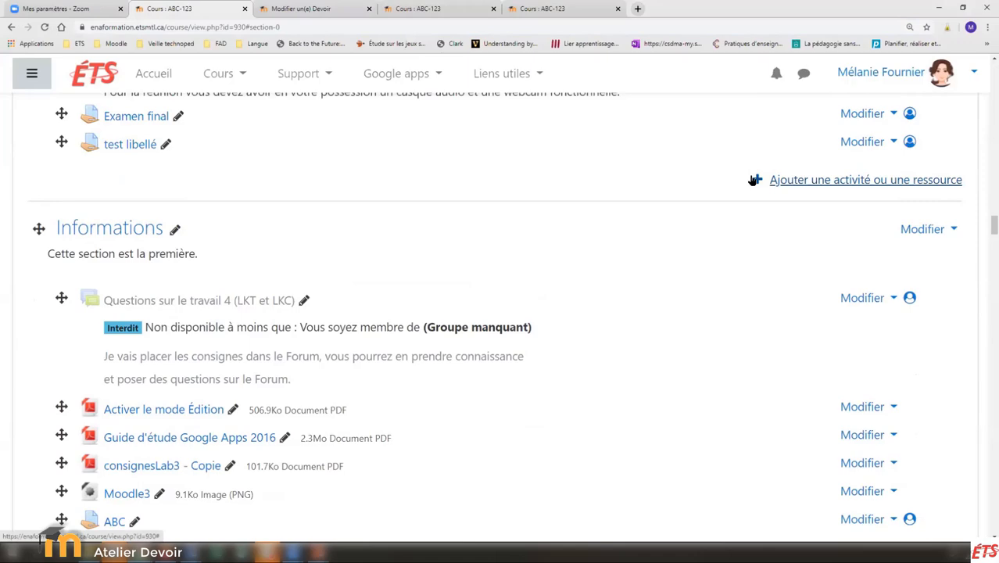
click(756, 181)
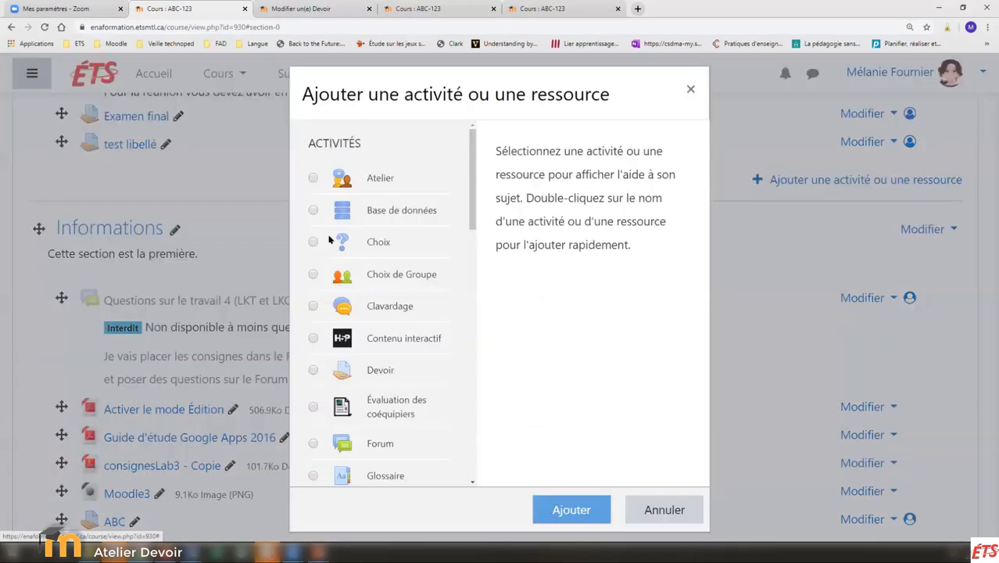
click(313, 369)
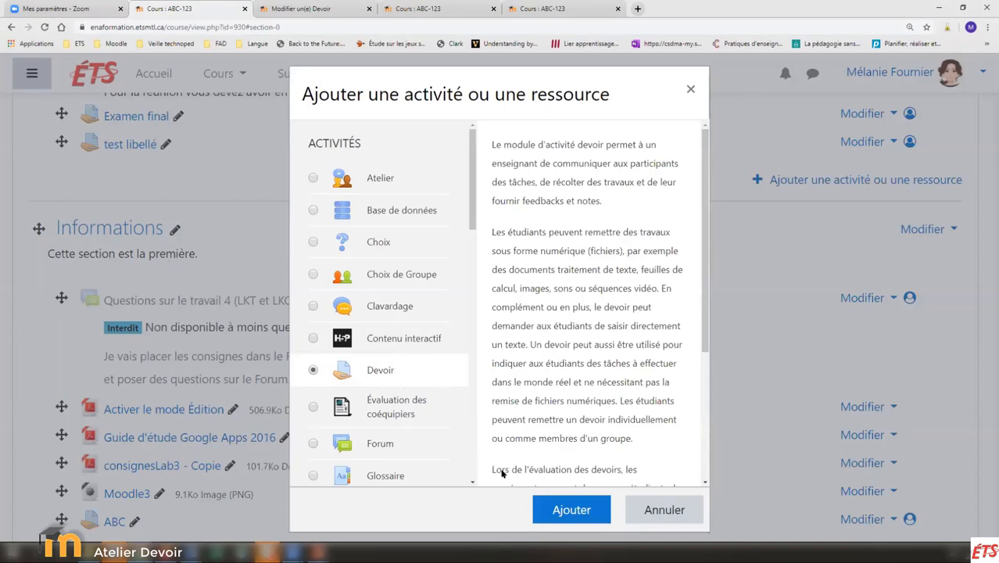
click(664, 509)
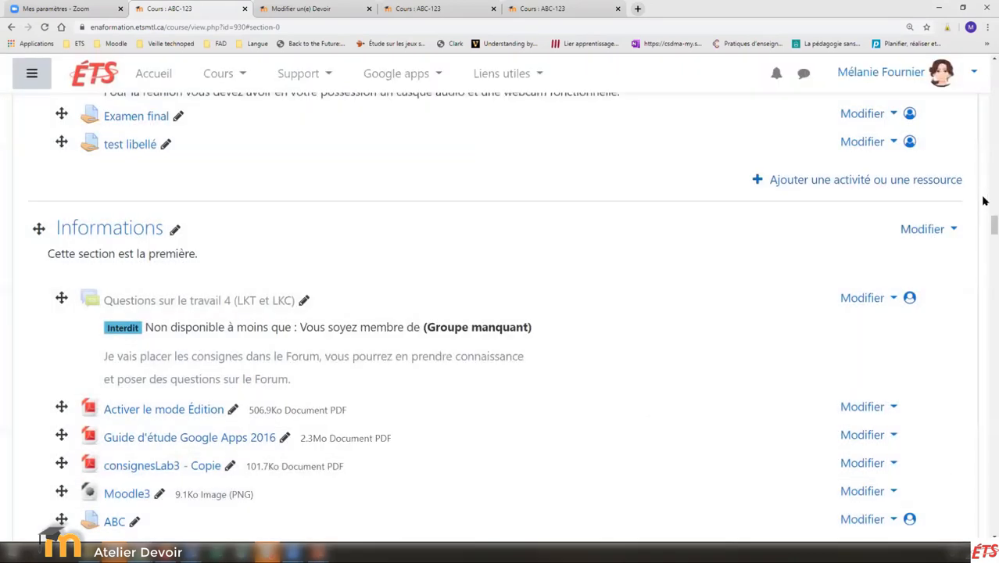
Switch to the open assignment settings page and examine the Généraux section's name, description and supplementary files.
scroll(984, 160, up, 10)
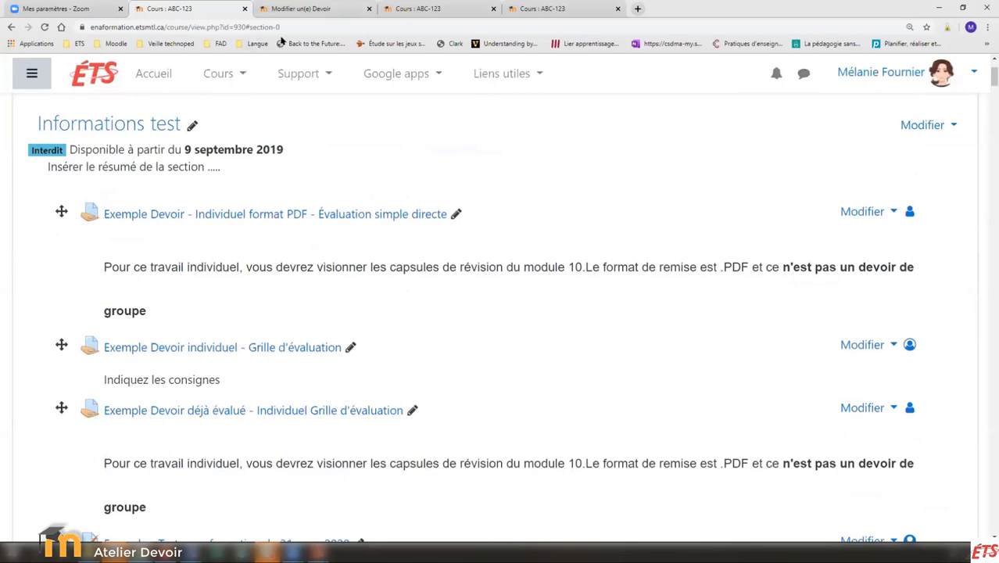
click(301, 9)
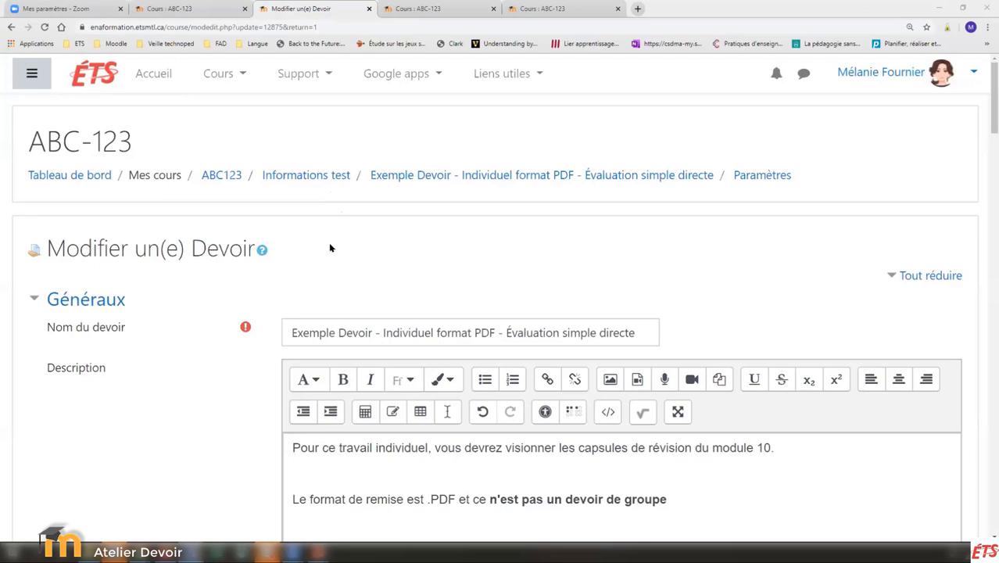
scroll(329, 250, down, 3)
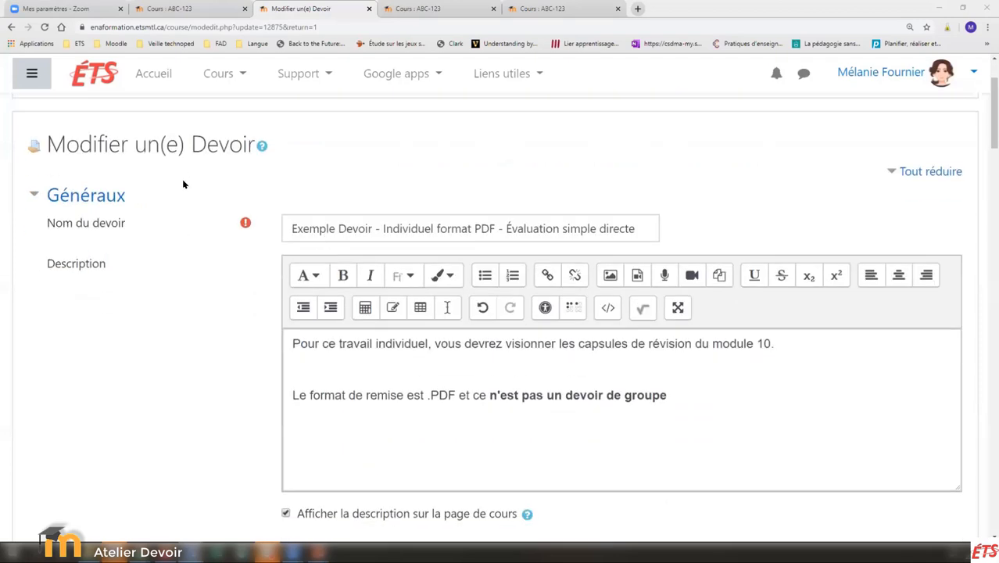
scroll(183, 189, down, 3)
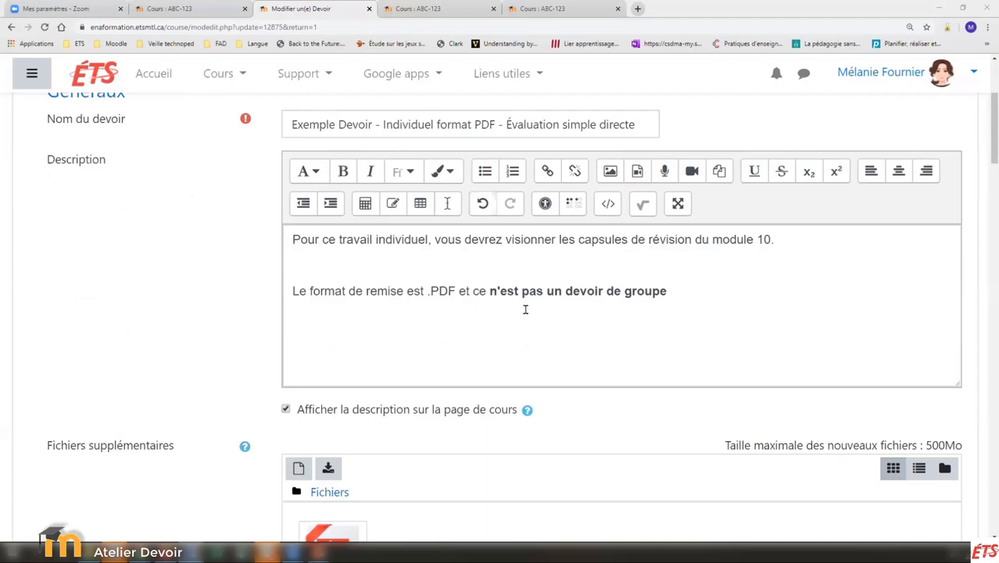
drag(306, 240, 671, 309)
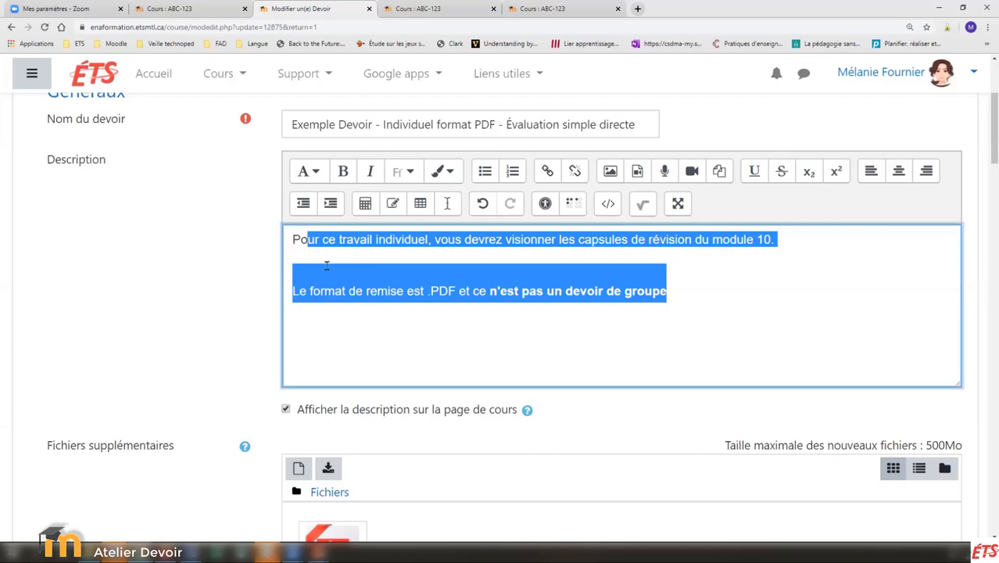
scroll(303, 241, down, 1)
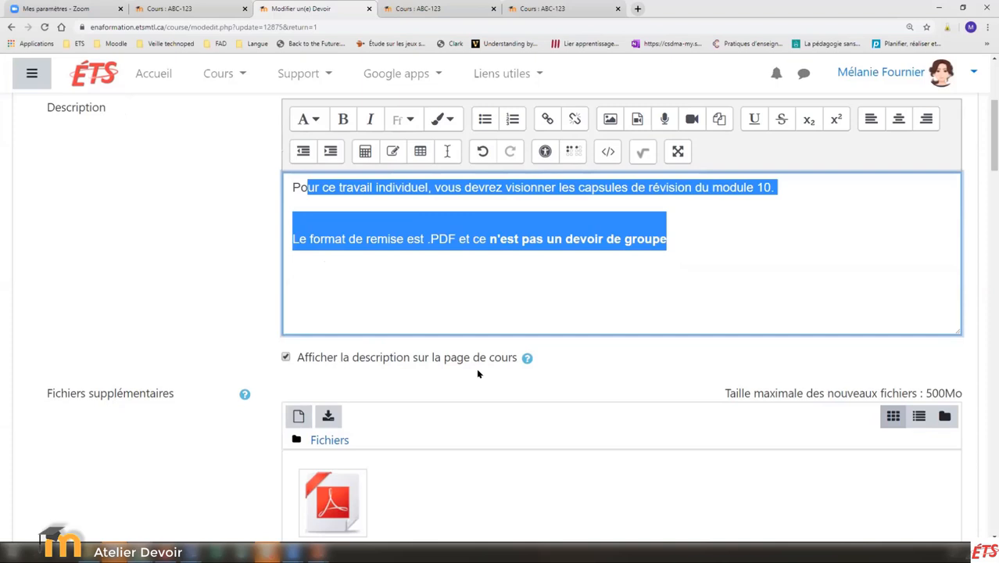
scroll(478, 374, down, 5)
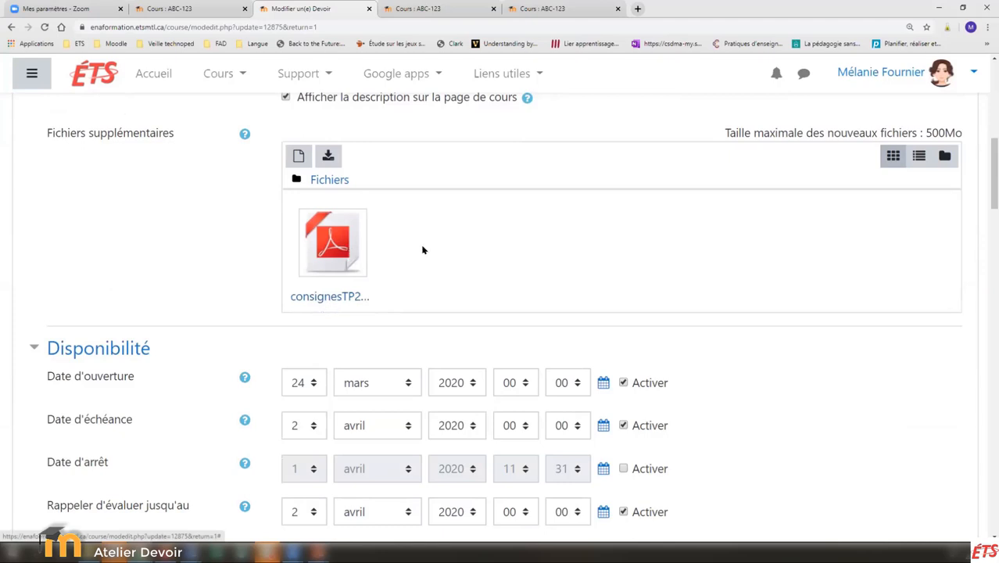
scroll(238, 261, down, 1)
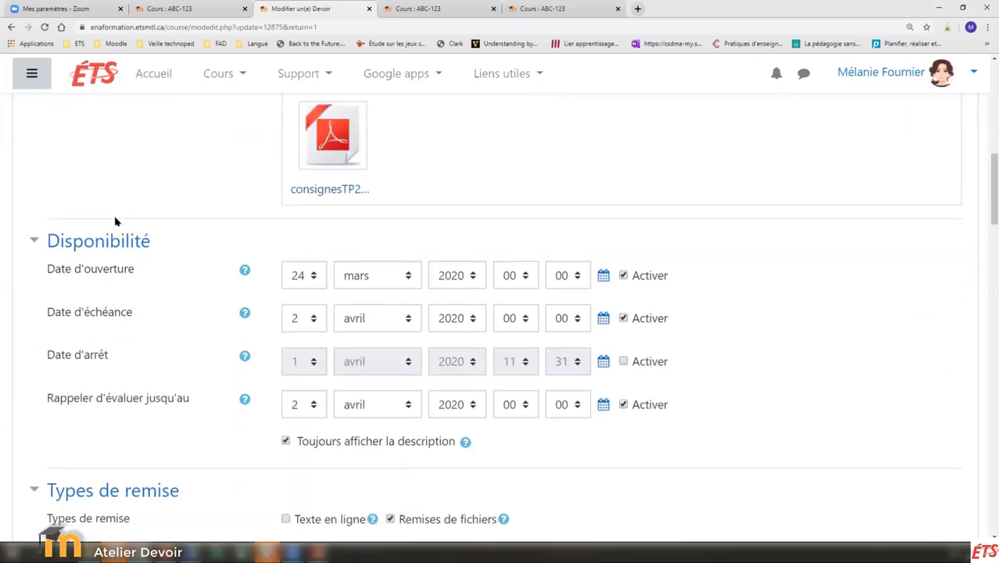
Examine the opening, due and cut-off date settings in the Disponibilité section.
scroll(114, 217, down, 1)
drag(170, 141, 42, 151)
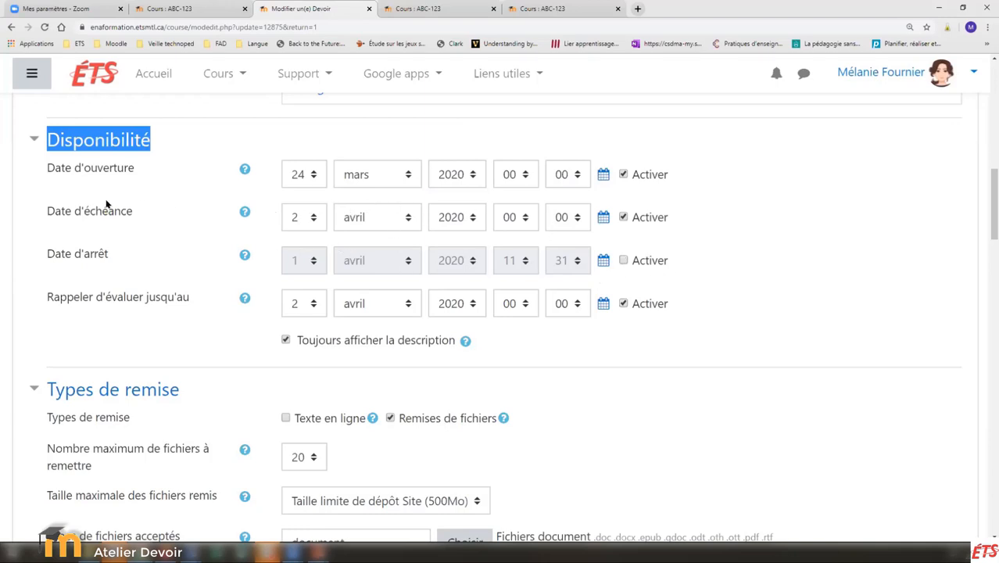
click(133, 164)
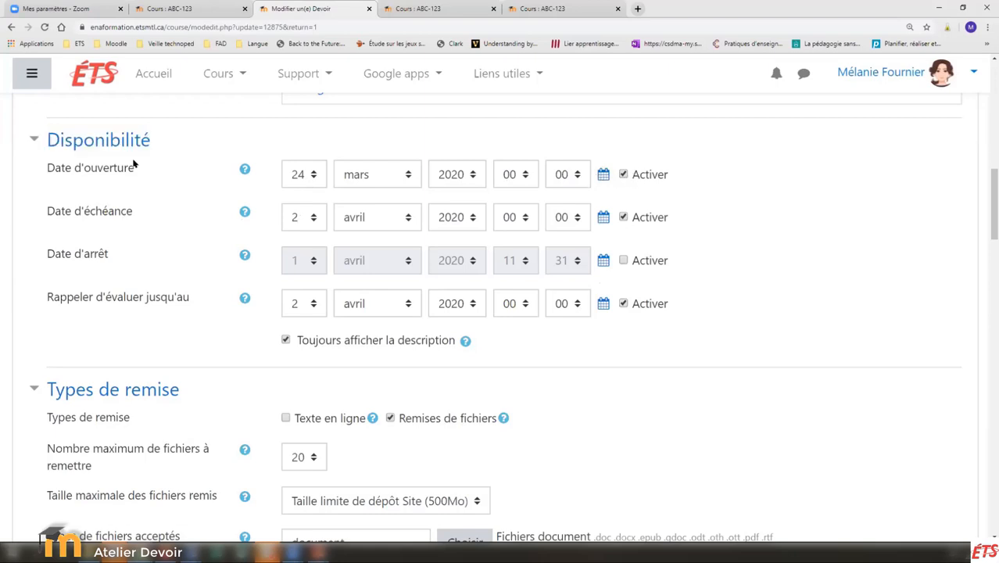
drag(136, 166, 34, 175)
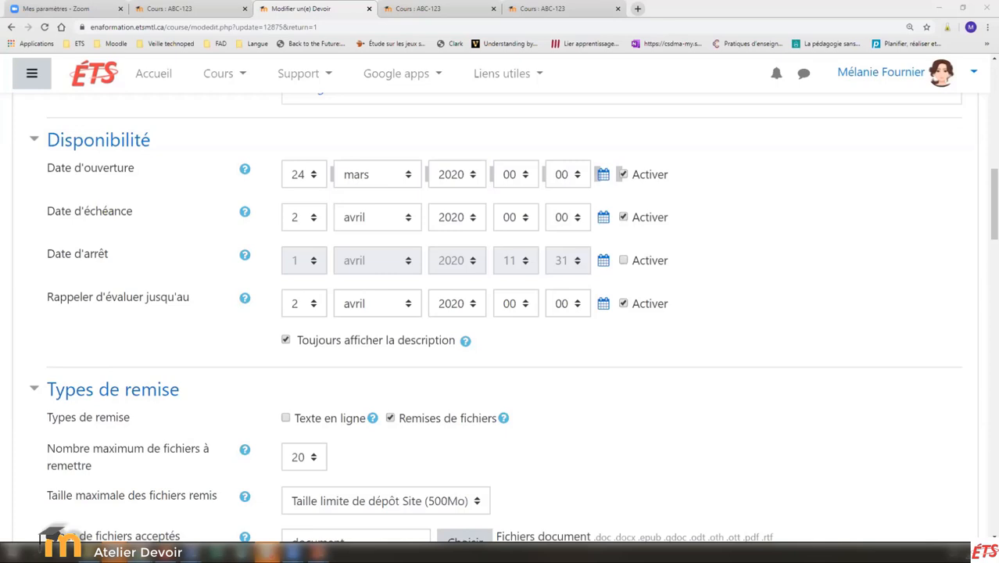
scroll(128, 285, down, 1)
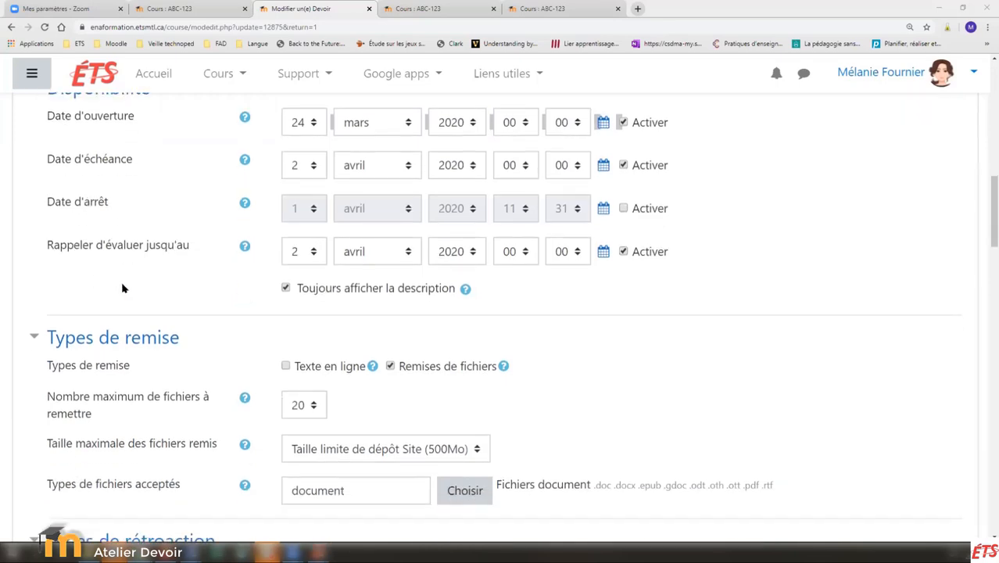
scroll(122, 288, down, 1)
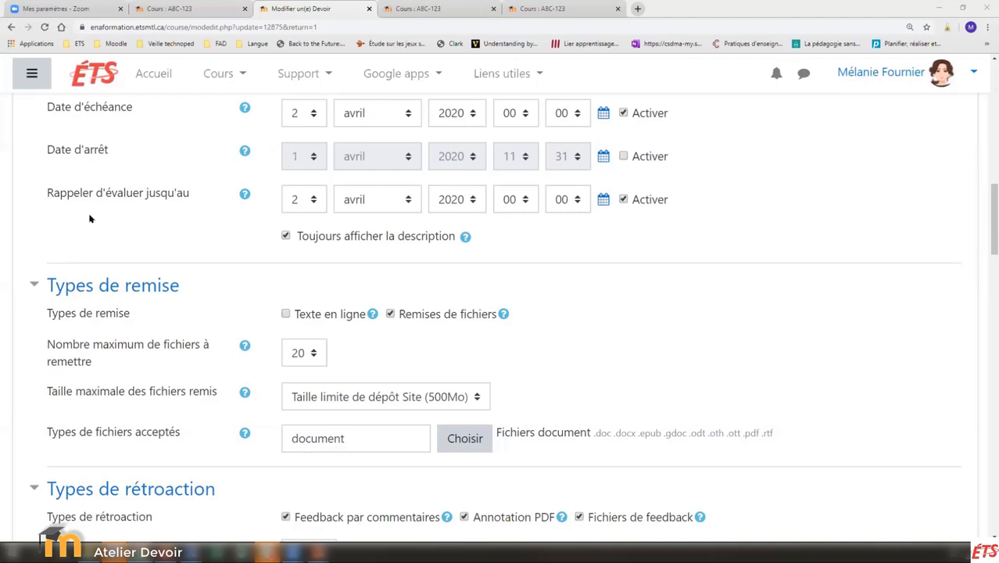
Read the help text for the "Rappeler d'évaluer jusqu'au" setting.
drag(49, 194, 189, 194)
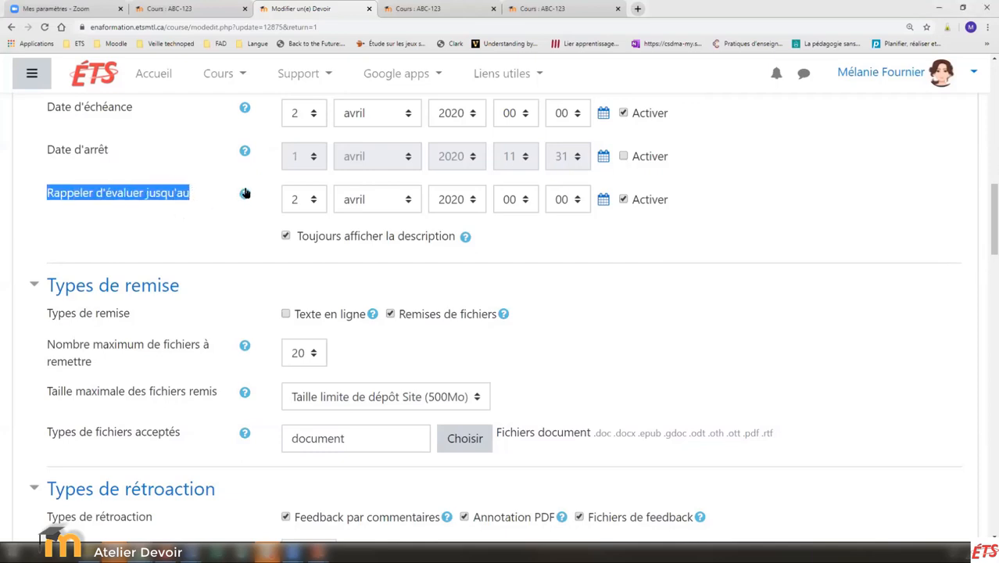
mouse_move(244, 195)
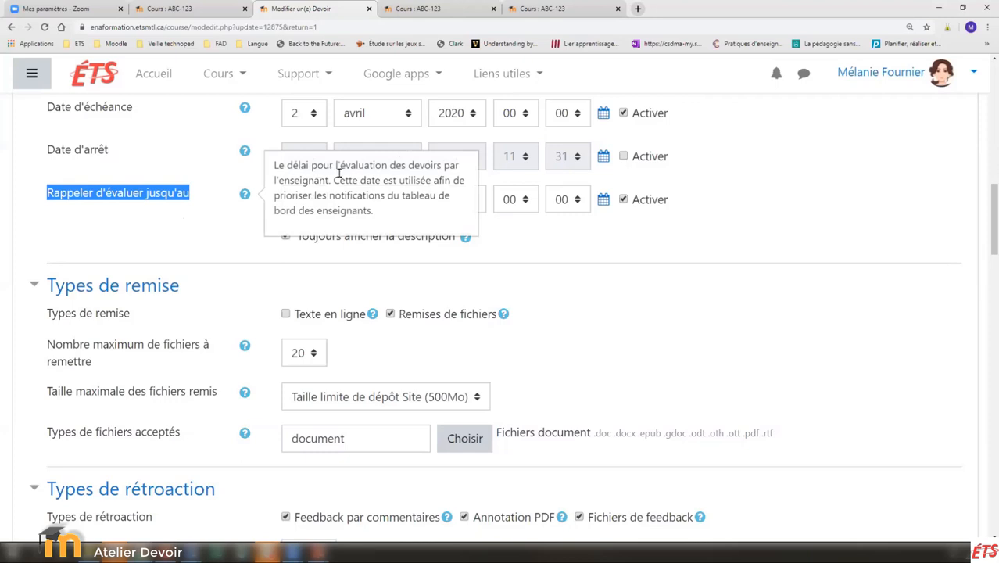
click(207, 217)
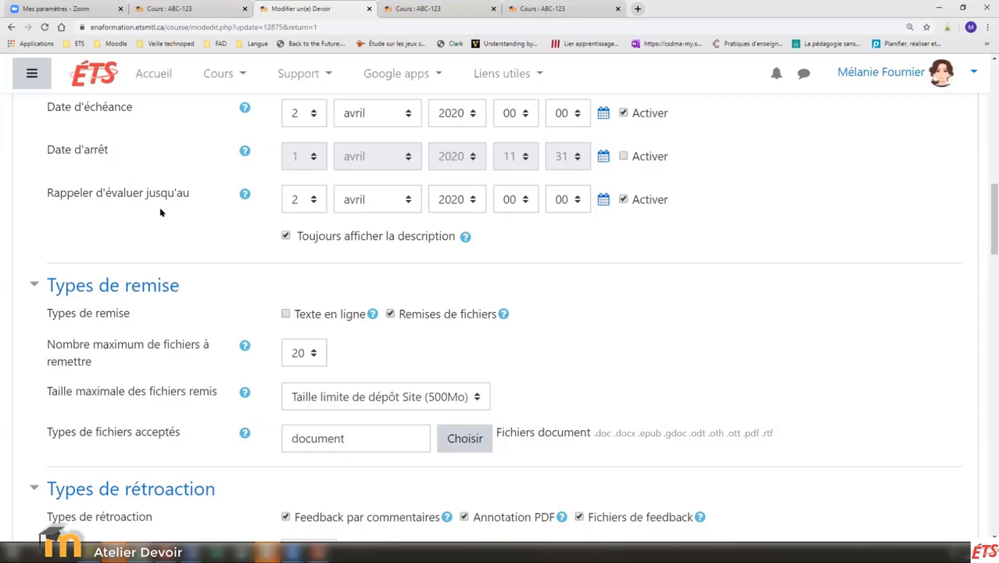
click(244, 196)
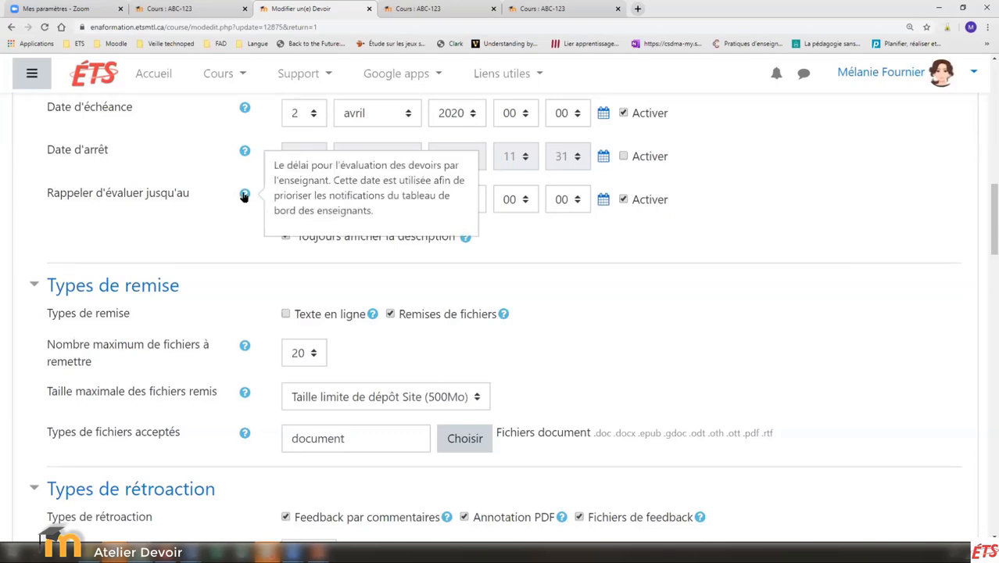
scroll(241, 219, up, 3)
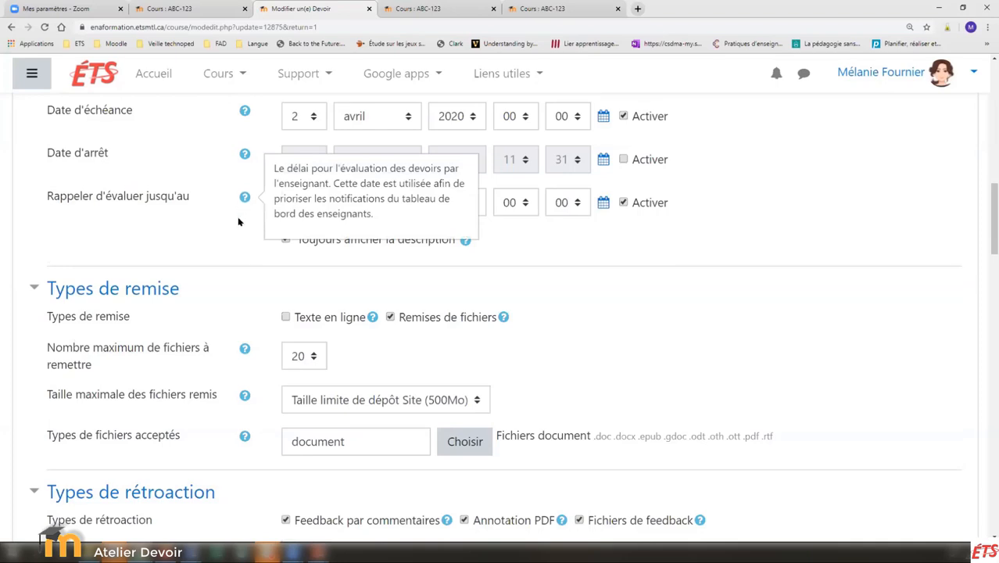
scroll(240, 234, up, 2)
scroll(238, 242, up, 9)
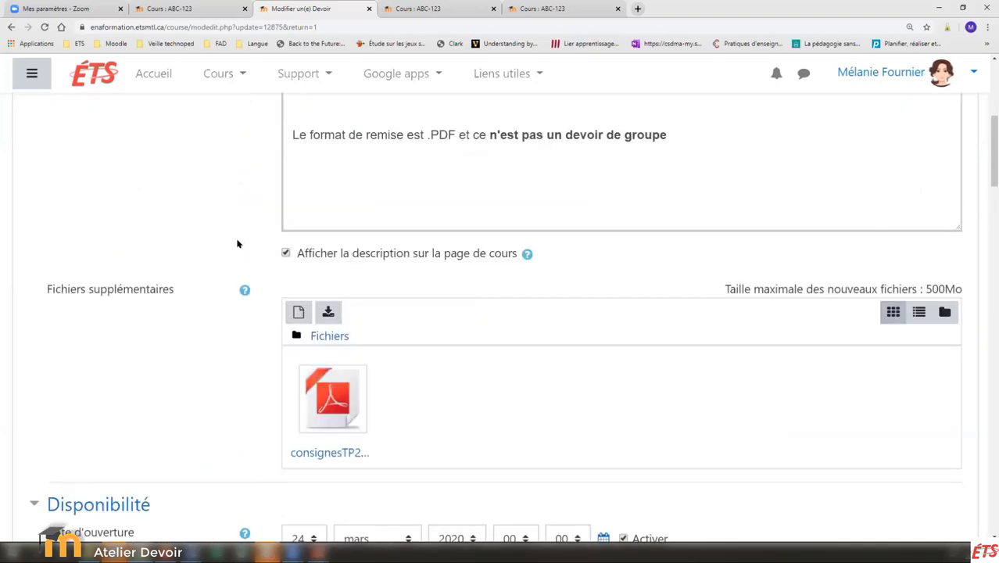
scroll(242, 217, up, 1)
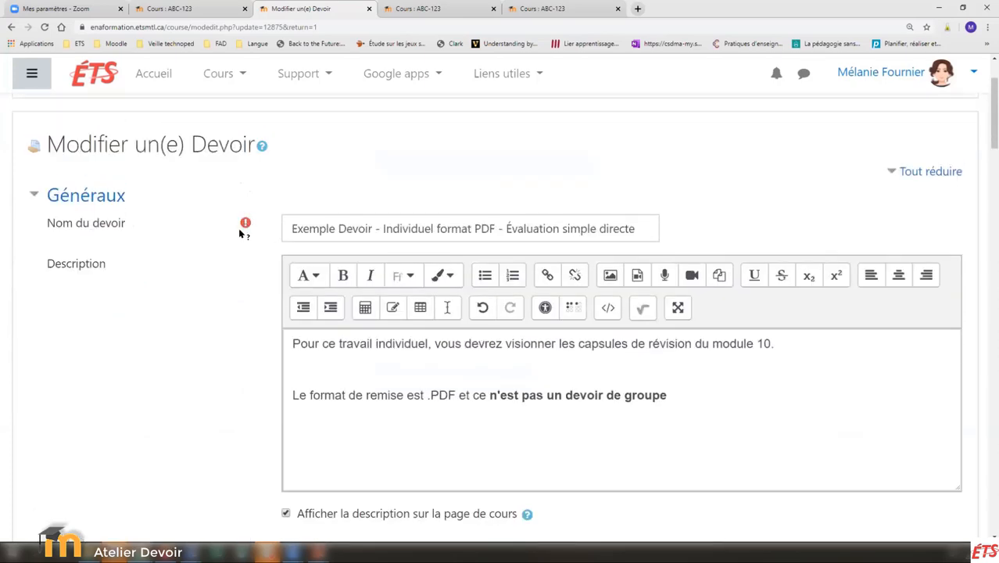
scroll(238, 237, down, 7)
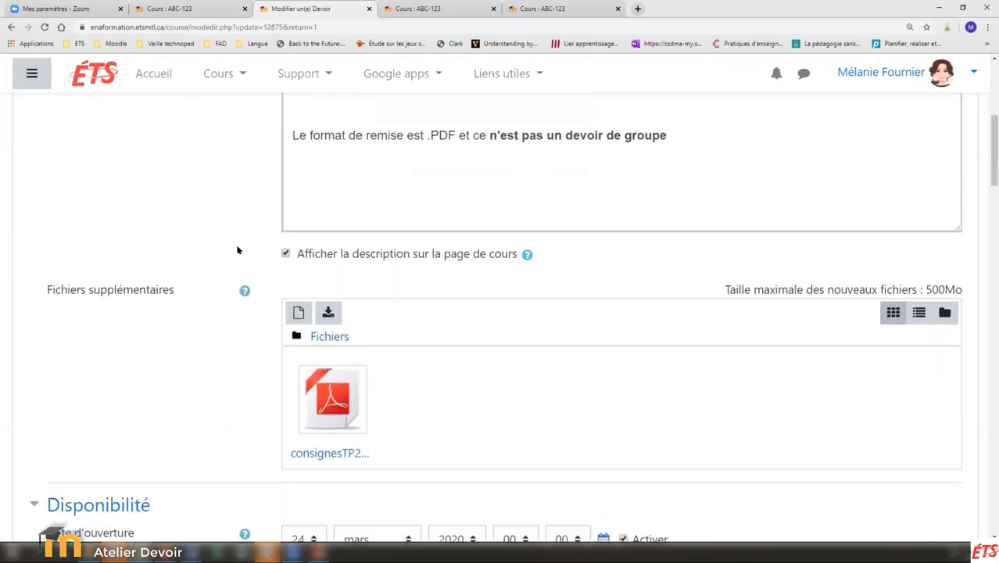
Examine the Types de remise section and read the help text for the "Texte en ligne" option.
scroll(236, 251, down, 8)
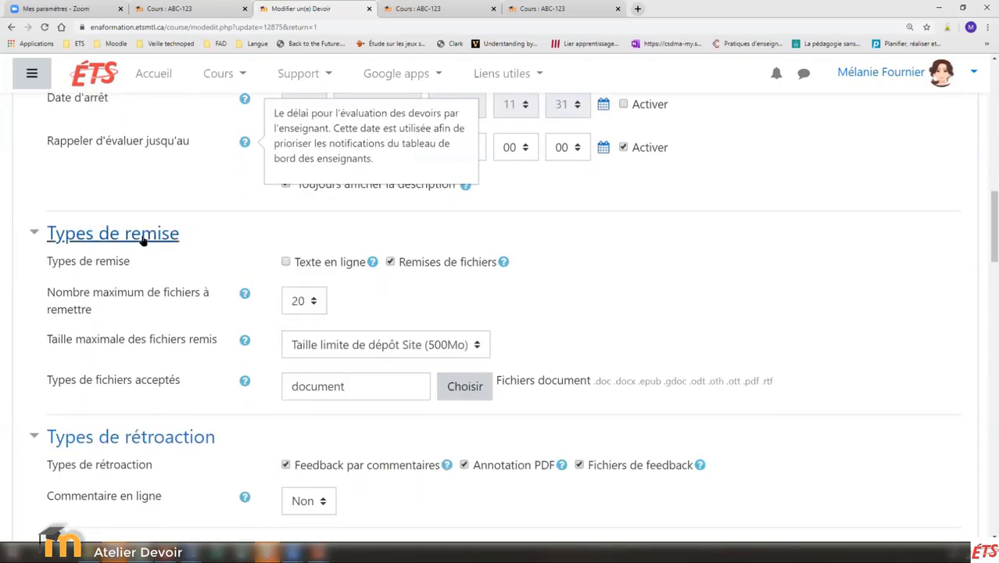
drag(191, 245, 49, 243)
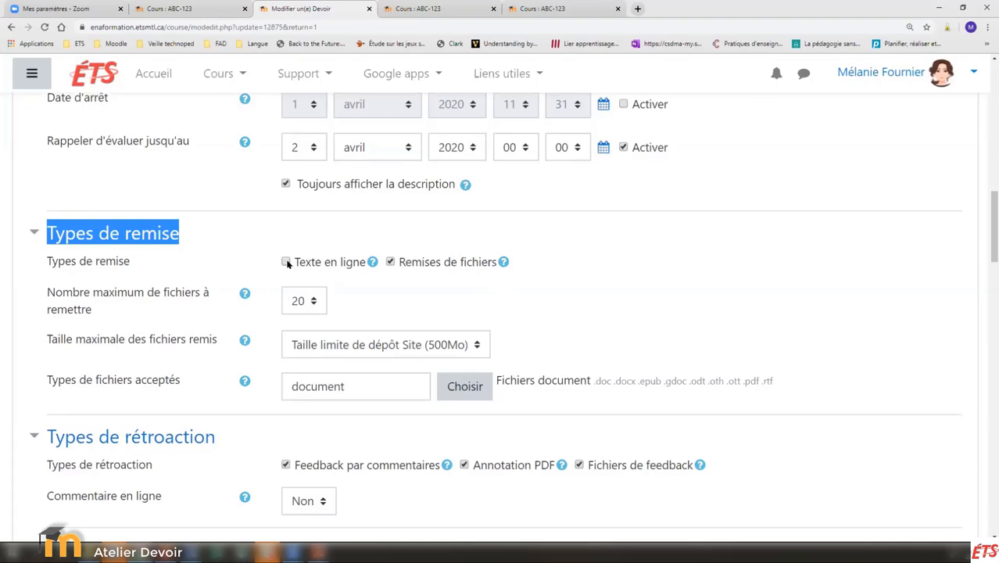
click(373, 261)
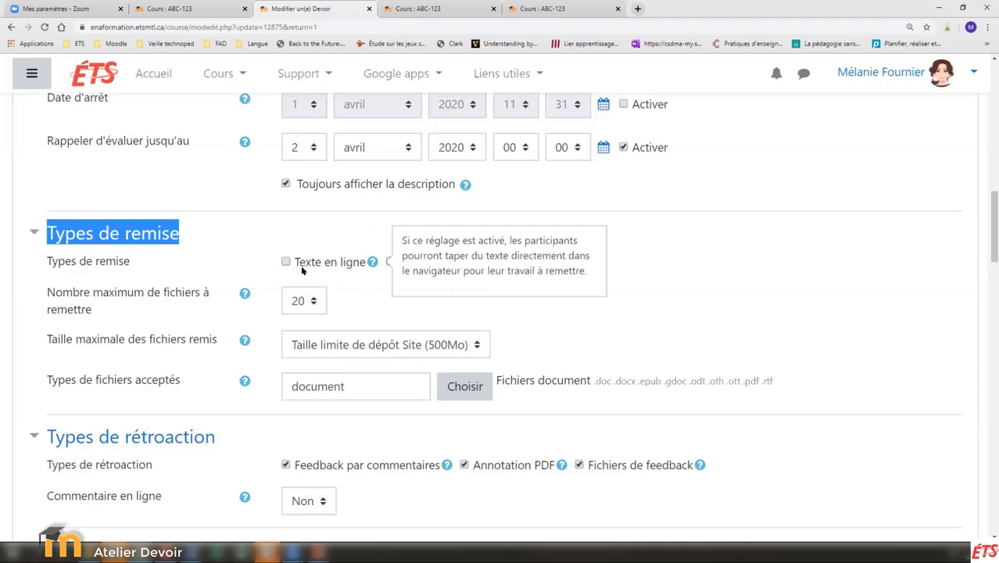
click(365, 284)
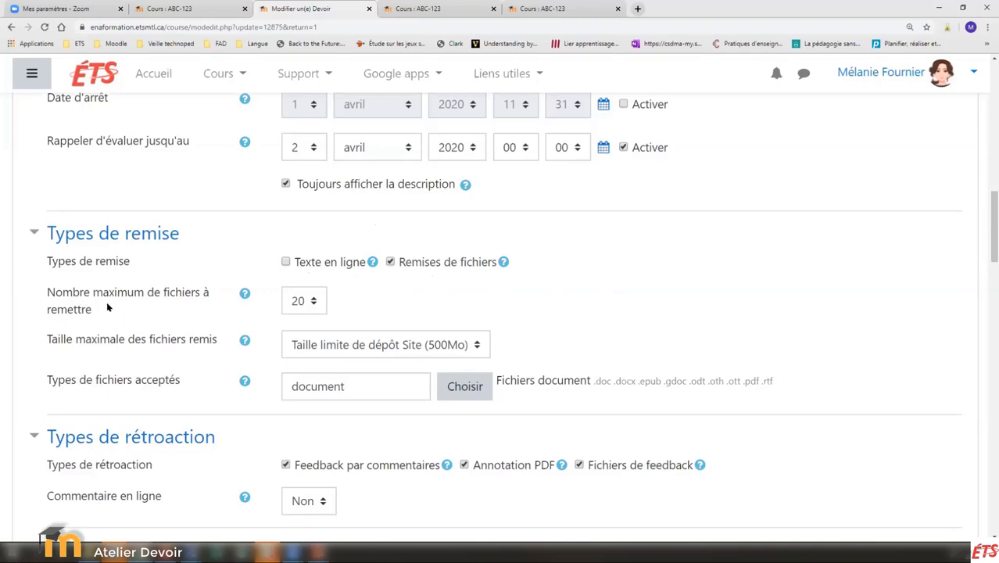
View the available choices for the maximum number of submitted files and the maximum file size.
click(315, 303)
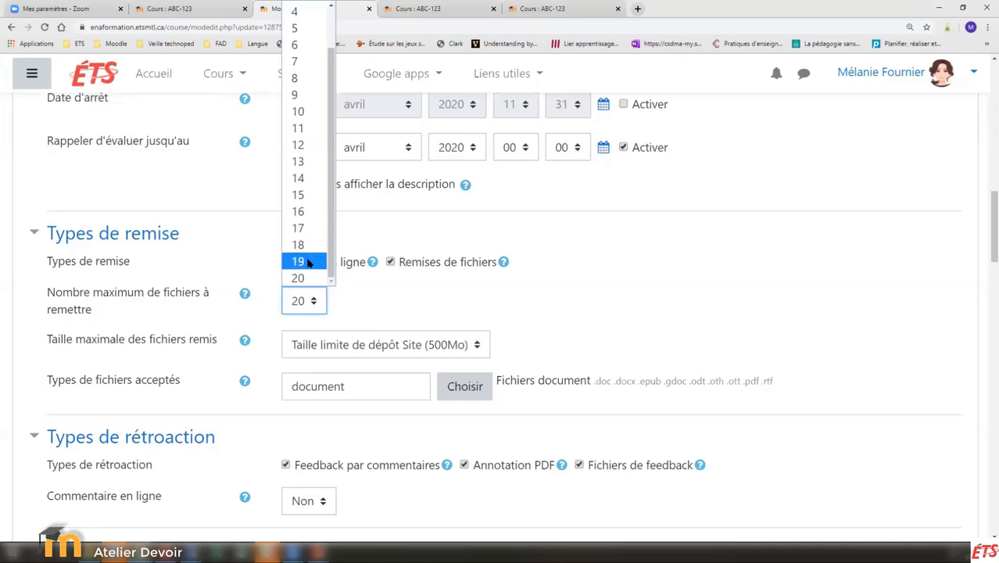
scroll(350, 305, down, 1)
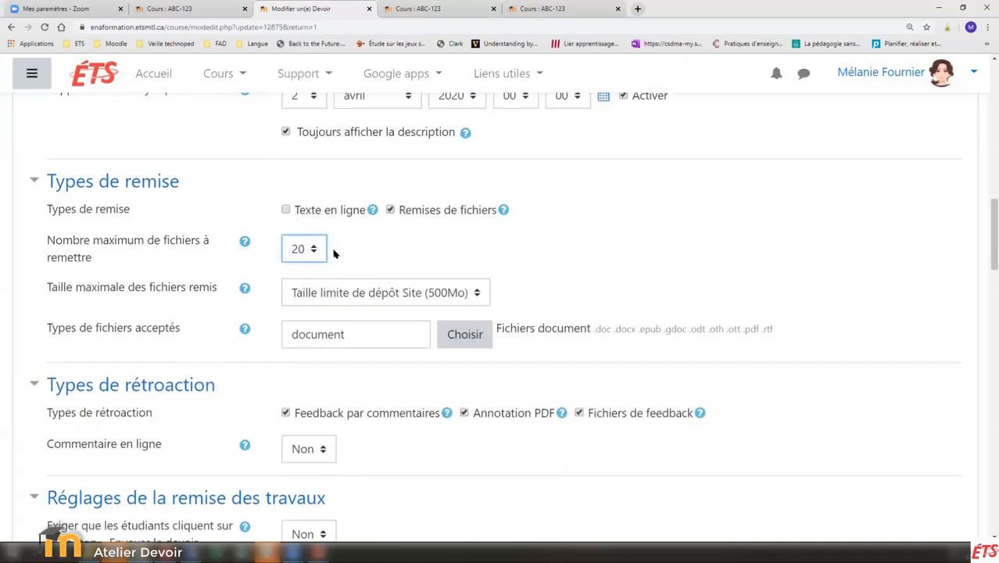
scroll(328, 242, down, 1)
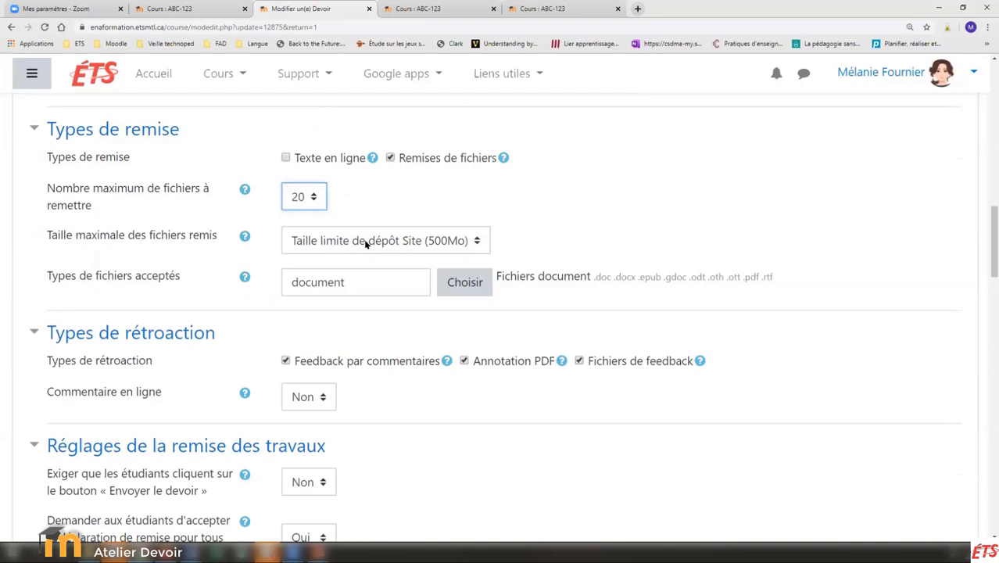
click(476, 241)
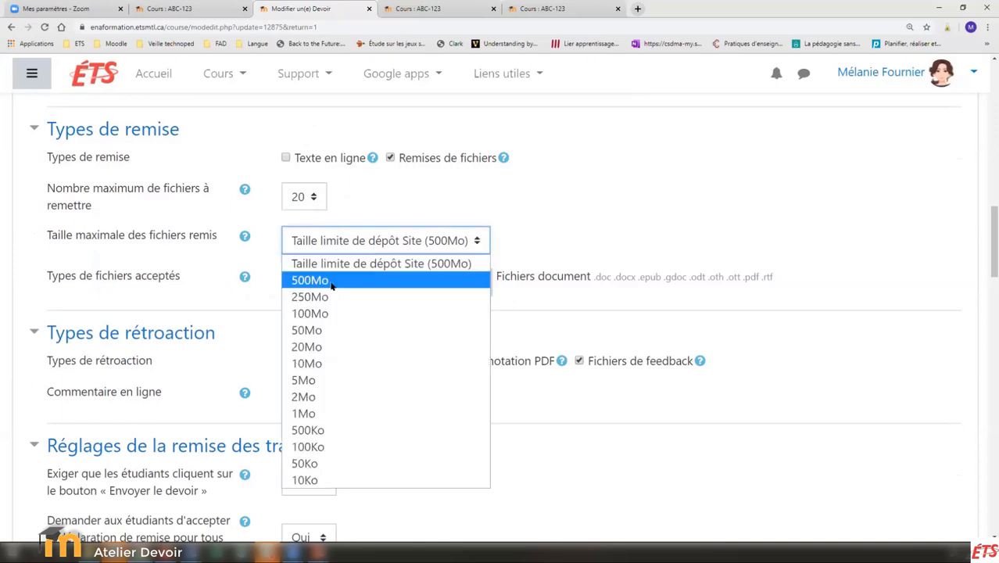
click(162, 238)
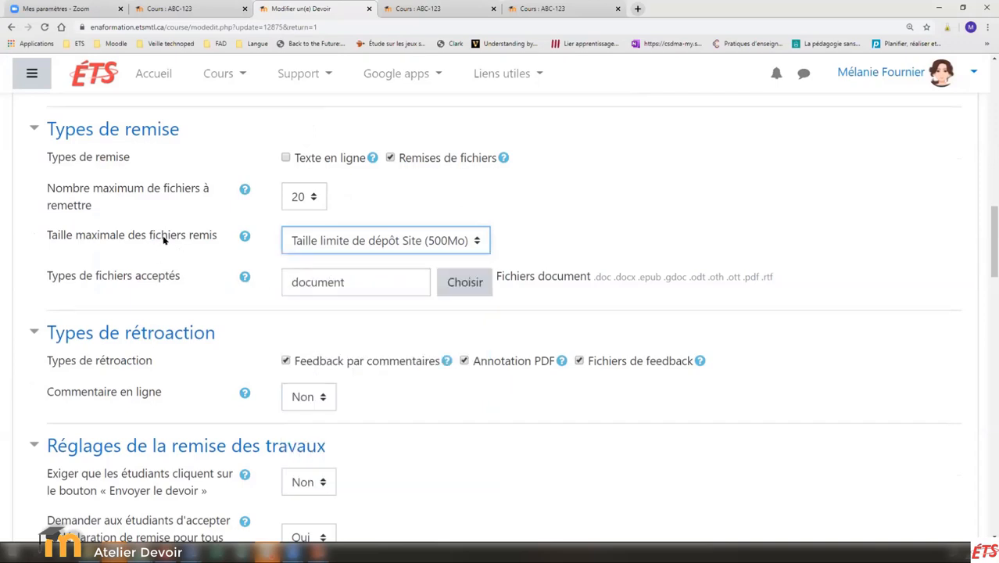
Examine the "Types de fichiers acceptés" setting and its document file extensions.
scroll(164, 233, down, 1)
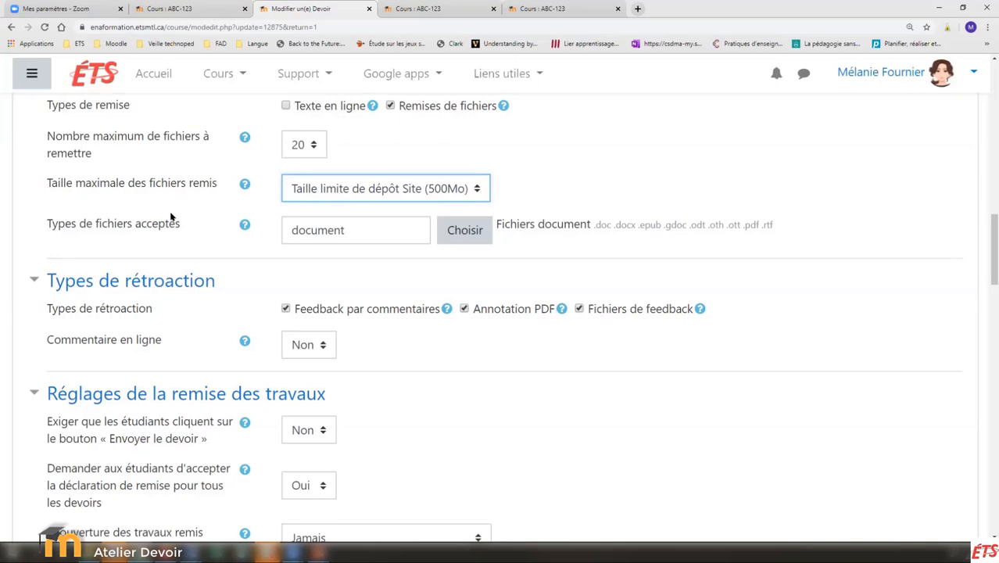
scroll(170, 217, down, 1)
drag(44, 169, 188, 171)
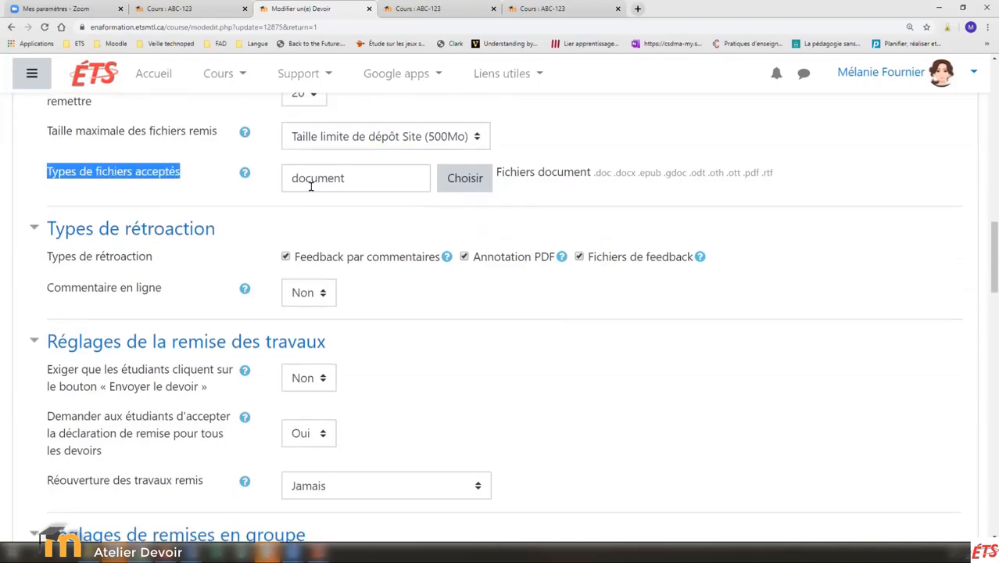
drag(780, 175, 585, 192)
Browse the categories offered for the accepted file types, down to "Autres fichiers", and close the list.
click(457, 179)
scroll(450, 192, down, 1)
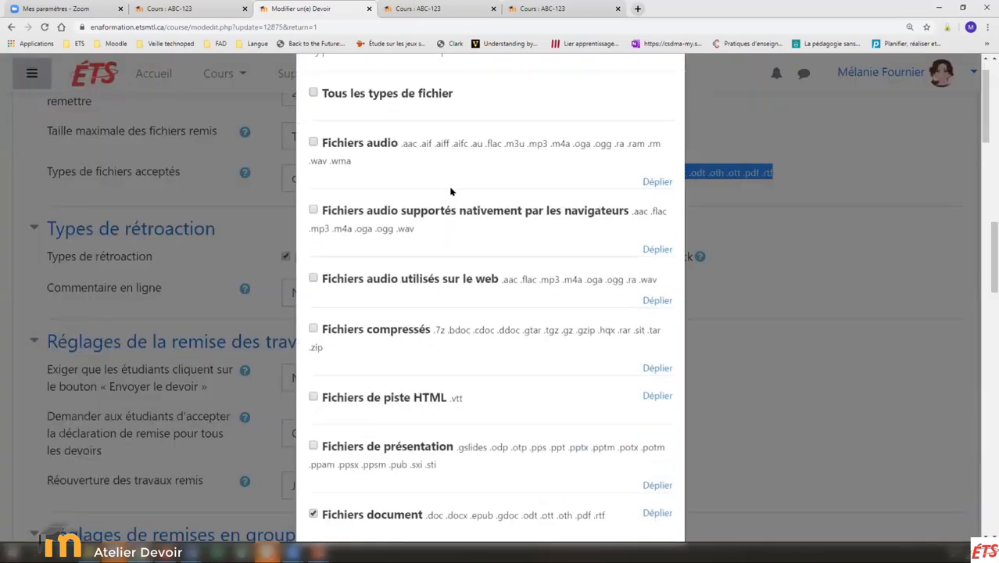
scroll(450, 191, down, 3)
scroll(447, 204, down, 5)
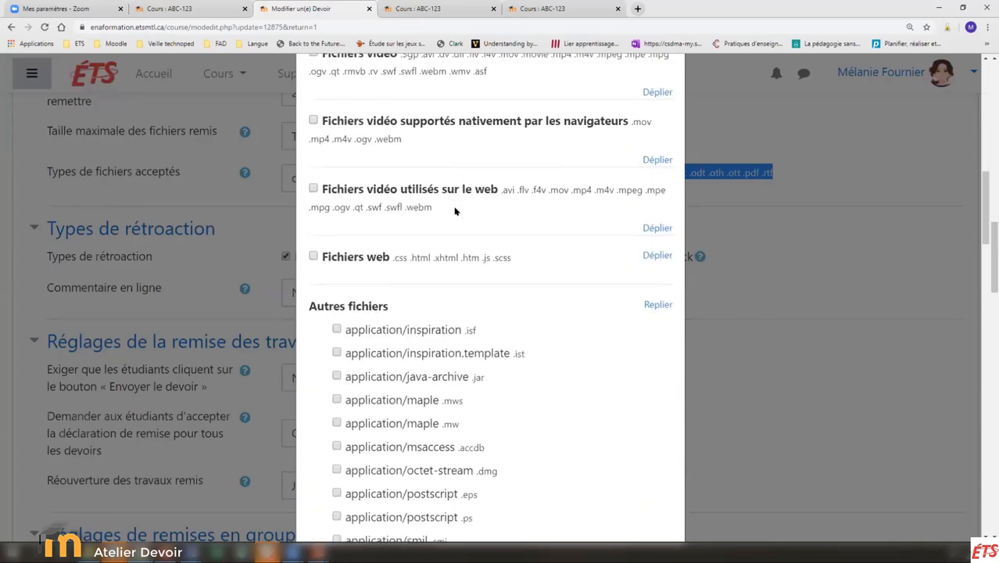
scroll(455, 211, down, 1)
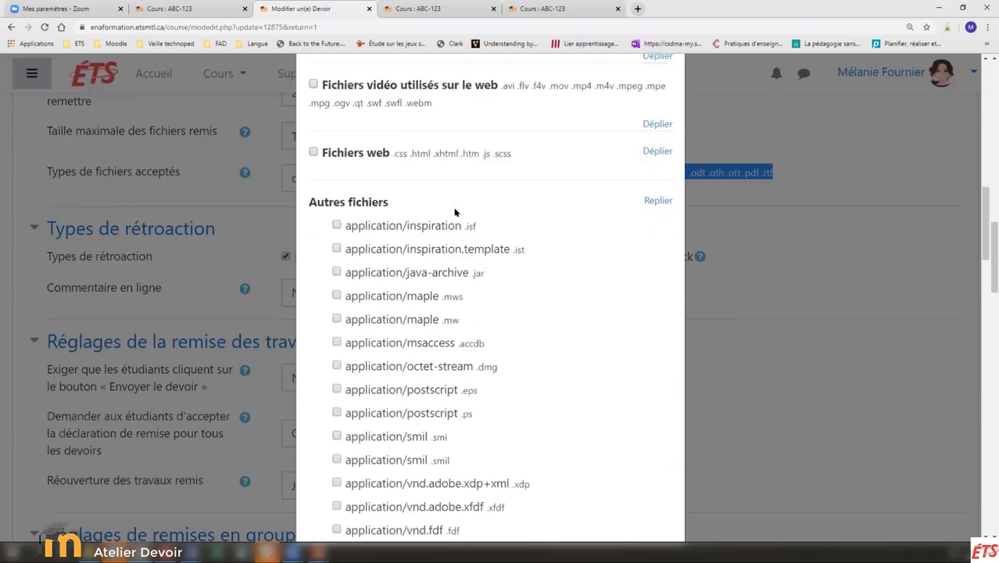
click(732, 207)
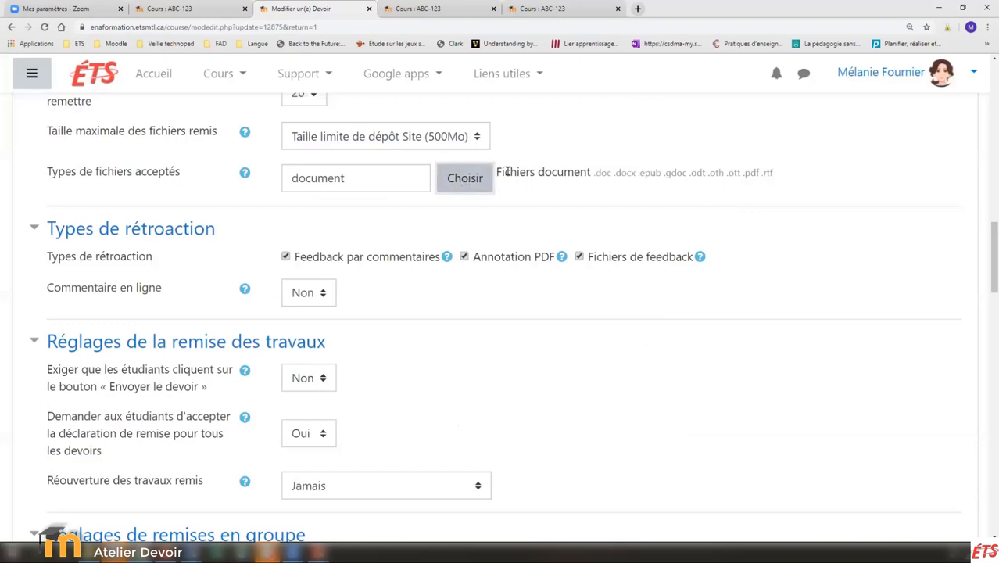
Review the extensions covered by "Fichiers document" and briefly reopen the list of accepted file types.
drag(595, 175, 677, 184)
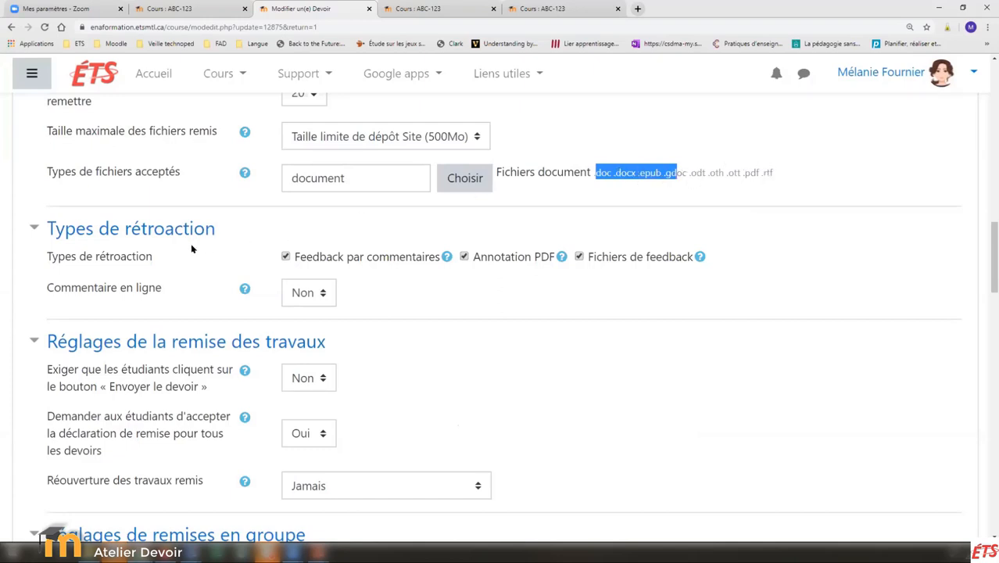
scroll(75, 245, up, 1)
scroll(75, 245, down, 1)
scroll(68, 275, down, 1)
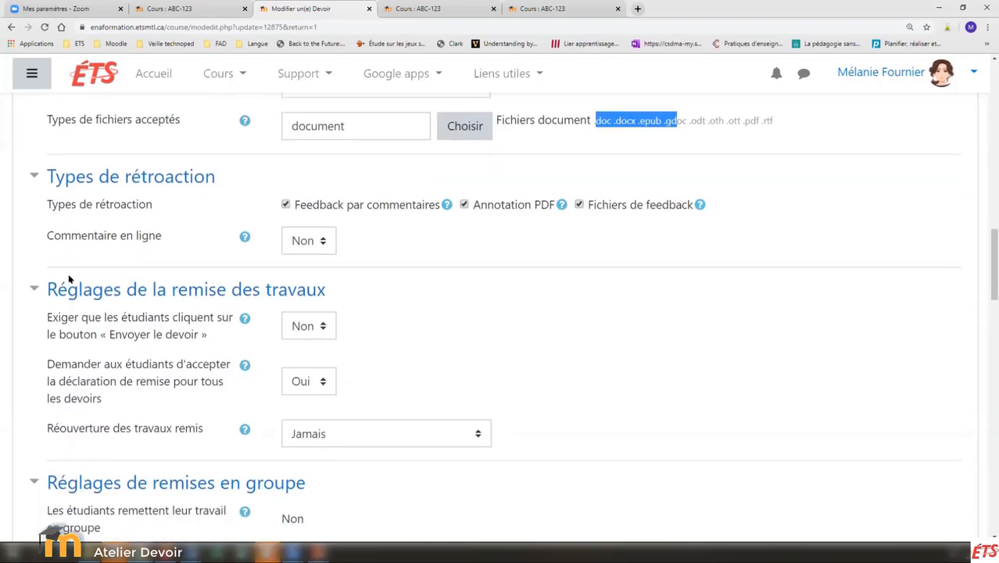
click(460, 123)
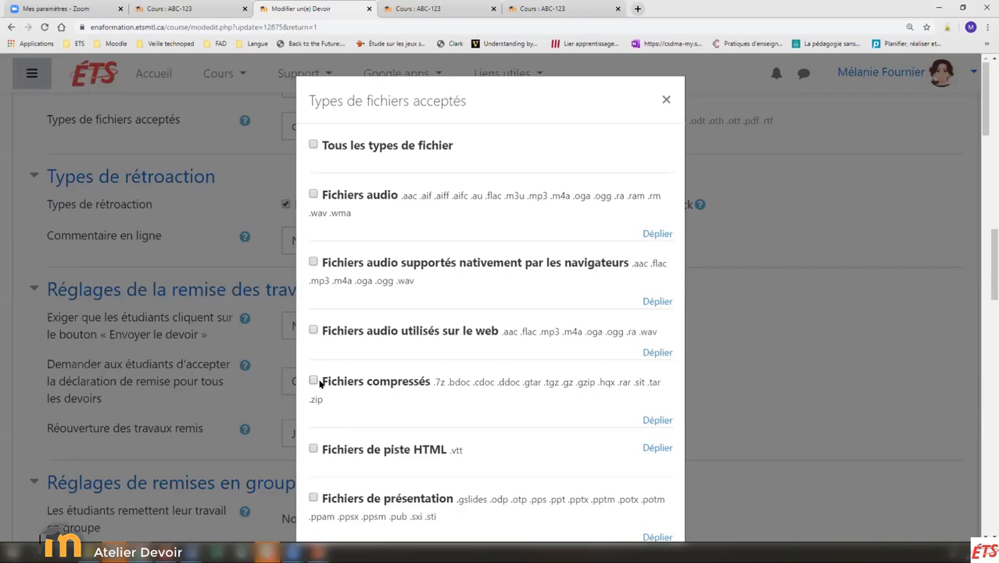
click(664, 100)
Look back over the assignment's description and Disponibilité settings, ending at the Types de remise section.
scroll(516, 289, up, 2)
scroll(512, 293, up, 7)
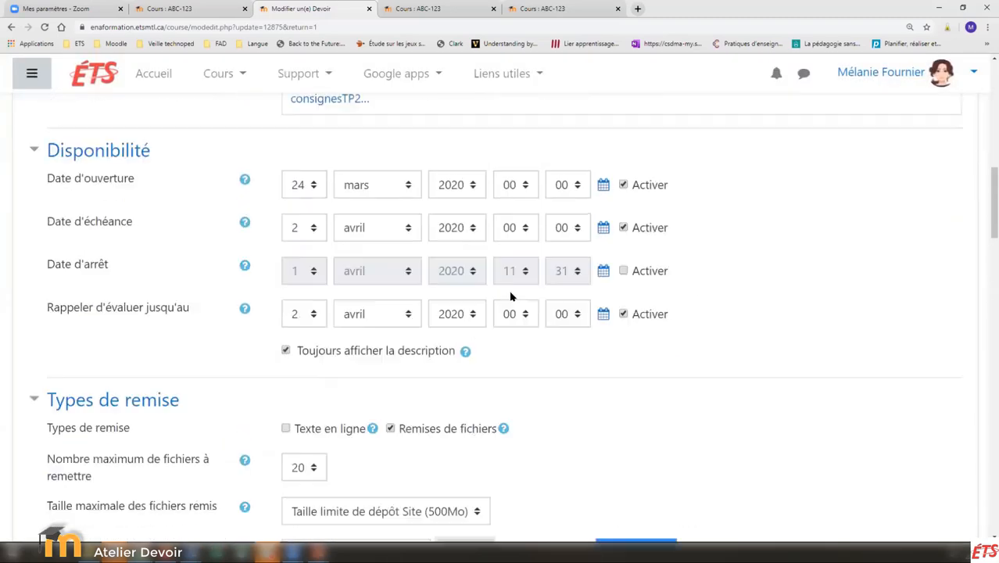
scroll(396, 196, up, 3)
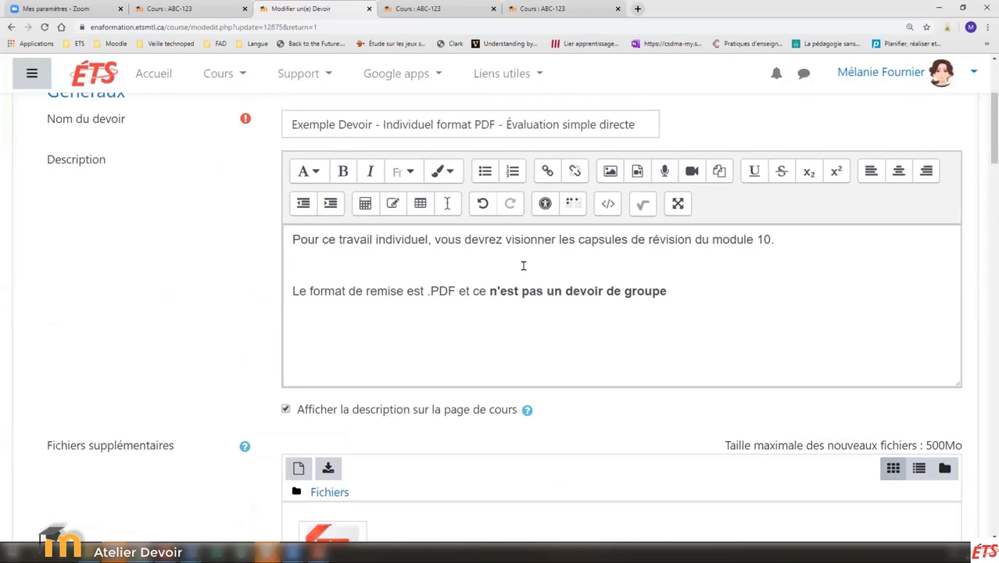
scroll(524, 266, down, 4)
scroll(525, 279, down, 3)
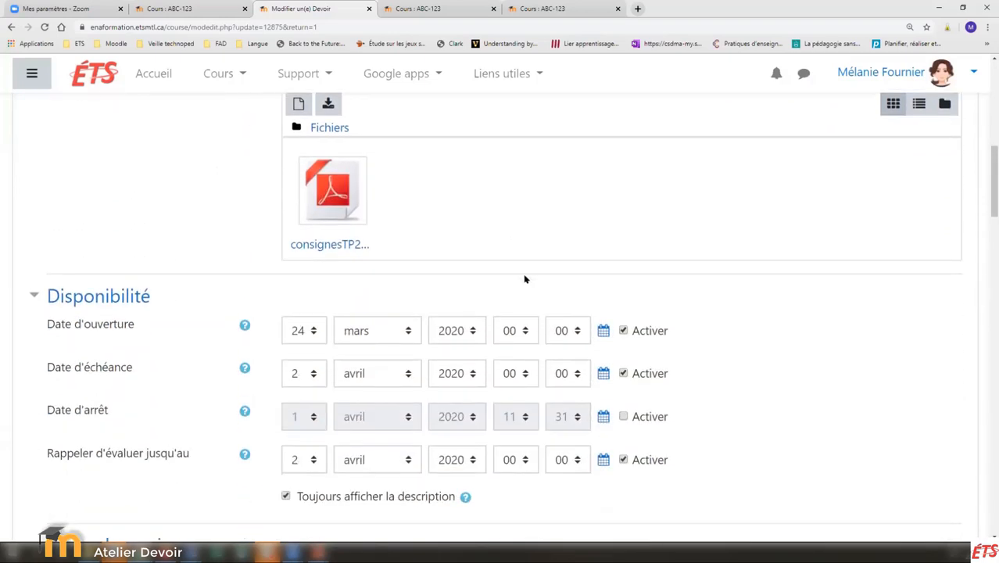
scroll(524, 279, down, 2)
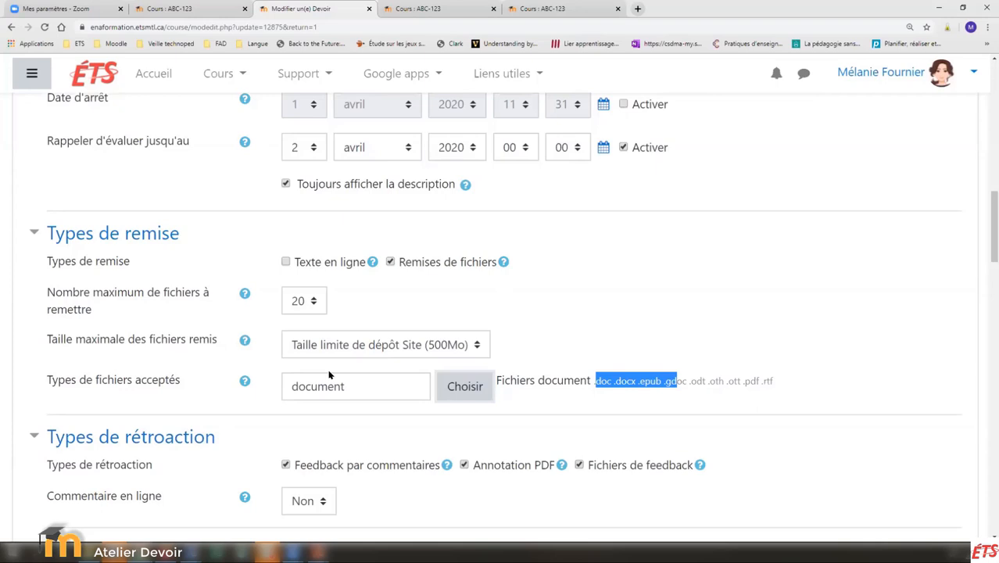
Reopen the list of accepted file types, expand "Fichiers vidéo" to view its individual formats, and close the list.
click(464, 386)
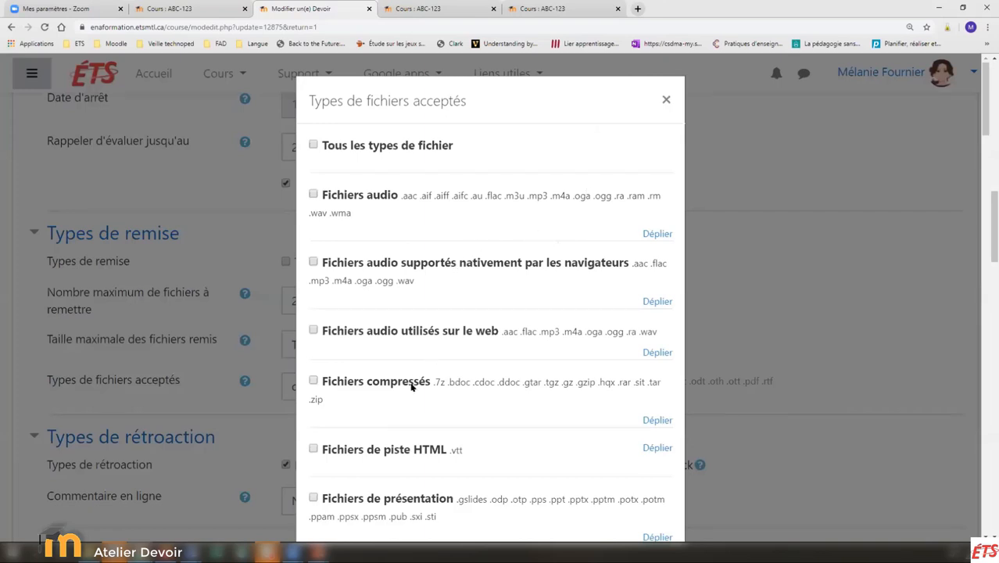
scroll(408, 402, down, 1)
scroll(412, 410, down, 3)
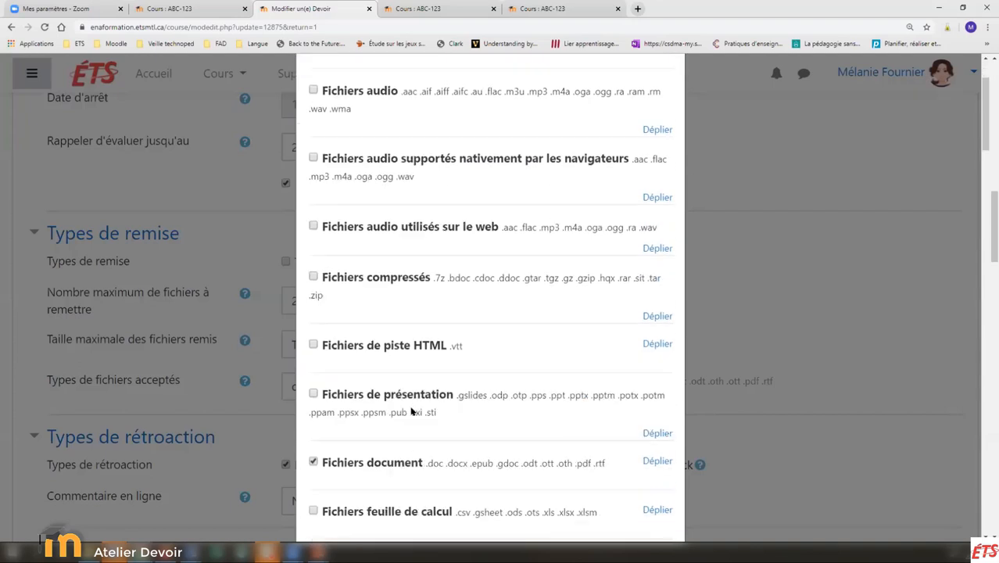
scroll(415, 405, down, 1)
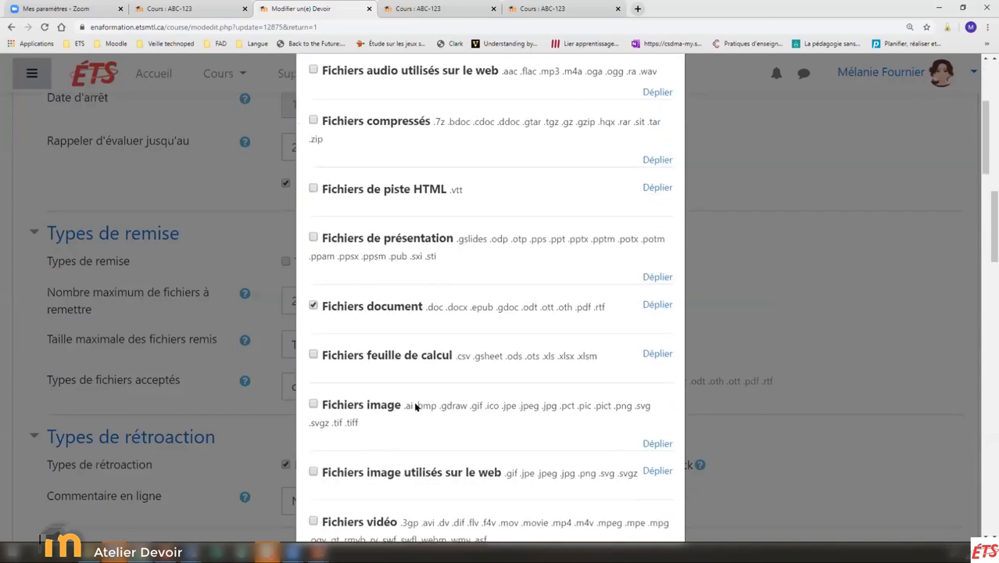
scroll(415, 398, down, 2)
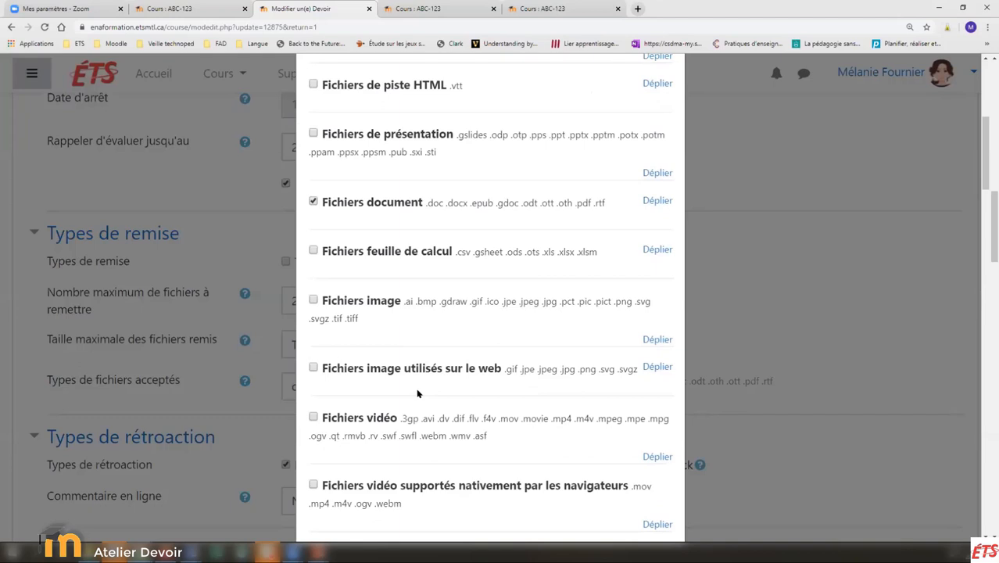
scroll(417, 393, down, 1)
drag(494, 382, 314, 366)
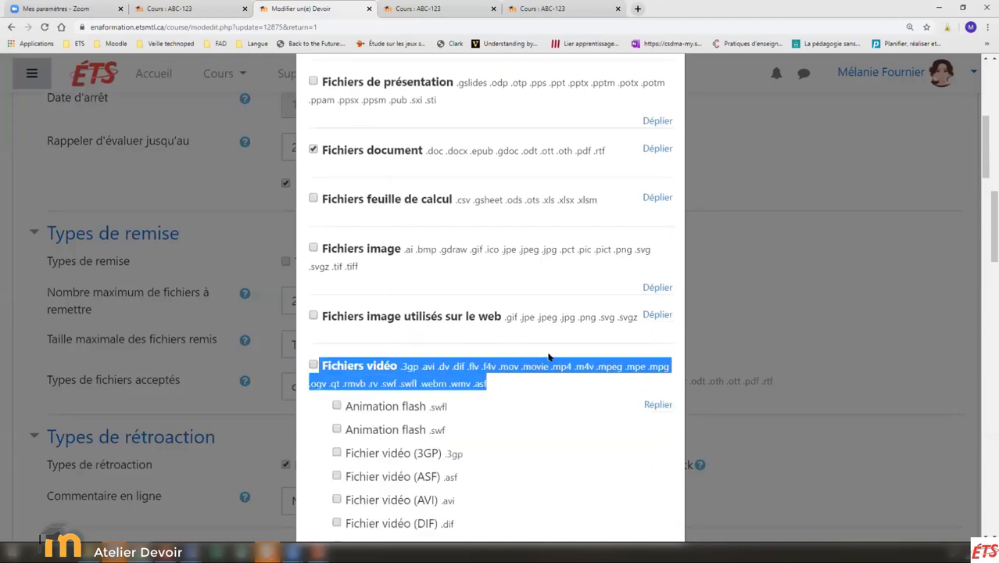
scroll(510, 373, down, 1)
scroll(512, 380, down, 1)
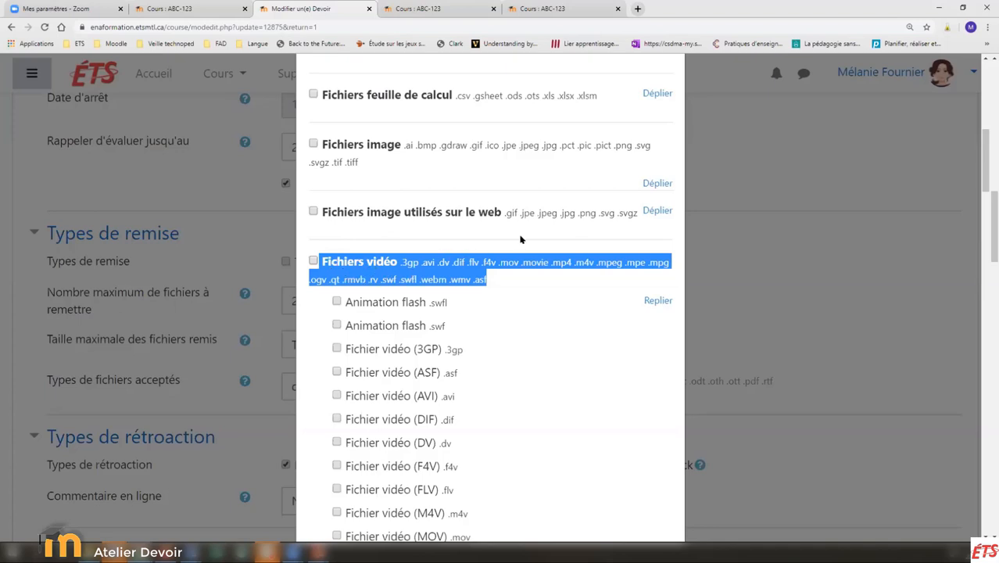
click(701, 229)
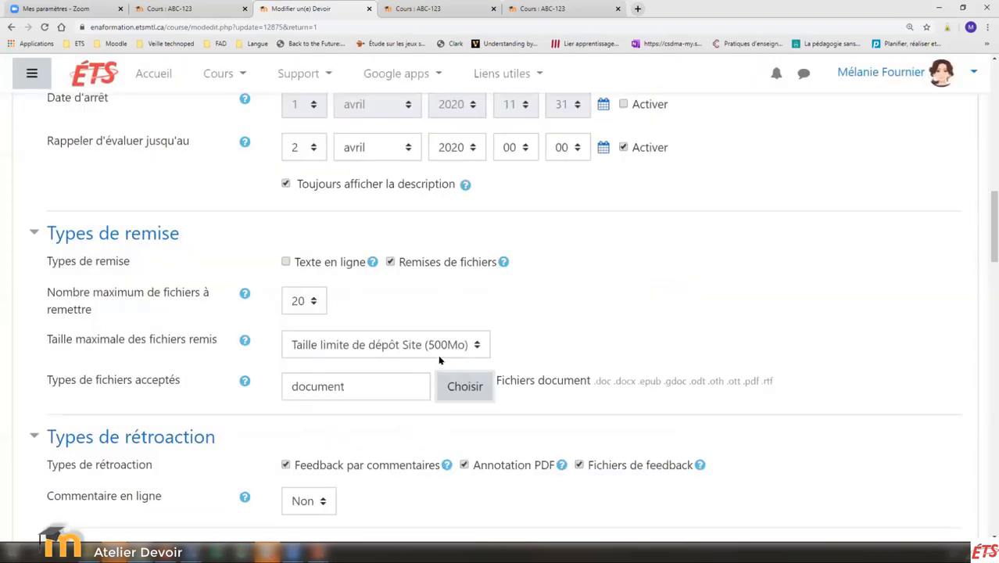
Examine the Types de rétroaction section, especially the "Commentaire en ligne" setting.
scroll(539, 316, down, 1)
scroll(537, 316, down, 2)
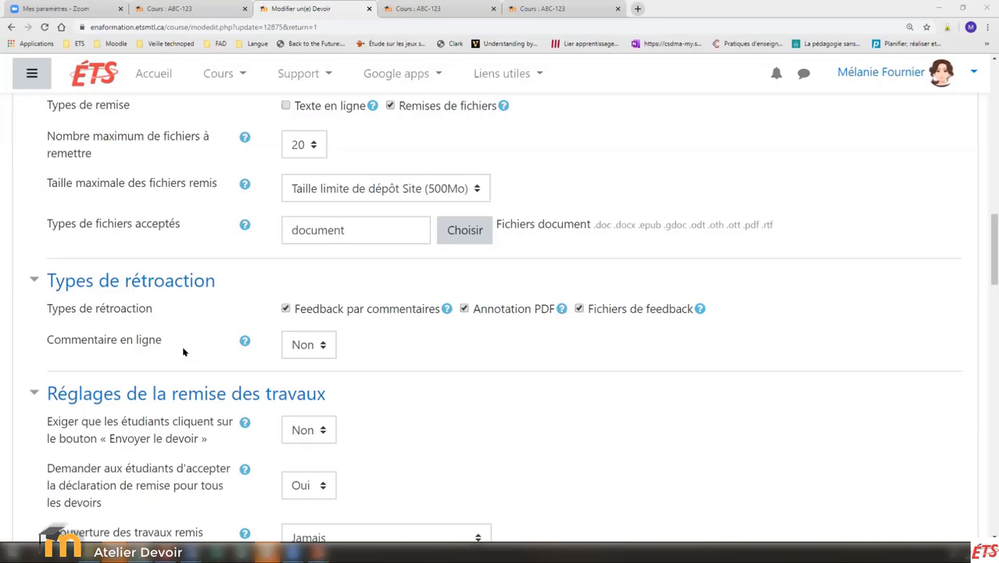
drag(78, 336, 161, 337)
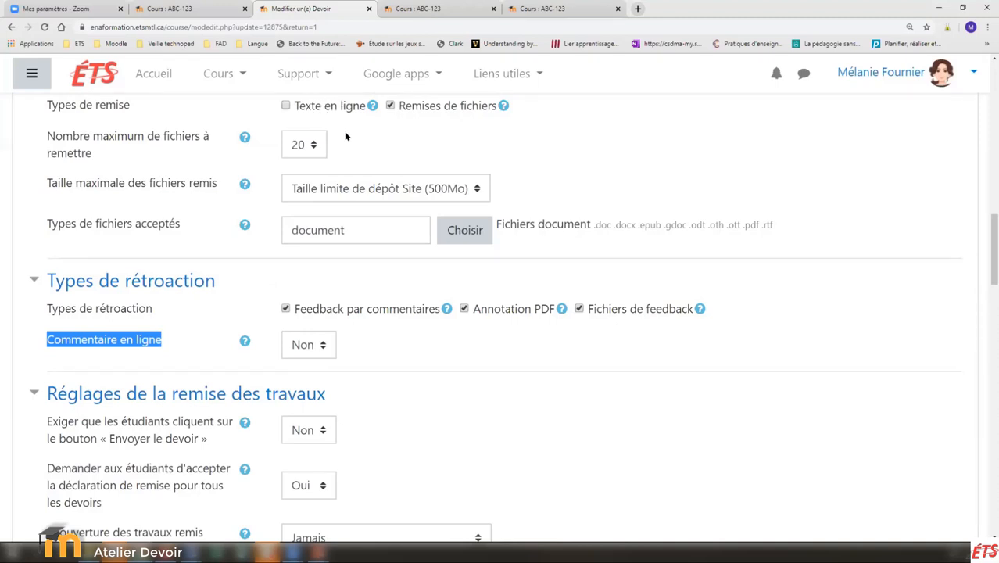
scroll(286, 282, down, 3)
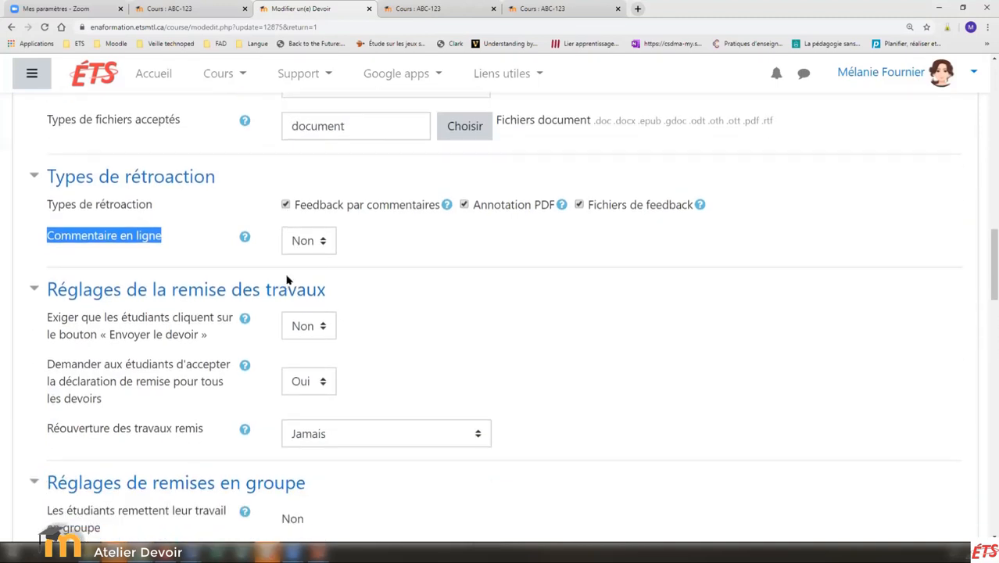
scroll(286, 283, down, 5)
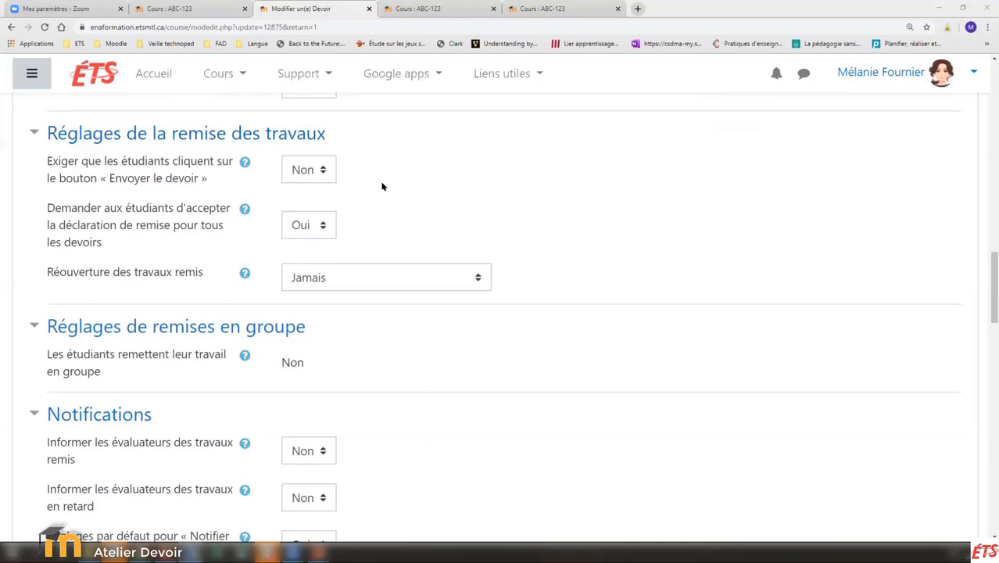
scroll(381, 208, up, 3)
scroll(381, 214, up, 1)
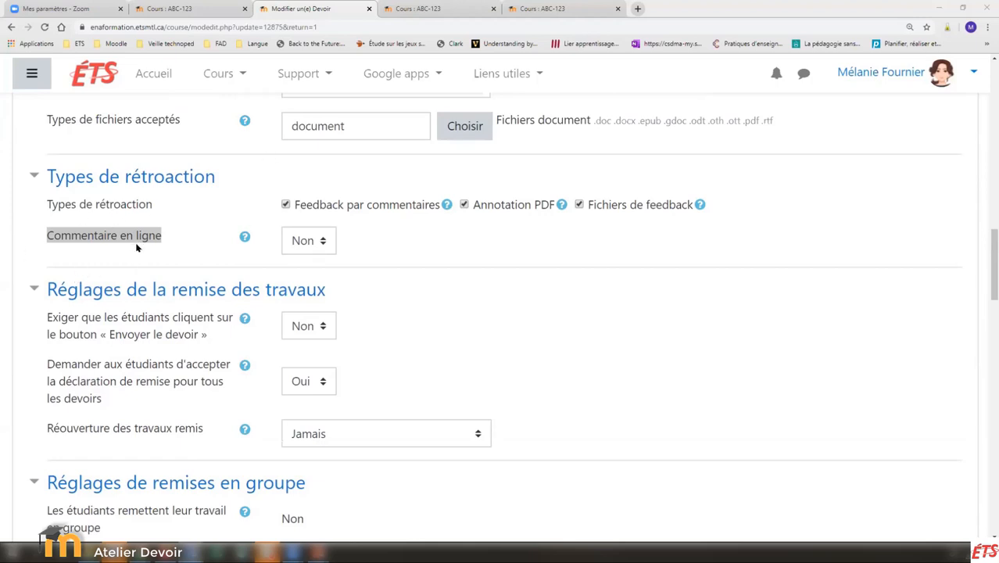
Review the submission, group and notification settings and read the help text for "Les étudiants remettent leur travail en groupe".
scroll(135, 250, down, 3)
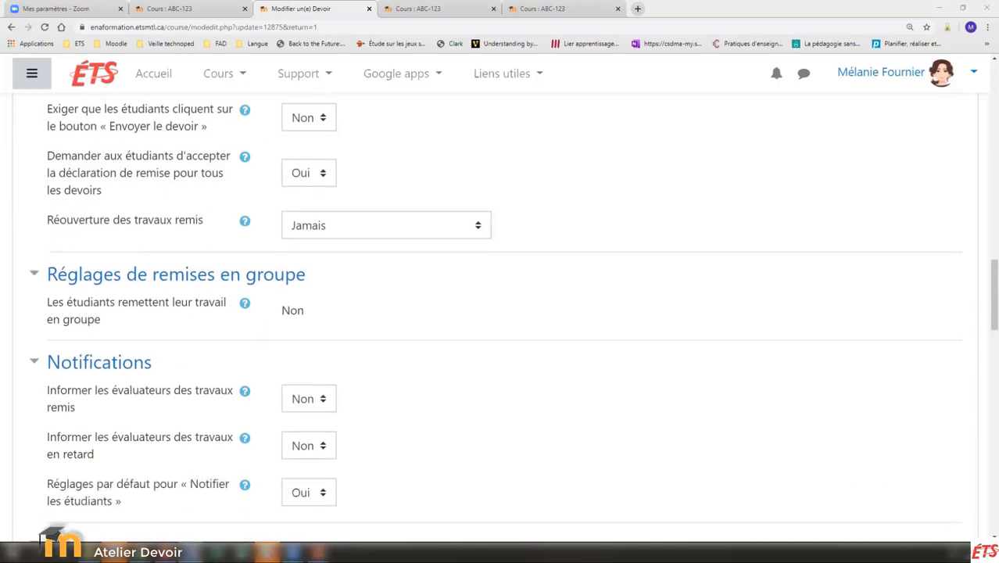
scroll(274, 258, down, 2)
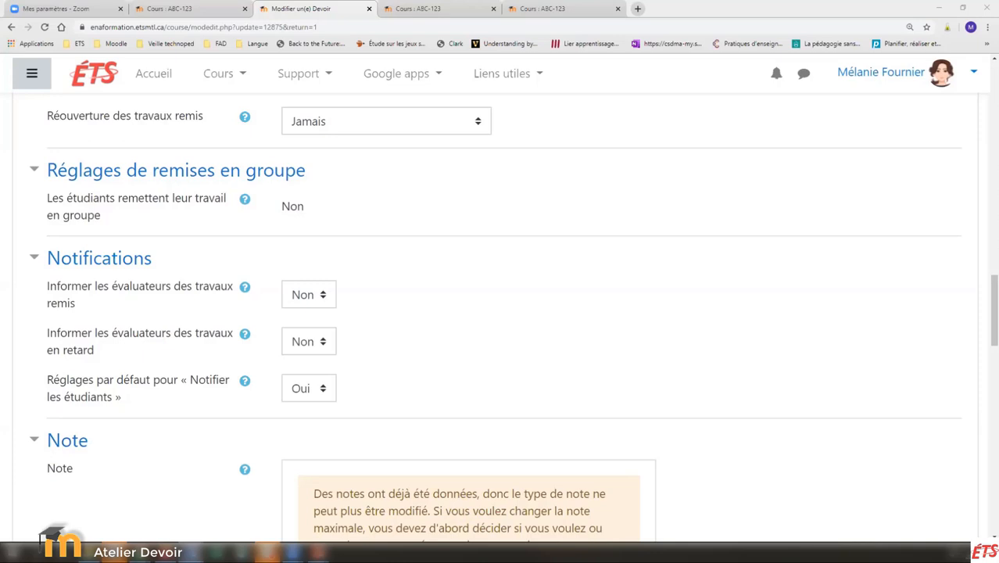
scroll(70, 243, down, 1)
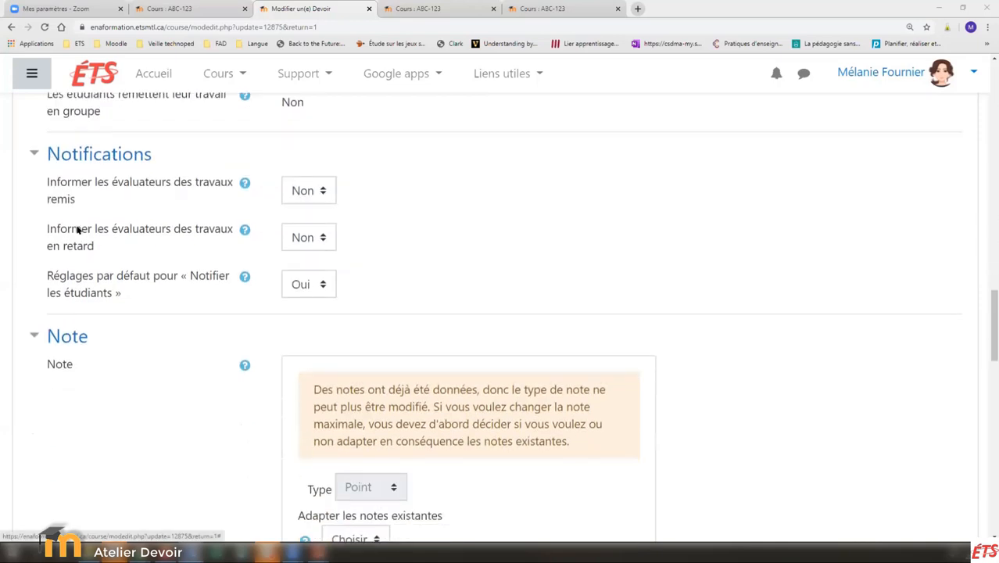
scroll(229, 120, up, 1)
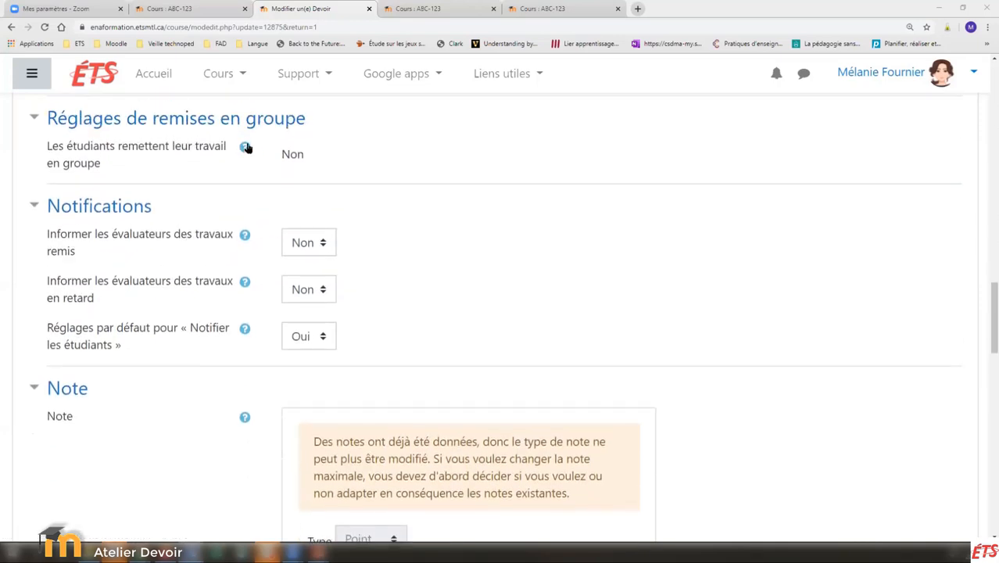
click(245, 148)
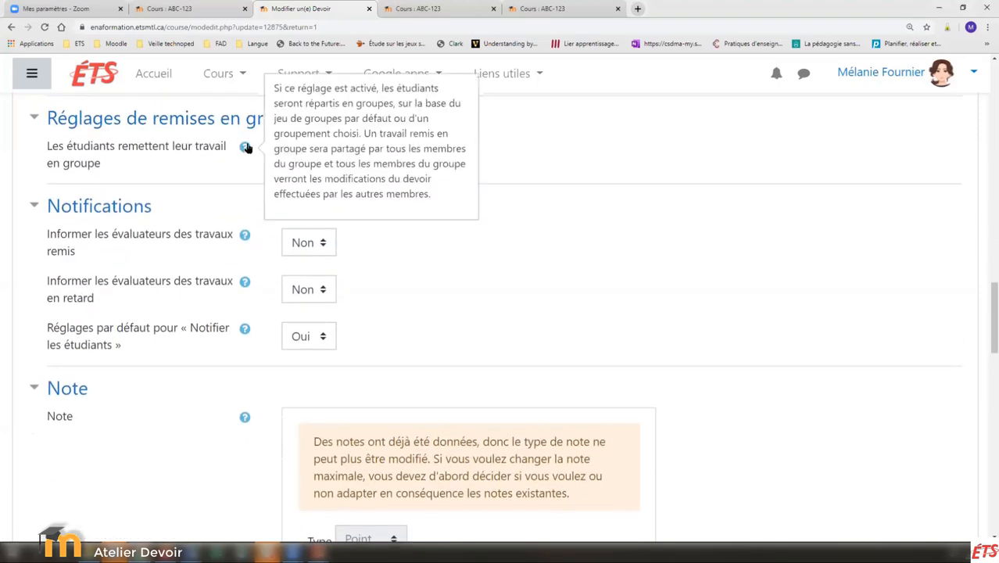
click(172, 204)
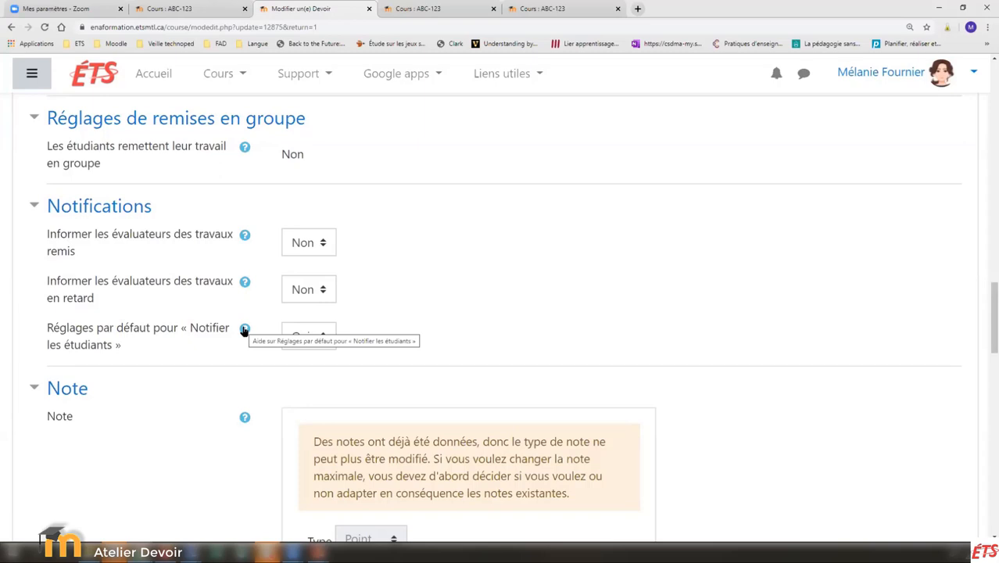
Examine the Note section, including the notice about grades already given and the maximum grade setting.
scroll(112, 341, down, 2)
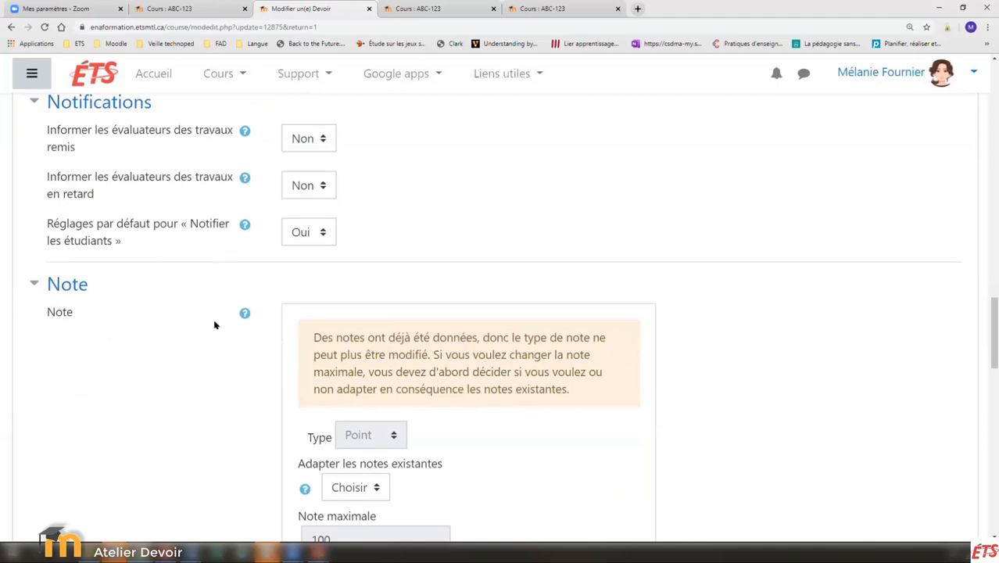
scroll(215, 324, down, 4)
scroll(214, 327, up, 1)
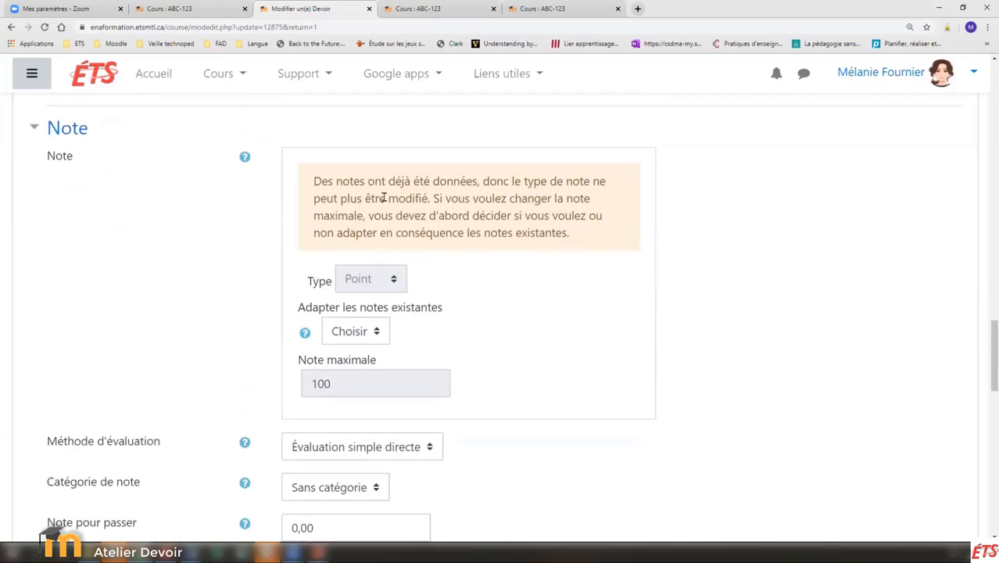
drag(314, 181, 577, 236)
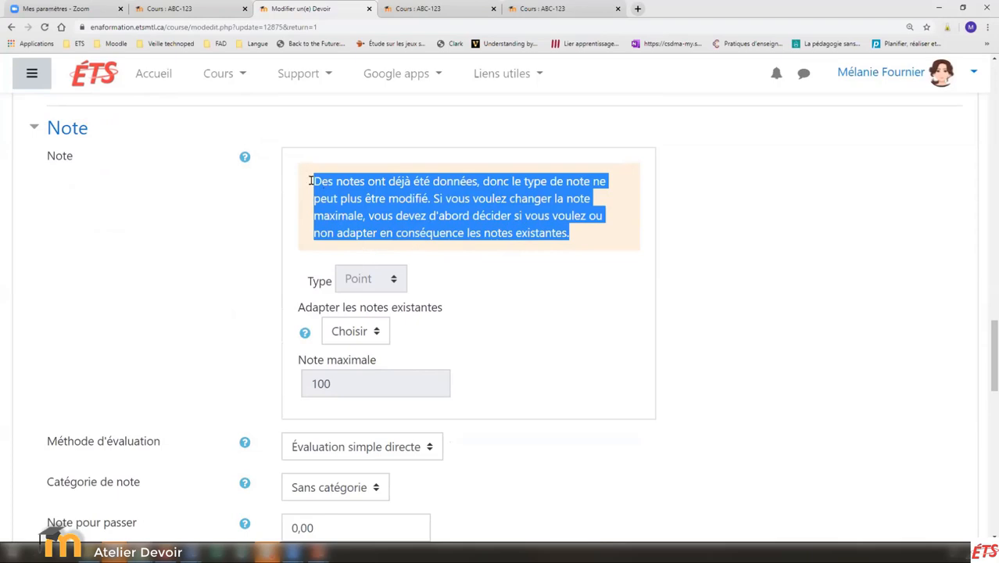
scroll(331, 209, down, 1)
scroll(331, 210, down, 1)
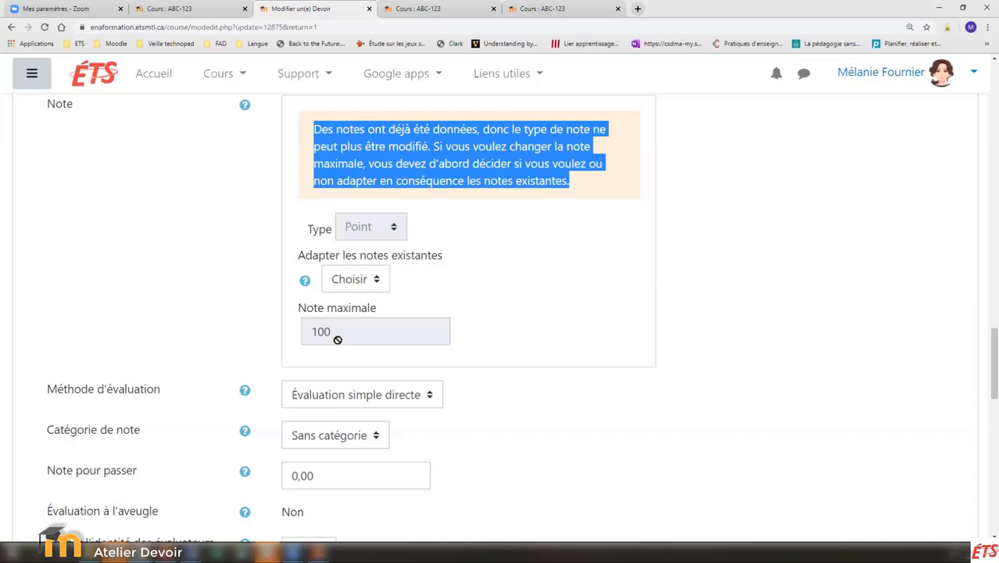
Highlight the "Méthode d'évaluation" setting and view its list of available grading methods.
scroll(339, 341, down, 1)
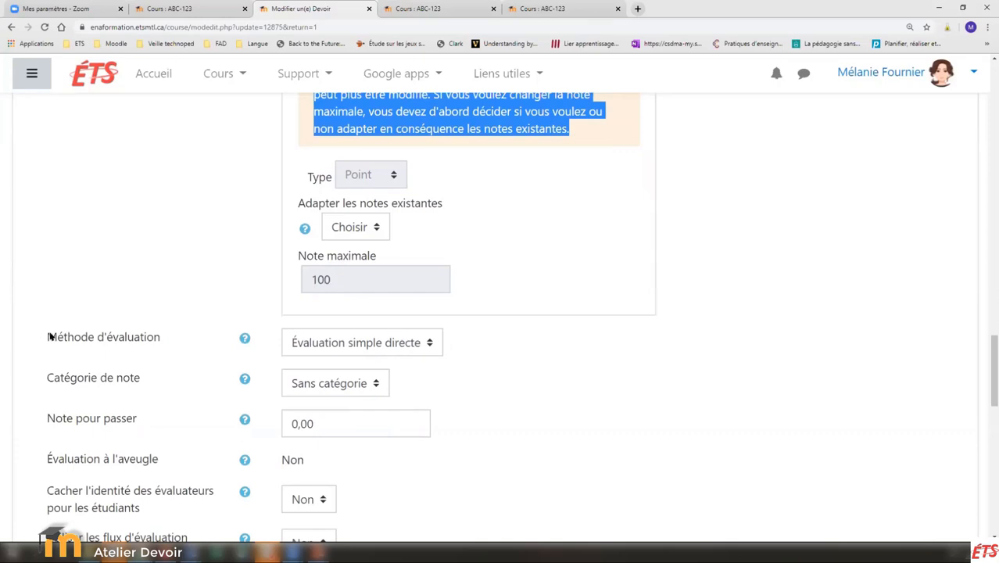
triple_click(147, 338)
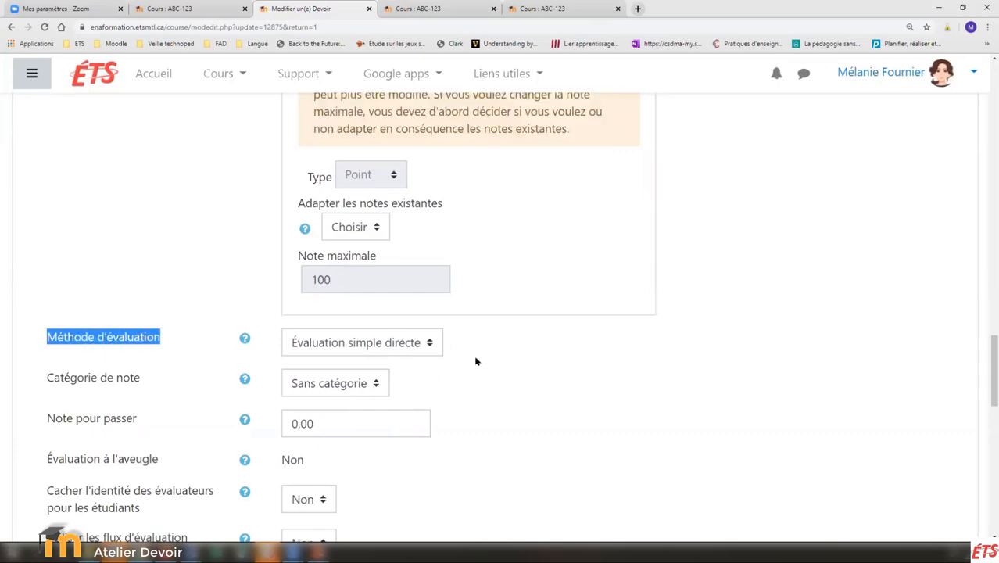
click(431, 347)
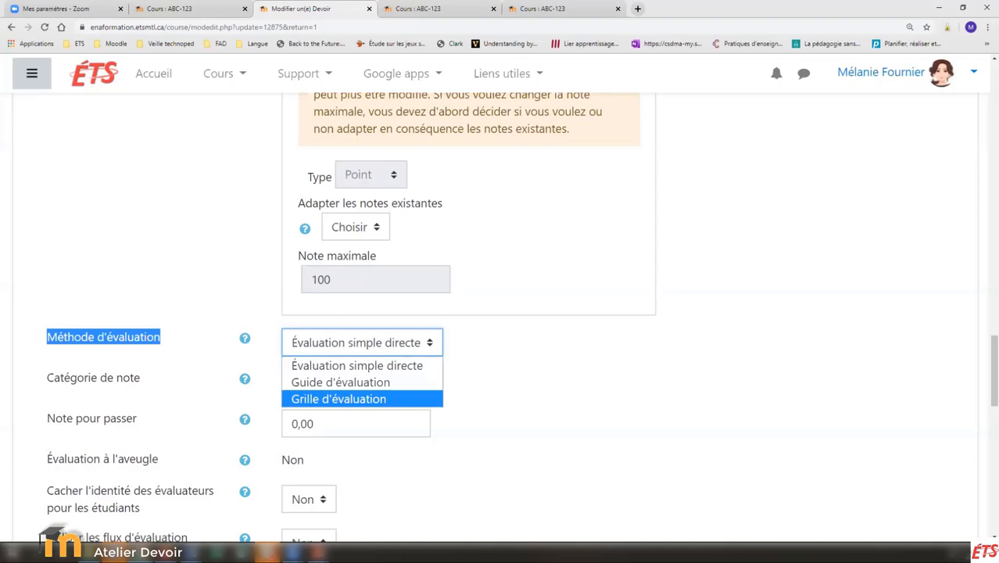
key(alt+Tab)
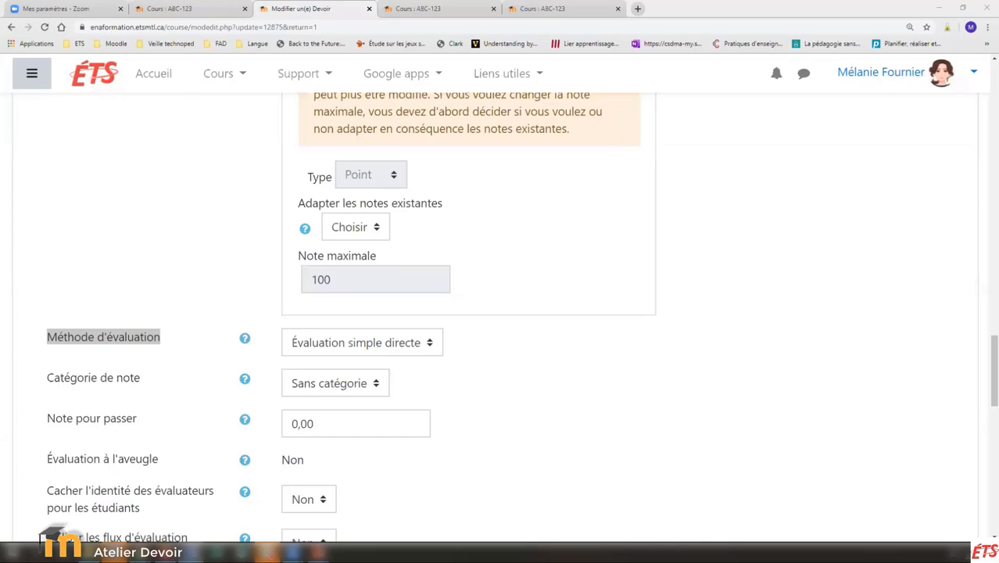
Return to the Généraux section and review the assignment description and the additional file consignesTP2.
click(985, 369)
scroll(985, 369, up, 20)
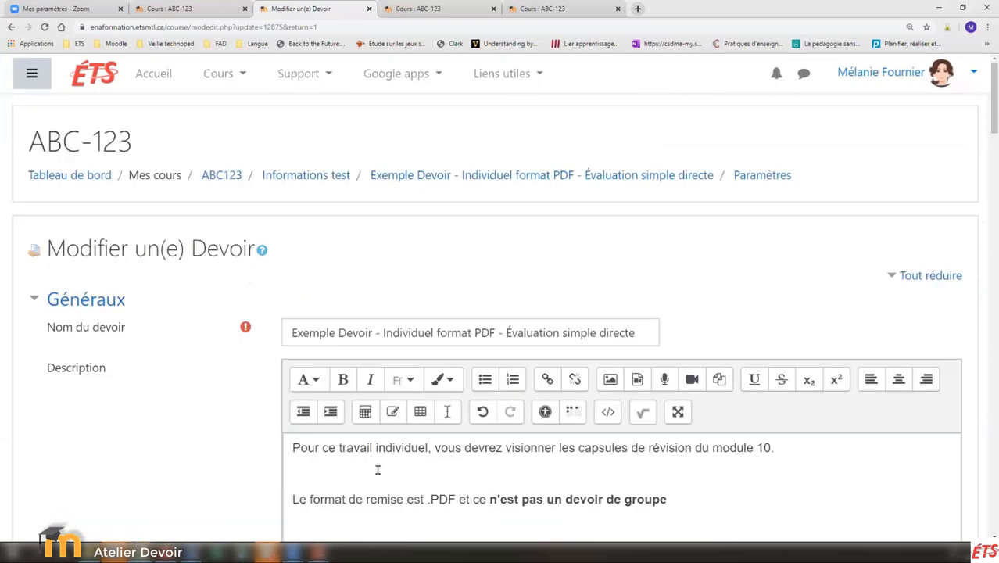
scroll(377, 468, down, 2)
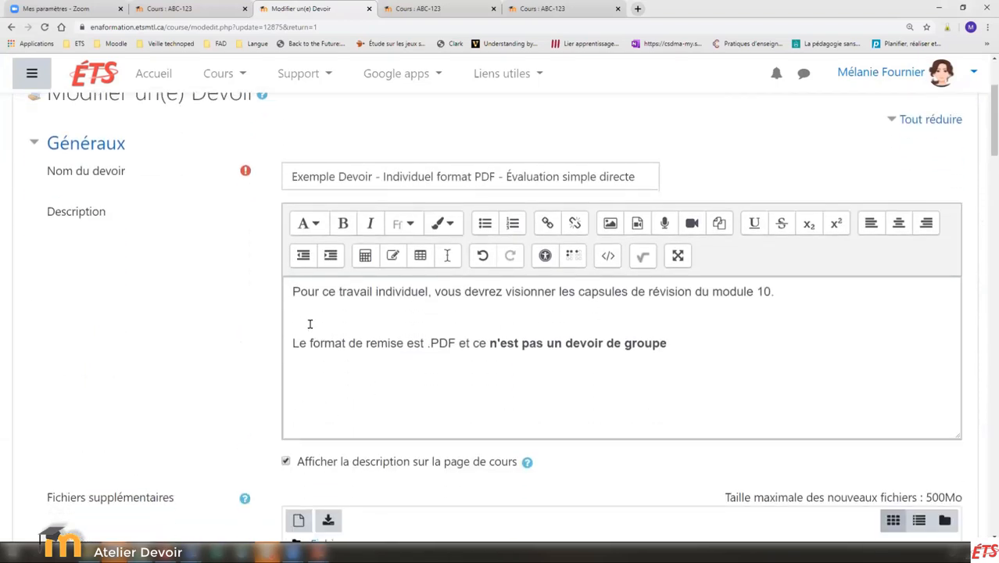
drag(295, 292, 746, 377)
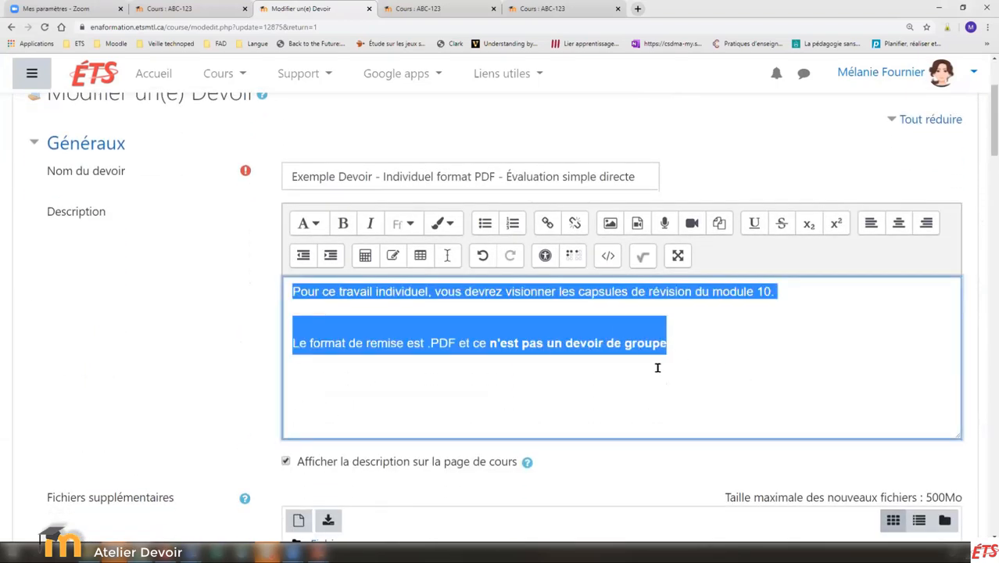
scroll(629, 379, down, 3)
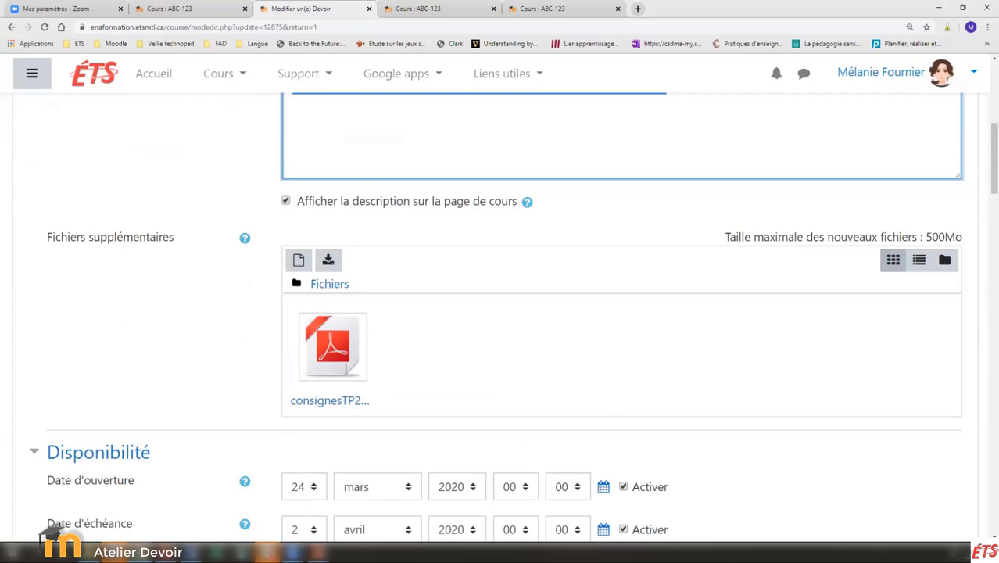
scroll(266, 447, up, 1)
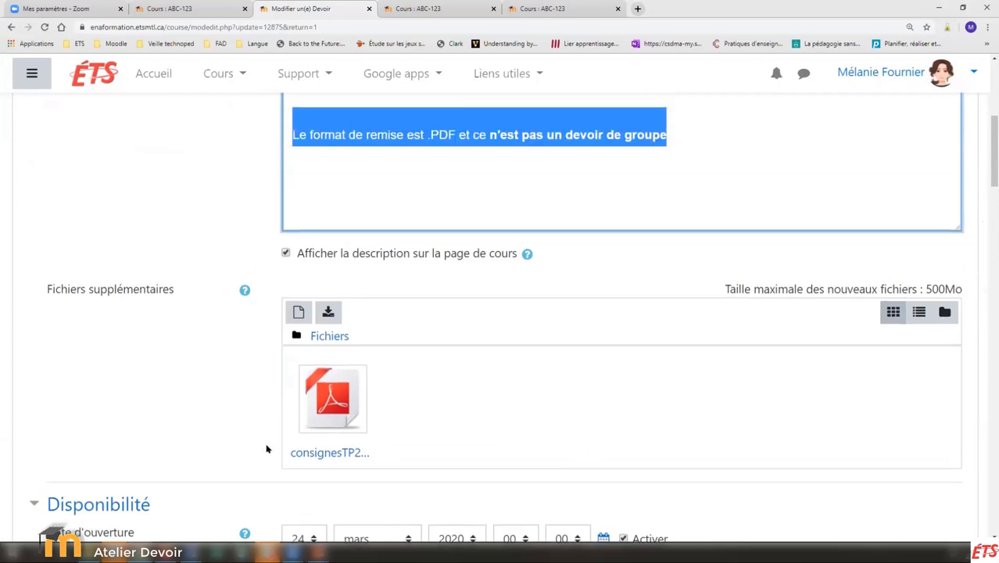
scroll(220, 439, down, 2)
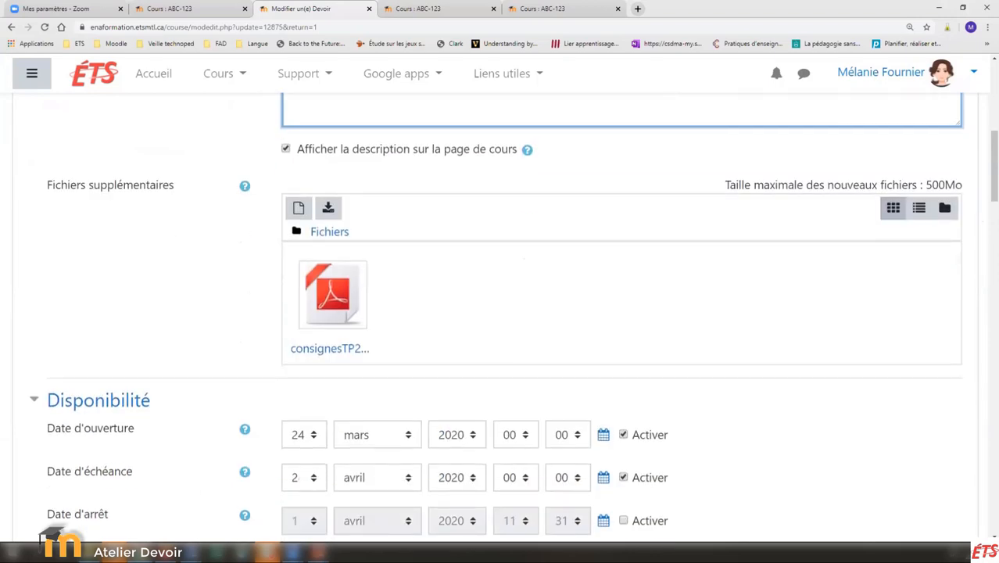
Switch to the student's Firefox window, open the individual PDF assignment and review its Statut de remise, highlighting "Dernière modification".
click(267, 552)
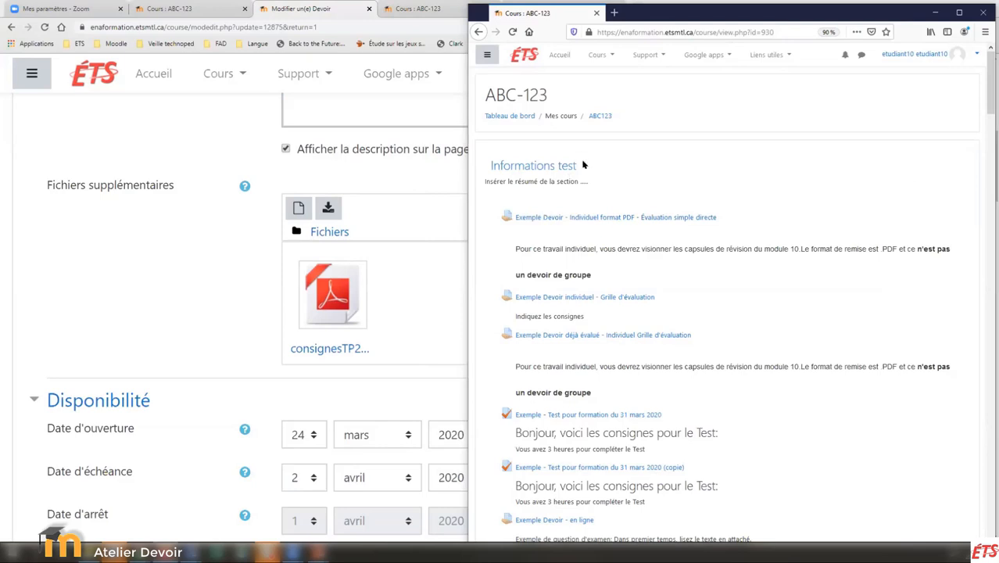
click(557, 218)
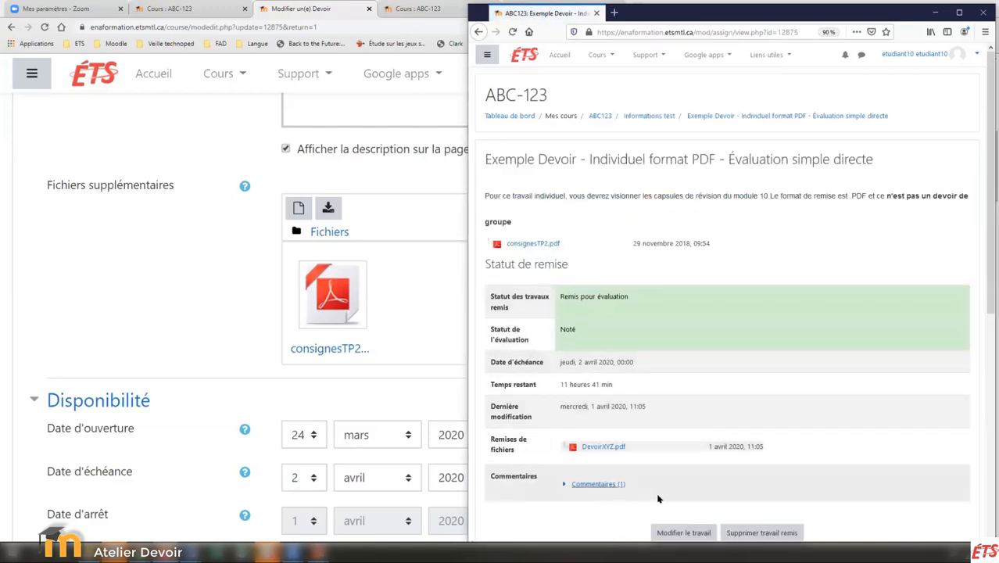
scroll(672, 481, down, 1)
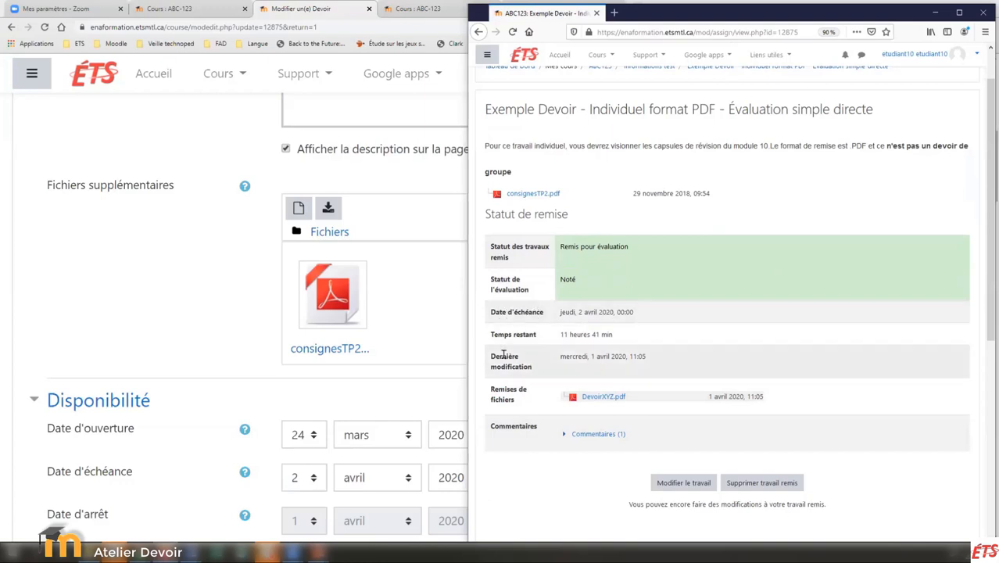
drag(490, 355, 561, 367)
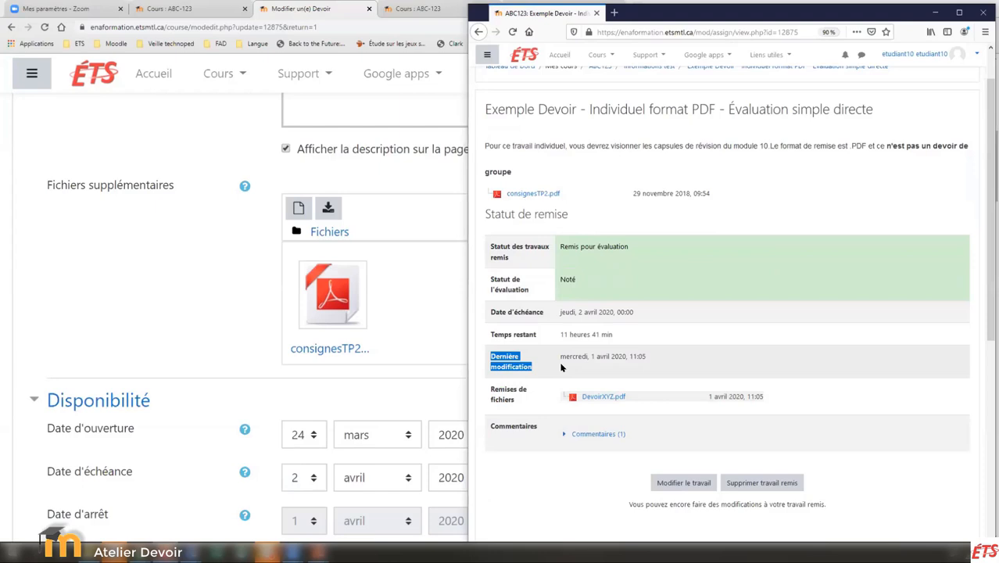
Request consignesTP2.pdf from the student's assignment page, cancel the download, and return to the teacher's assignment settings.
click(528, 194)
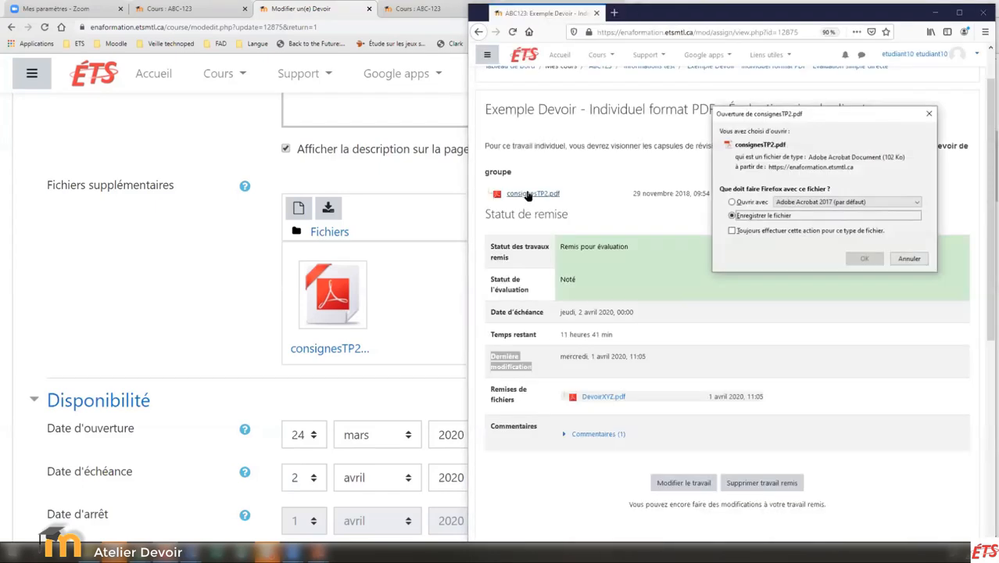
click(906, 260)
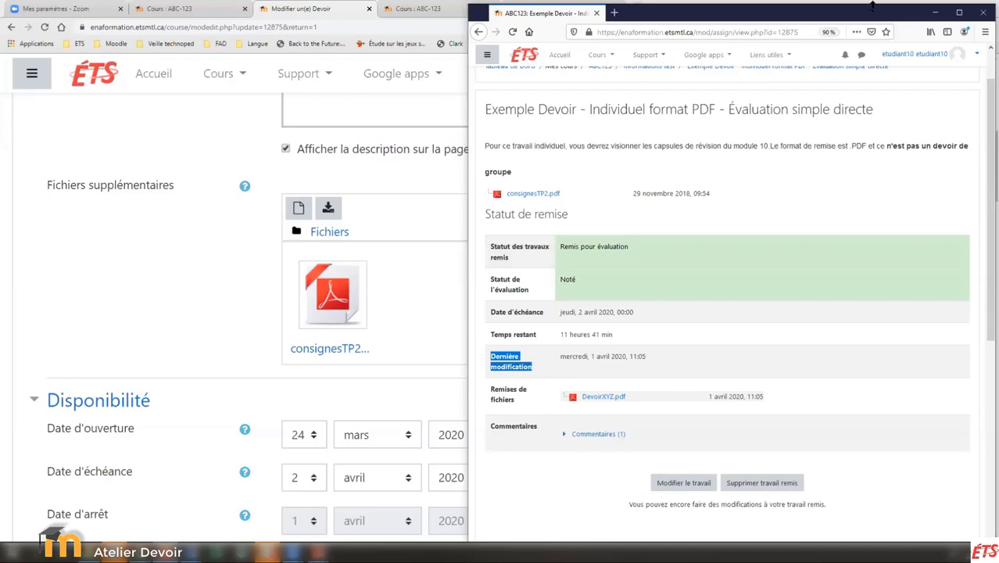
click(935, 13)
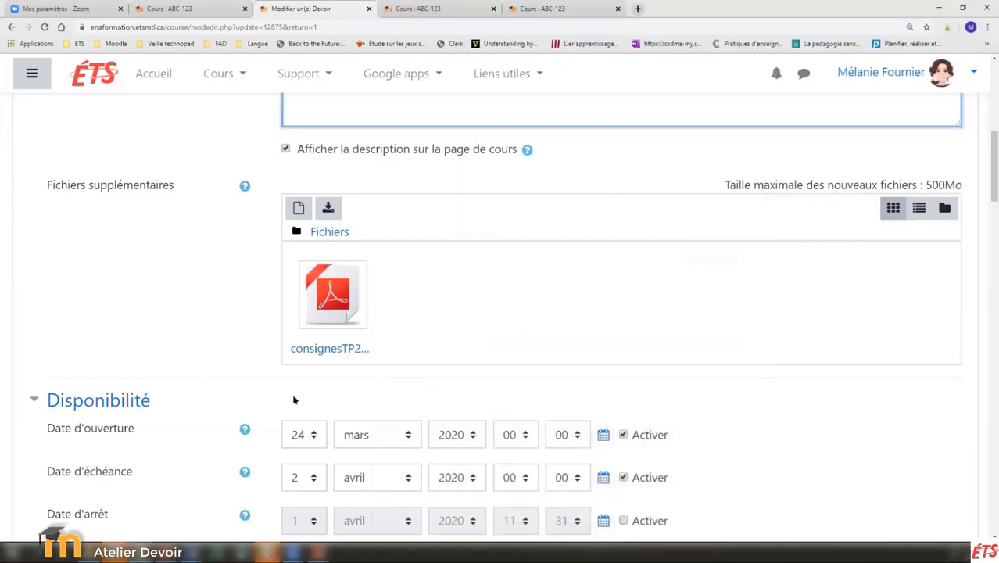
Recheck the availability dates and additional file, and highlight the start of the submission format sentence in the description.
scroll(293, 402, down, 1)
scroll(293, 407, down, 3)
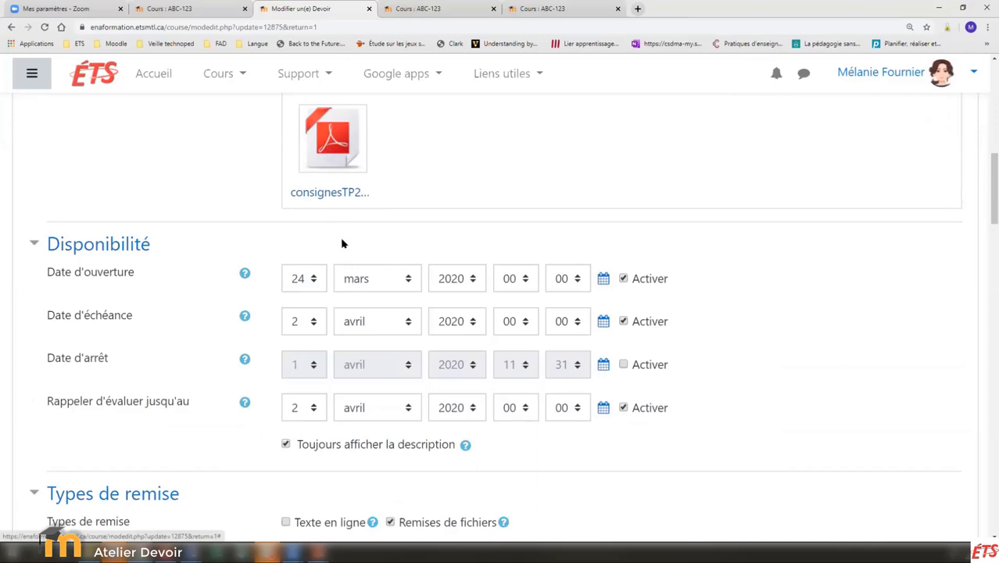
scroll(289, 244, up, 2)
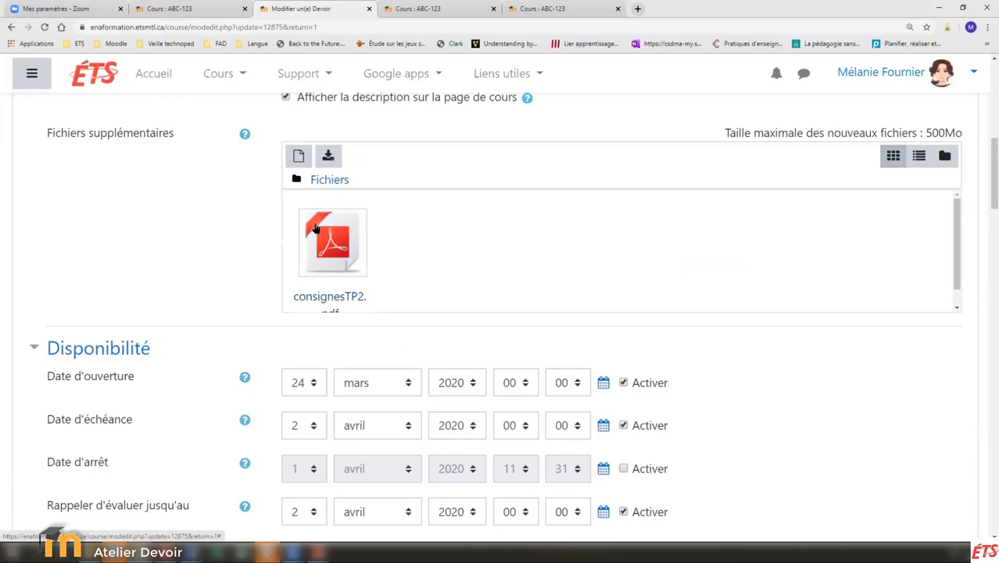
scroll(335, 245, up, 3)
click(332, 165)
drag(290, 134, 419, 129)
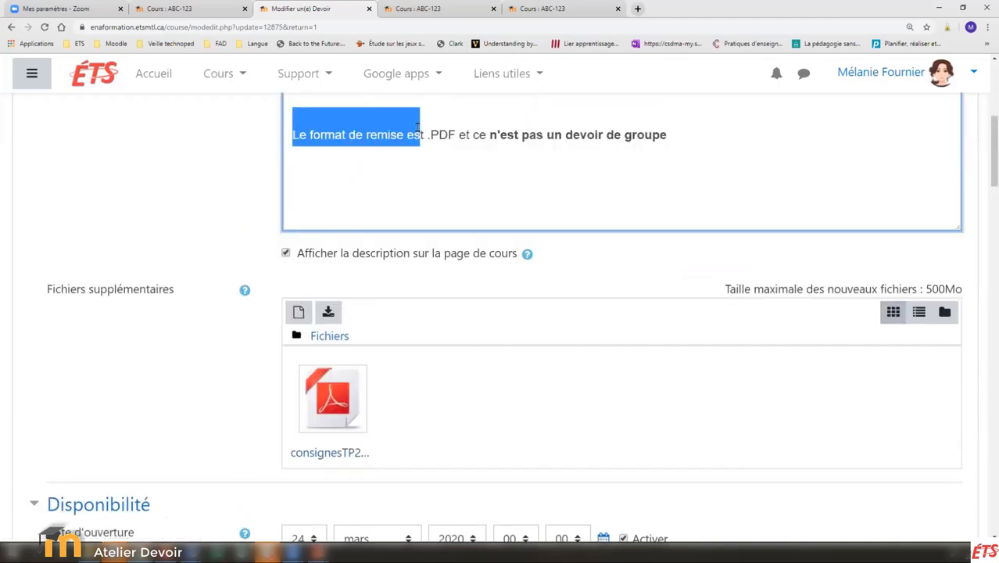
Go to the Réglages courants section and examine the visibility options of the "Disponible" setting.
scroll(357, 375, down, 3)
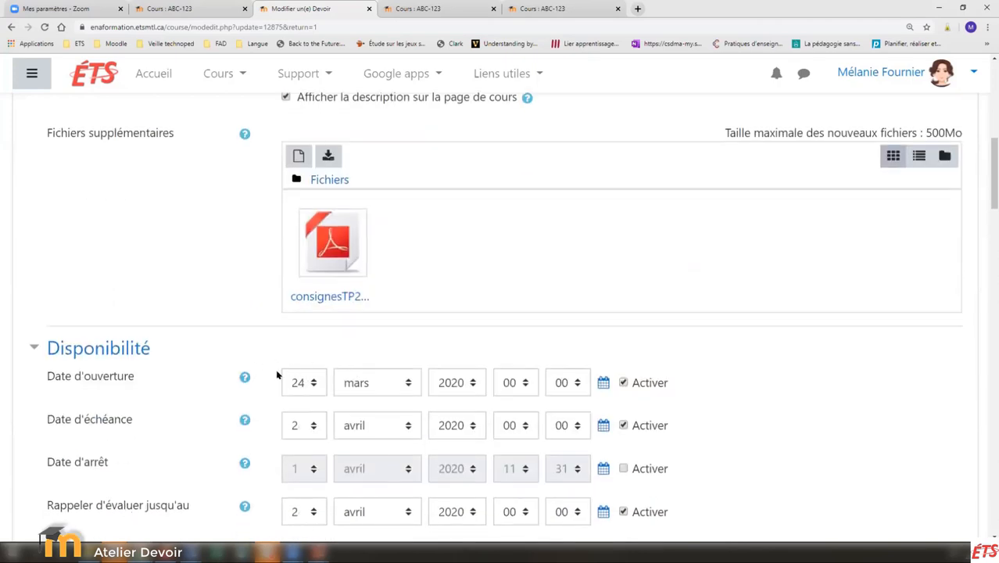
scroll(270, 375, down, 5)
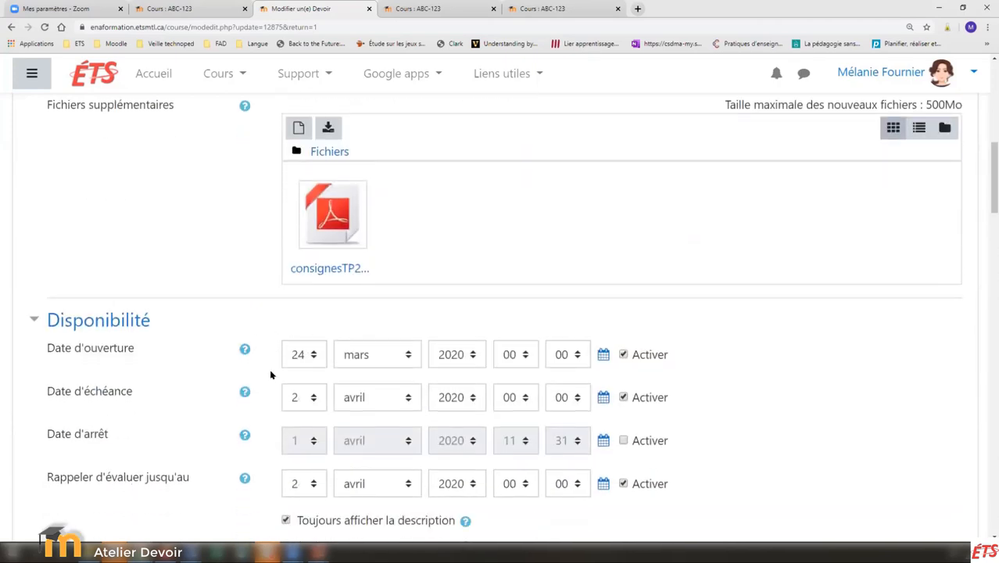
scroll(248, 394, down, 10)
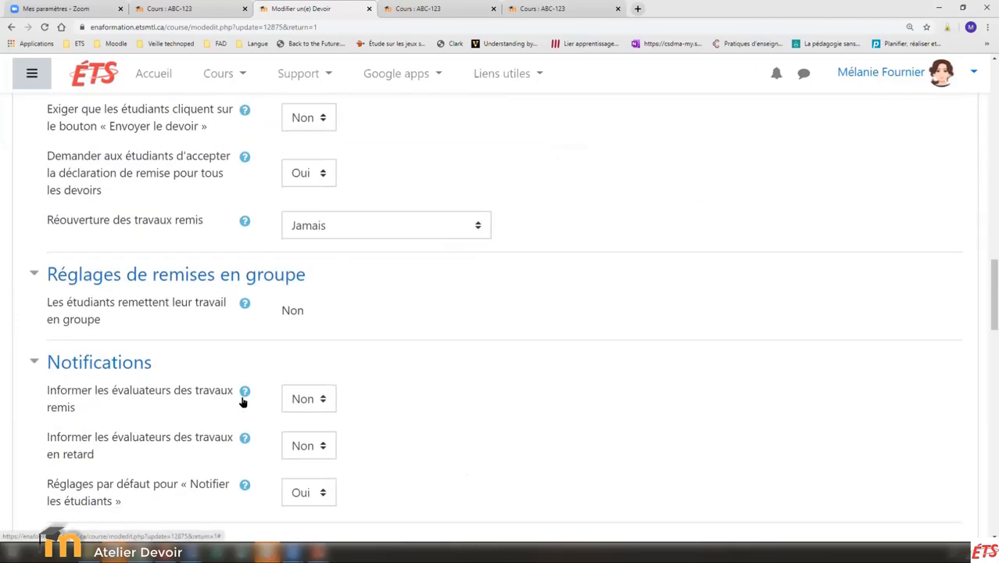
scroll(240, 406, down, 8)
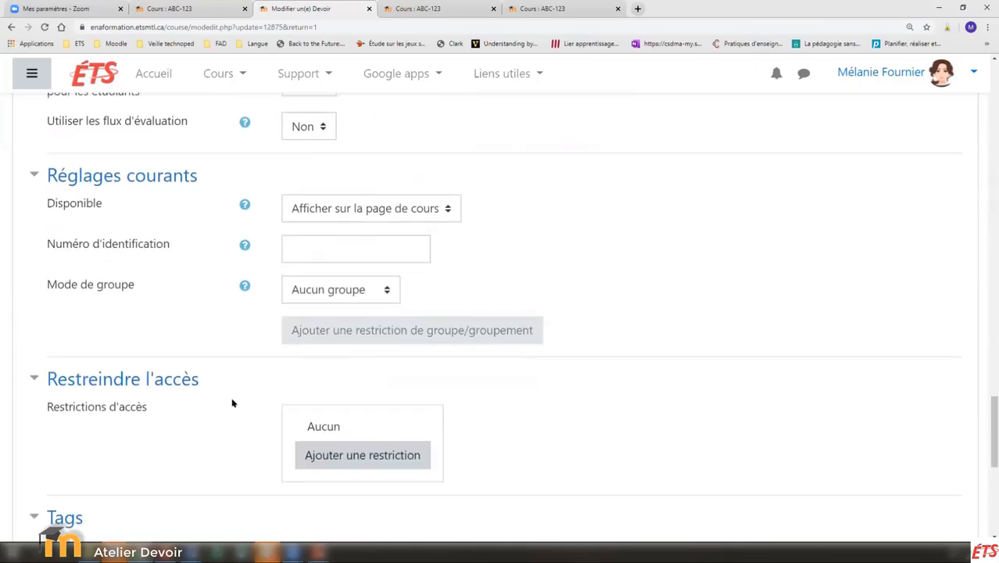
click(447, 207)
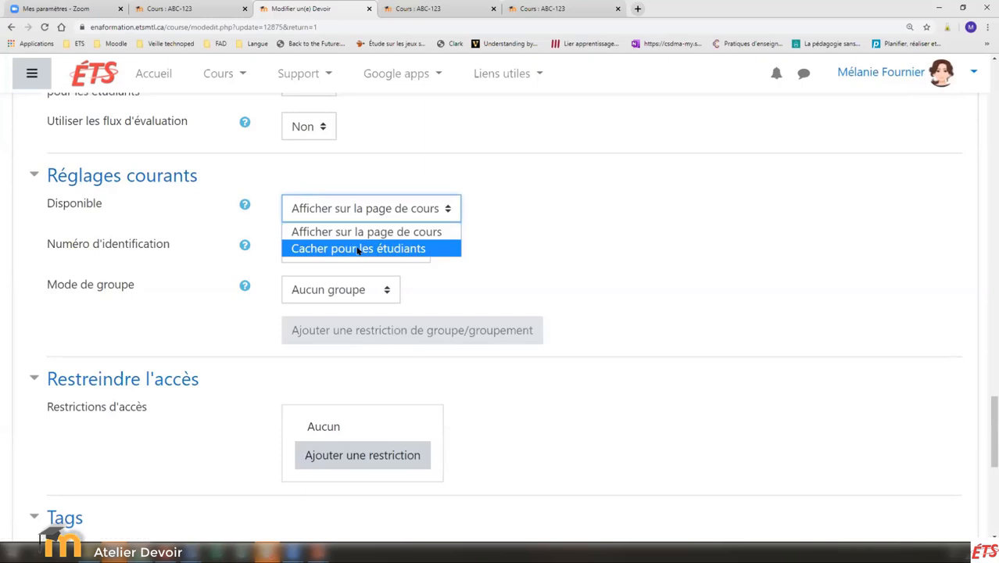
scroll(464, 273, up, 5)
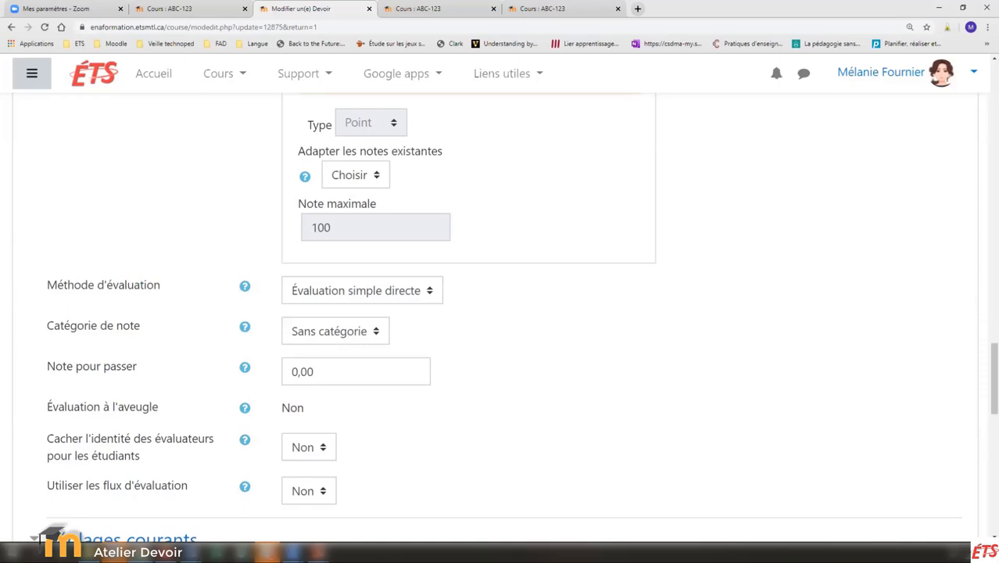
scroll(438, 407, down, 2)
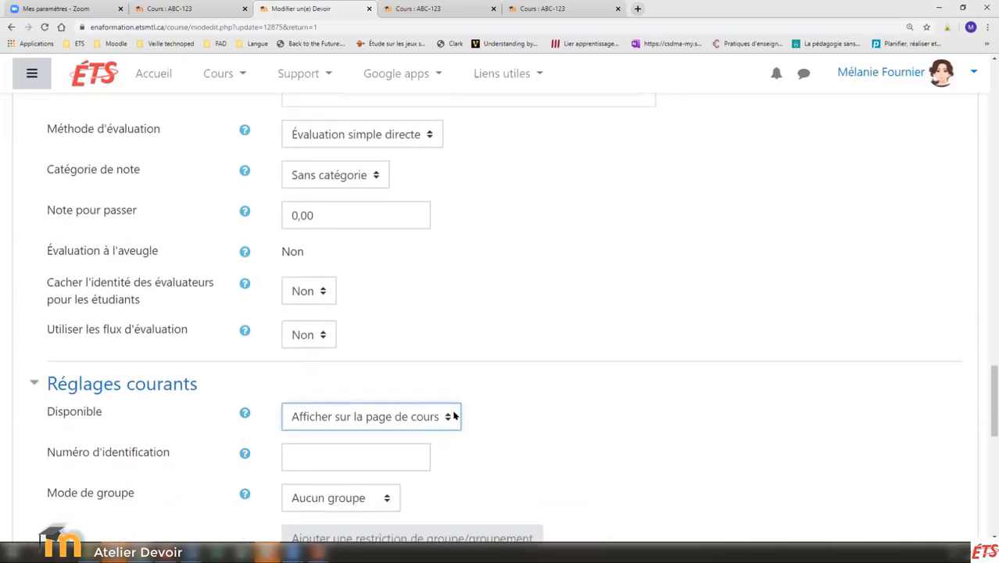
click(451, 416)
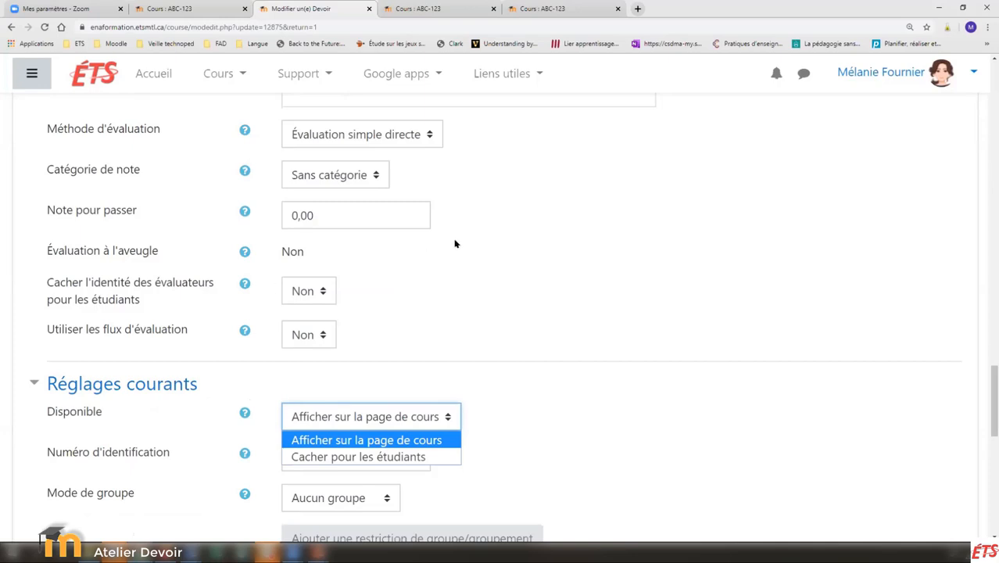
Return to the Note section, reopen the "Méthode d'évaluation" options, and close the list with Évaluation simple directe kept.
scroll(415, 326, up, 1)
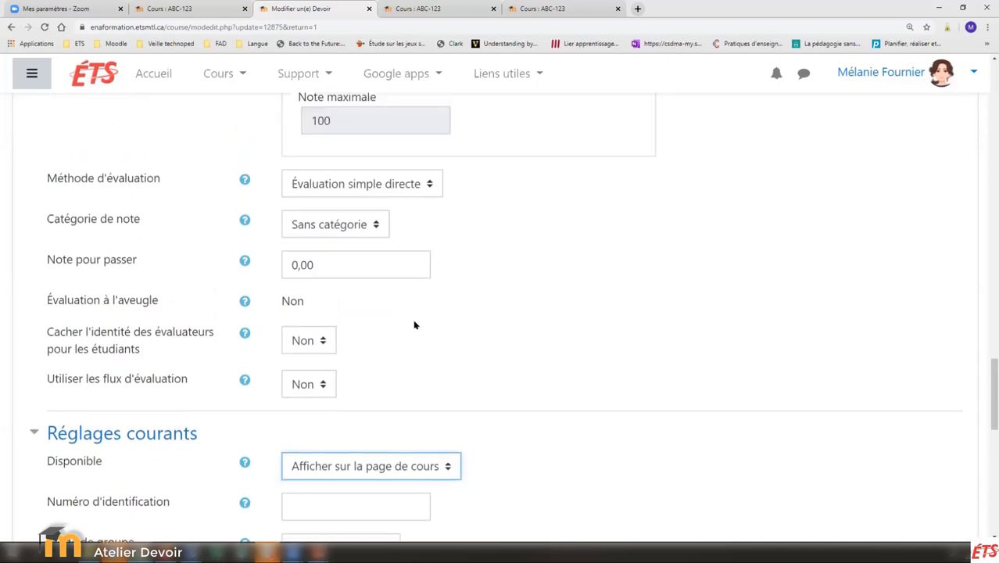
scroll(406, 334, up, 1)
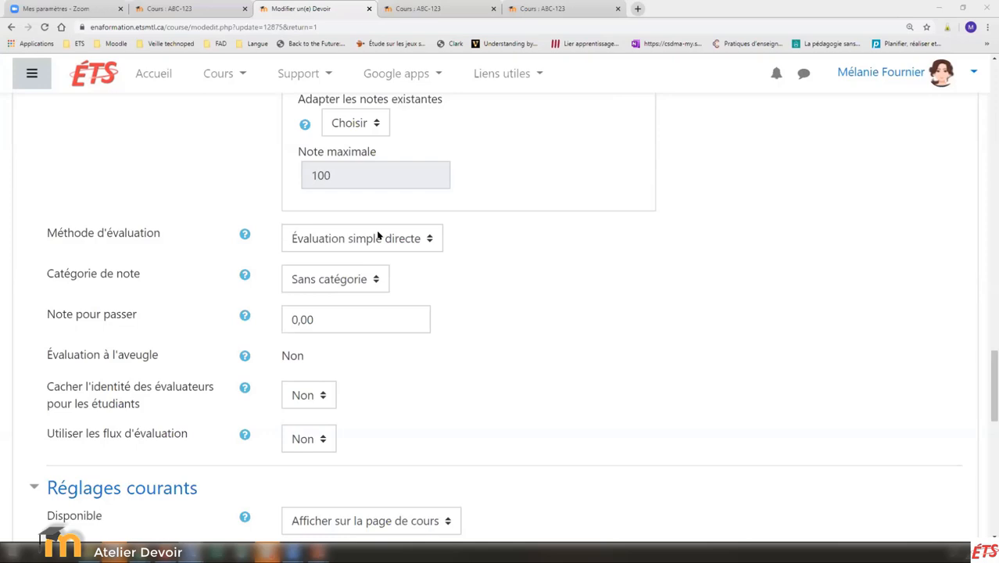
click(430, 241)
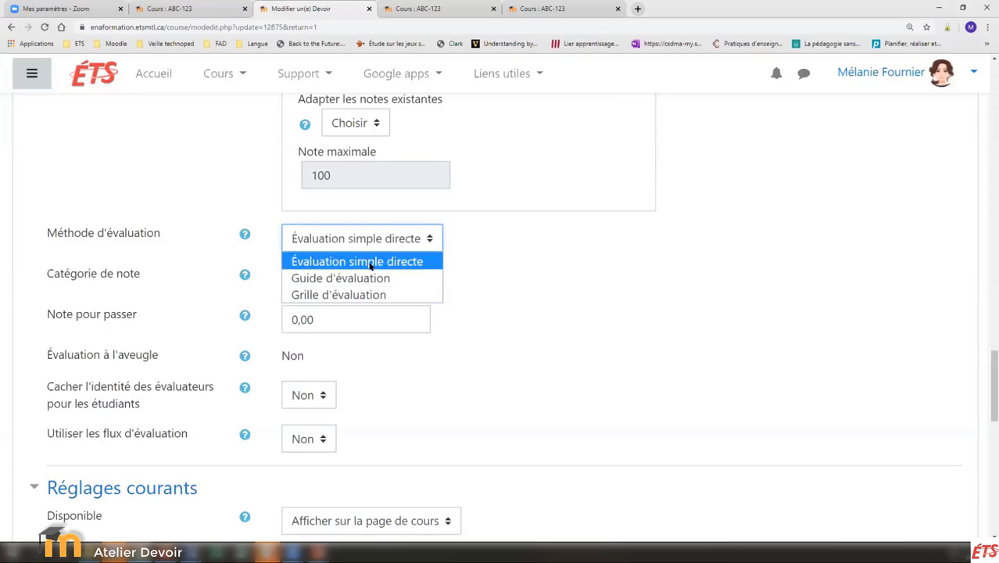
click(240, 249)
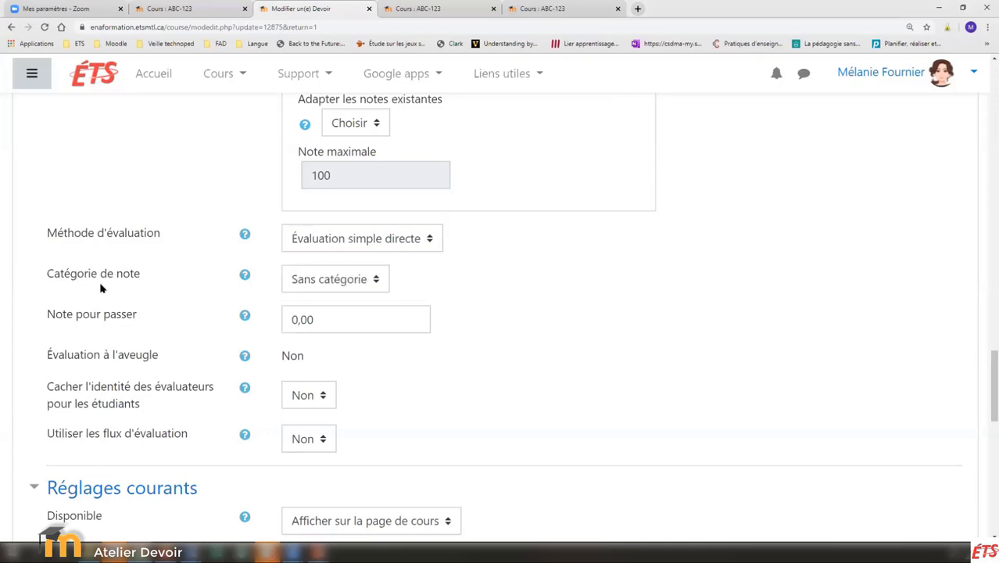
Read the help texts for "Catégorie de note" and "Évaluation à l'aveugle".
click(243, 275)
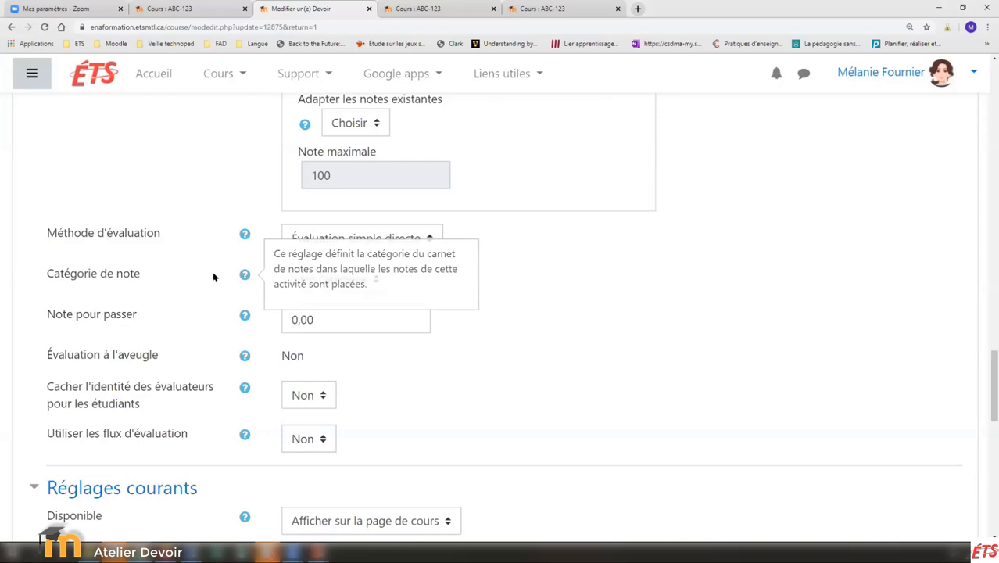
click(215, 275)
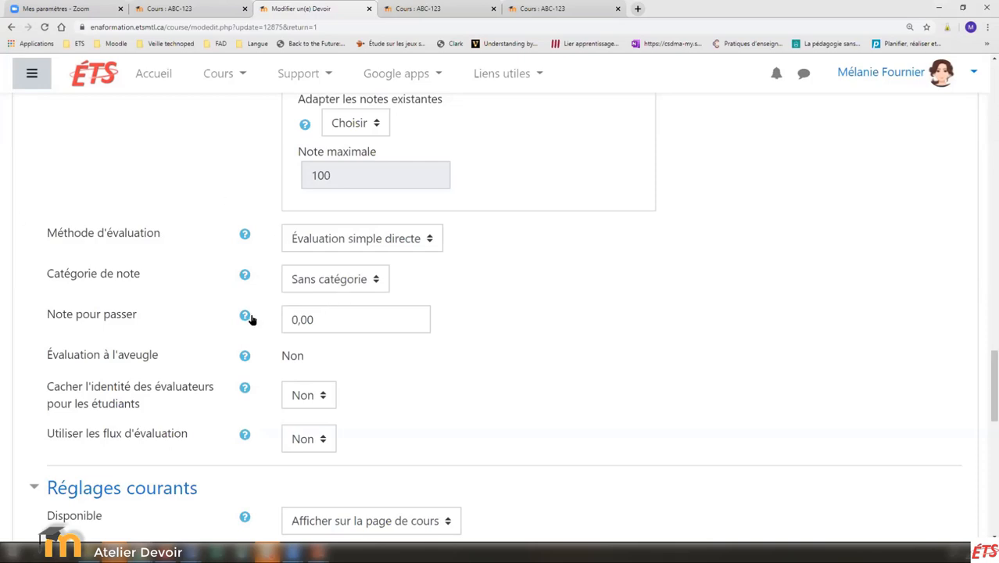
click(246, 358)
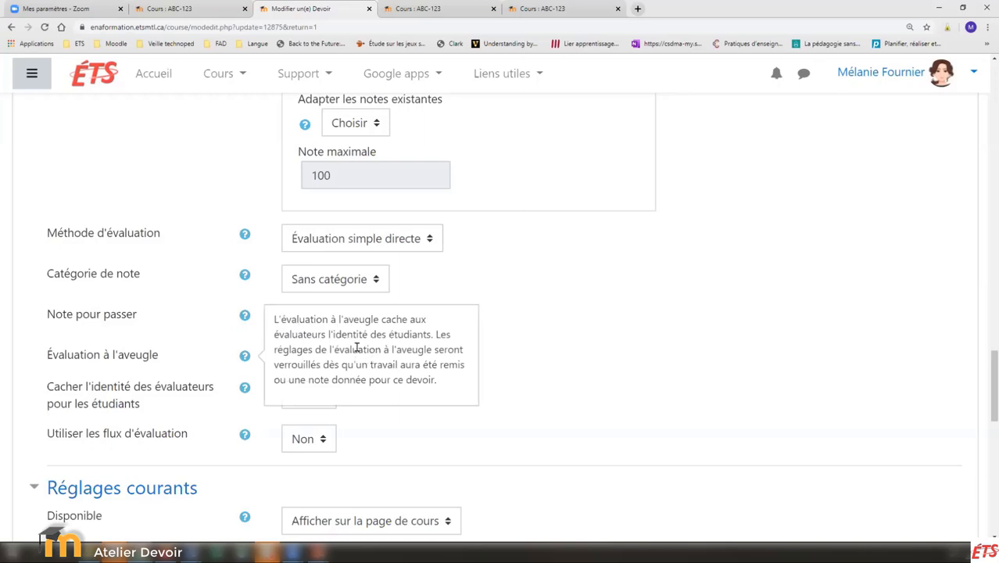
Switch to the student's view of the assignment, highlight the grader's name beside "Évalué par" in the Rétroaction section, and return to the settings.
scroll(176, 329, down, 1)
click(194, 297)
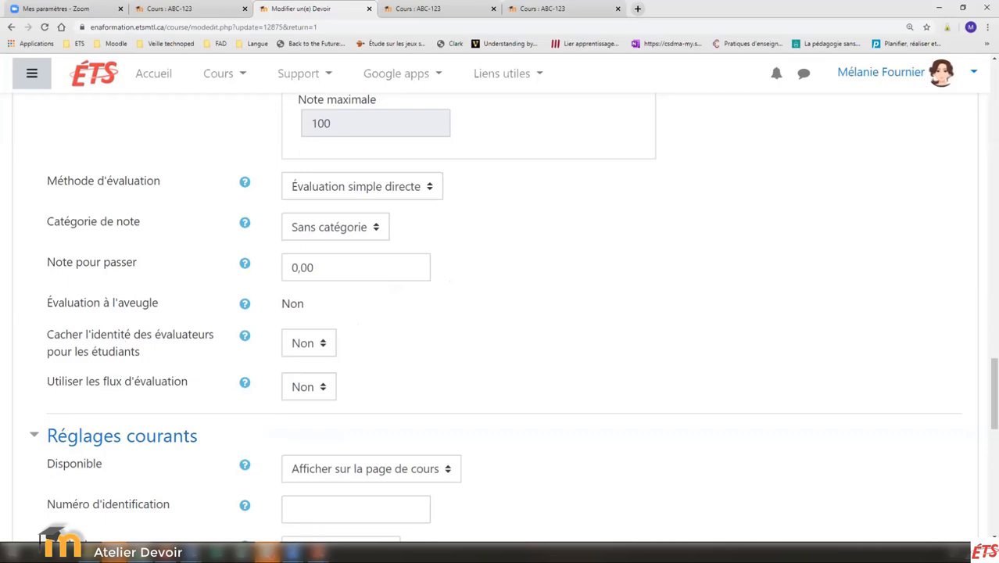
key(alt+Tab)
scroll(615, 404, down, 3)
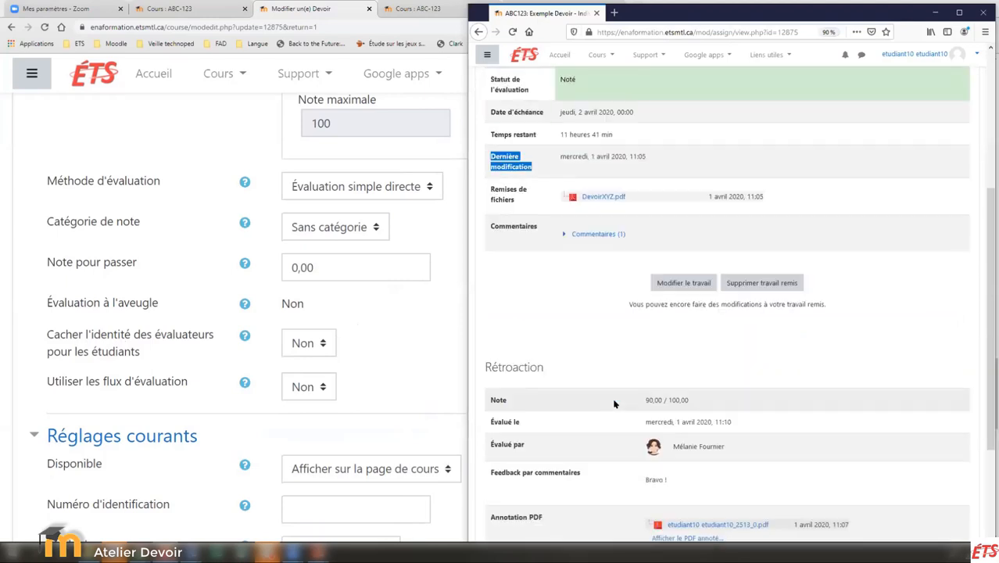
scroll(615, 403, down, 2)
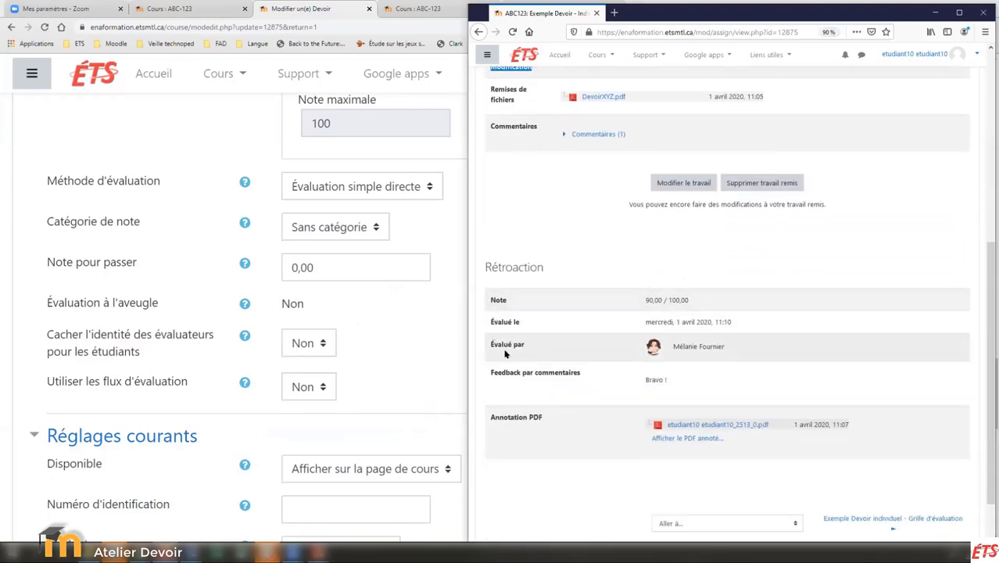
drag(738, 344, 646, 346)
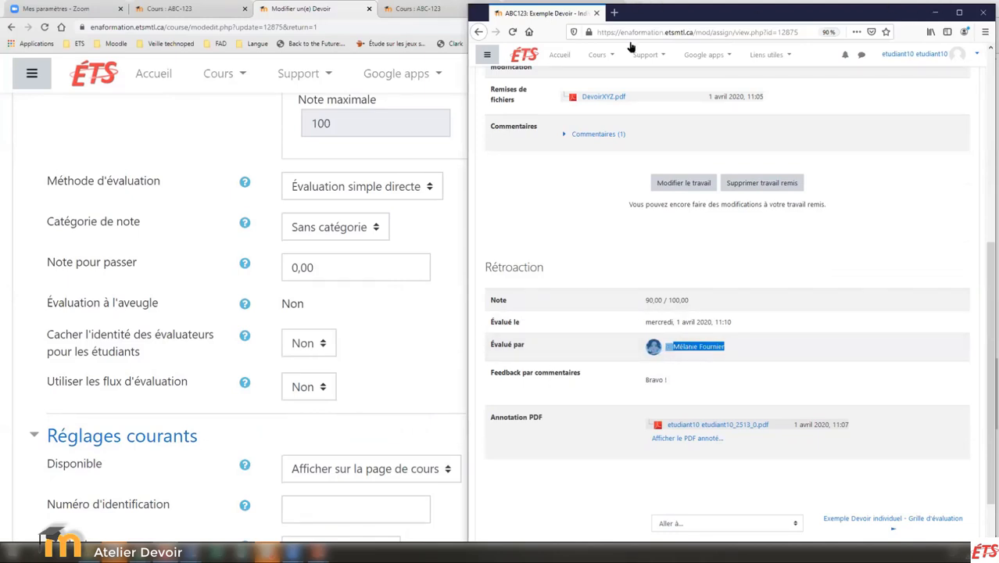
click(935, 12)
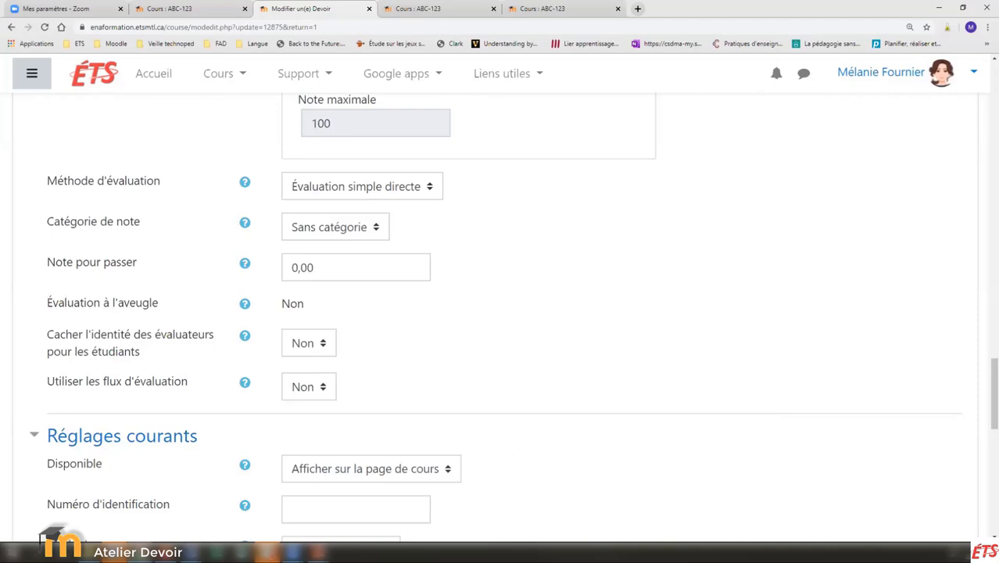
Highlight the Réglages courants heading and examine the options of the "Disponible" setting, keeping Afficher sur la page de cours.
scroll(159, 314, down, 3)
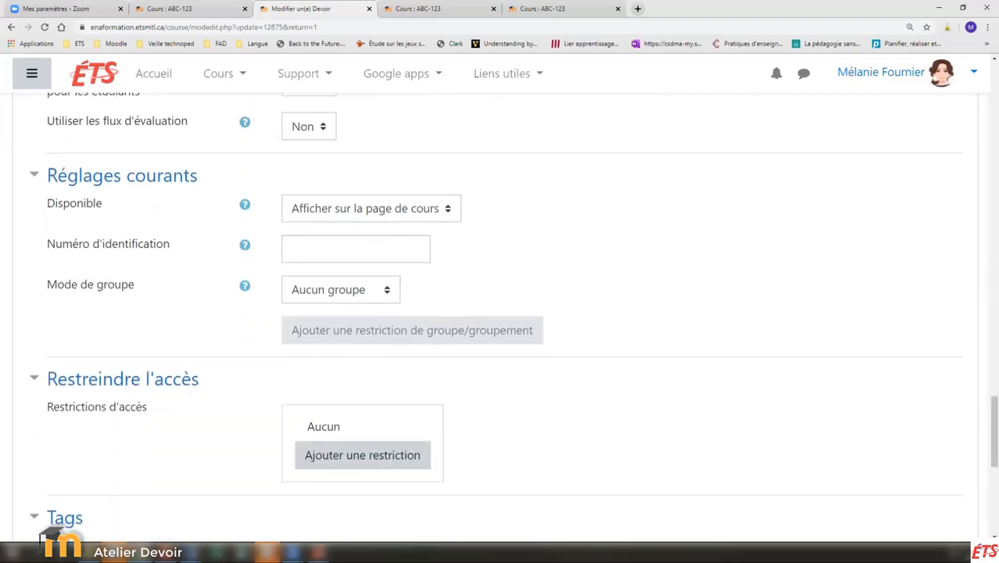
drag(197, 173, 52, 174)
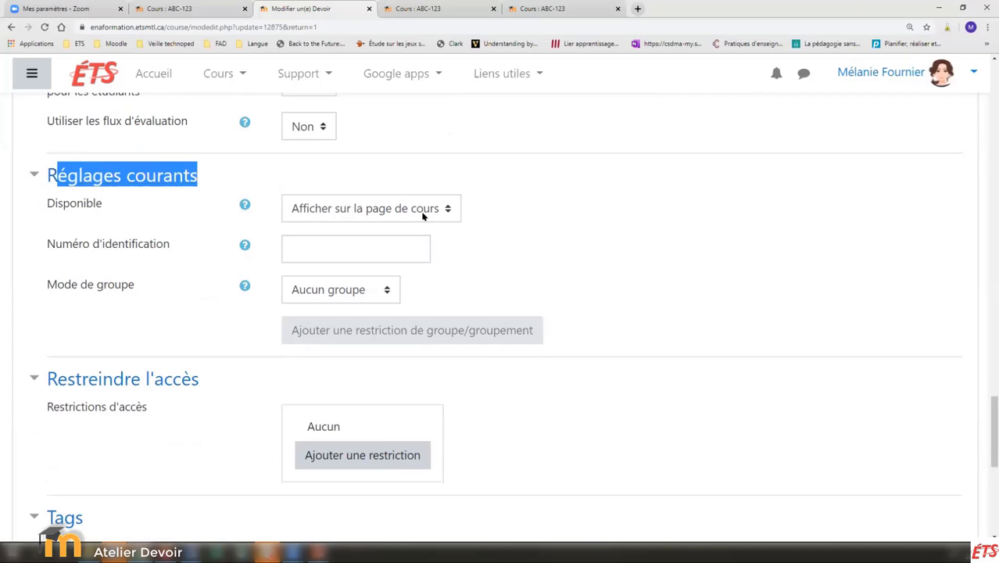
click(448, 209)
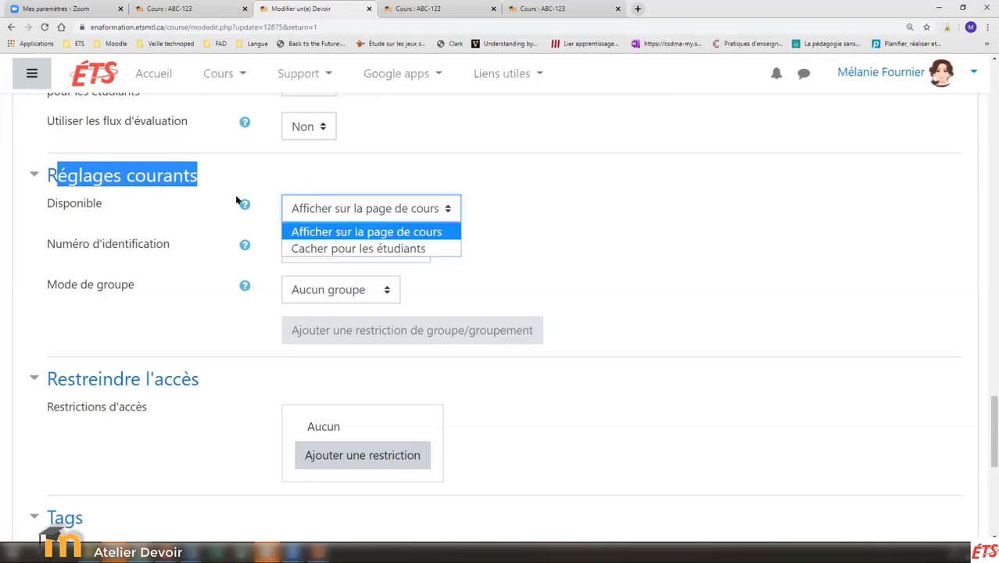
click(220, 221)
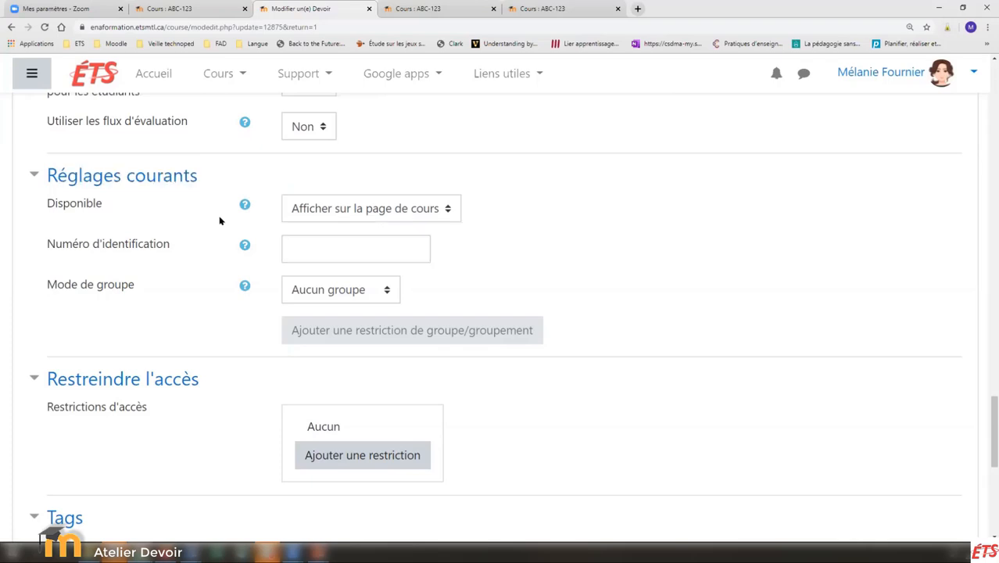
Set "Mode de groupe" to Groupes séparés and check the available Groupement options, keeping Aucun.
scroll(220, 221, down, 1)
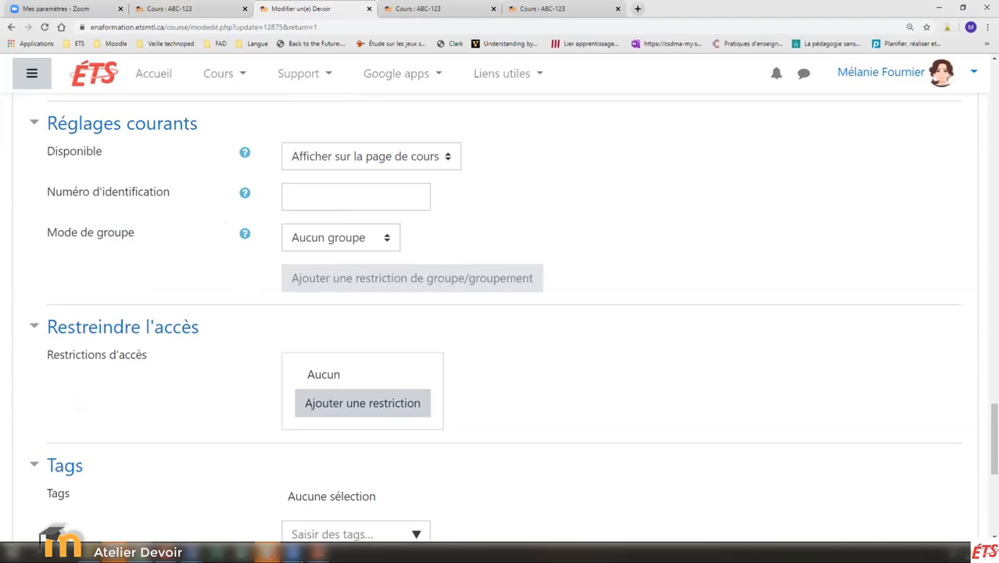
scroll(250, 312, up, 4)
scroll(229, 314, up, 7)
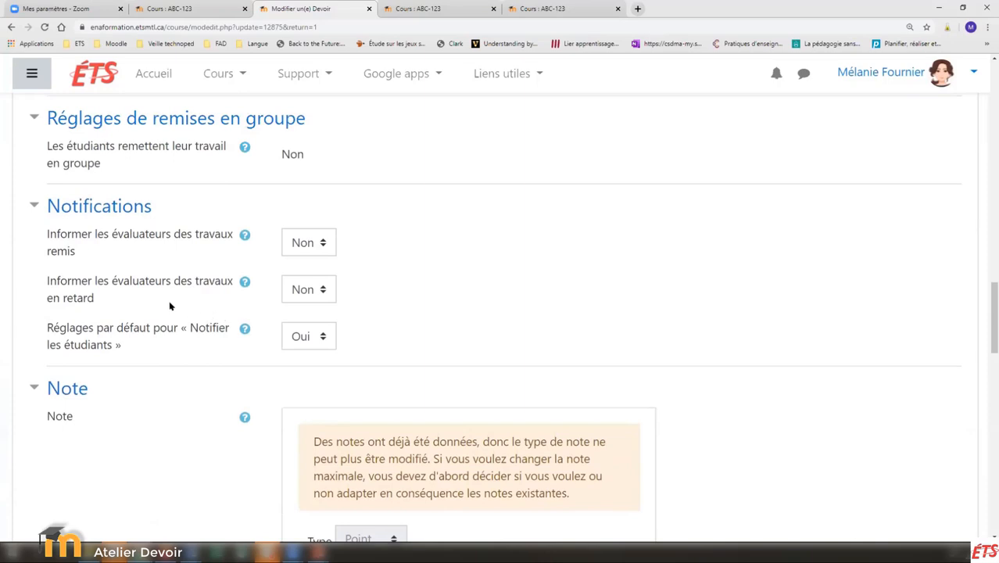
scroll(172, 316, up, 1)
scroll(196, 320, up, 1)
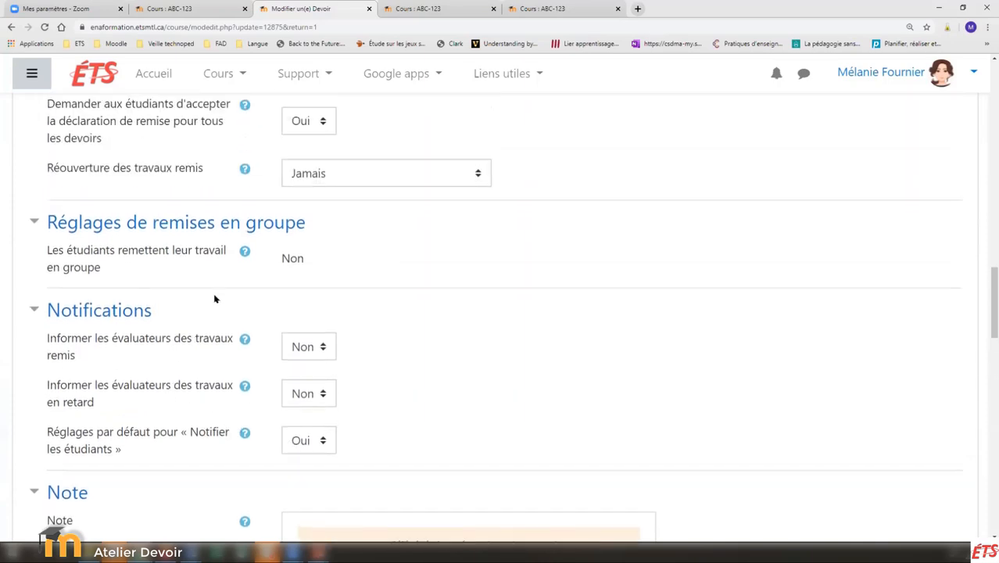
scroll(176, 340, down, 3)
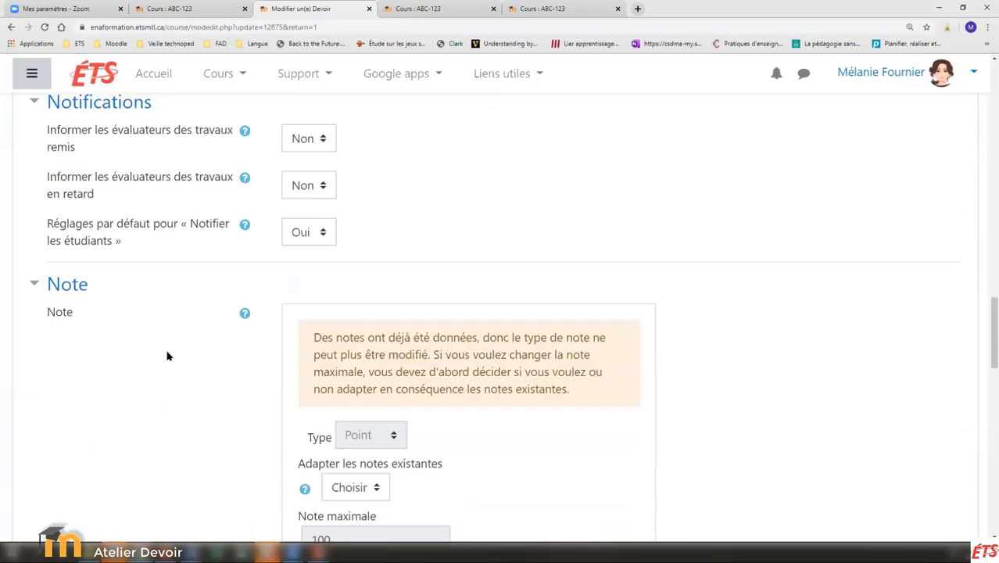
scroll(166, 355, down, 10)
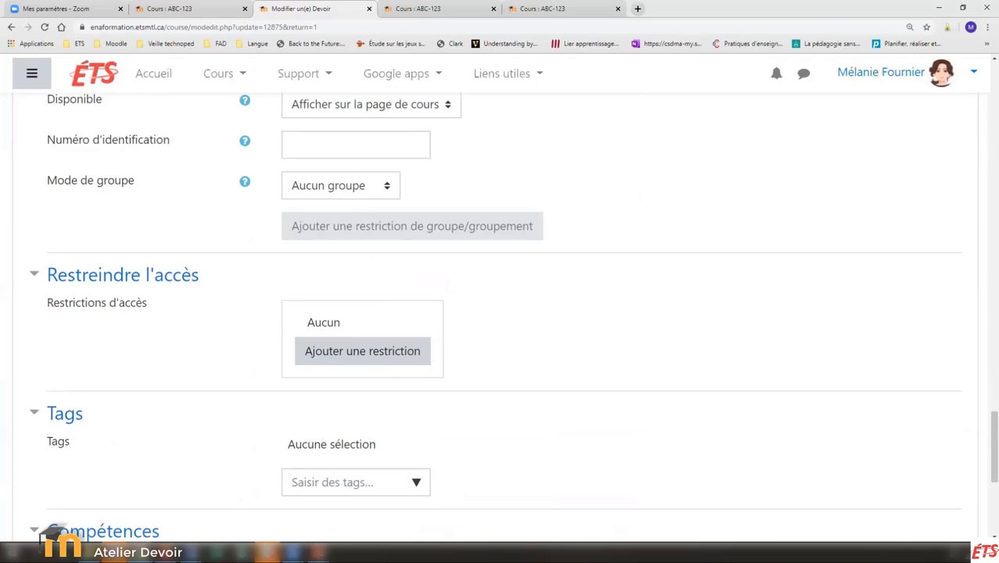
click(387, 188)
click(358, 224)
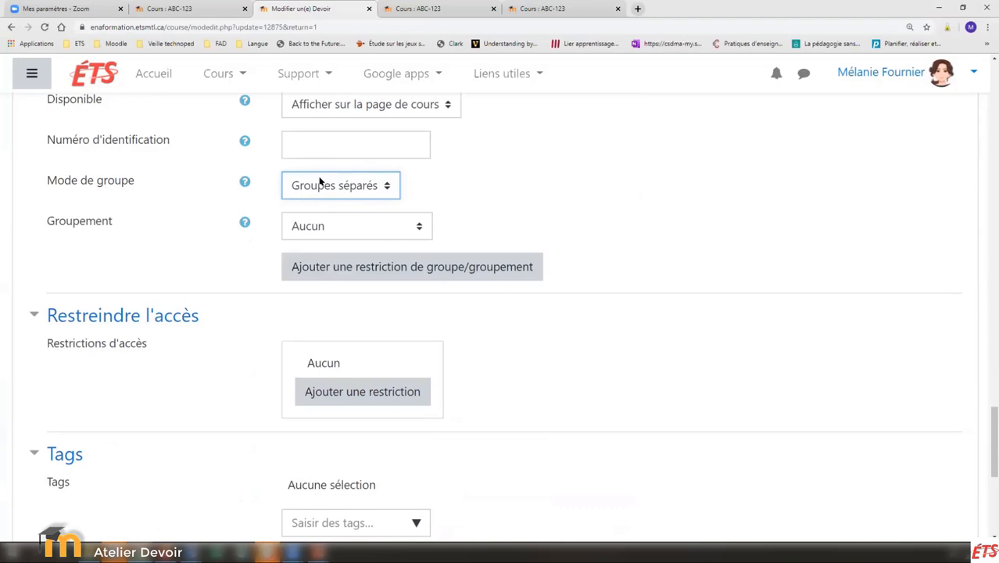
click(416, 226)
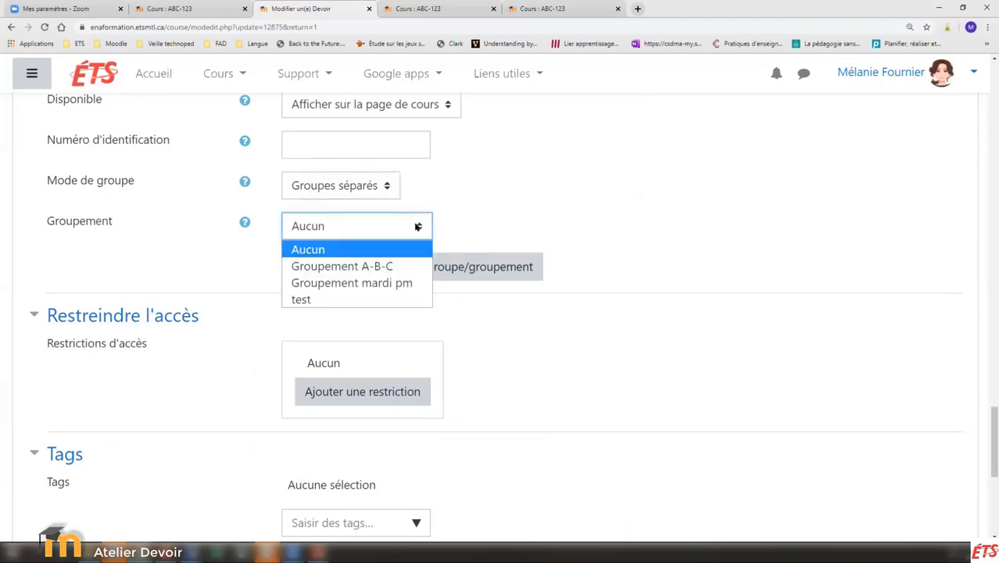
click(216, 265)
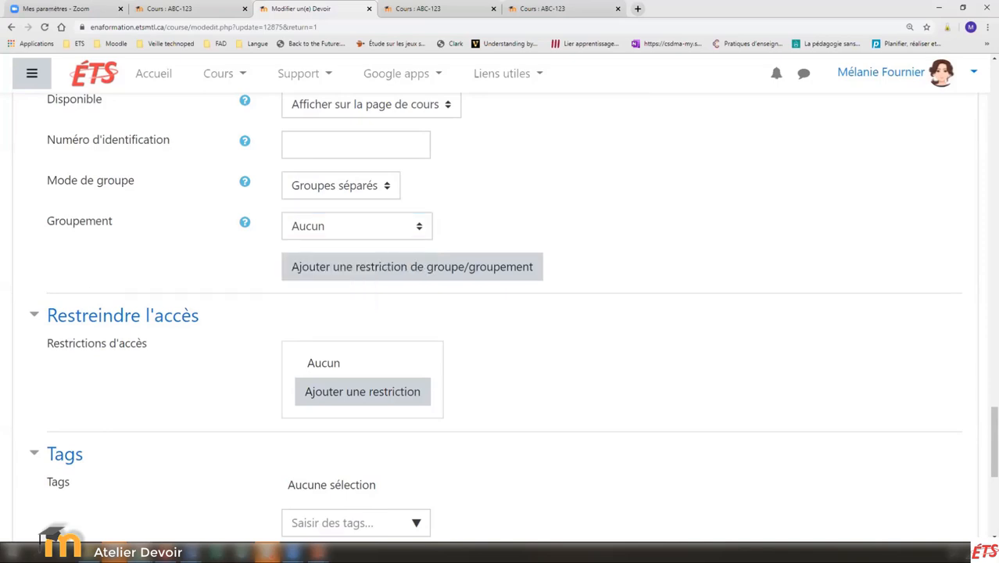
Highlight the Restreindre l'accès heading, try adding a Groupe restriction to the assignment, and remove that restriction.
scroll(154, 283, down, 1)
drag(213, 214, 39, 216)
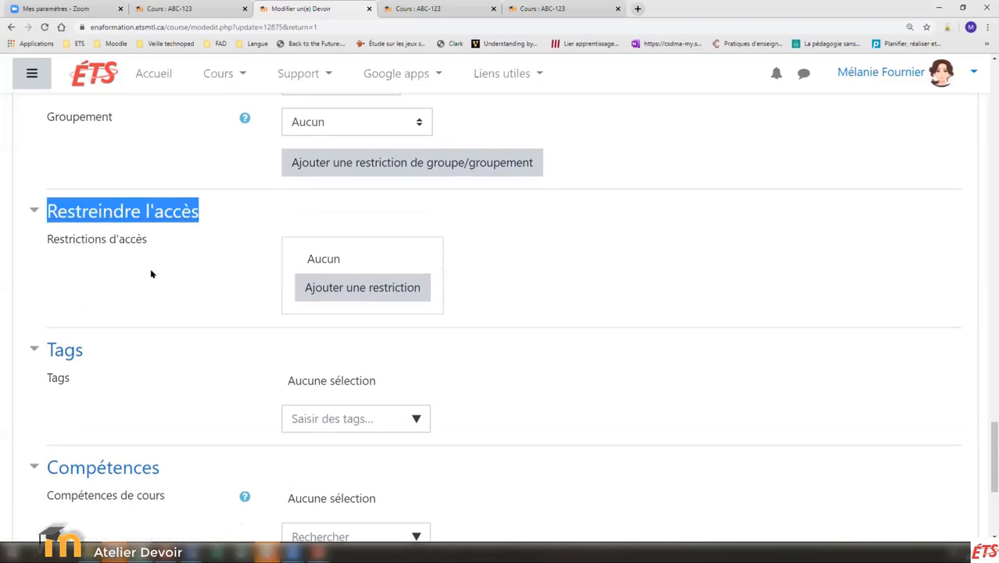
click(339, 285)
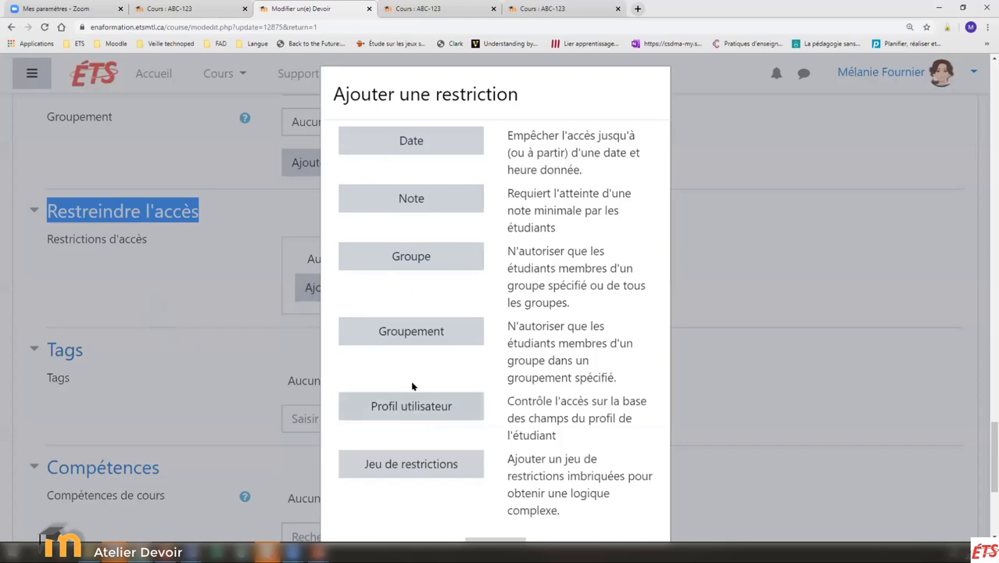
click(441, 259)
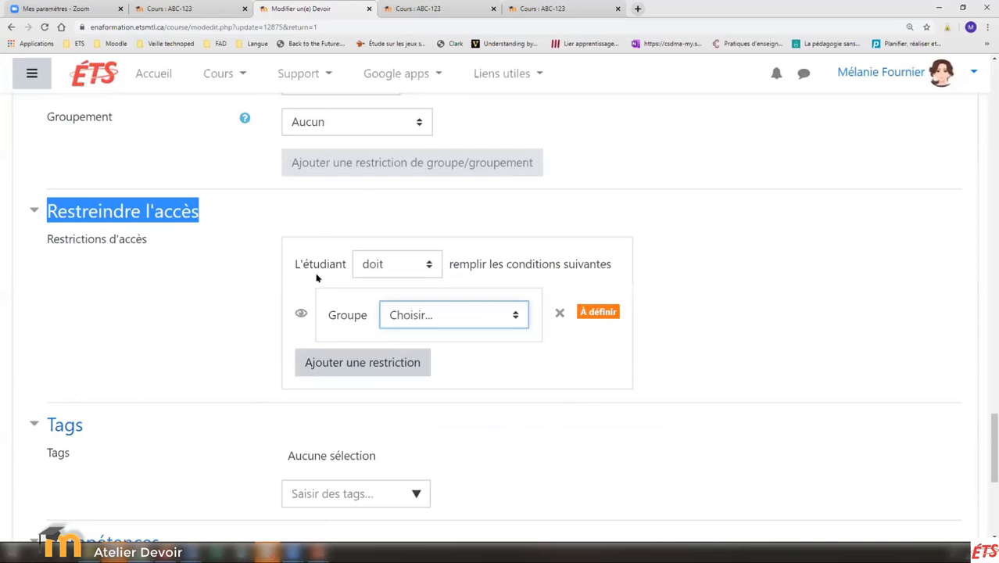
click(558, 315)
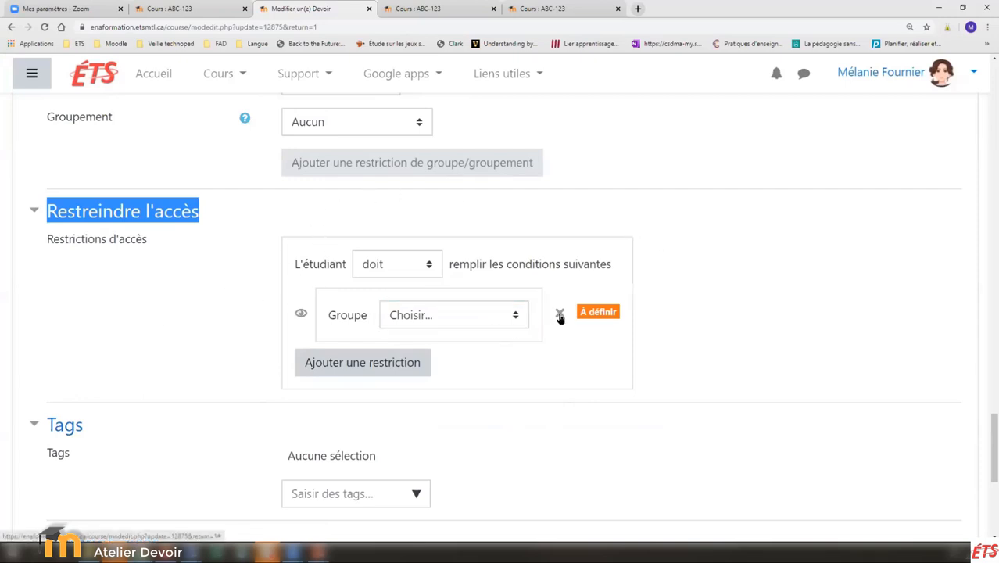
Save the assignment settings and display the assignment page with its evaluation summary.
scroll(152, 375, down, 2)
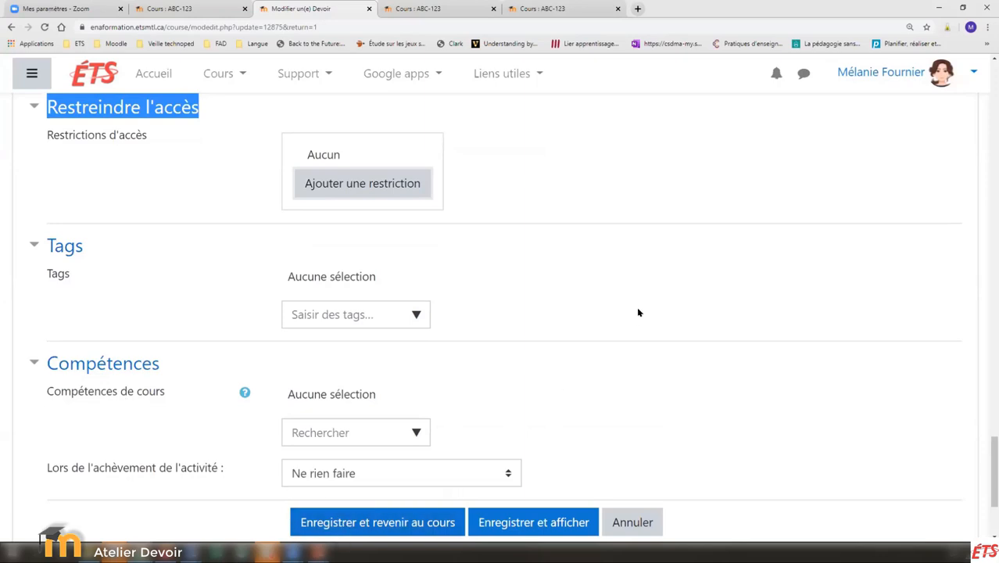
scroll(630, 330, up, 5)
scroll(618, 358, down, 8)
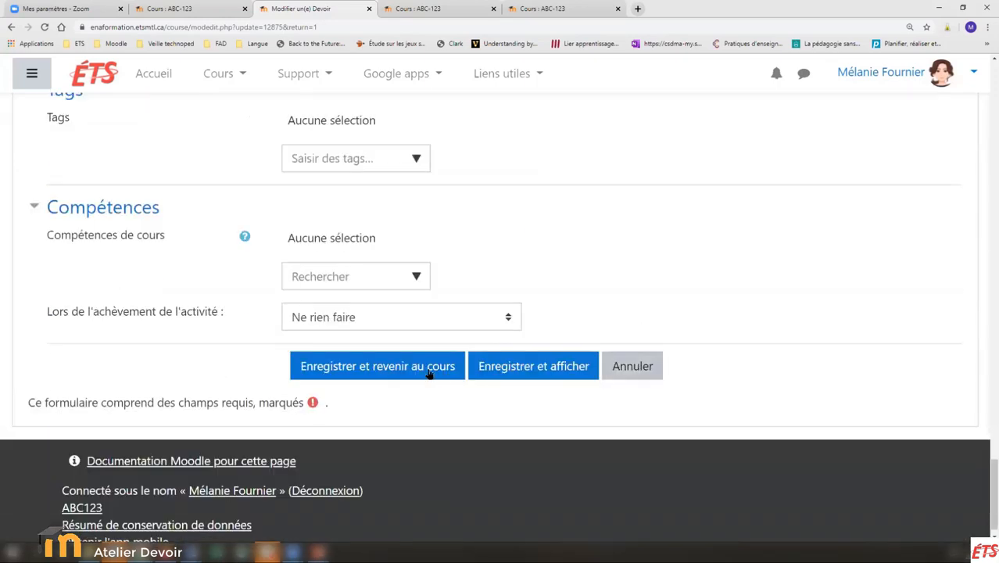
click(498, 364)
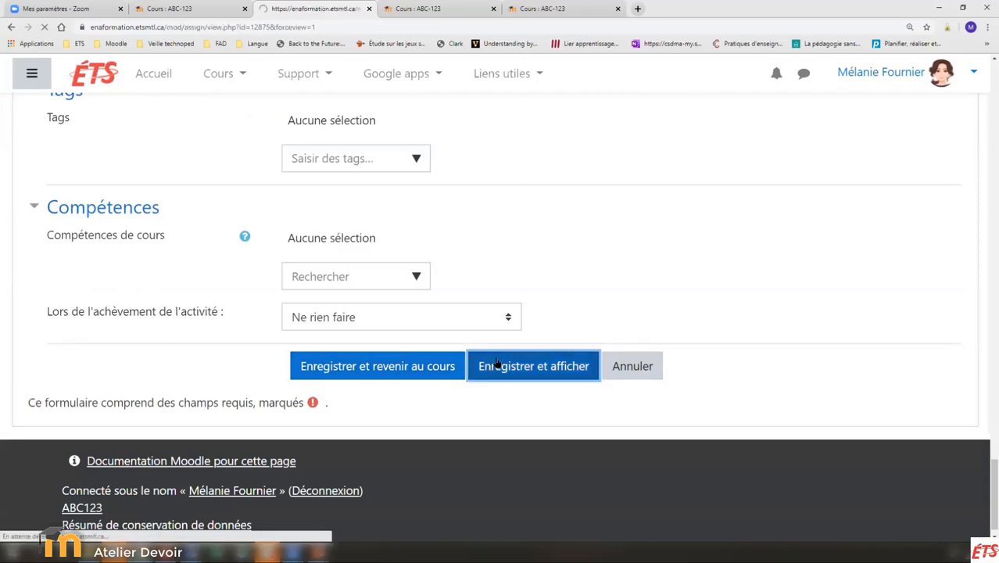
scroll(431, 324, down, 2)
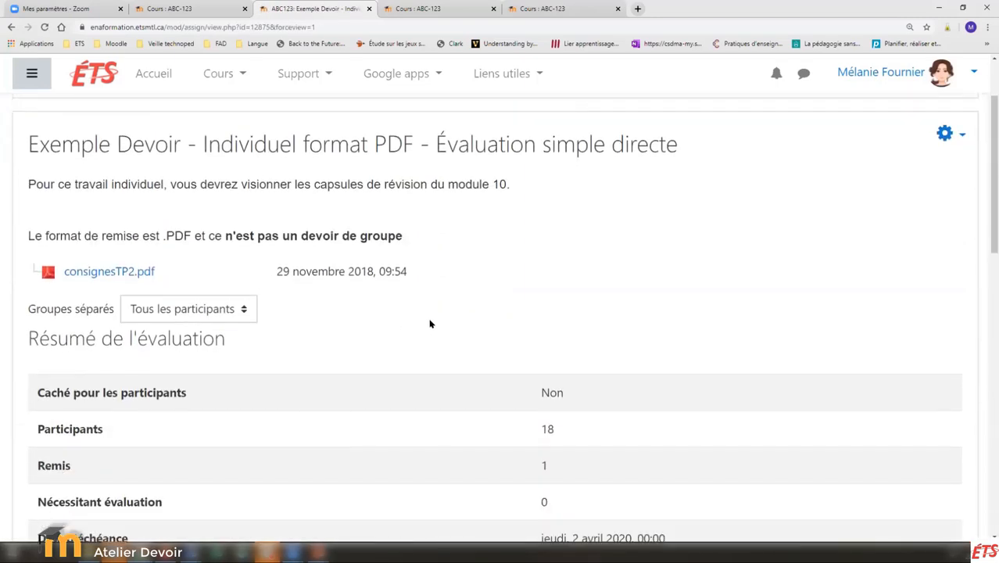
scroll(430, 324, up, 2)
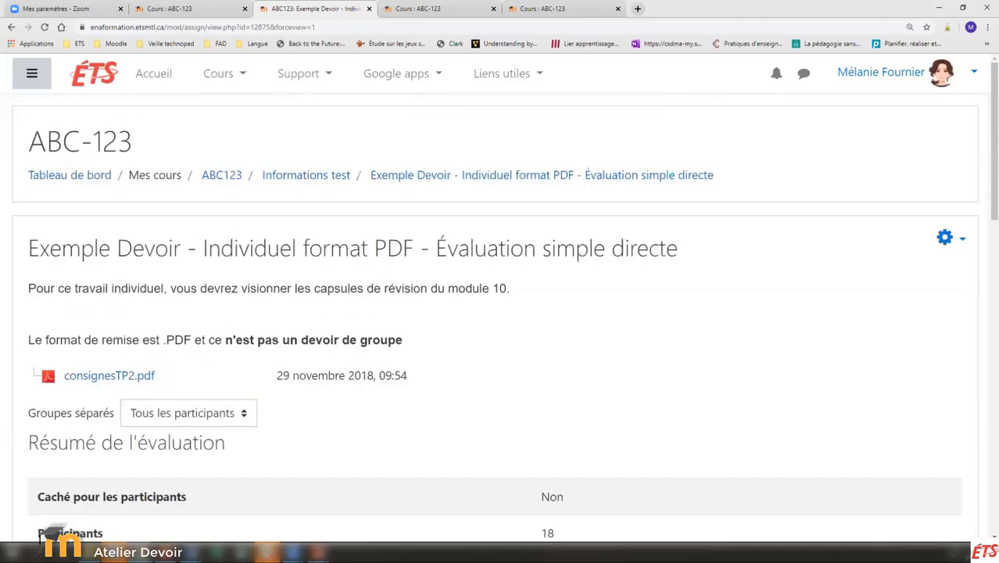
Switch to the PowerPoint plan slide, highlight "Devoir individuel - Évaluation simple directe", and return to the Moodle assignment page.
mouse_move(318, 552)
click(341, 508)
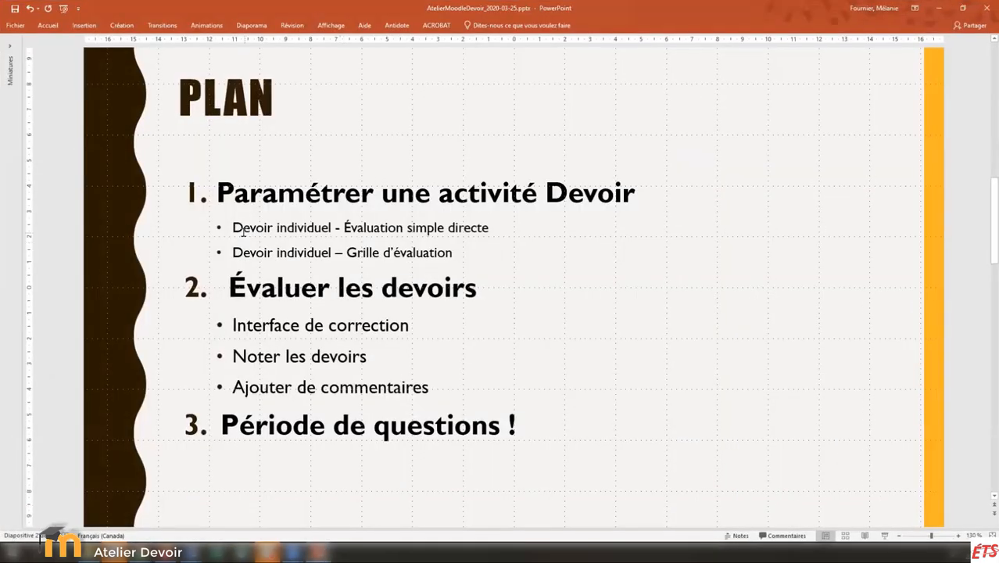
drag(235, 231, 494, 227)
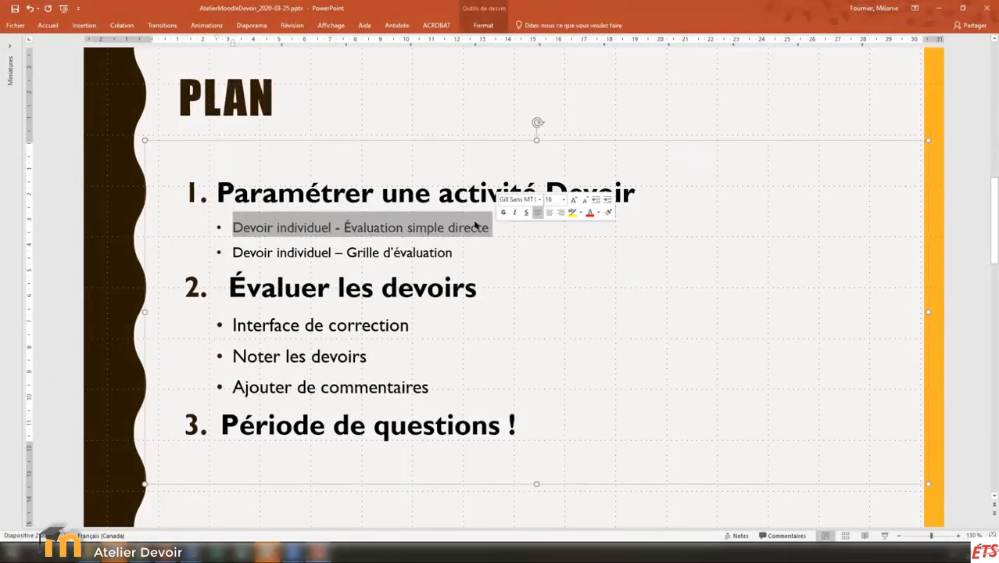
click(940, 9)
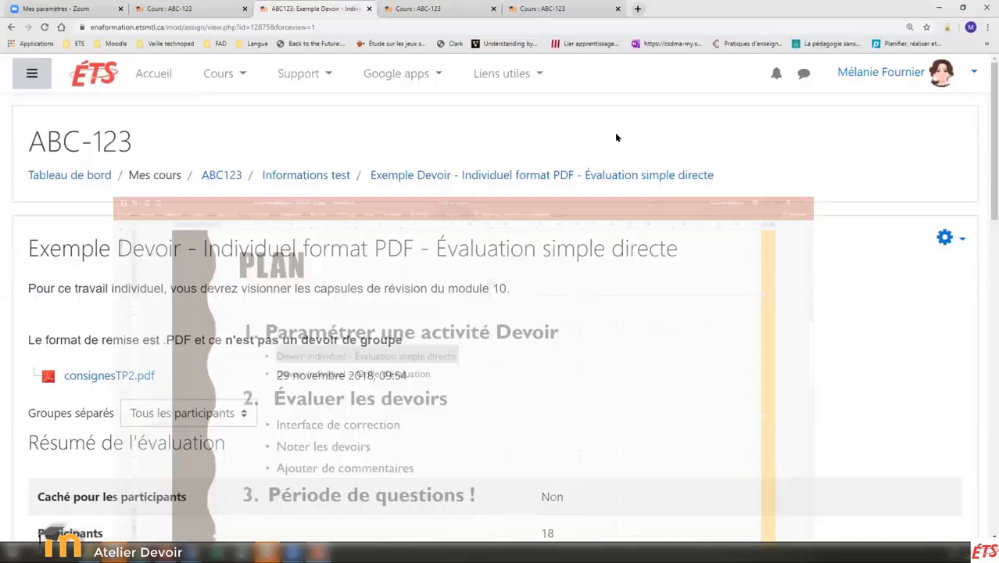
Start a new user exception for the assignment and choose the first student found by searching for "etu".
click(958, 240)
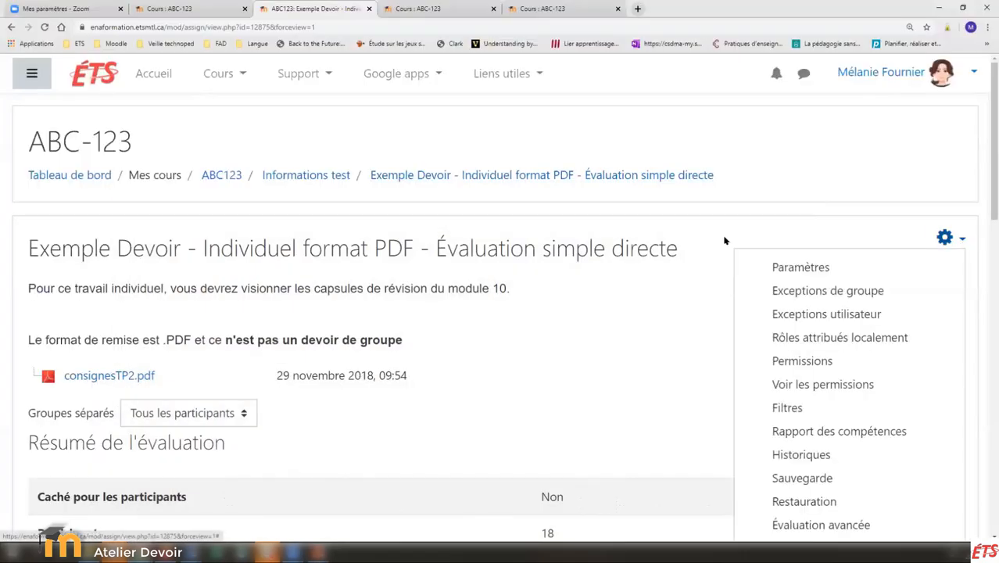
click(776, 313)
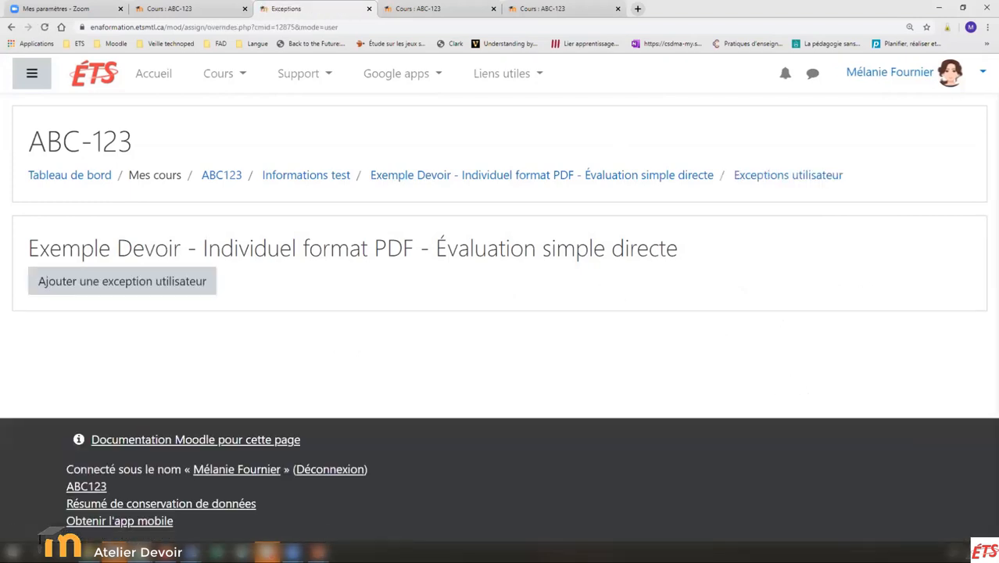
click(98, 284)
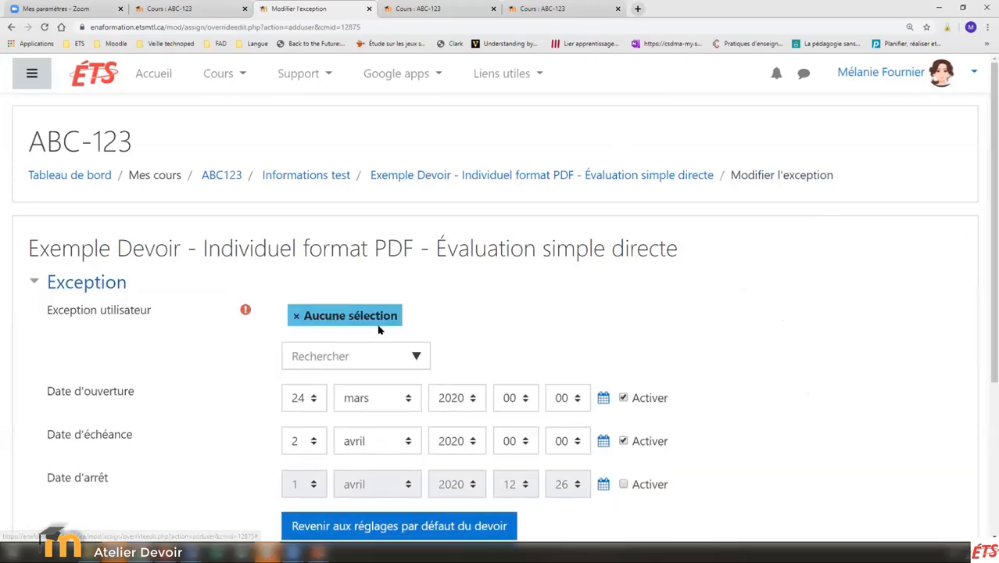
click(362, 348)
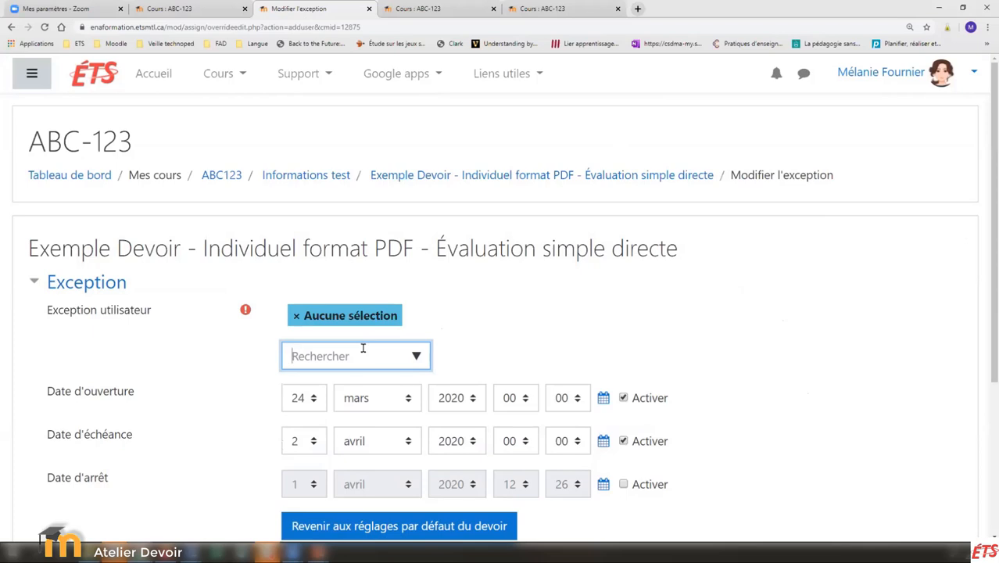
text(etu)
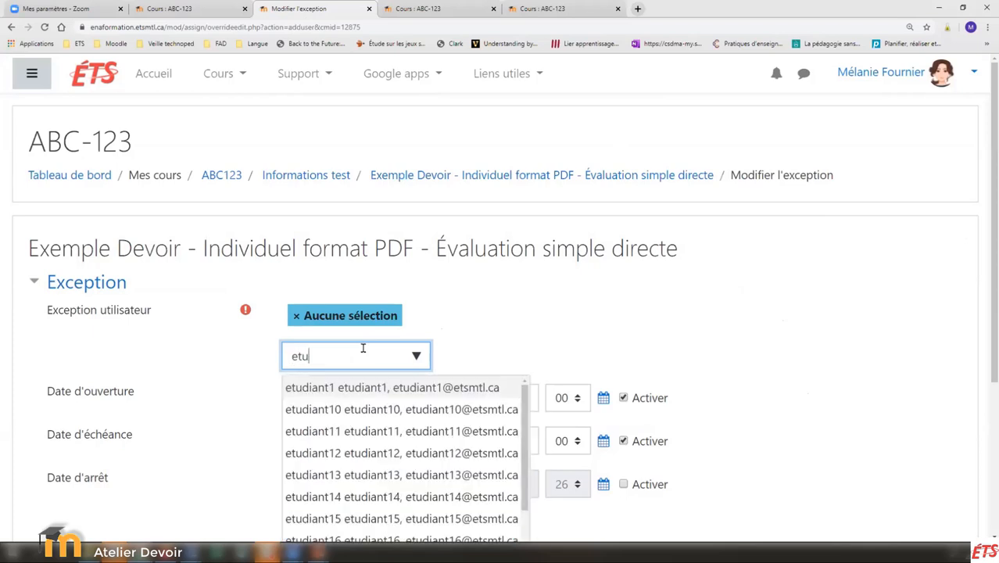
click(356, 389)
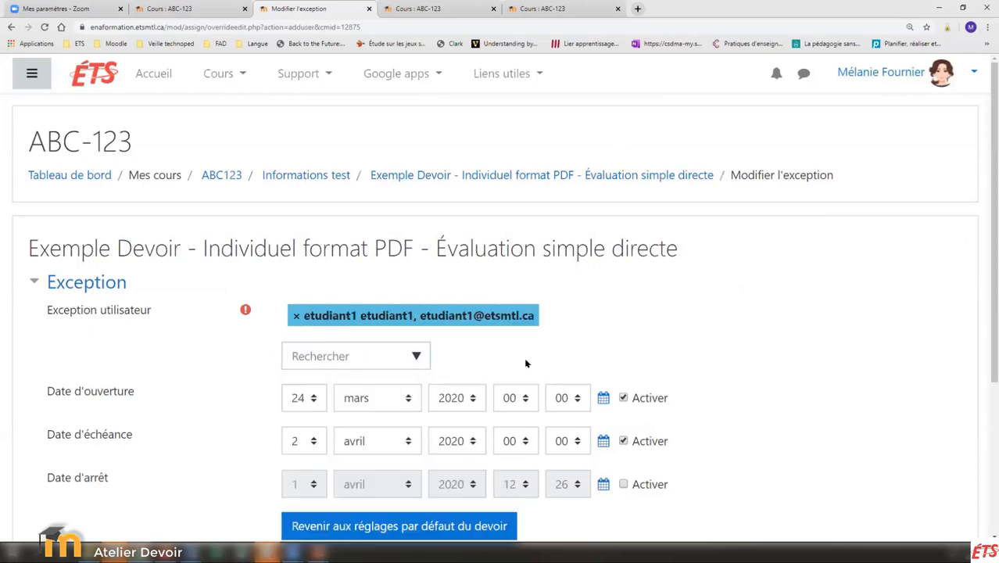
Leave the user exception form without saving and return to the "Exemple Devoir - Individuel format PDF - Évaluation simple directe" assignment page.
scroll(334, 443, down, 2)
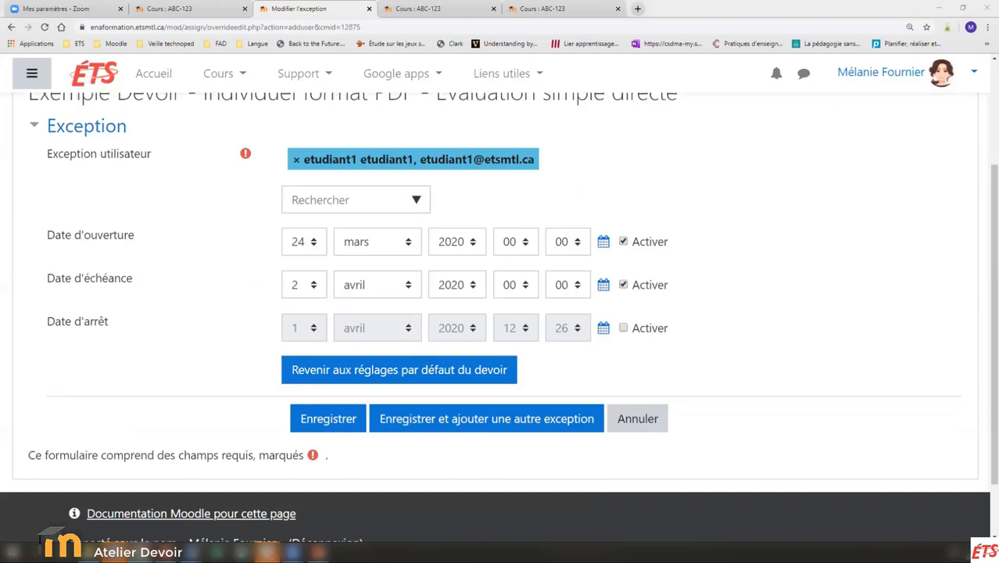
scroll(627, 180, up, 3)
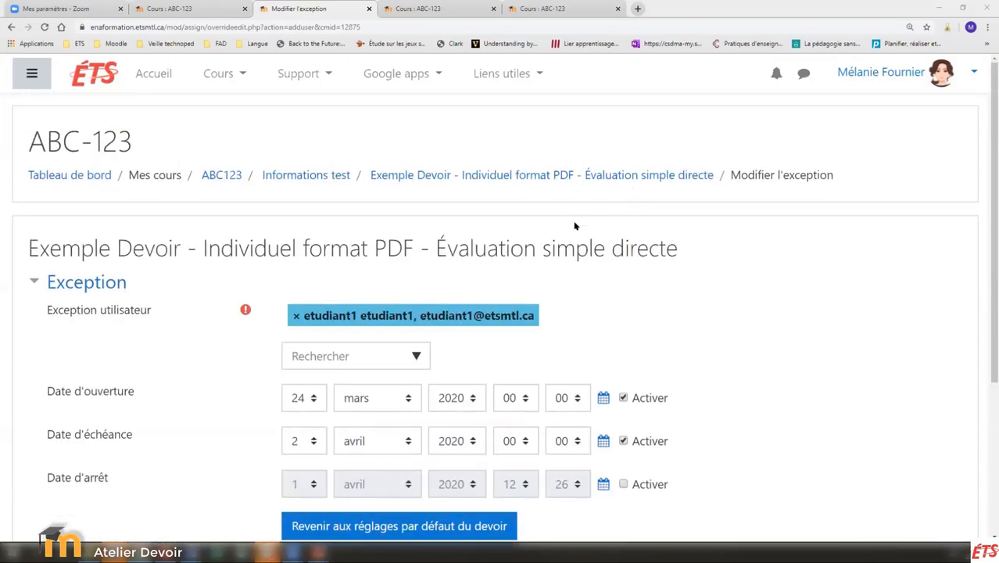
click(541, 177)
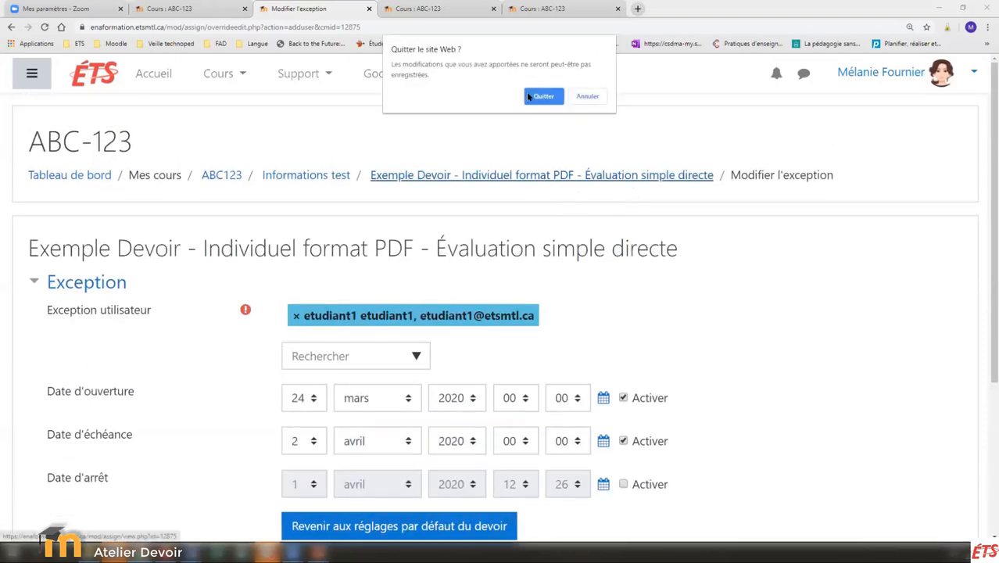
click(532, 96)
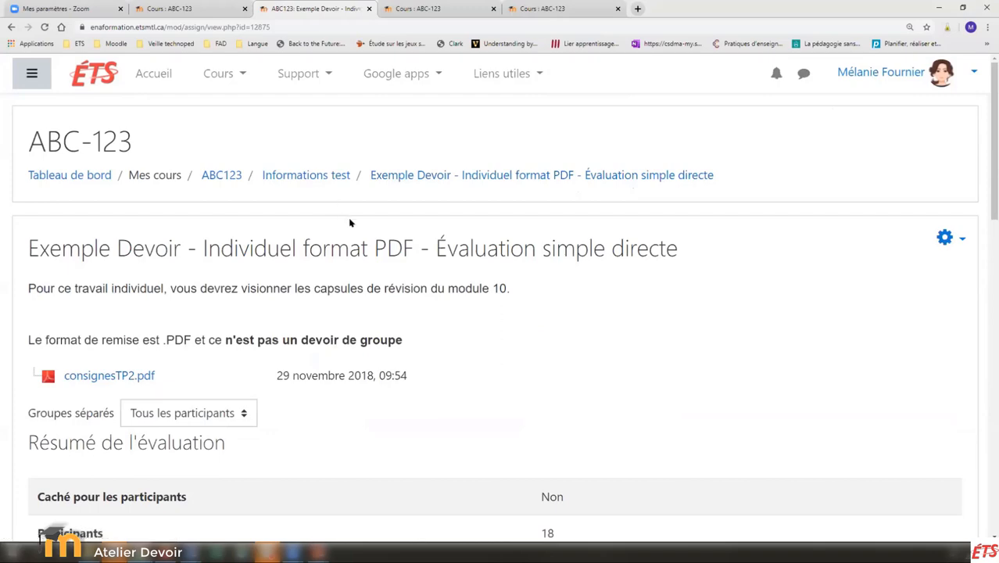
scroll(379, 232, down, 6)
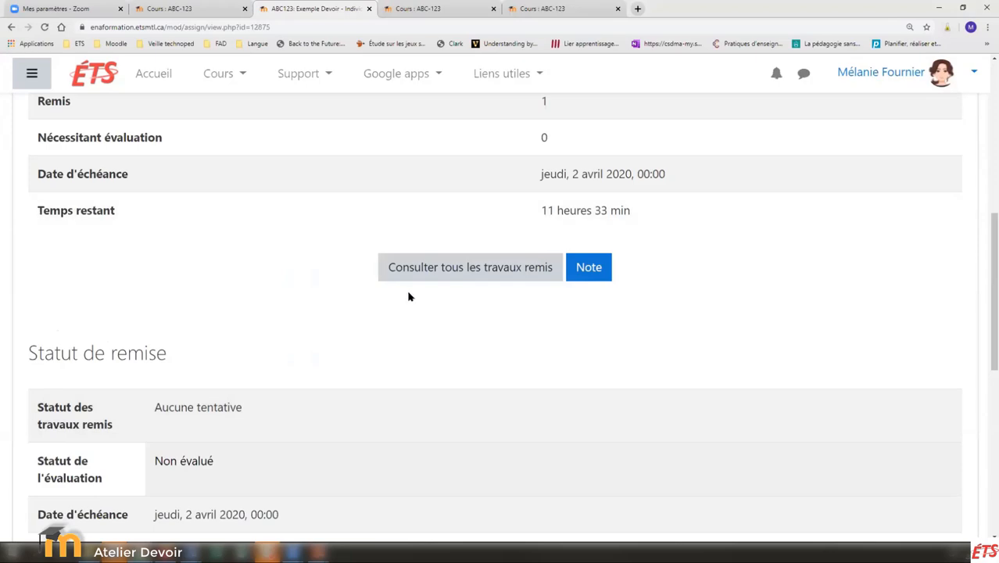
Switch to the PowerPoint plan slide, highlight "Évaluer les devoirs" and "Grille d'évaluation", and return to the Moodle page.
mouse_move(317, 552)
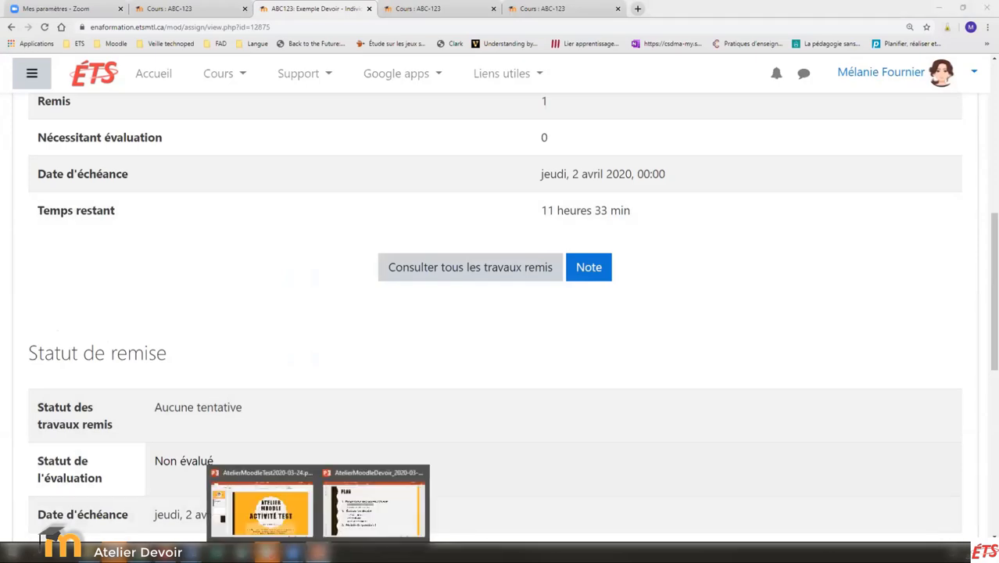
click(349, 515)
drag(229, 286, 465, 310)
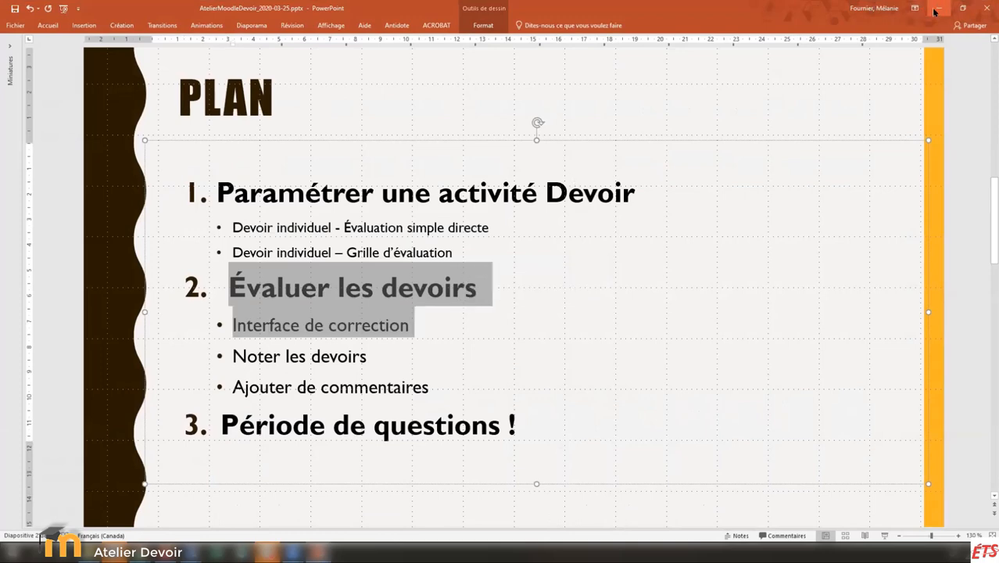
drag(453, 254, 346, 254)
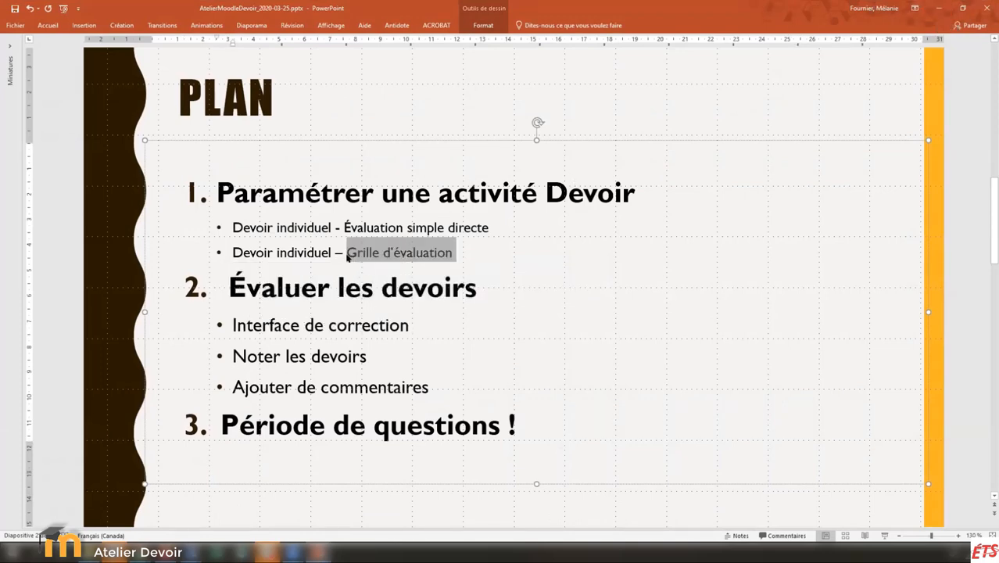
click(937, 8)
Go back to the Informations test section and open the assignment "Exemple Devoir individuel - Grille d'évaluation".
scroll(463, 352, up, 6)
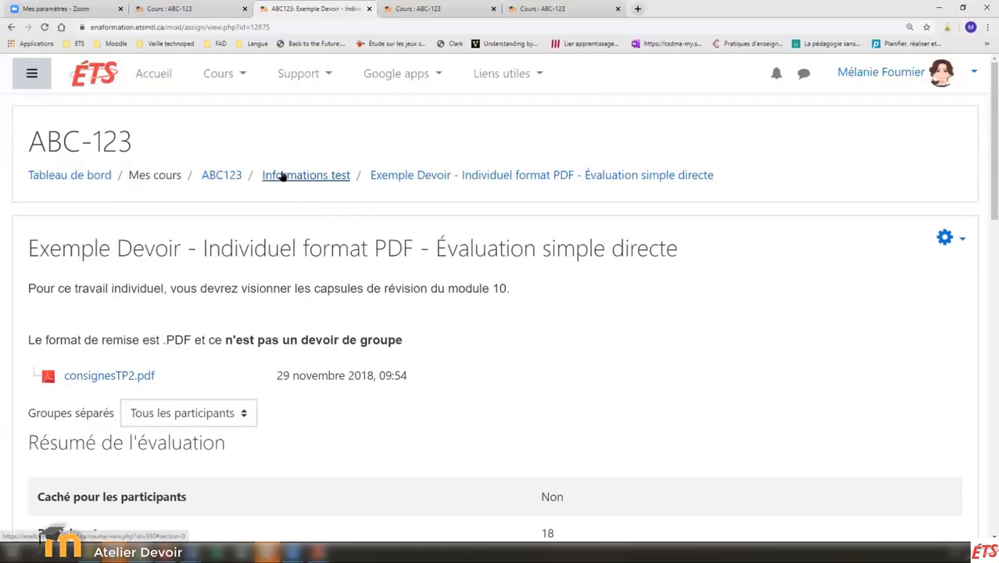
click(285, 175)
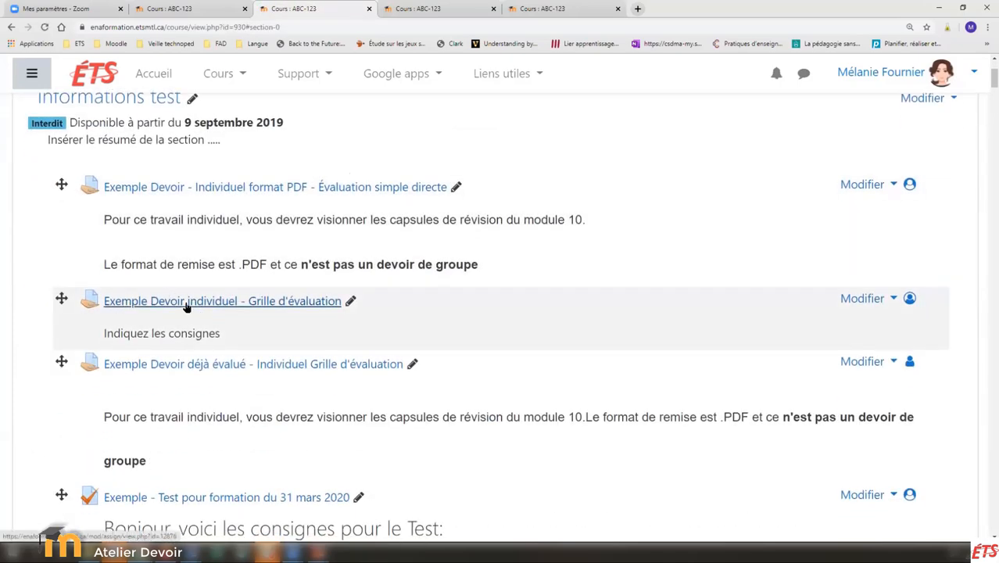
click(291, 302)
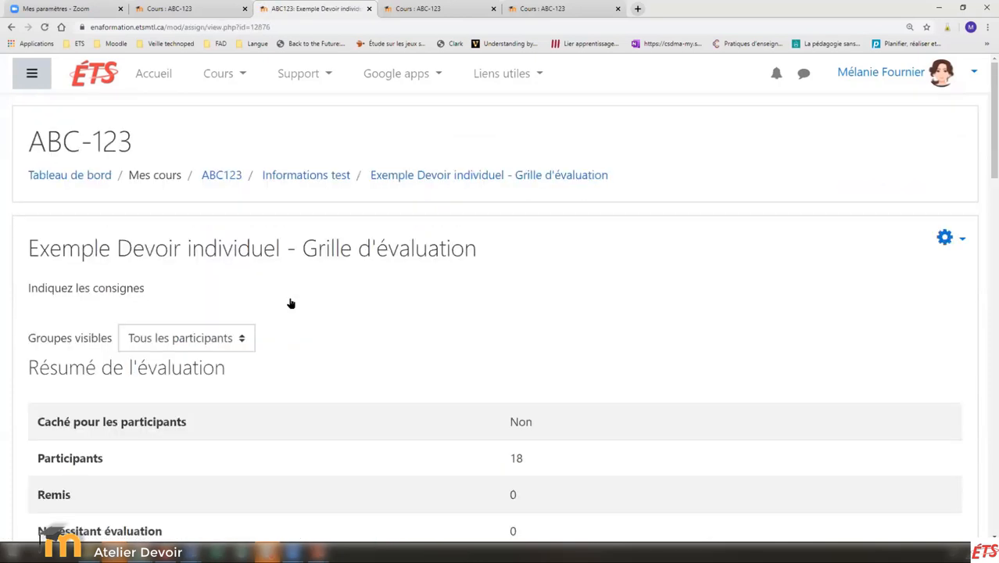
scroll(290, 302, down, 2)
scroll(290, 301, up, 2)
Open the rubric assignment's settings and review its general, availability and submission type options.
click(955, 240)
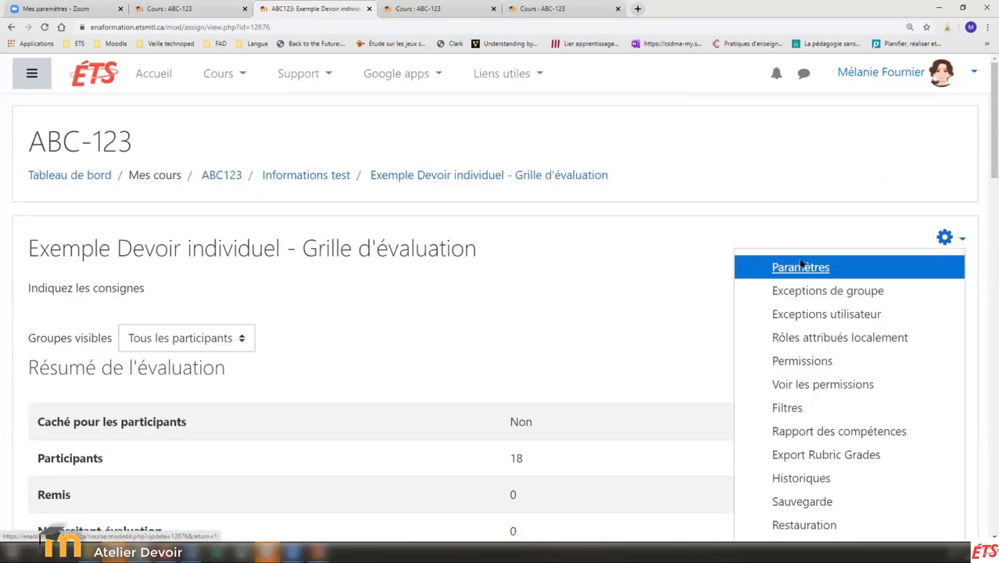
click(826, 270)
scroll(407, 322, down, 2)
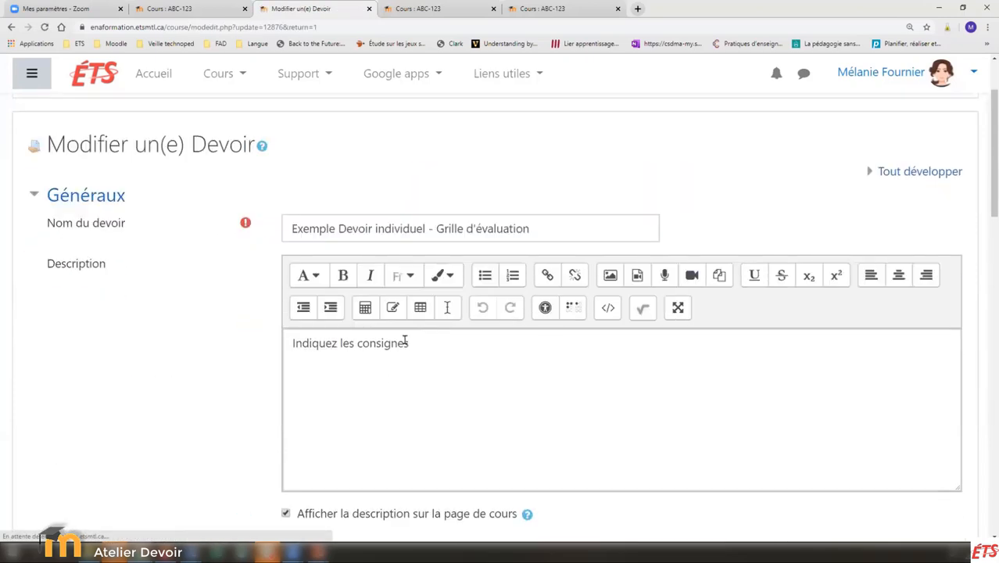
scroll(381, 379, down, 10)
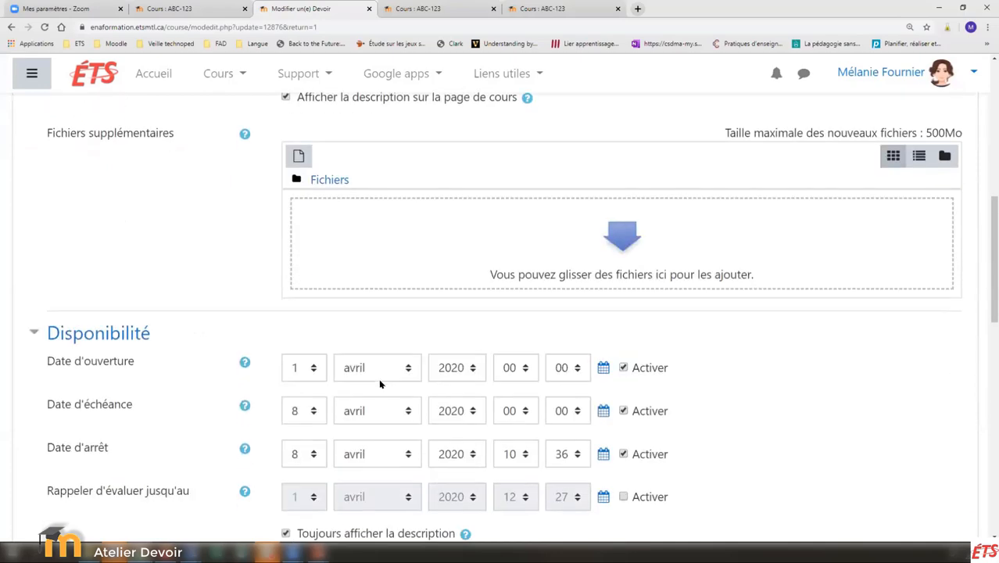
scroll(374, 395, down, 4)
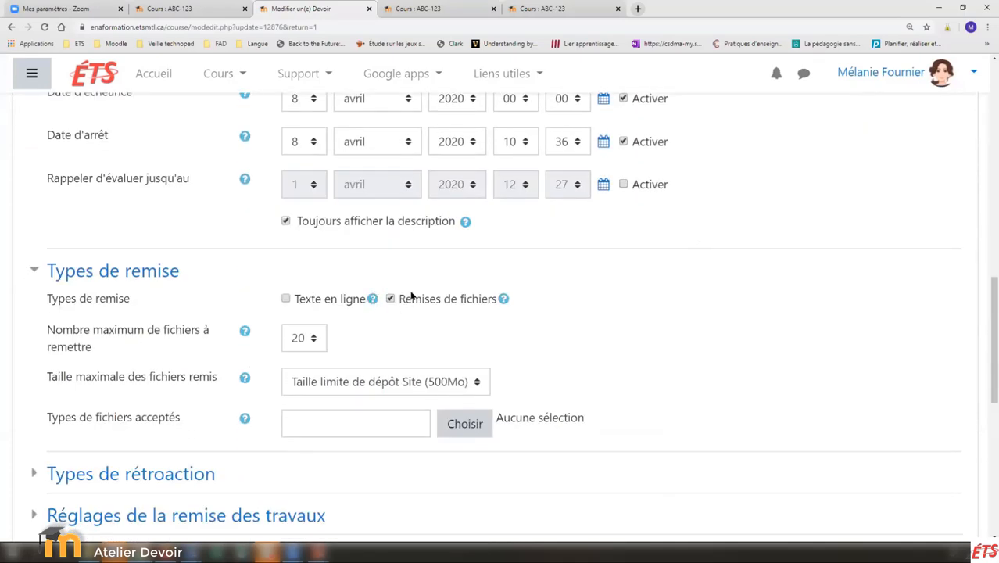
scroll(395, 307, down, 6)
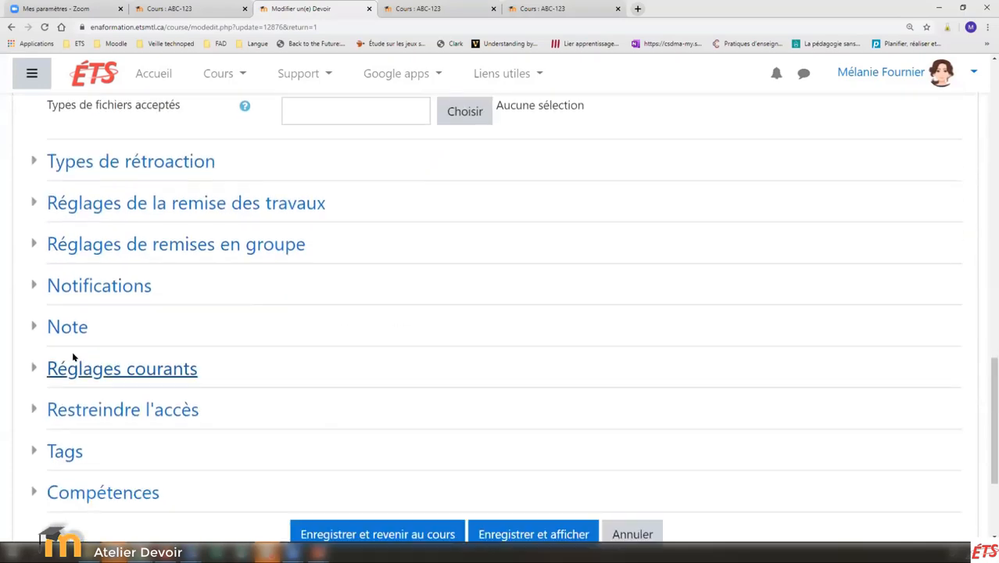
Expand the Note settings, highlight the Méthode d'évaluation label, and save and display the assignment.
click(75, 329)
scroll(239, 356, down, 3)
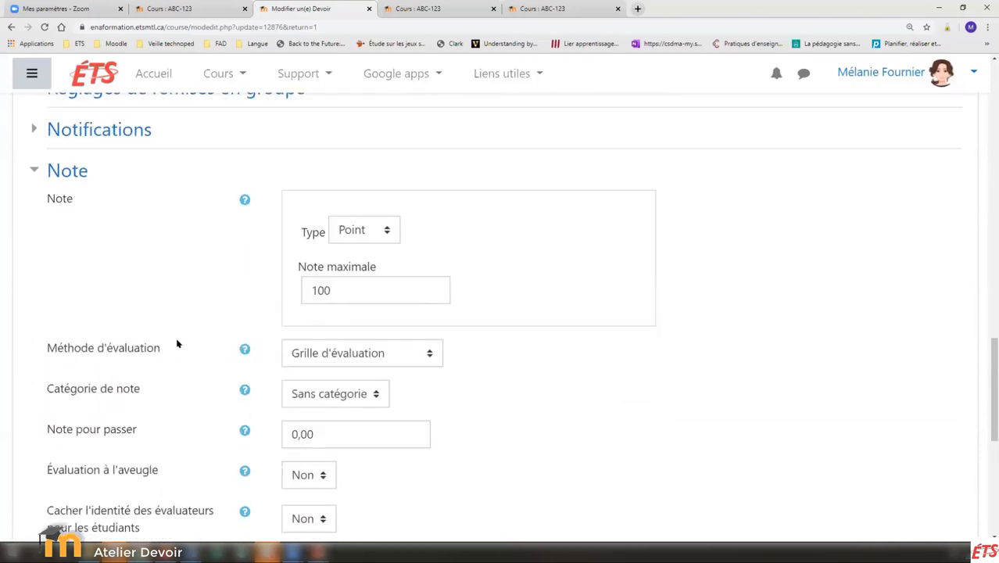
drag(47, 344, 183, 354)
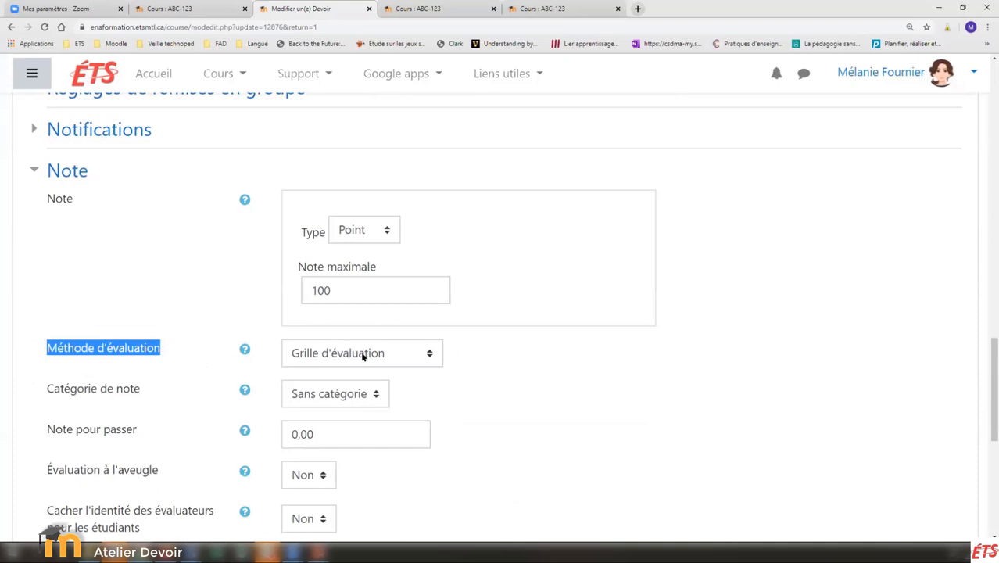
scroll(482, 445, down, 5)
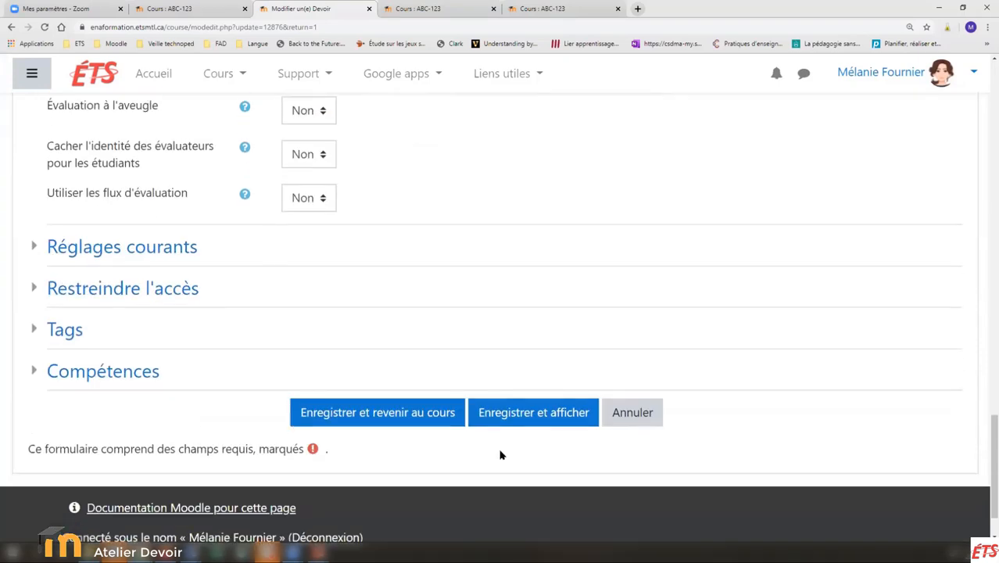
click(509, 417)
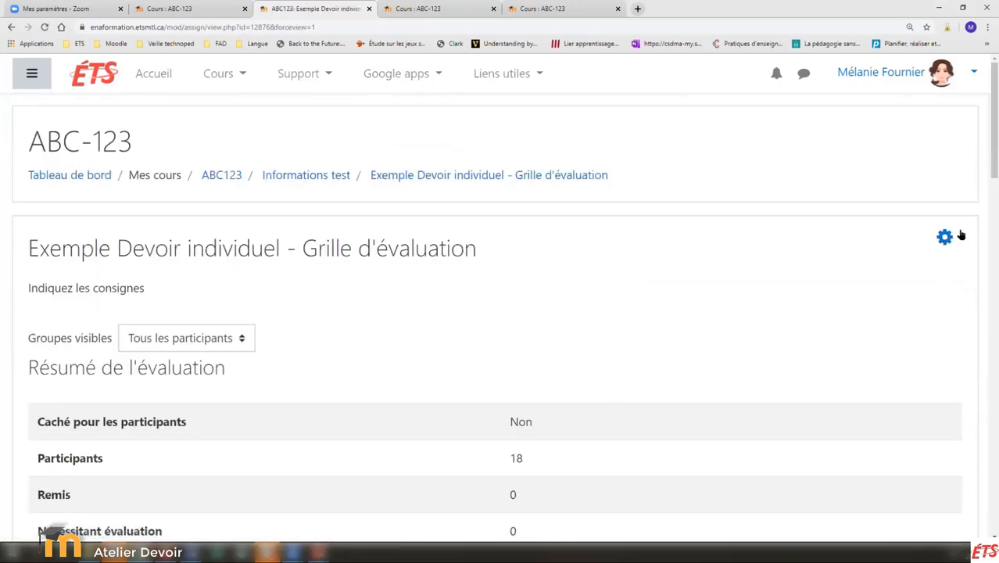
Open the rubric definition page (Définir grille d'évaluation) for this assignment.
click(961, 236)
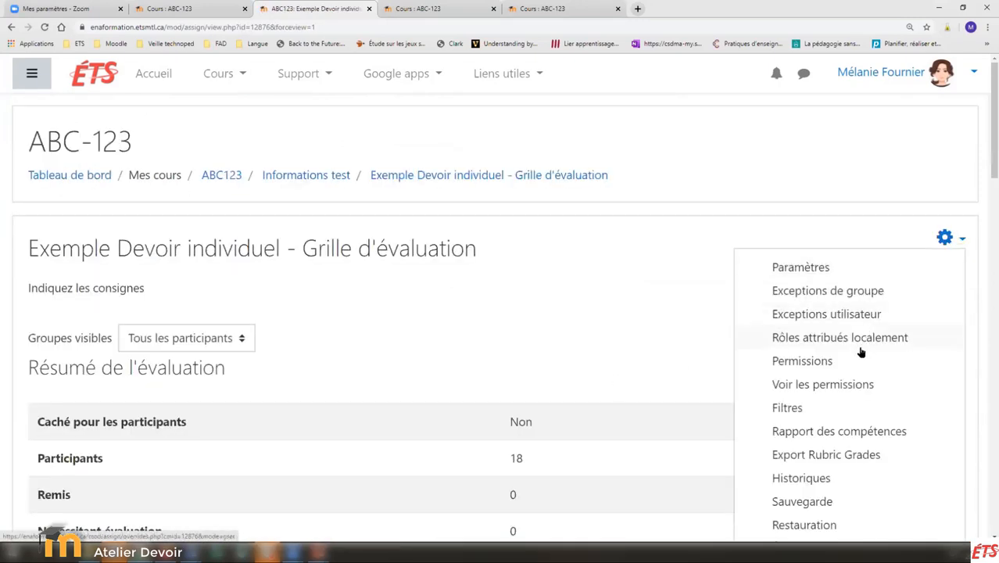
scroll(860, 353, down, 3)
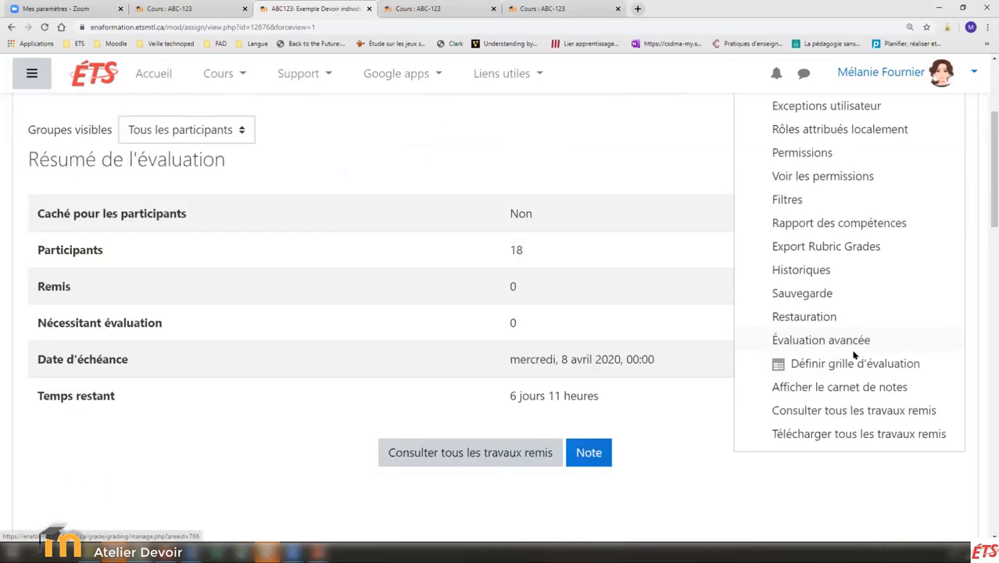
click(813, 365)
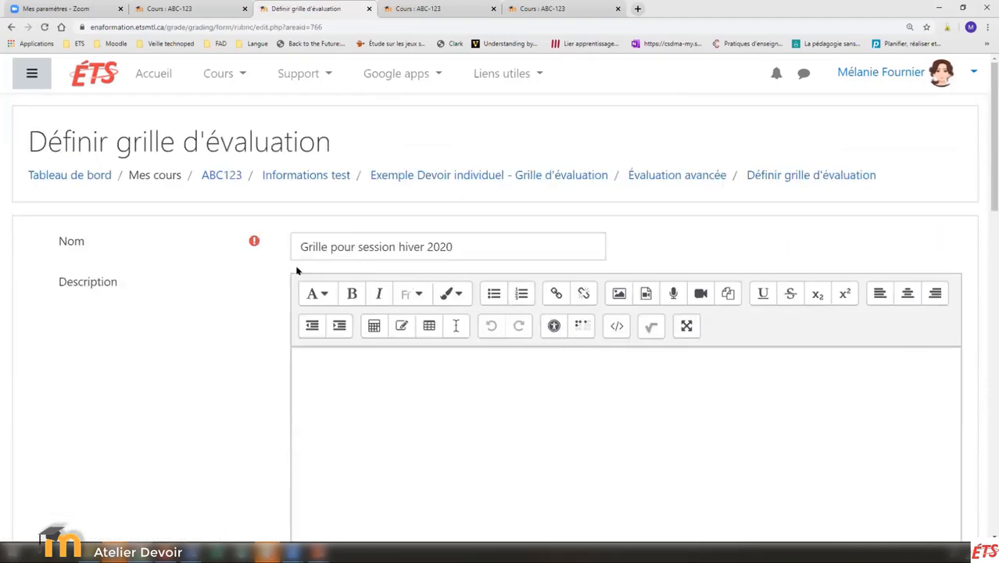
Highlight the rubric's name, place the cursor in its description, and bring the criteria grid into view.
drag(304, 244, 531, 249)
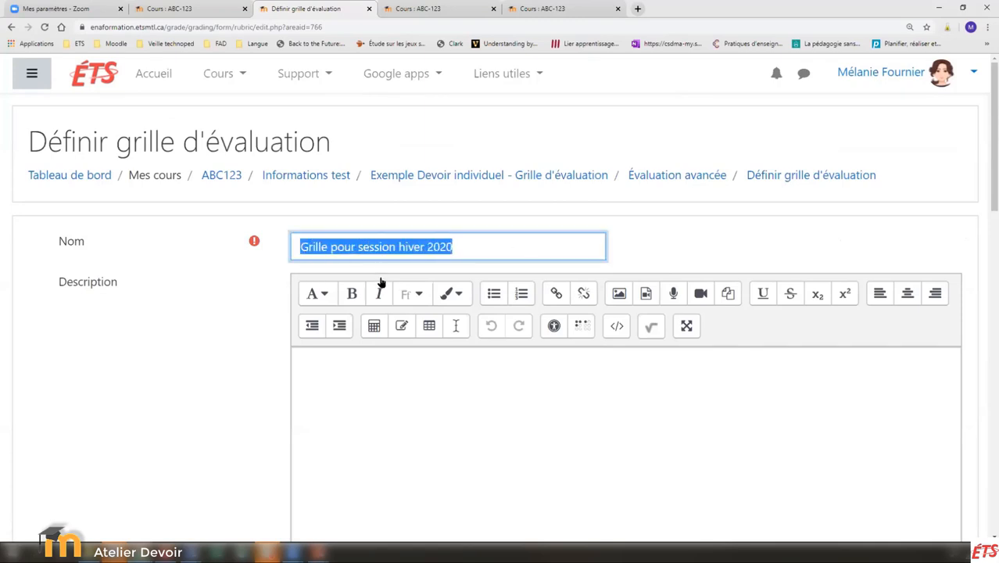
scroll(413, 384, down, 2)
click(346, 228)
scroll(344, 248, down, 3)
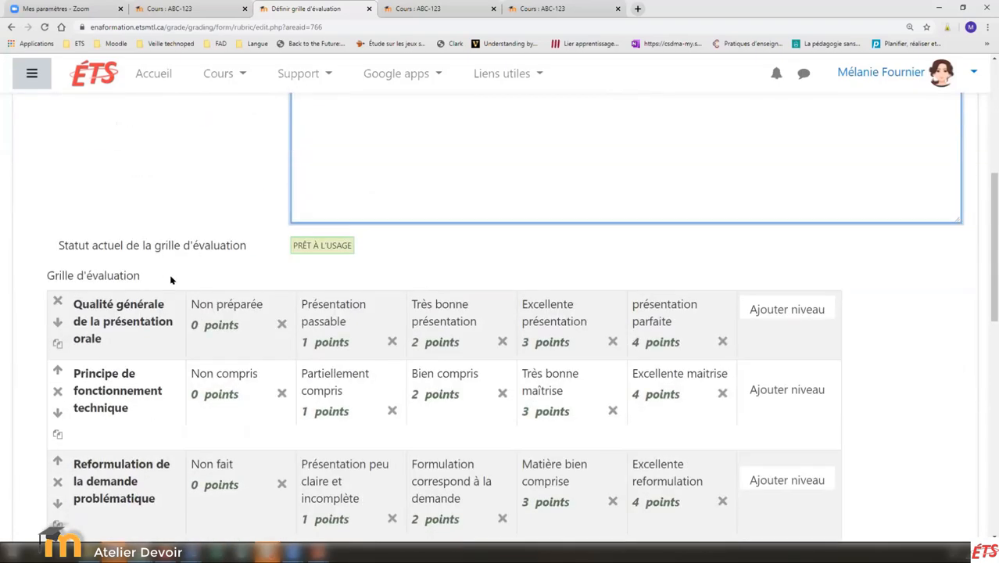
scroll(139, 298, down, 1)
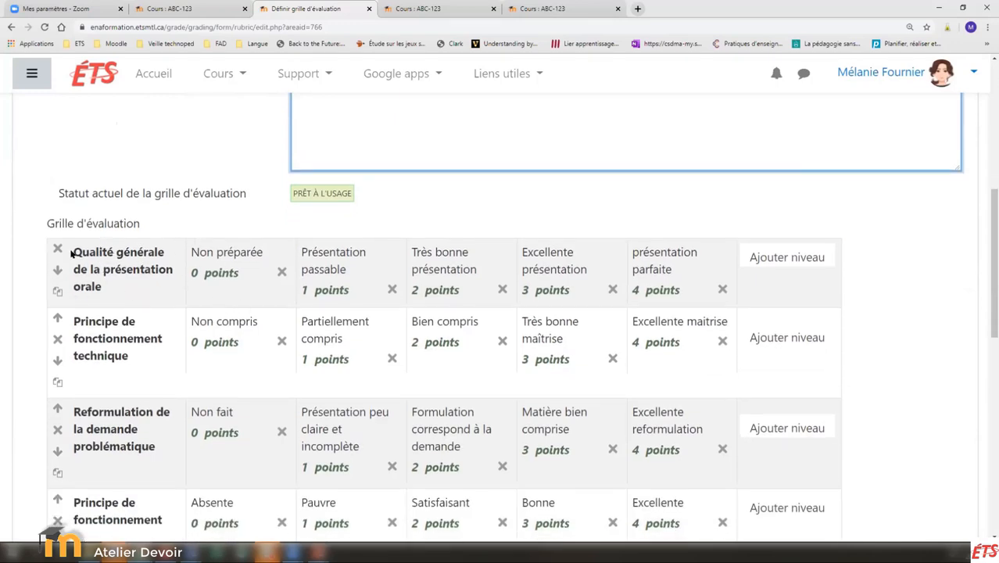
Open the "Qualité générale de la présentation orale" criterion, add a blank level to it, and open its "présentation parfaite" level for editing.
drag(74, 251, 99, 285)
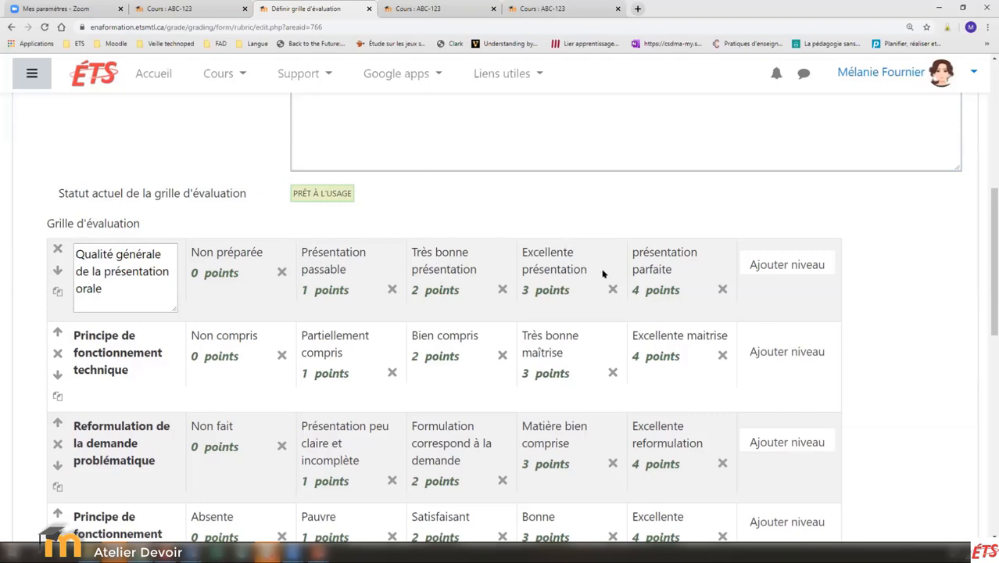
click(779, 267)
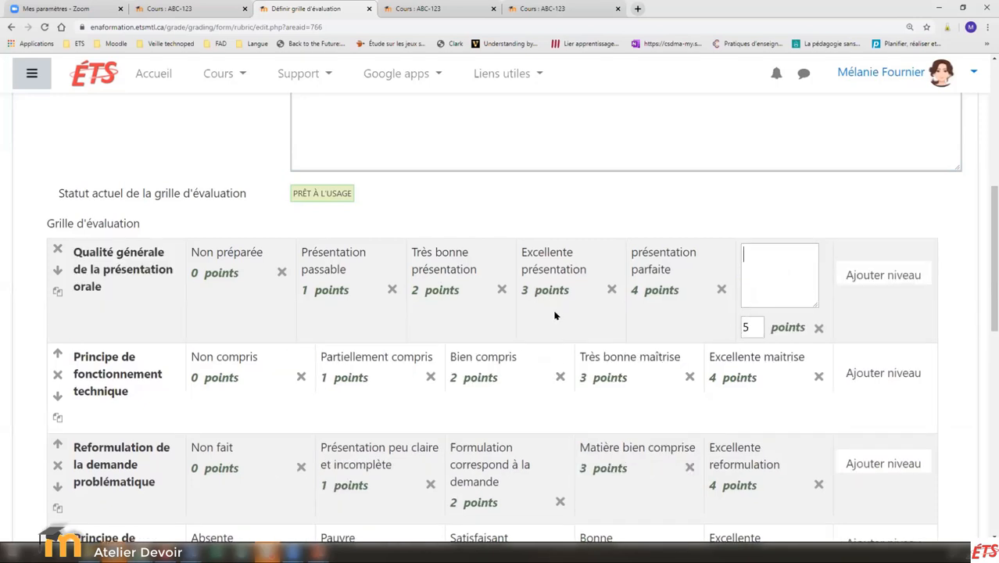
click(648, 261)
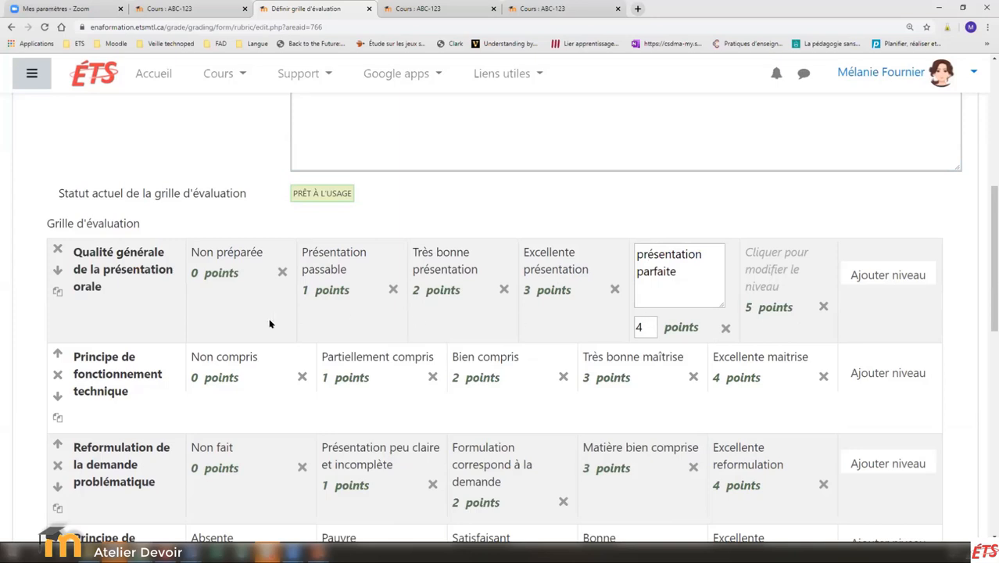
Move the "Principe de fonctionnement technique" criterion above "Qualité générale de la présentation orale" and look over the reordered grid.
click(56, 356)
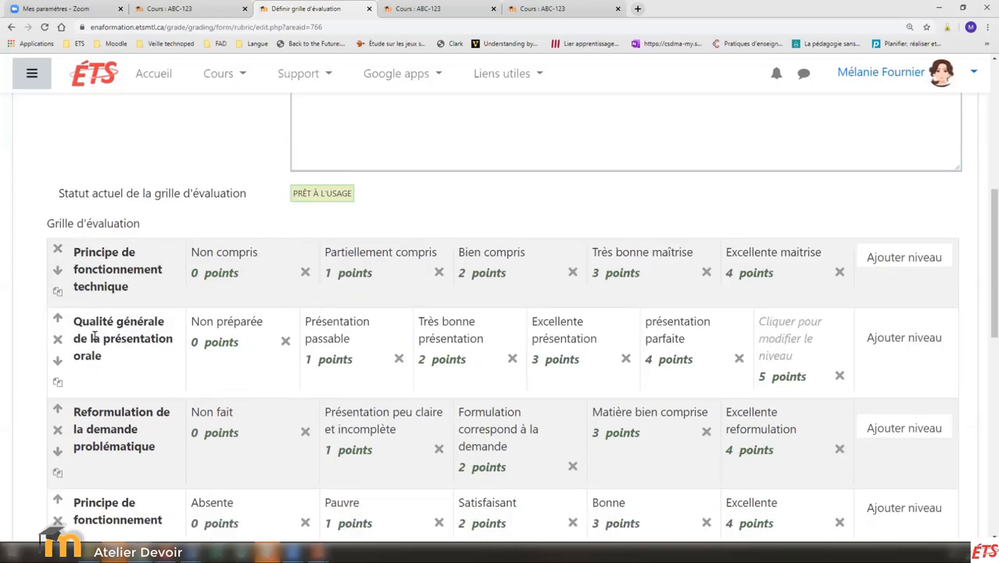
scroll(94, 338, down, 3)
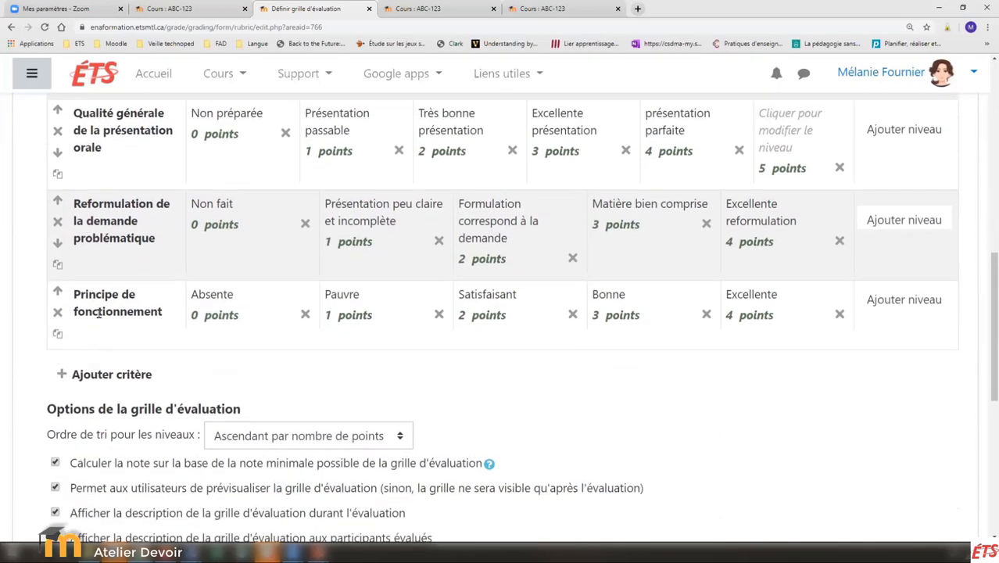
scroll(94, 182, up, 1)
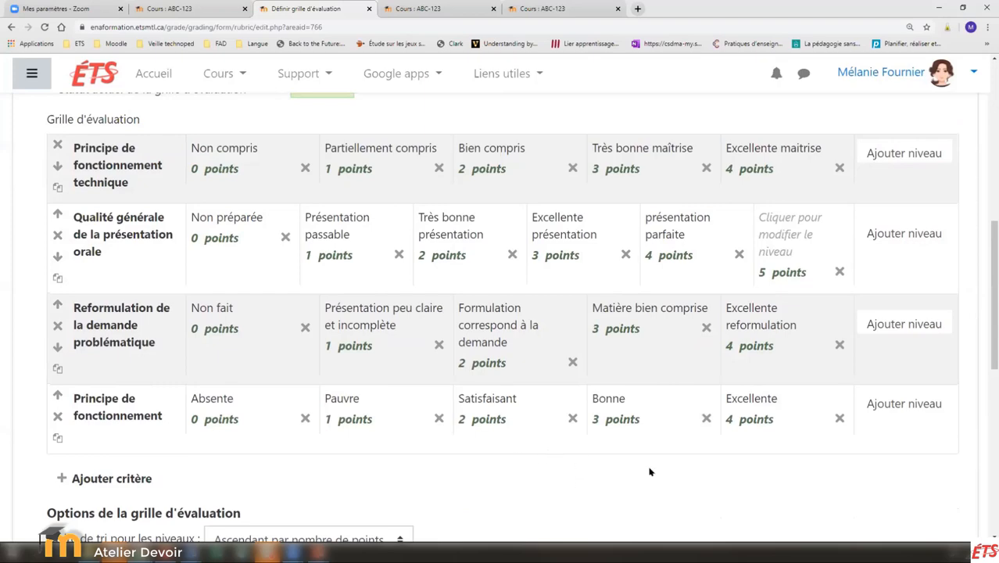
Examine the rubric options below the criteria grid, from level sort order to the display of remarks.
scroll(363, 328, down, 4)
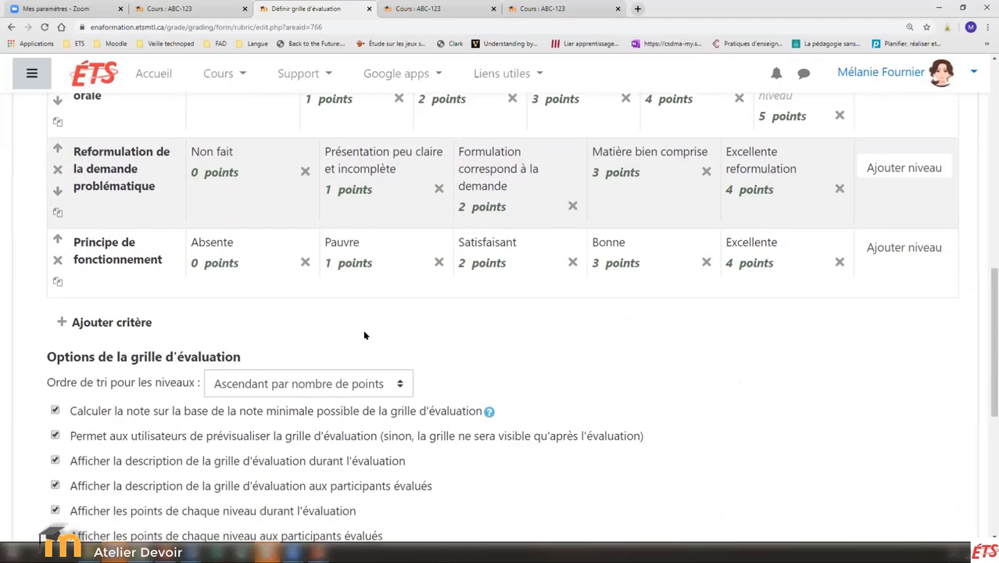
scroll(363, 329, down, 1)
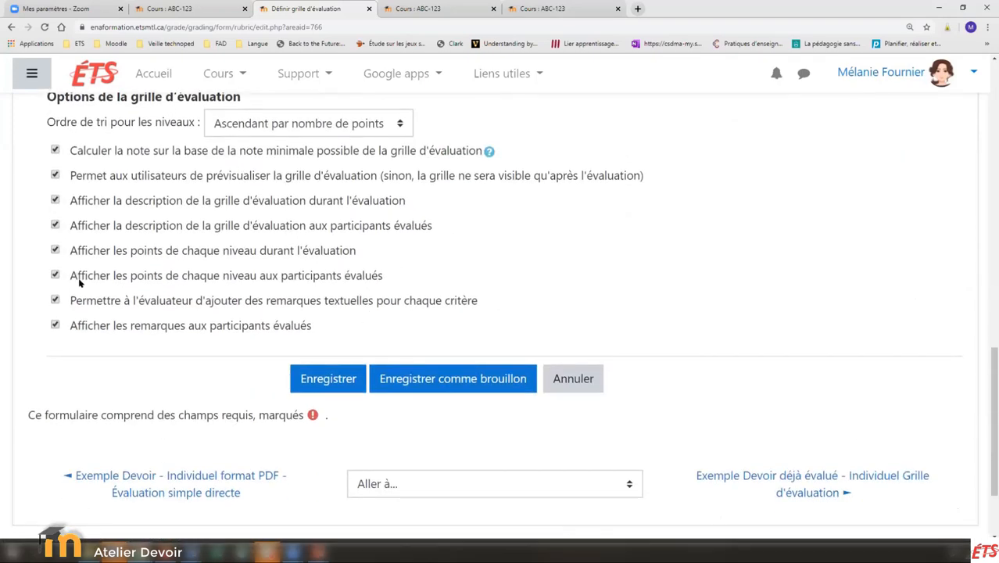
scroll(312, 176, up, 1)
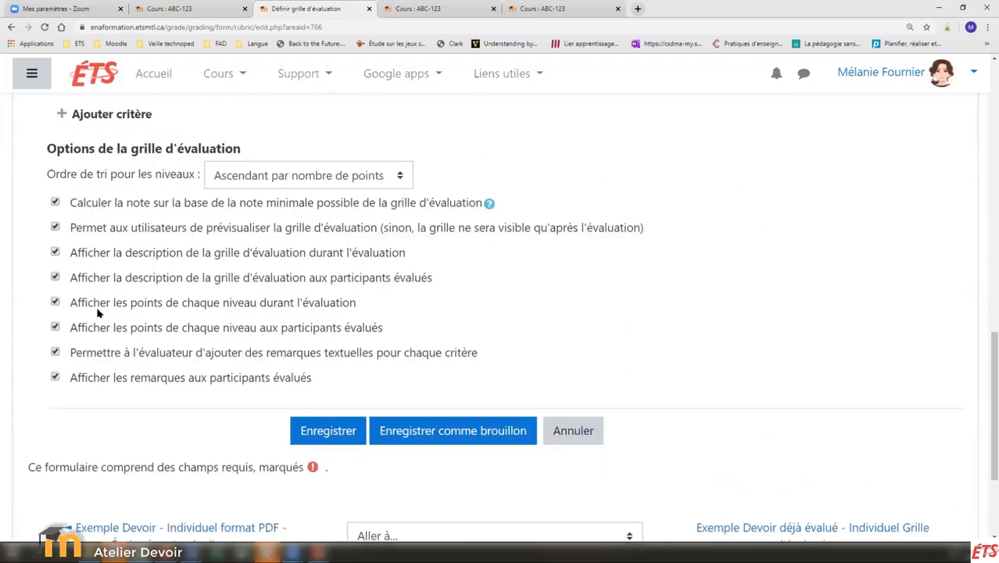
Try to save the rubric, and delete the blank 5-point level from "Qualité générale de la présentation orale", dismissing the error notice.
click(307, 432)
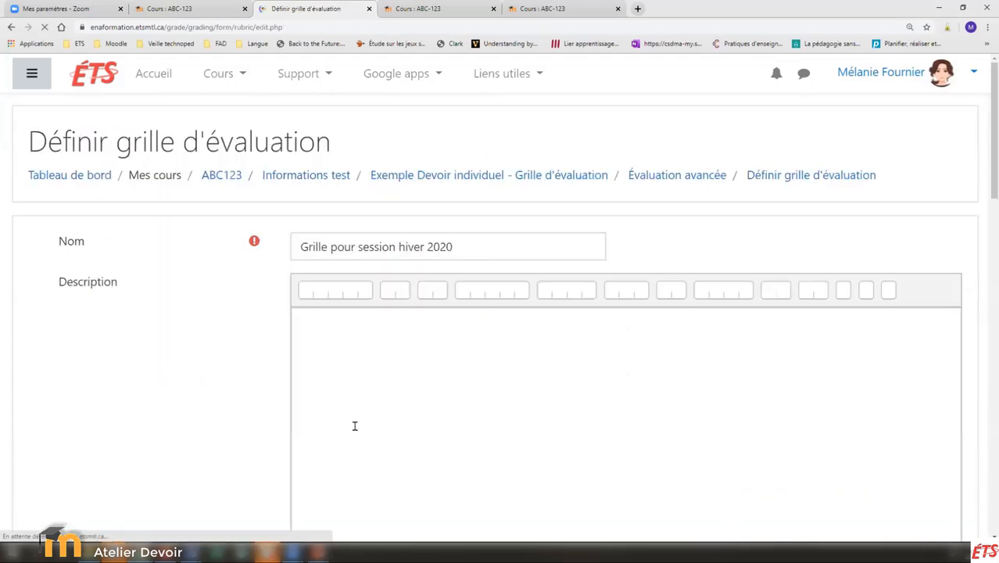
scroll(354, 420, down, 1)
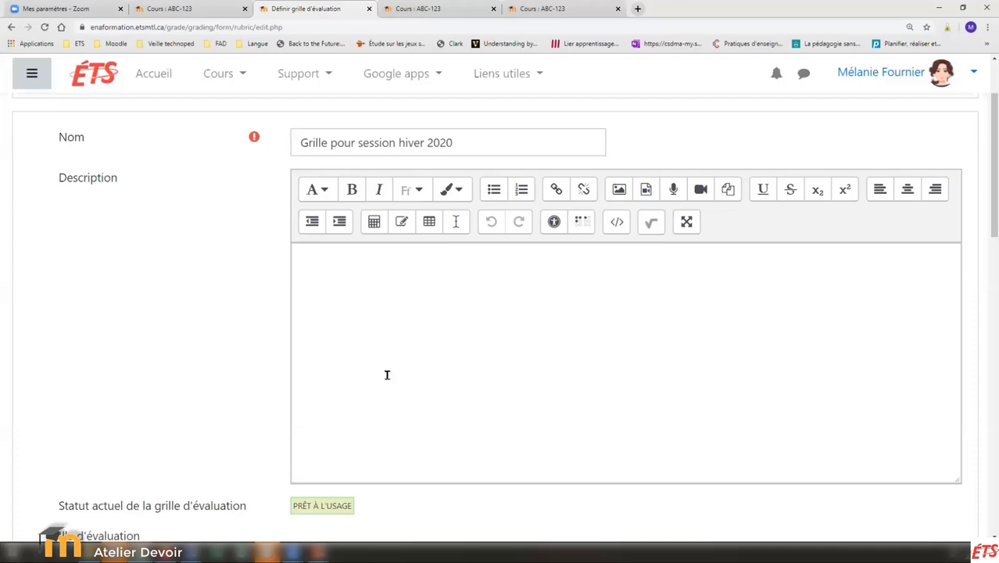
scroll(387, 375, down, 5)
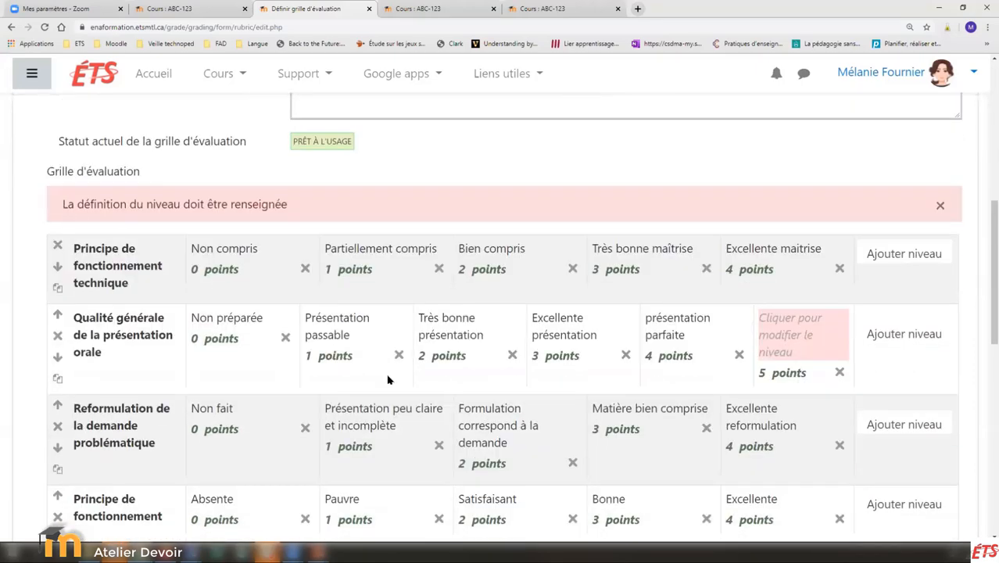
click(840, 370)
click(456, 396)
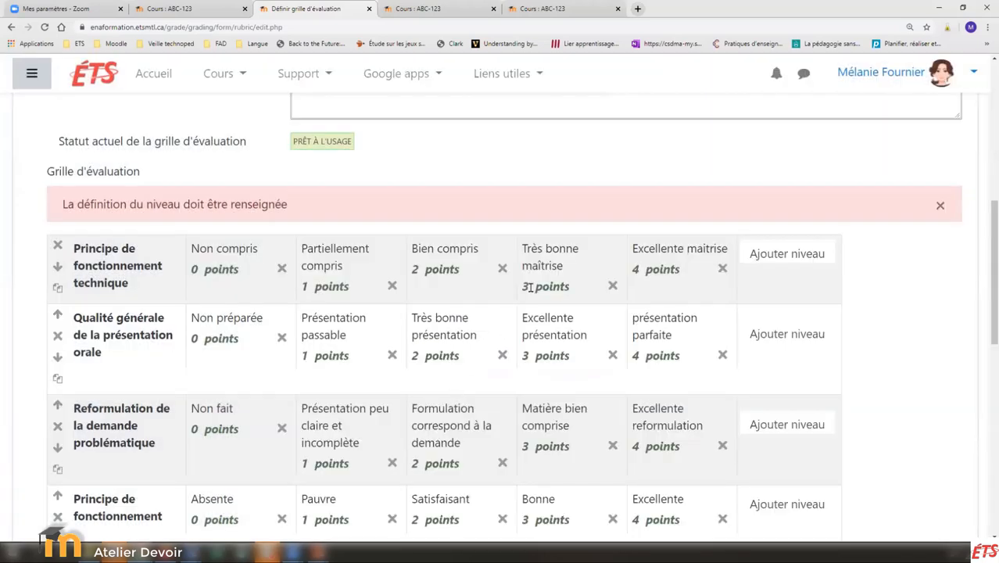
click(942, 206)
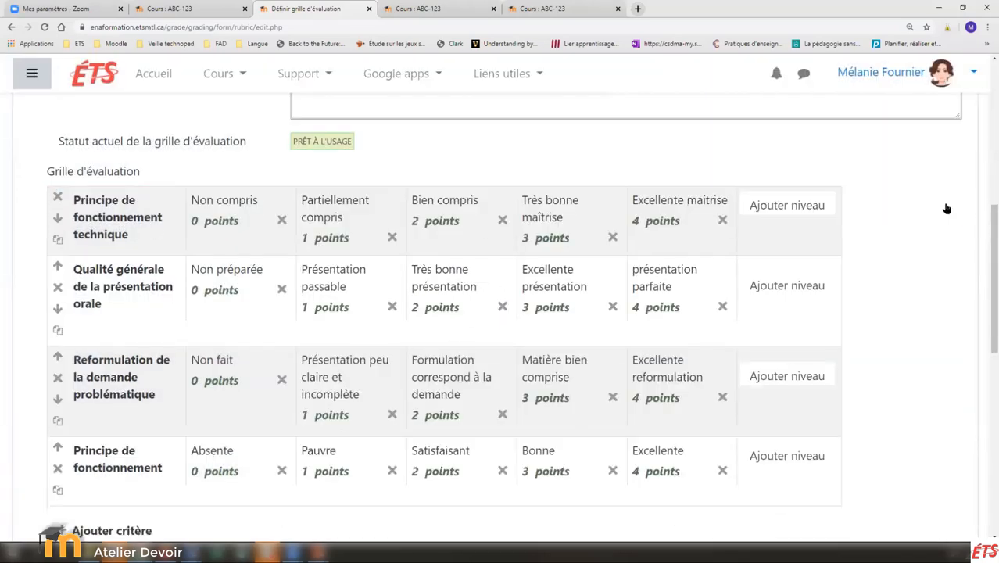
Review the rubric's criteria and options, and return to the "Exemple Devoir individuel - Grille d'évaluation" assignment page.
scroll(887, 254, down, 3)
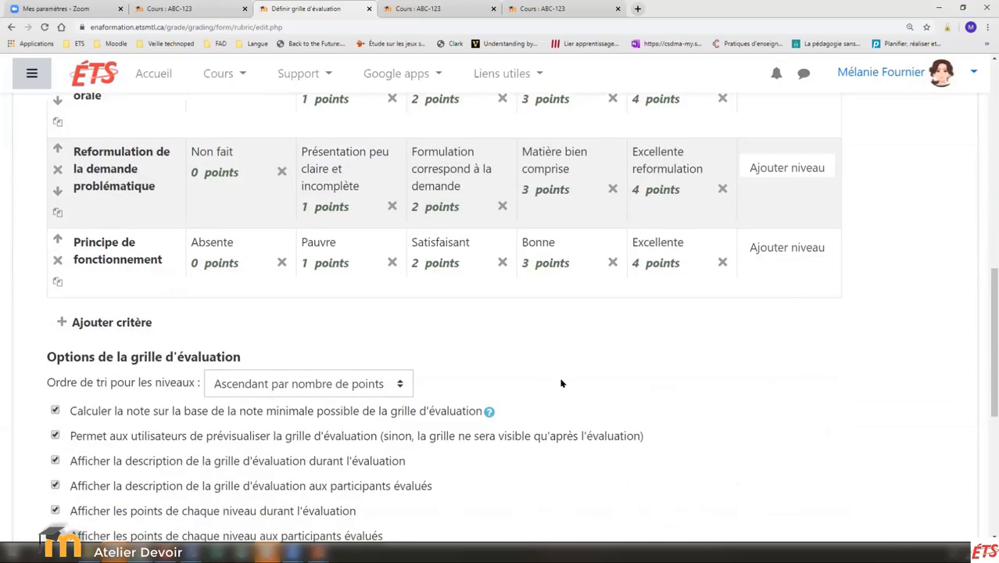
scroll(561, 386, down, 3)
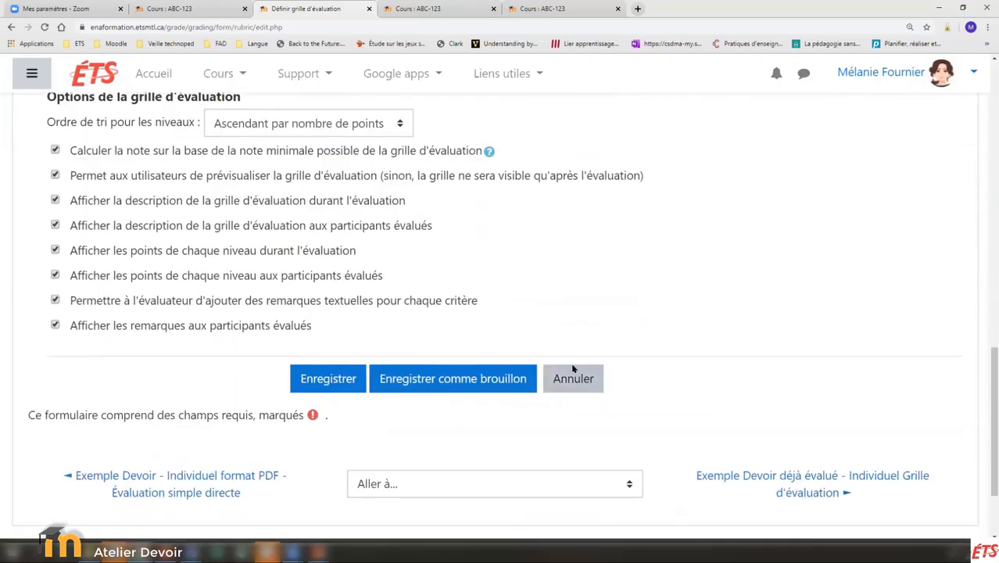
scroll(583, 290, up, 3)
scroll(598, 359, up, 12)
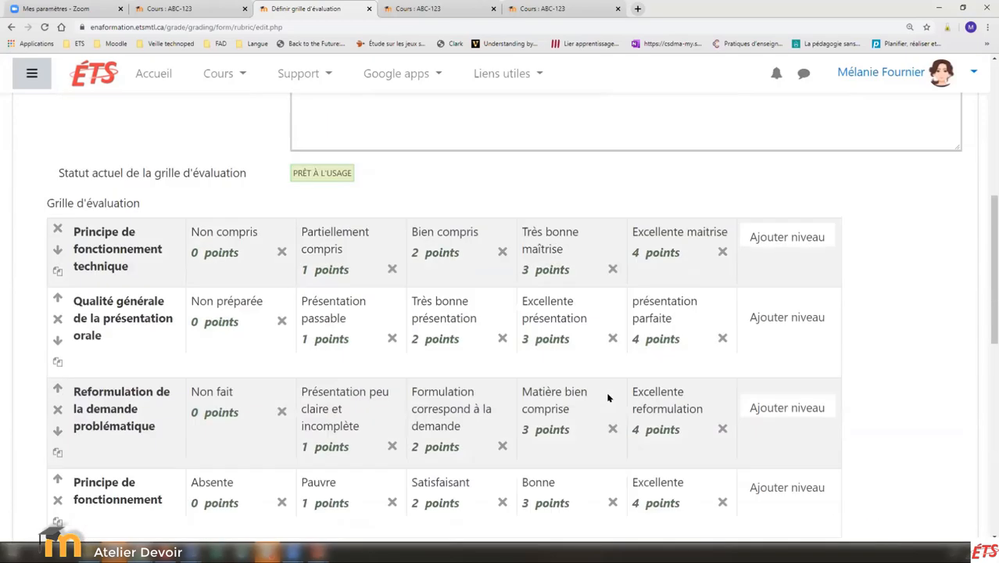
scroll(547, 365, up, 1)
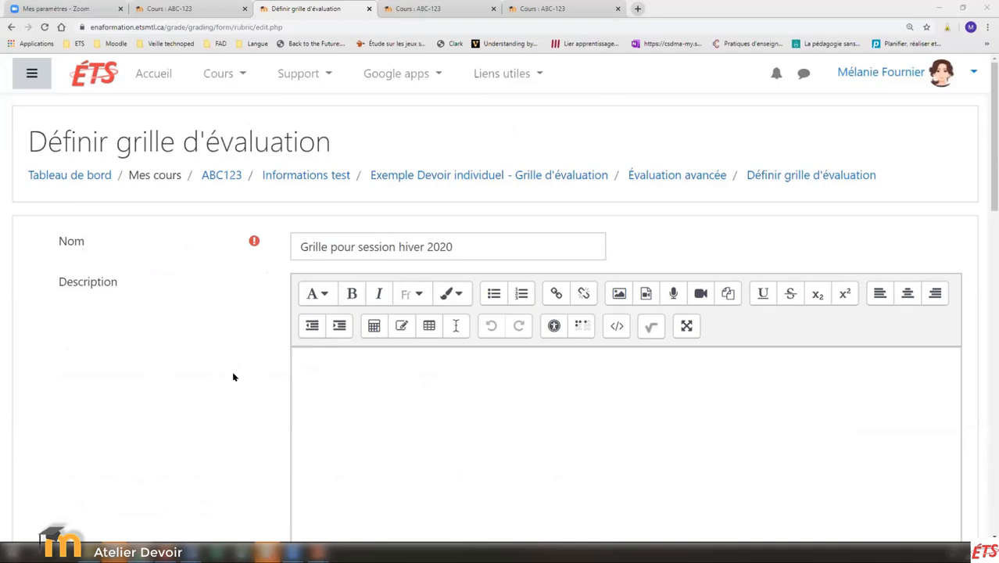
click(385, 172)
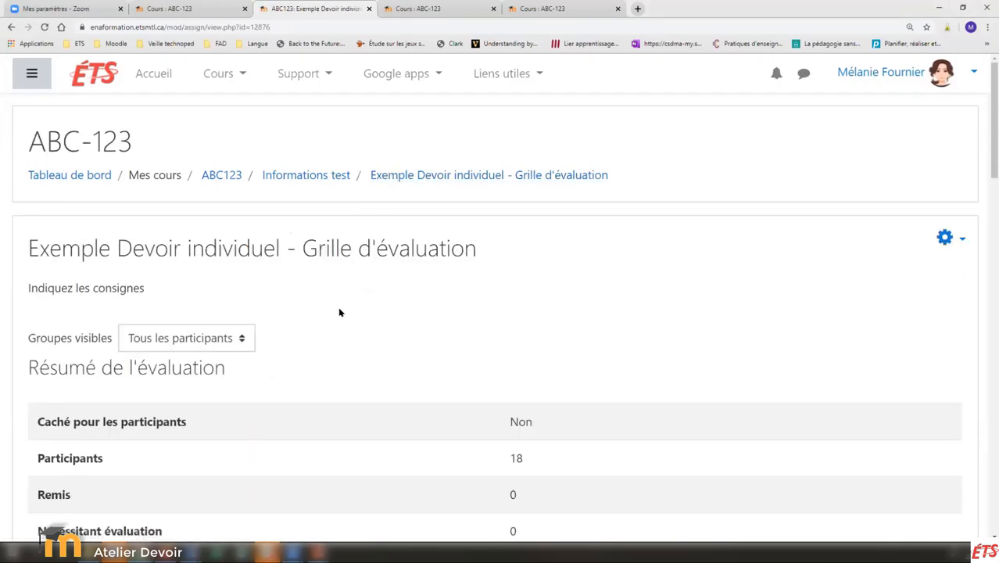
Examine the assignment's evaluation summary and the choices available for visible groups, keeping all participants selected.
scroll(340, 312, down, 1)
scroll(339, 312, down, 2)
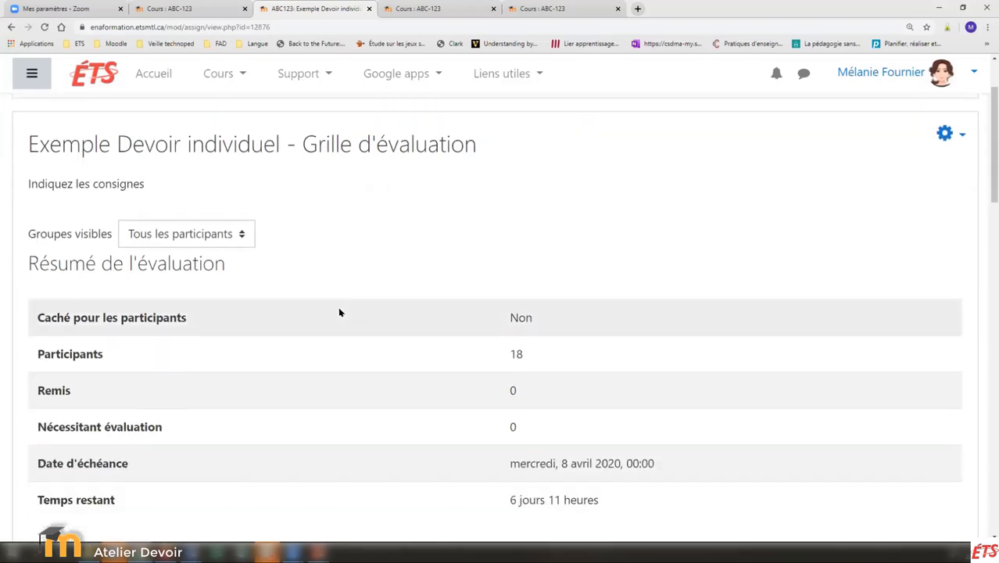
scroll(339, 311, down, 1)
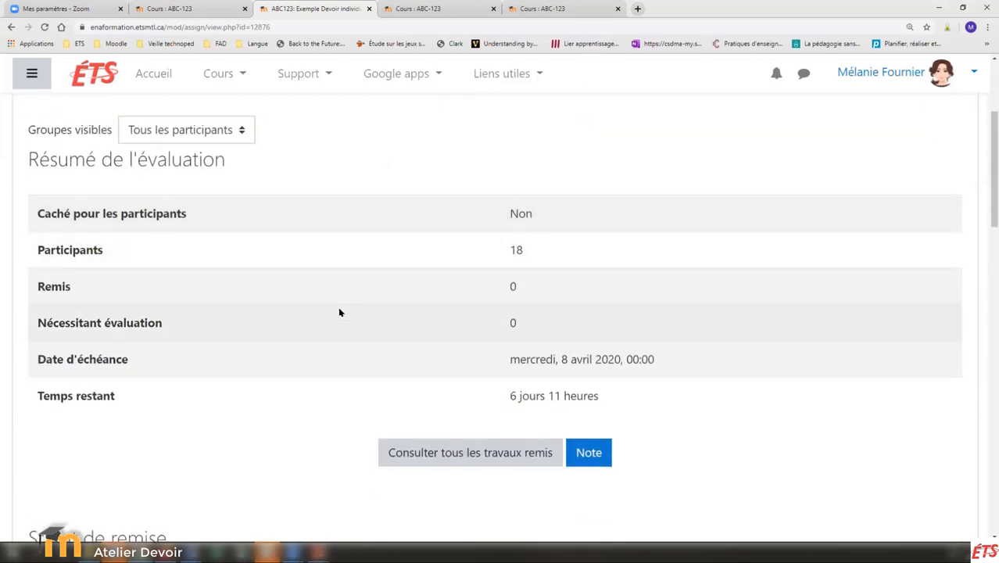
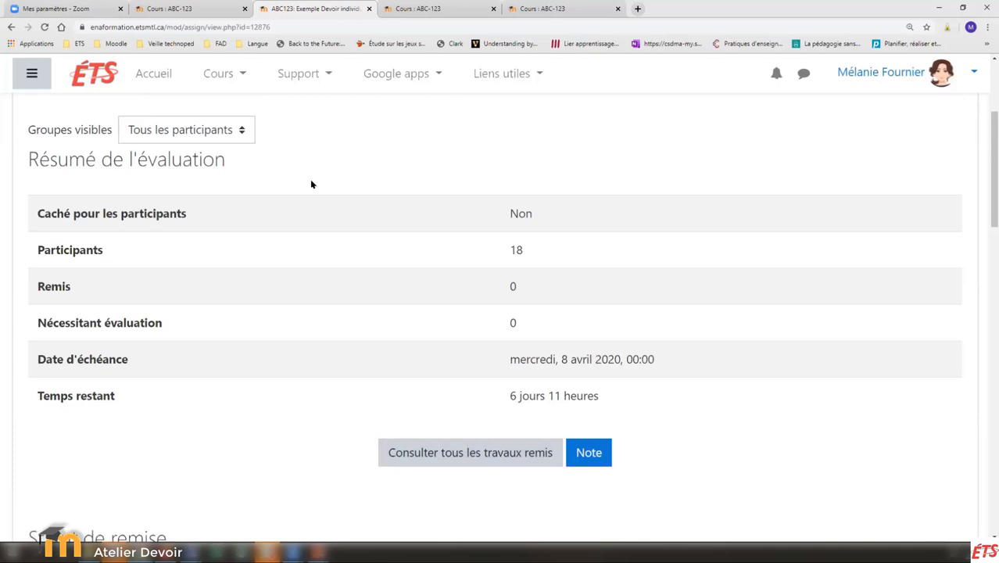
scroll(312, 183, up, 1)
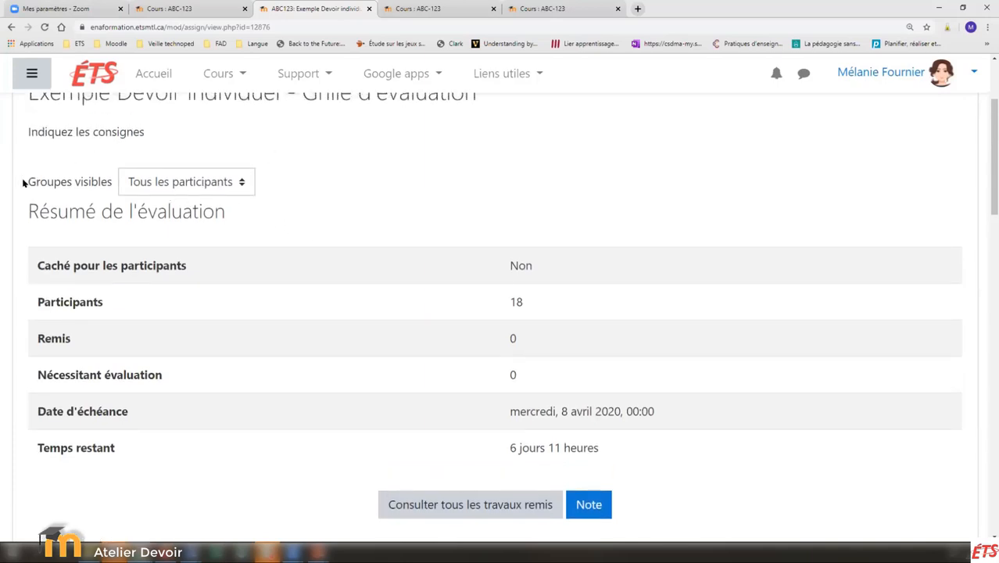
click(242, 184)
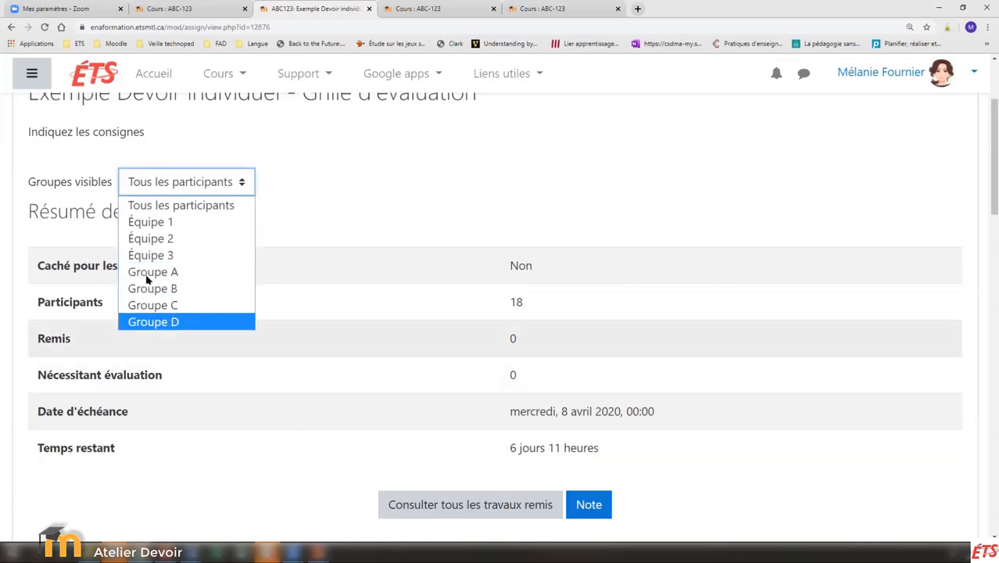
click(346, 178)
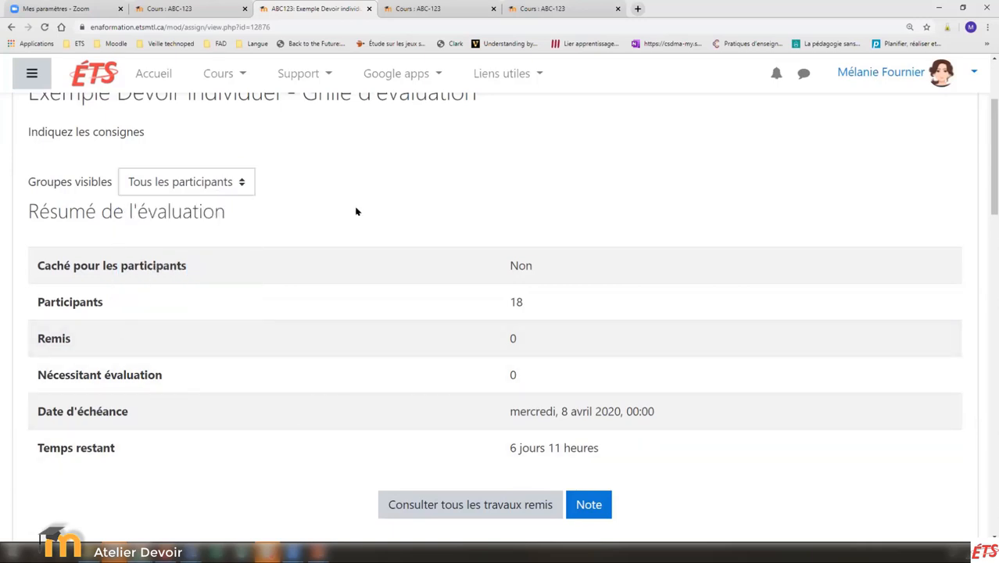
Reload the assignment page, open its list of all submitted work and look over the grading table options.
scroll(356, 211, up, 2)
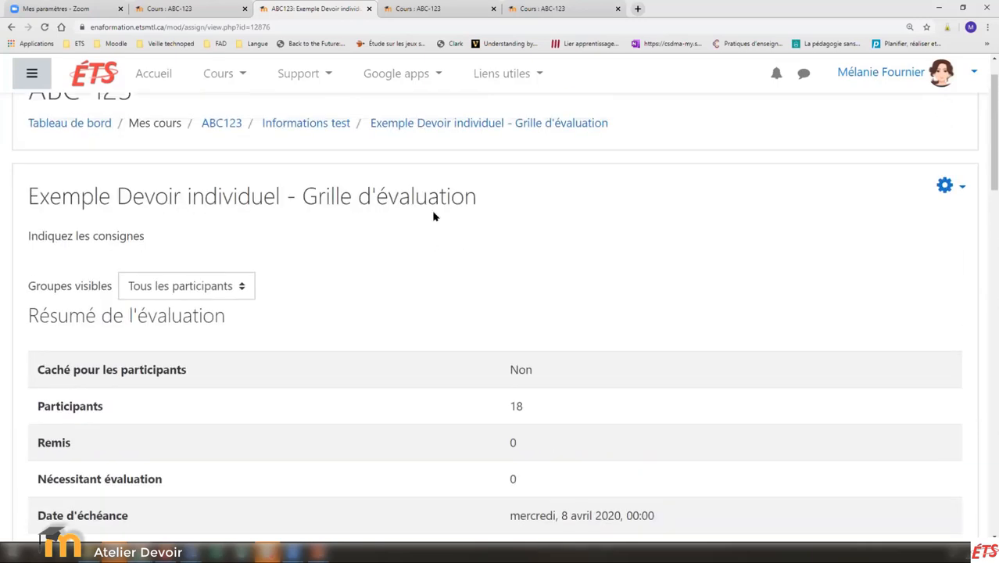
click(393, 121)
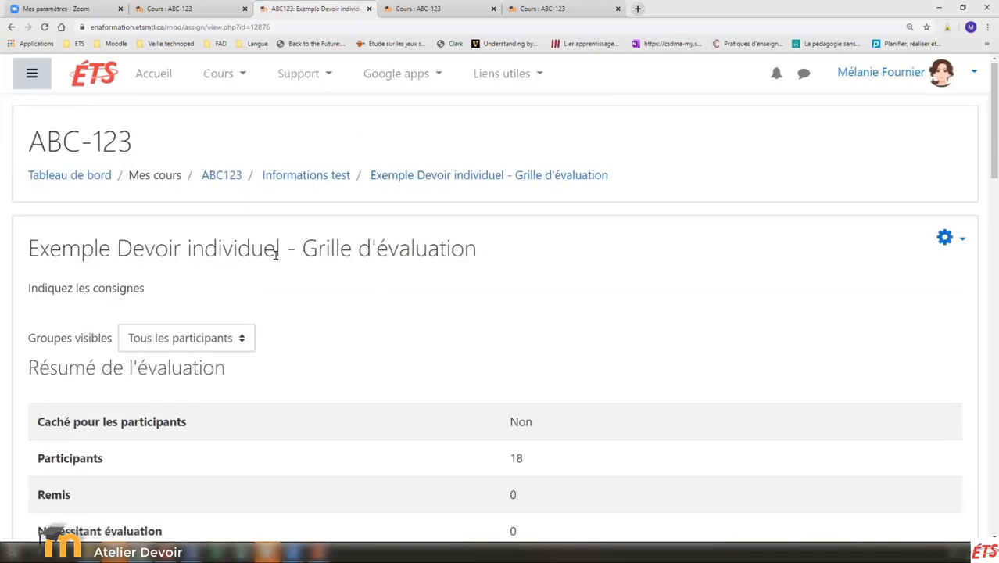
scroll(395, 352, down, 3)
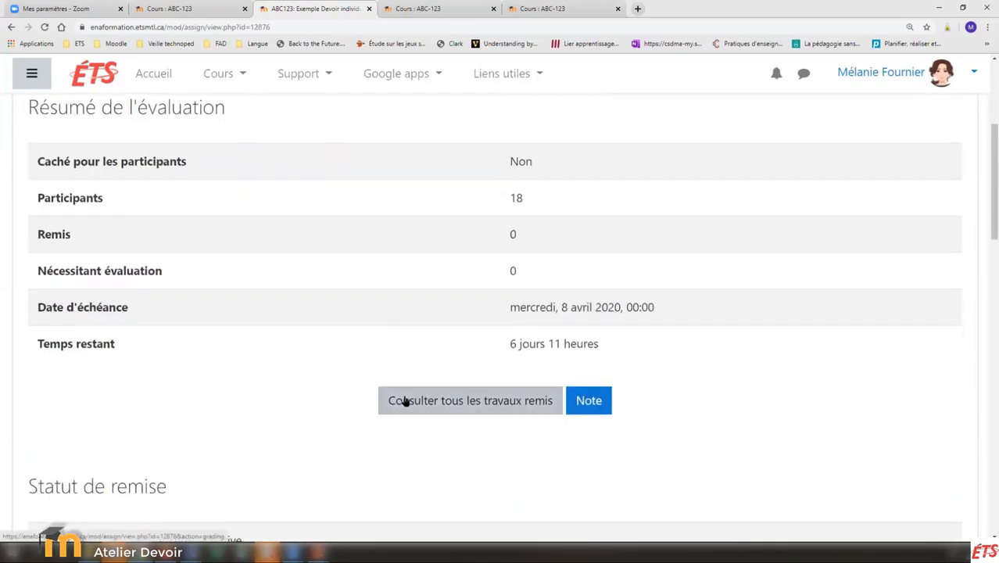
scroll(178, 268, up, 1)
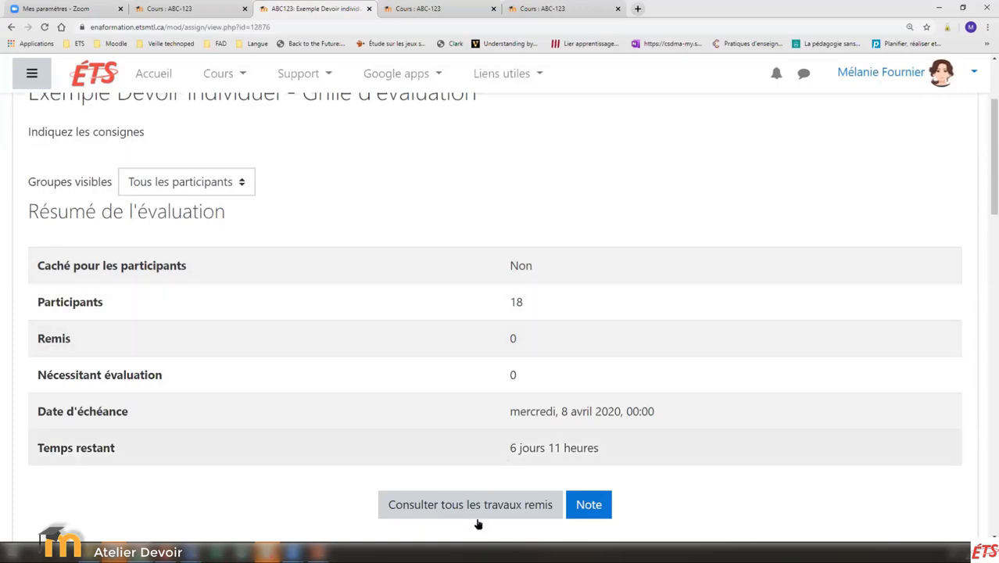
click(481, 509)
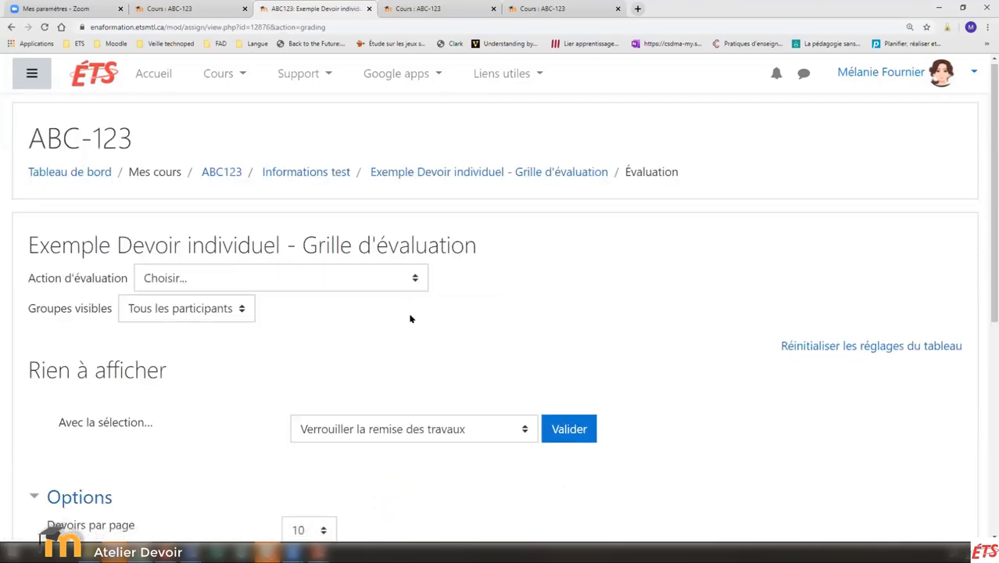
scroll(411, 319, down, 4)
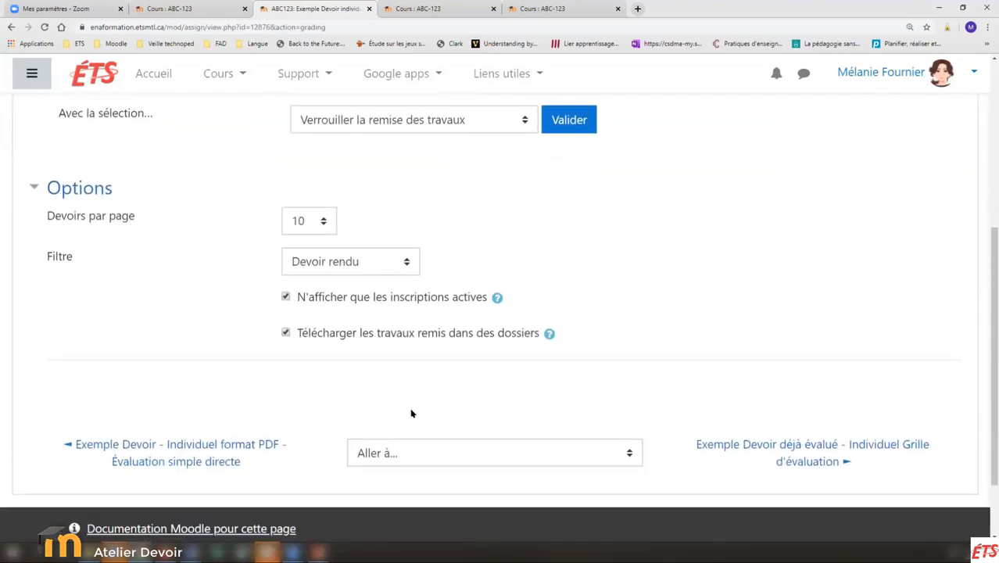
scroll(411, 413, up, 4)
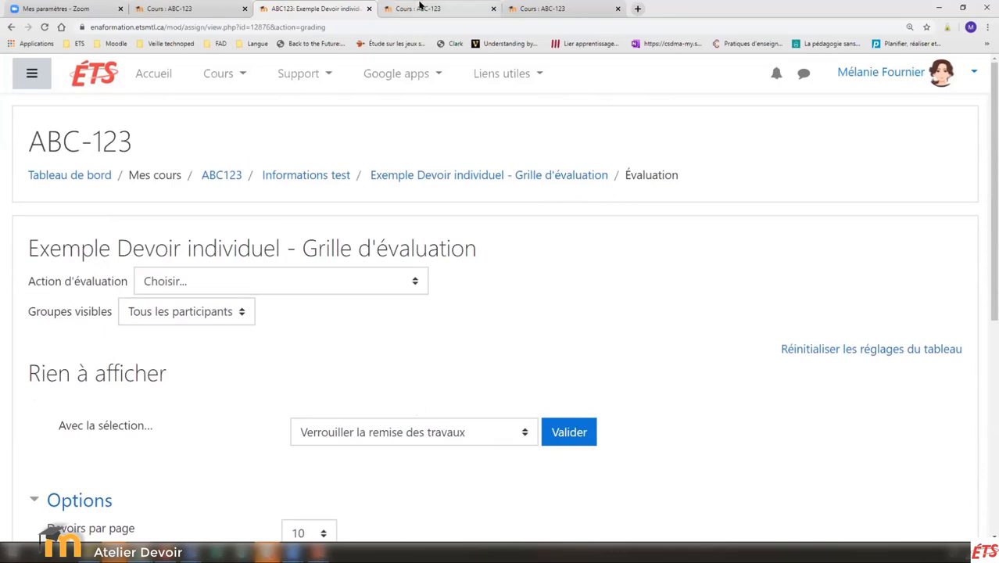
Switch to the next ABC-123 course tab and open all submissions of "Exemple Devoir déjà évalué - Individuel Grille d'évaluation".
click(419, 8)
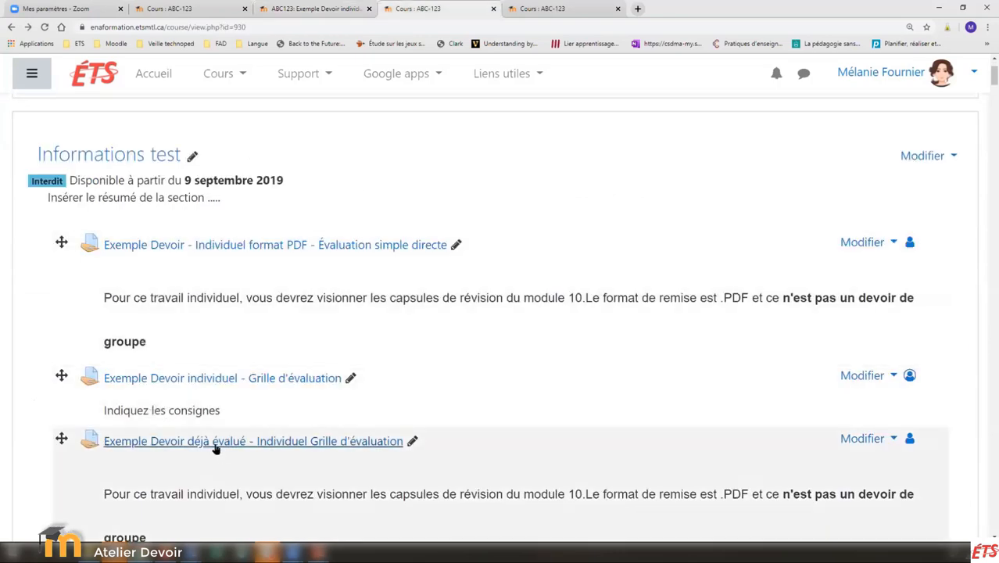
click(164, 443)
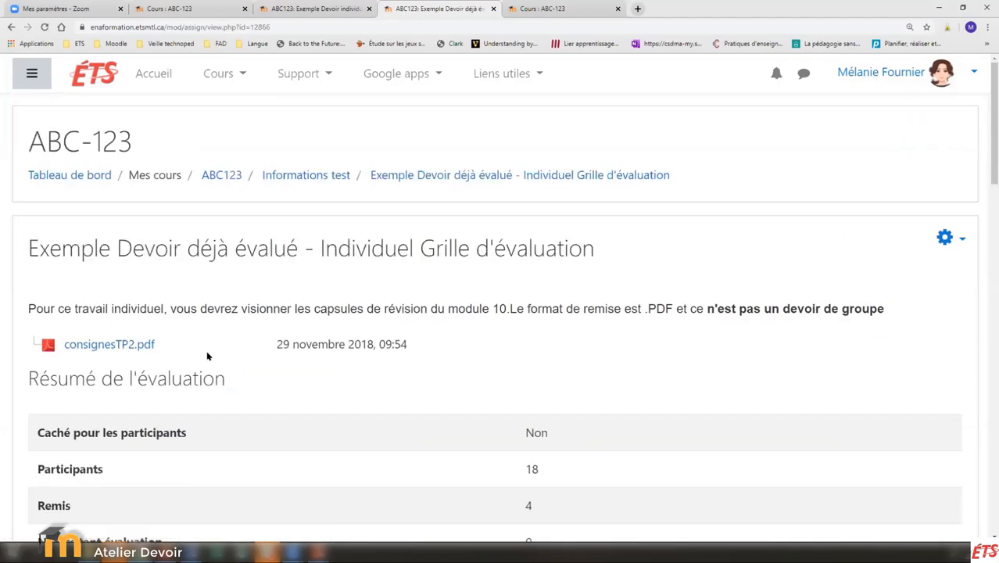
scroll(210, 357, down, 3)
click(422, 364)
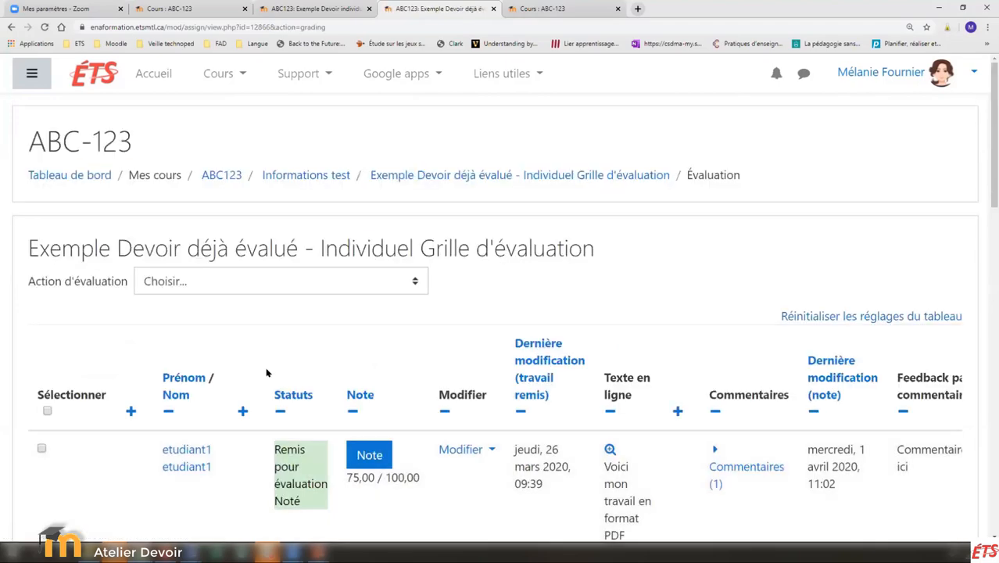
Examine the students' submission statuses and grades, highlighting the first student's graded status and the second student's lateness.
scroll(253, 370, down, 5)
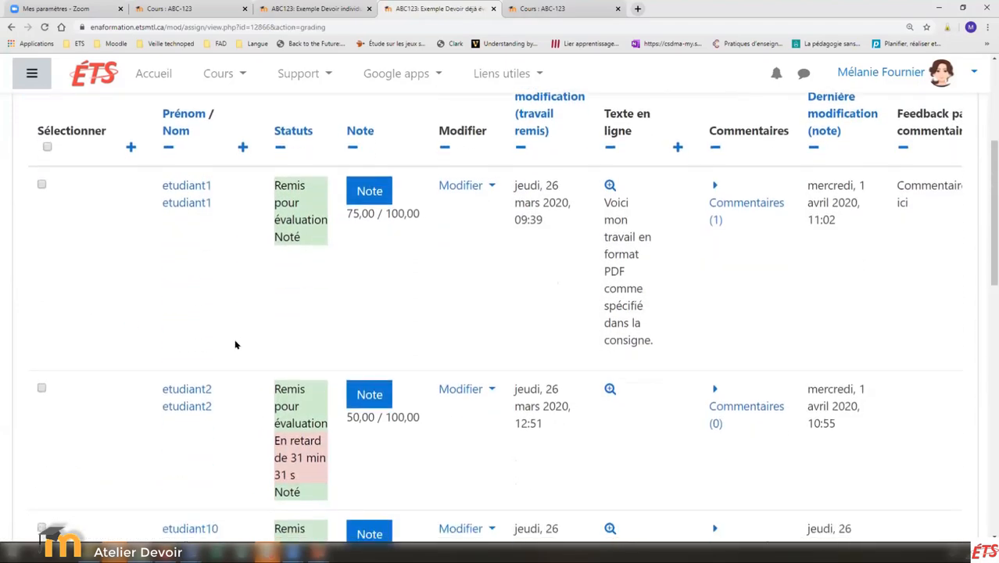
scroll(231, 356, down, 3)
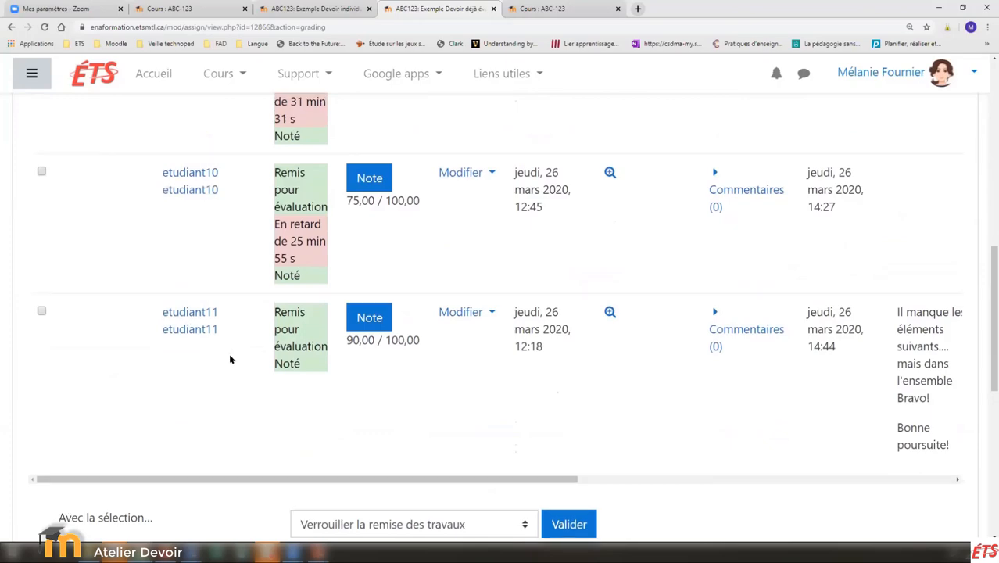
scroll(230, 359, up, 2)
scroll(230, 358, up, 4)
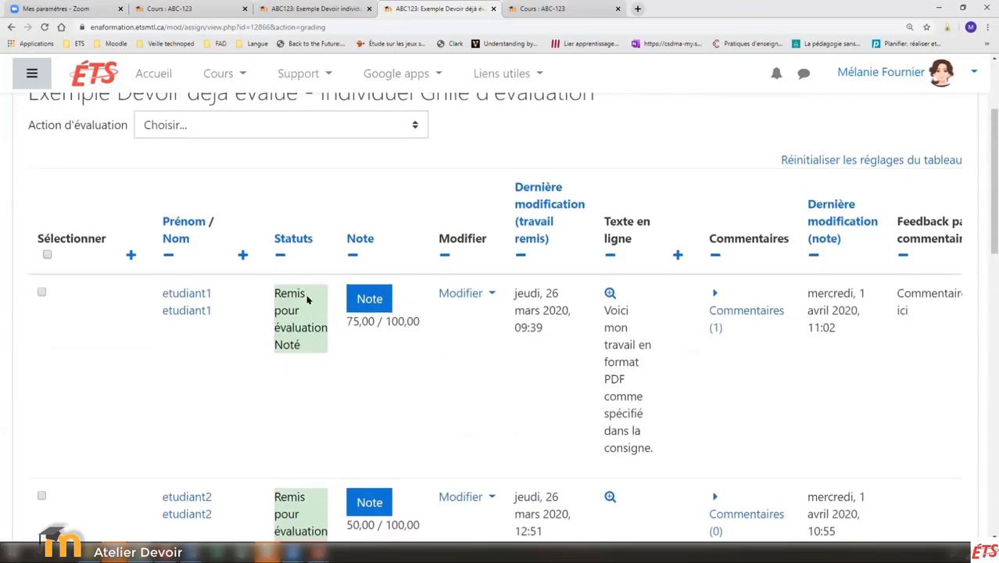
triple_click(286, 310)
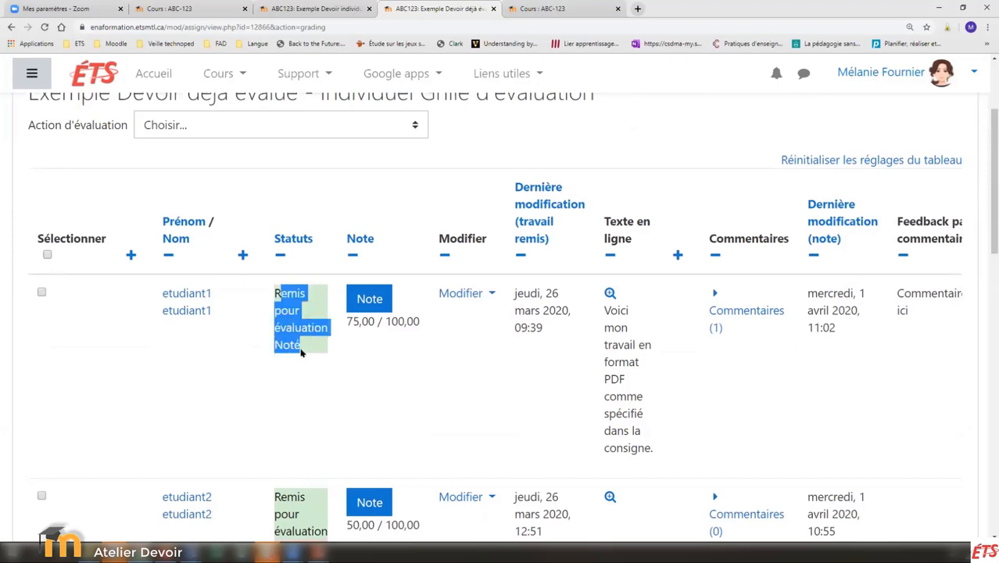
scroll(291, 398, down, 3)
drag(300, 425, 275, 397)
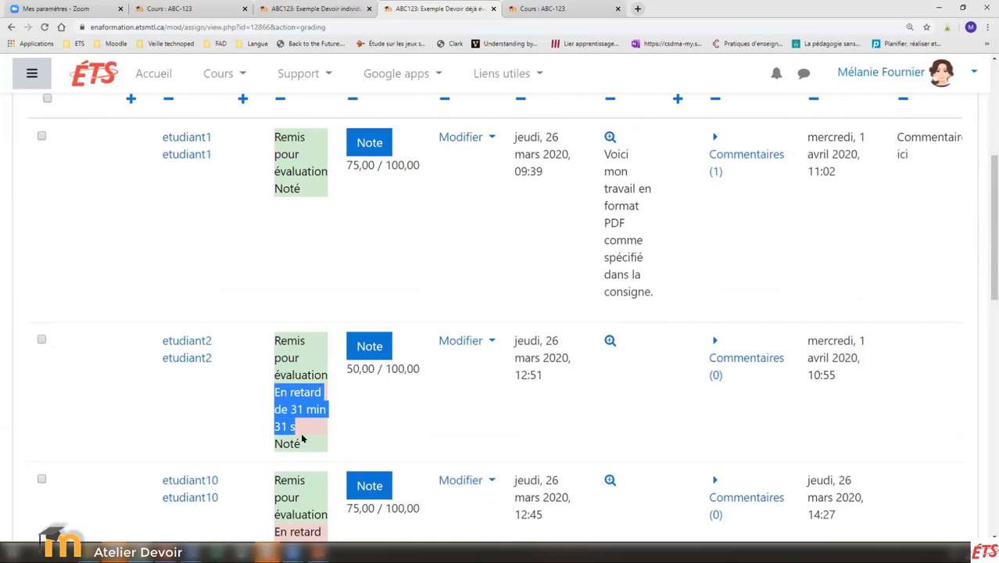
scroll(300, 436, down, 1)
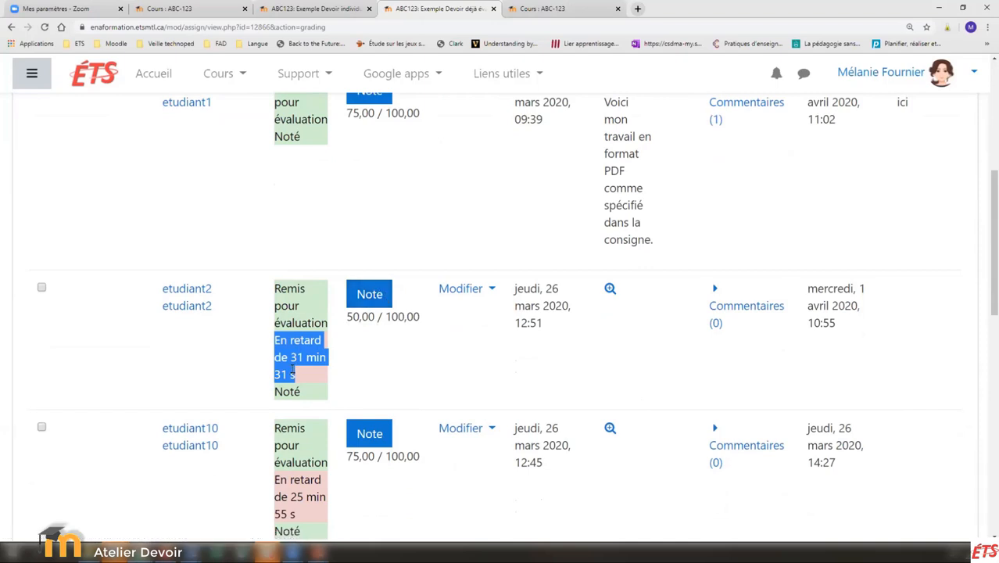
scroll(293, 370, down, 3)
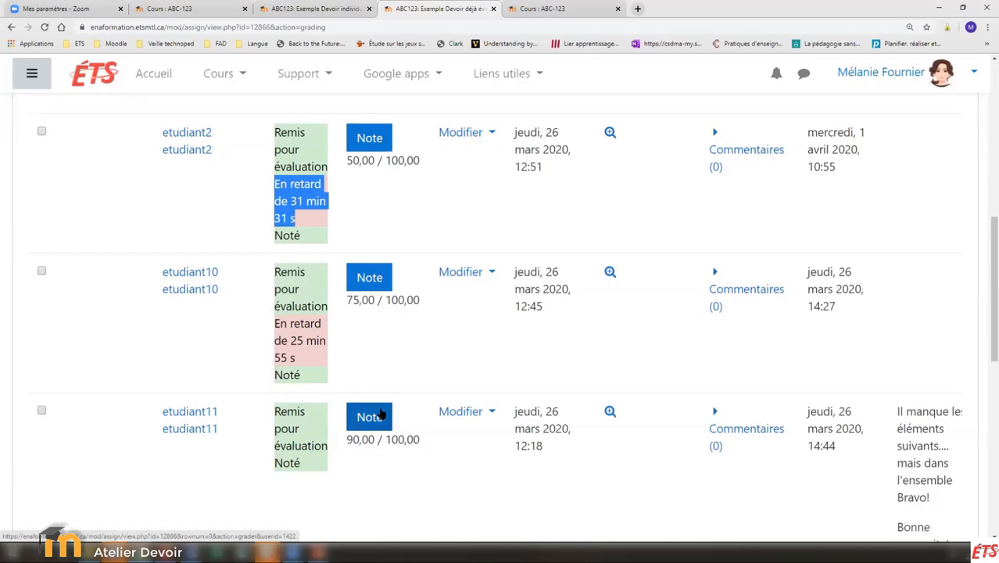
Review the available evaluation actions, including downloading all submitted work, and switch to the Téléchargements folder in File Explorer.
scroll(380, 414, up, 6)
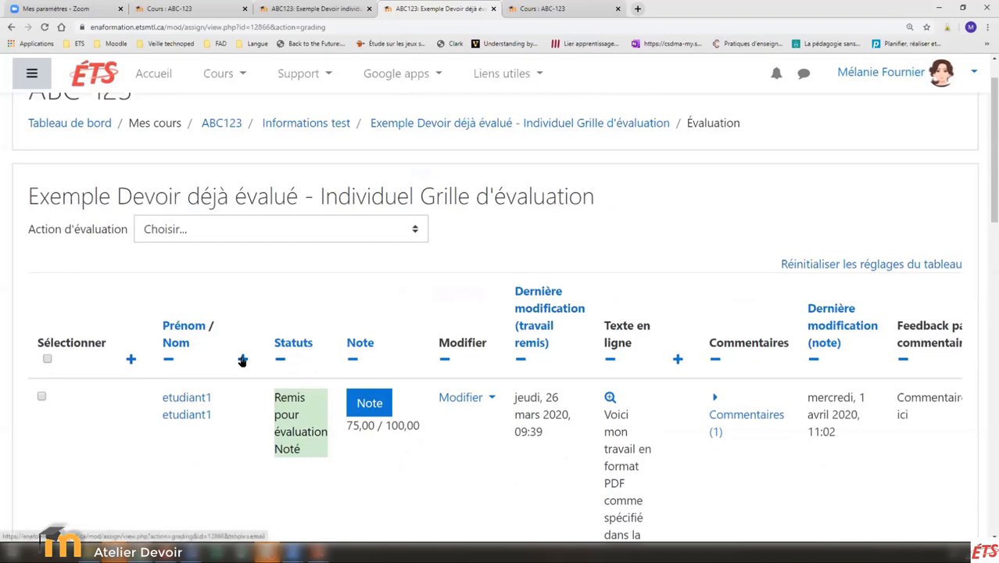
click(415, 230)
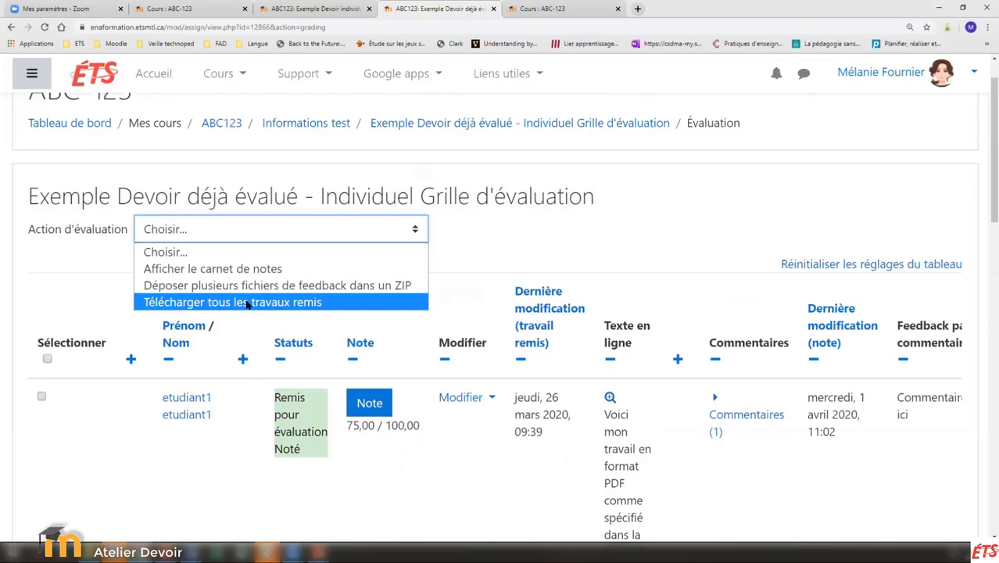
click(89, 554)
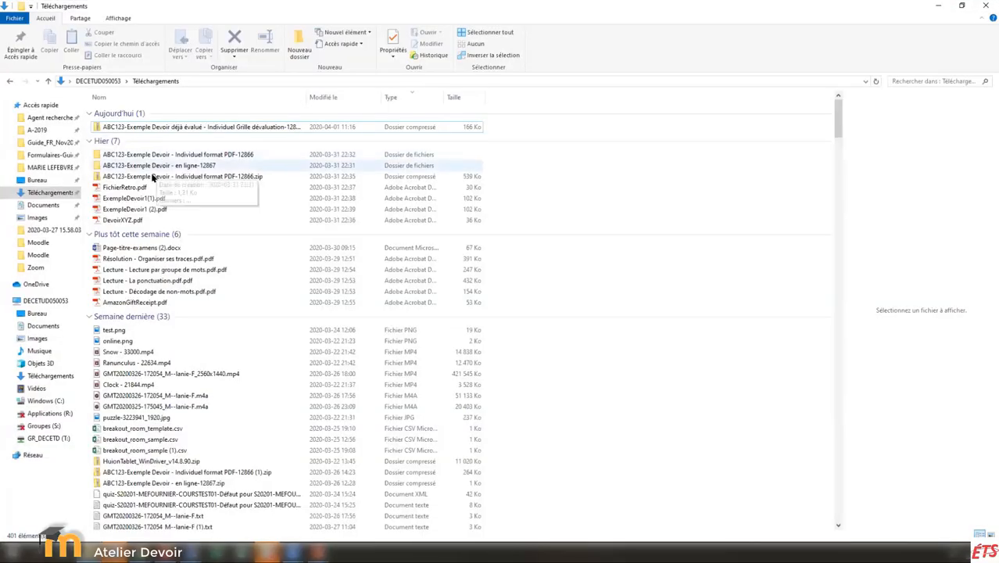
Try to open etudiant1's submitted PDF directly inside "ABC123-Exemple Devoir - Individuel format PDF-12866.zip", and return to the Téléchargements folder.
click(153, 178)
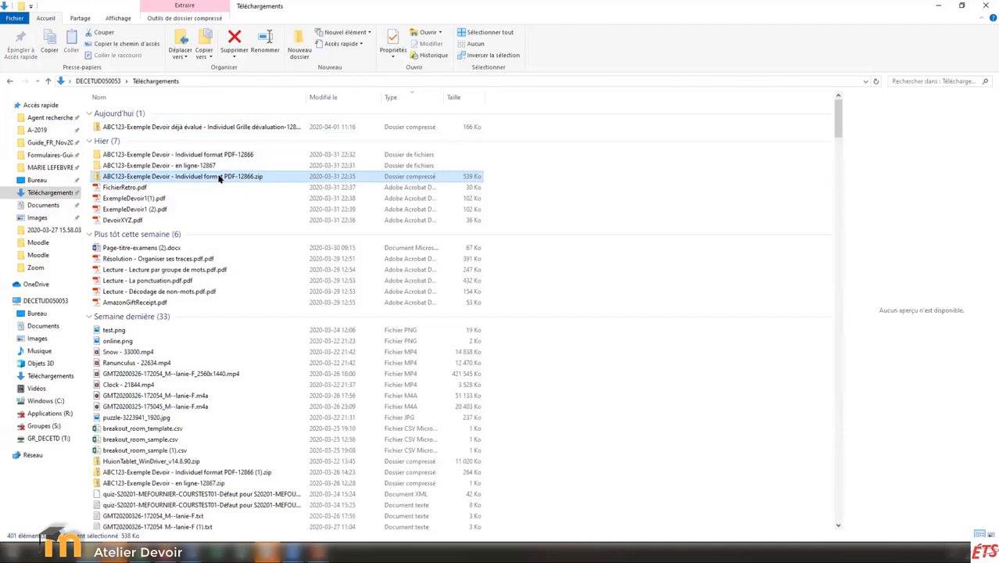
double_click(220, 179)
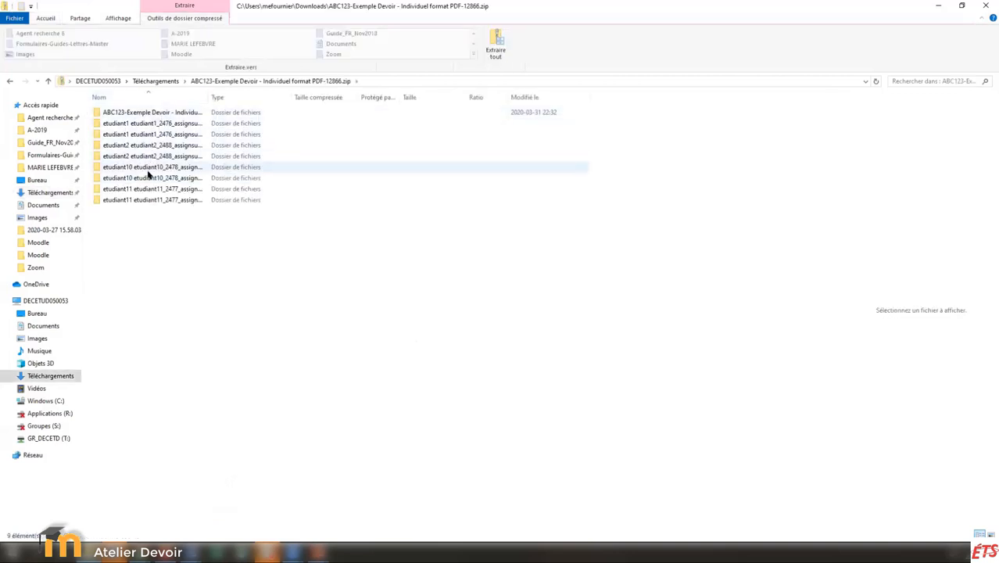
double_click(138, 124)
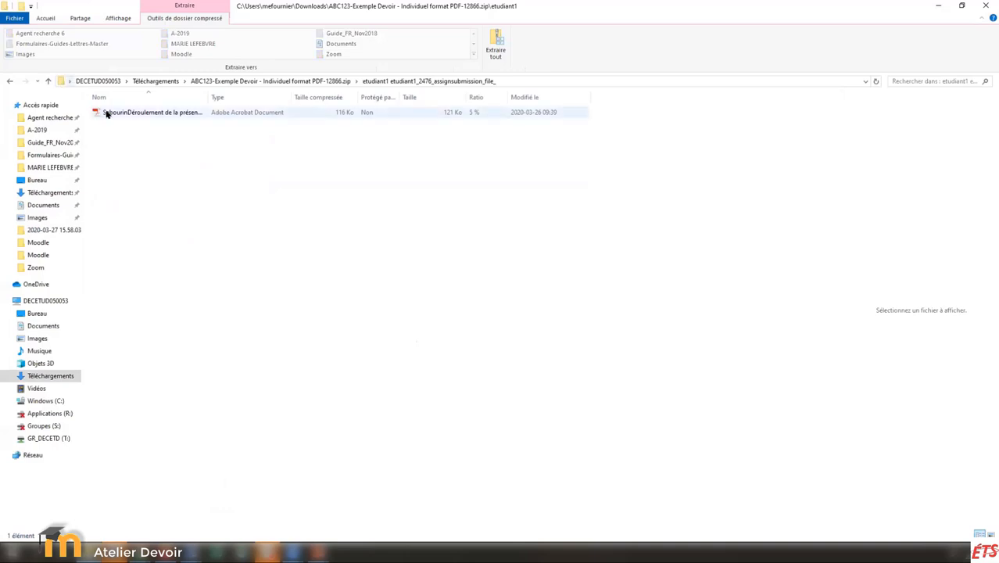
double_click(206, 96)
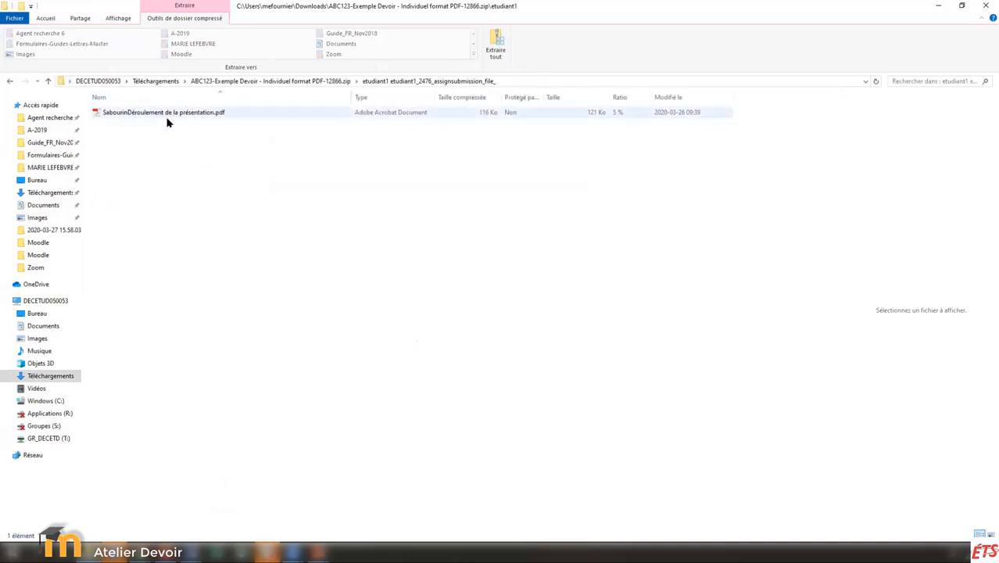
double_click(170, 112)
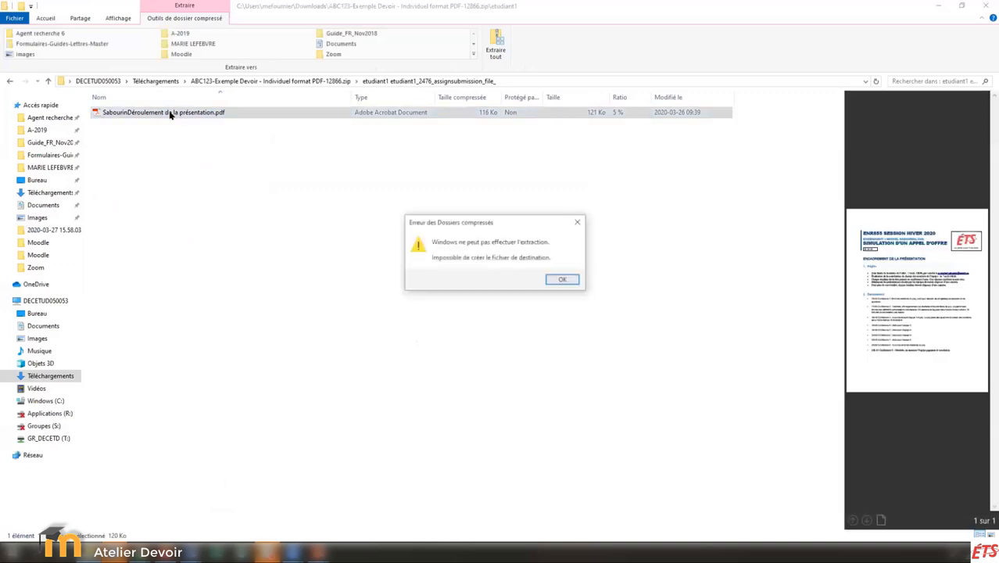
click(559, 280)
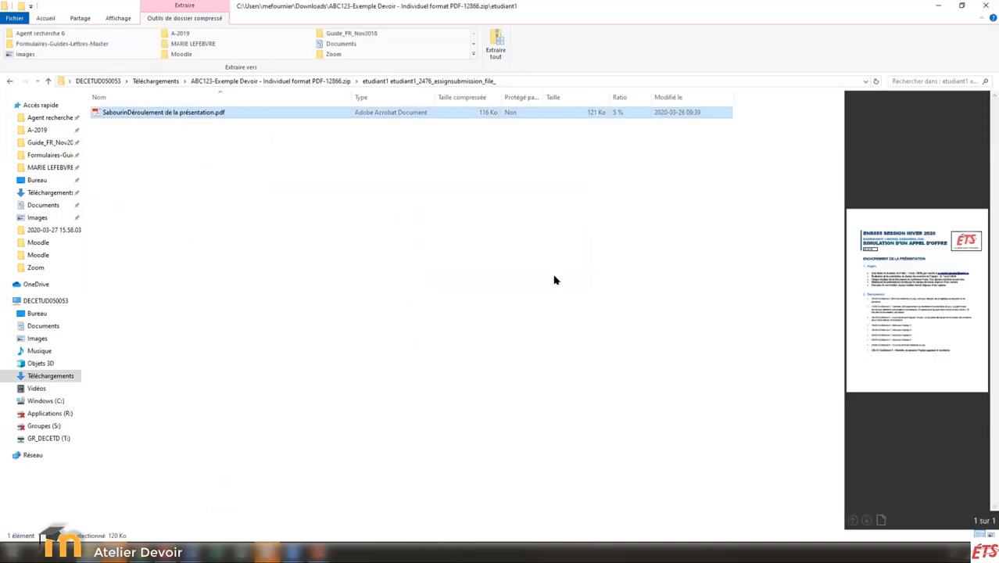
click(8, 81)
click(11, 82)
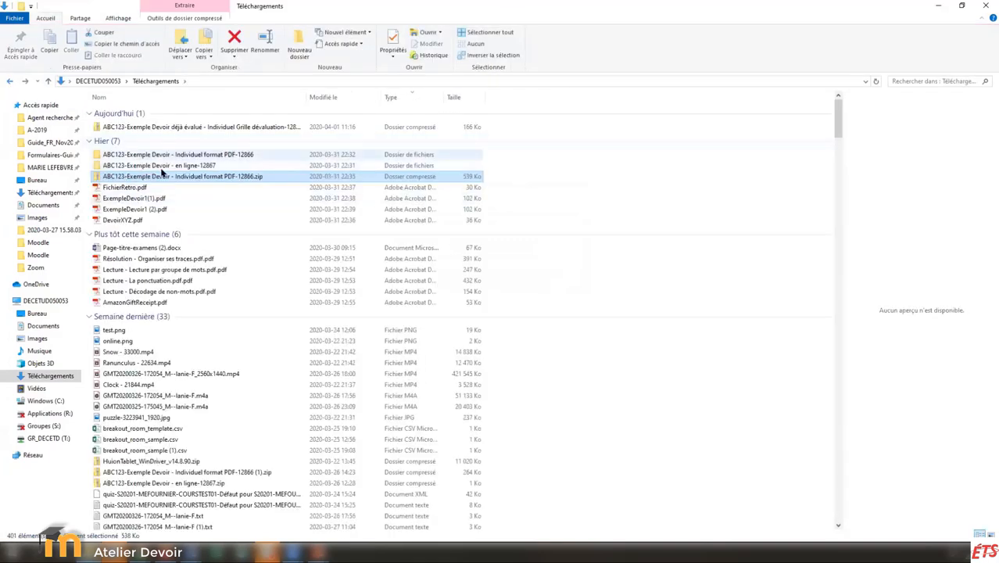
Open etudiant1's submitted PDF from the extracted "ABC123-Exemple Devoir - Individuel format PDF-12866" folder and inspect its correction comment.
click(182, 155)
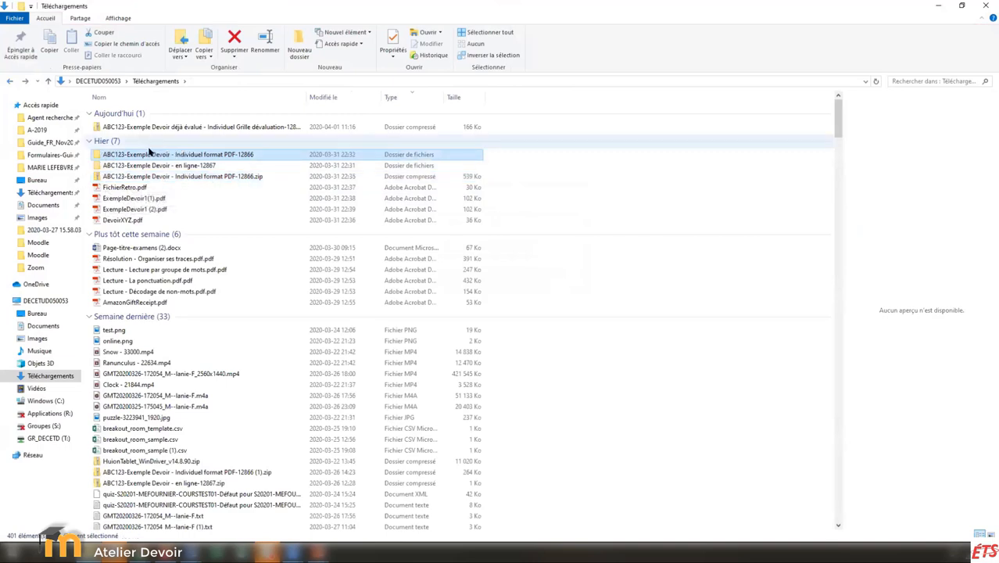
double_click(145, 156)
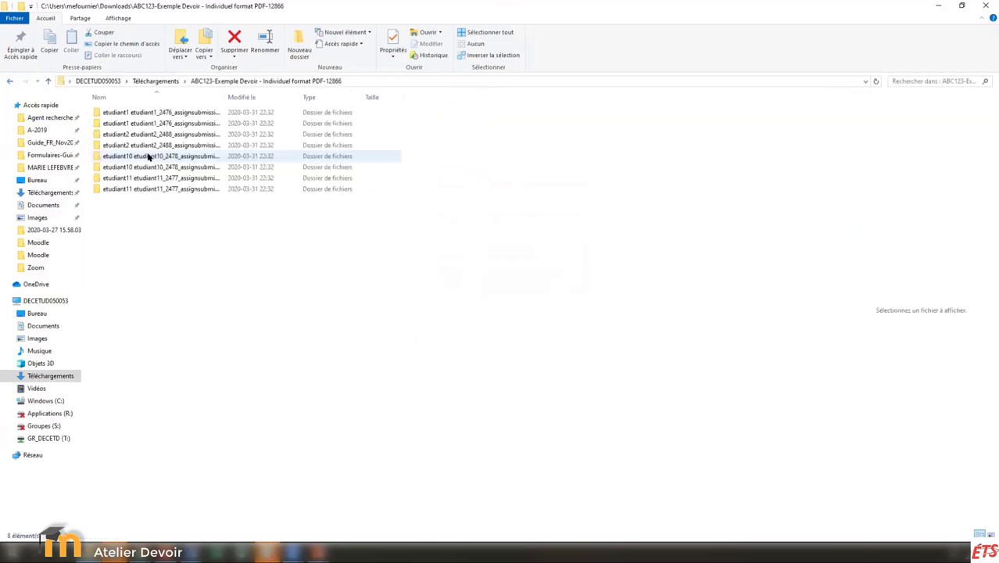
double_click(133, 110)
click(143, 113)
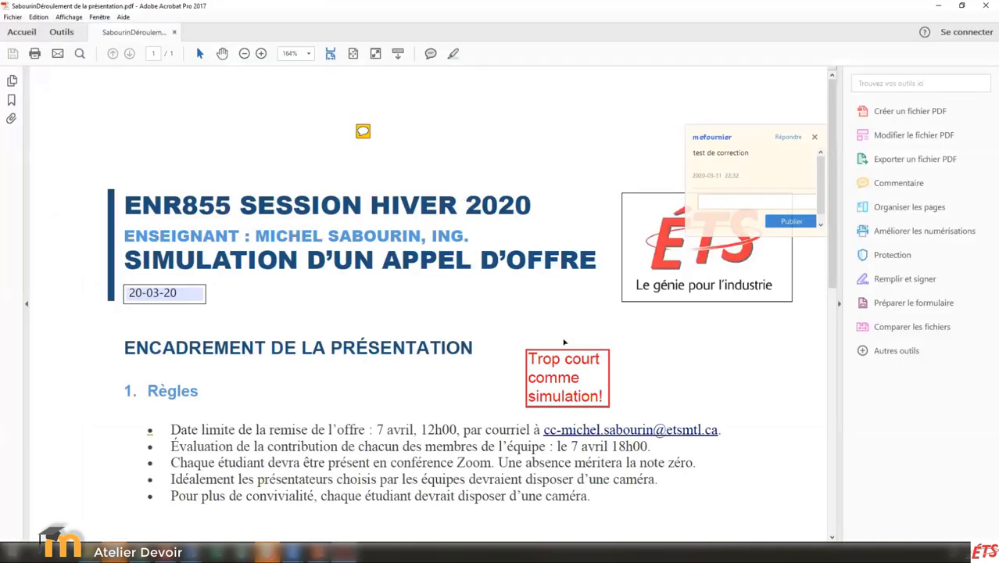
click(361, 133)
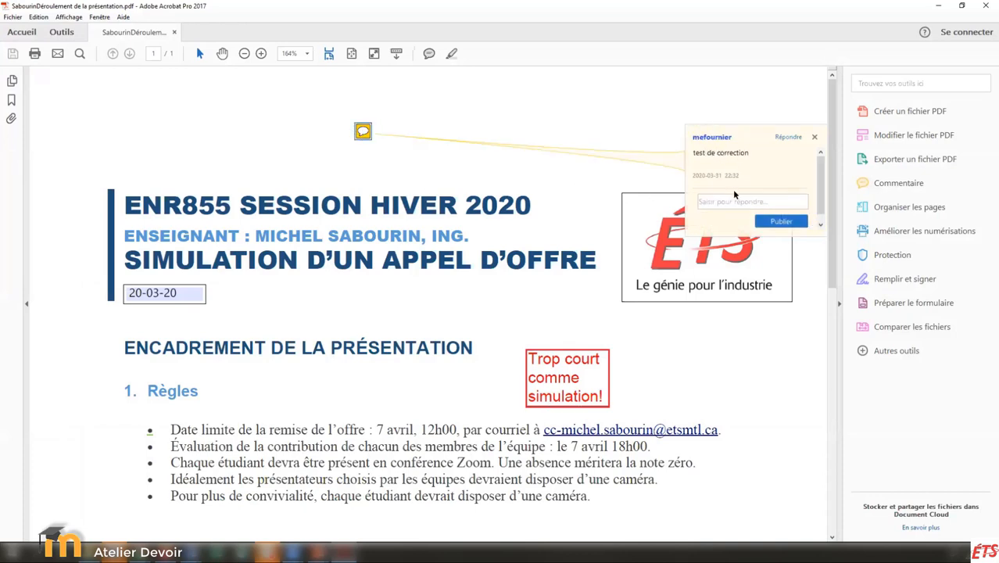
click(938, 5)
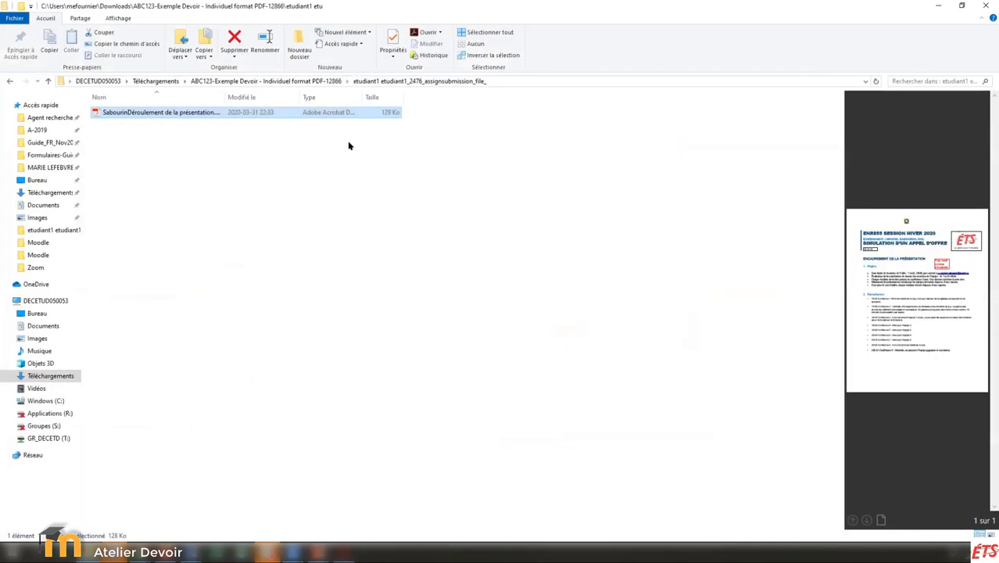
click(8, 81)
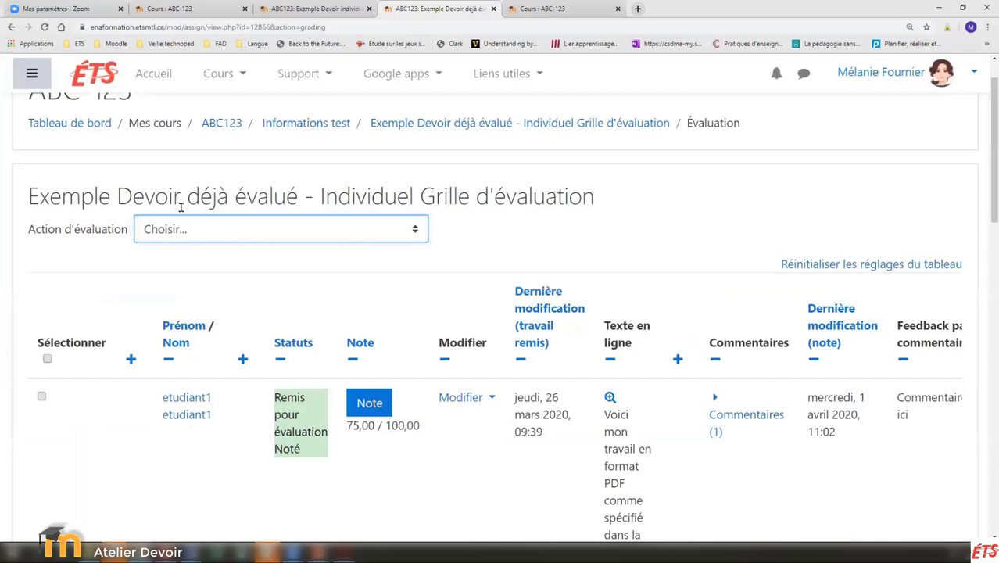
Examine the available grading actions and the submissions table across to its feedback files and final grade columns.
click(415, 231)
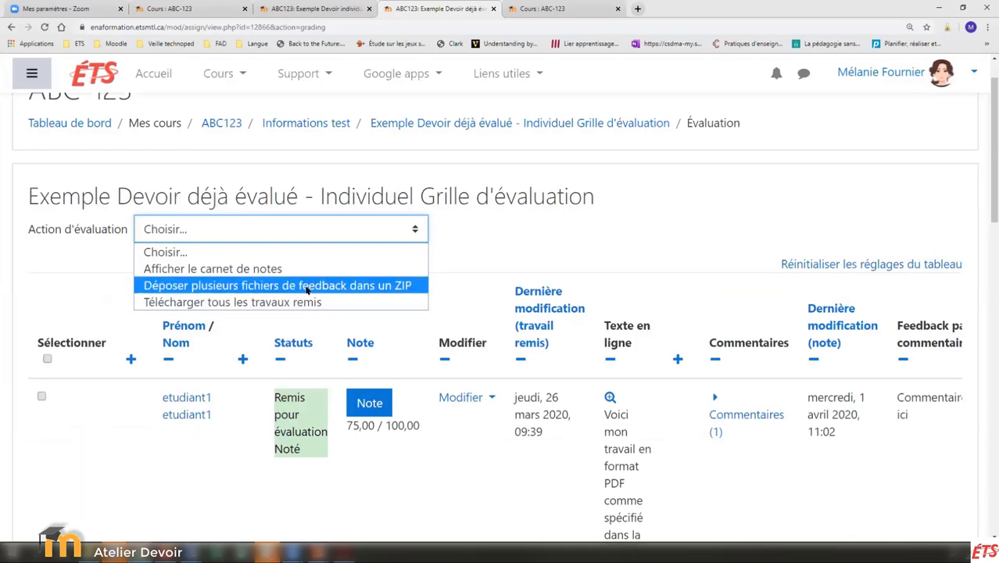
scroll(311, 512, down, 7)
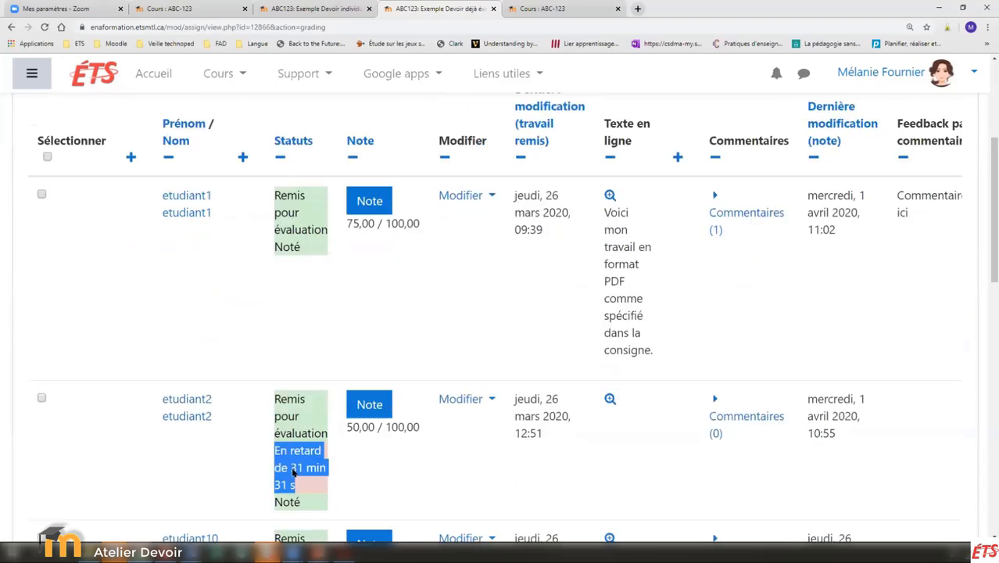
scroll(293, 472, down, 4)
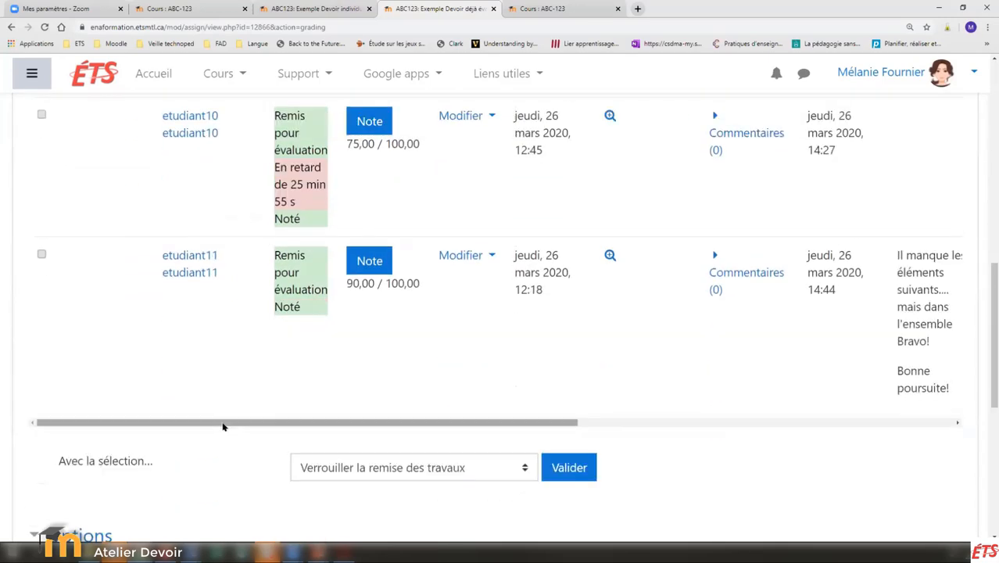
drag(236, 423, 725, 460)
drag(984, 292, 969, 72)
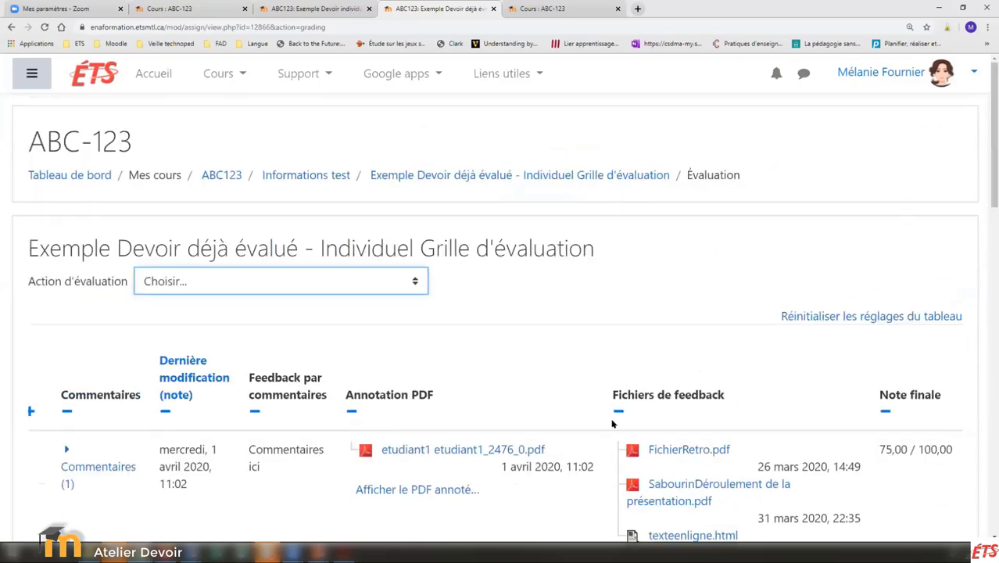
scroll(695, 437, down, 2)
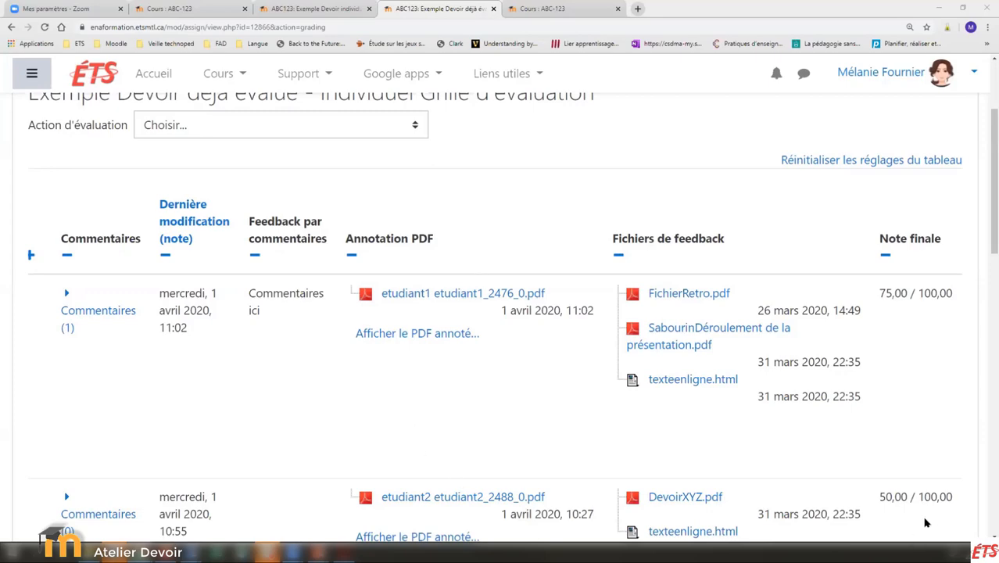
Examine the display options below the submissions table and return to the table's first columns.
scroll(934, 500, down, 3)
scroll(983, 345, down, 10)
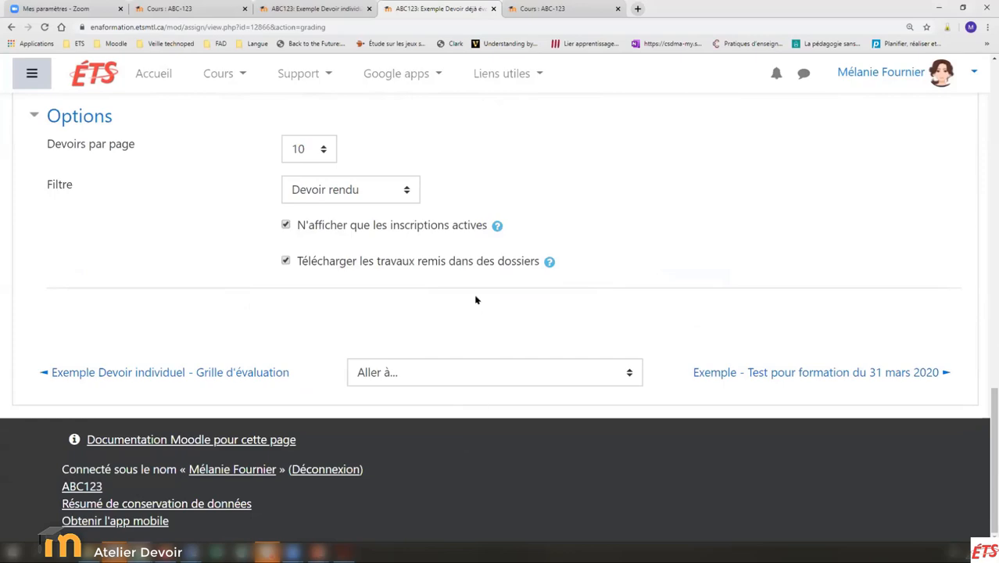
scroll(474, 304, up, 3)
drag(435, 210, 74, 210)
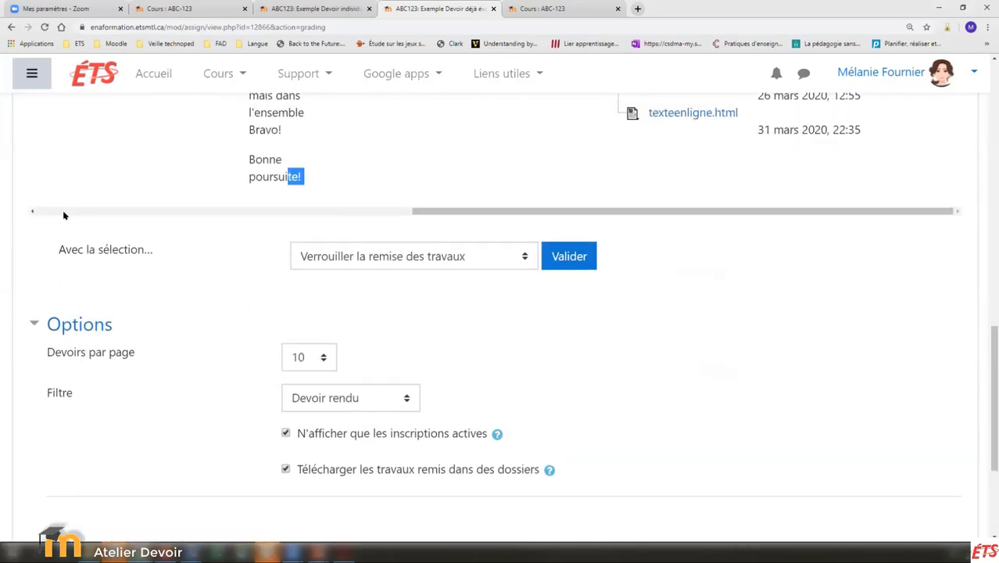
drag(495, 212, 72, 213)
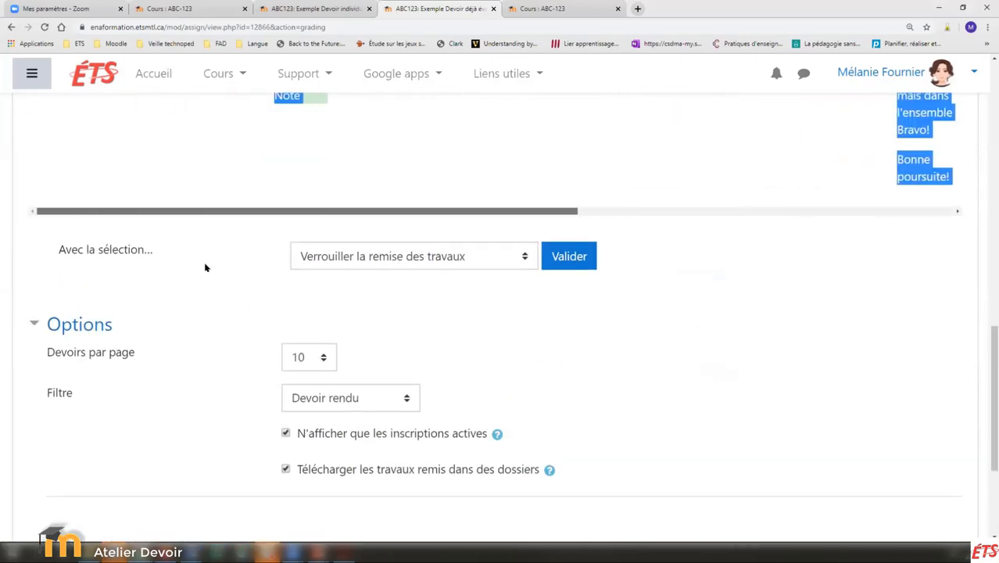
scroll(260, 326, up, 15)
scroll(258, 325, up, 2)
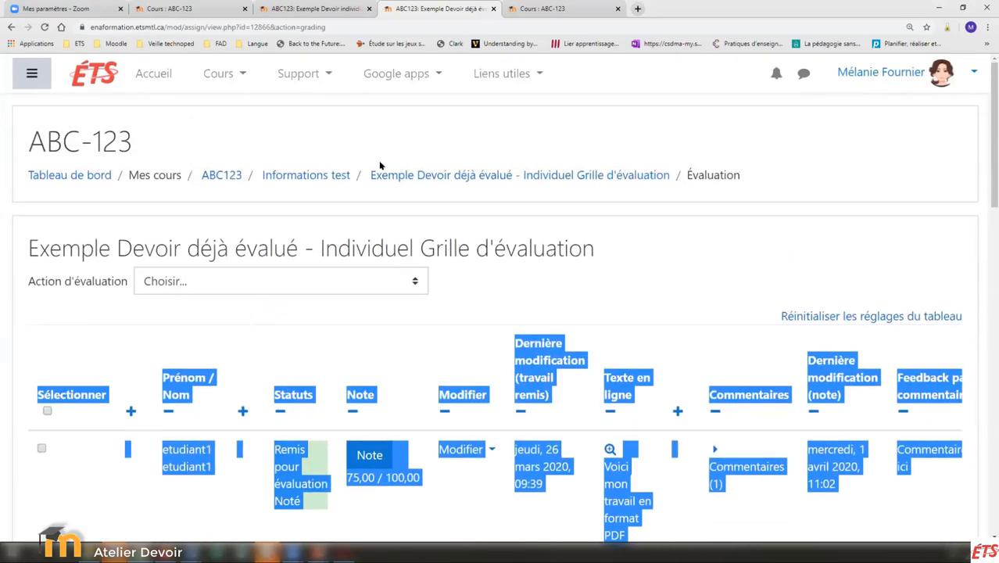
Go back to the already graded assignment's main page and review its Résumé de l'évaluation.
click(11, 27)
scroll(207, 244, up, 4)
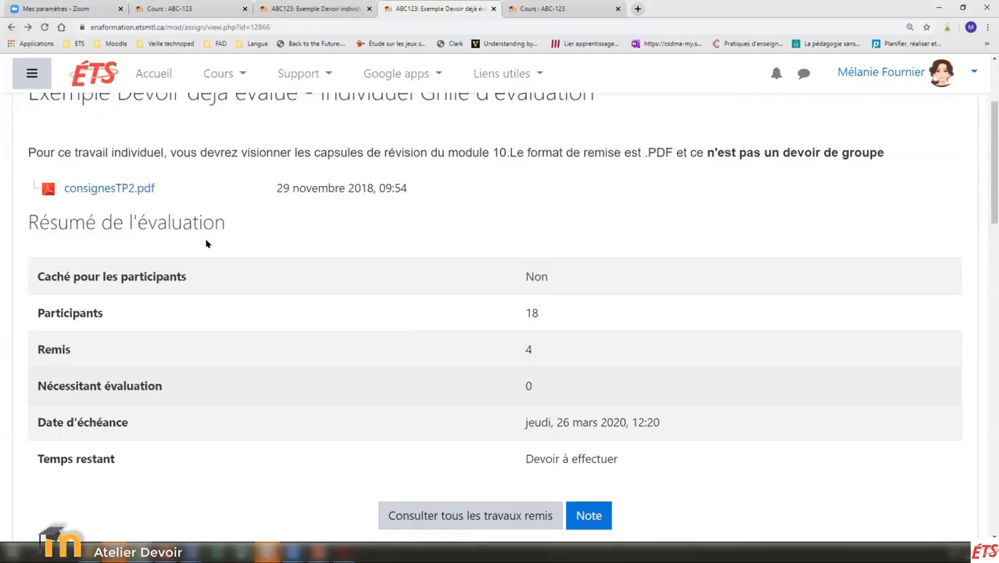
scroll(364, 295, down, 4)
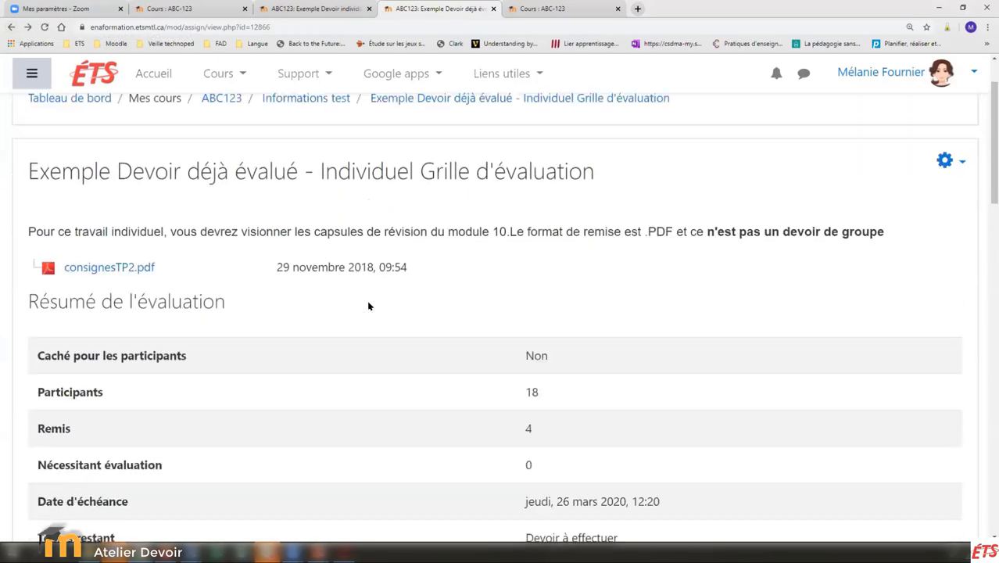
scroll(226, 211, up, 2)
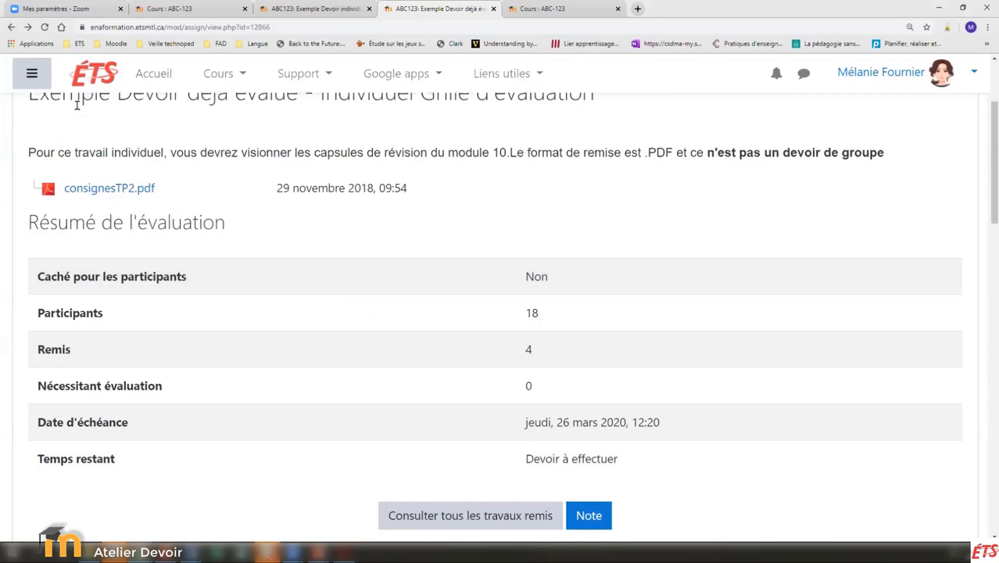
scroll(134, 226, up, 2)
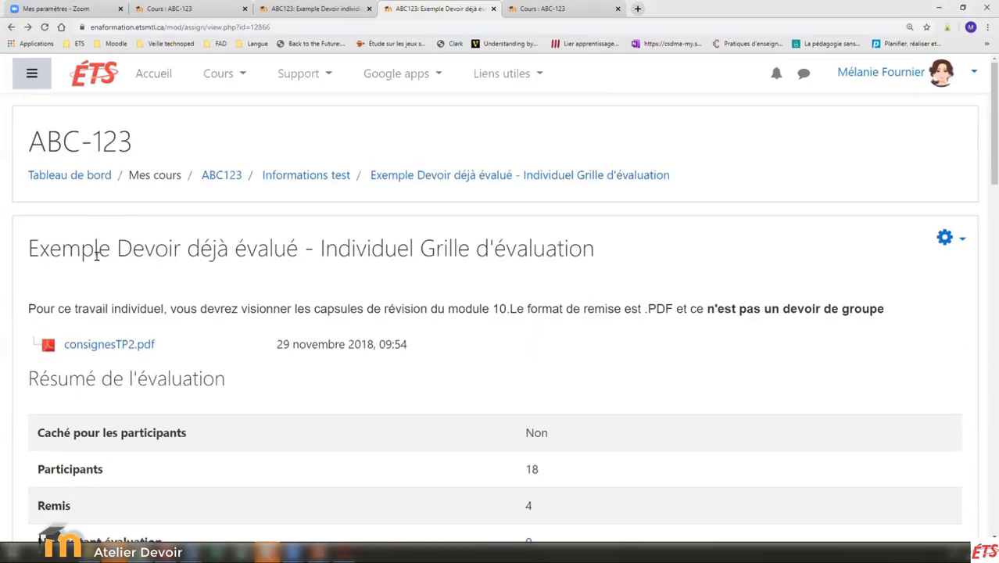
Switch to the grading page of "Exemple Devoir individuel - Grille d'évaluation" and review its grading options.
click(197, 8)
click(313, 8)
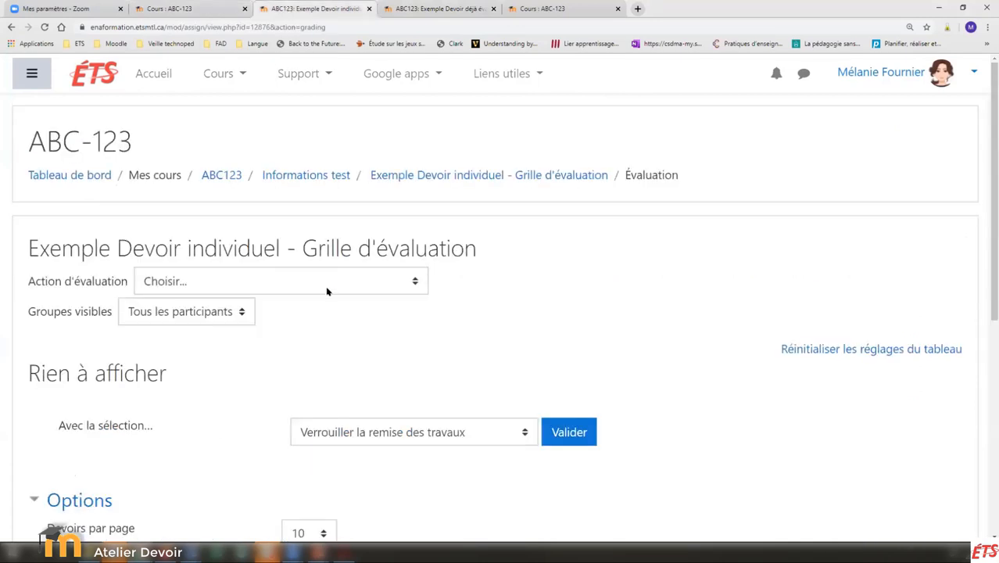
scroll(312, 299, down, 2)
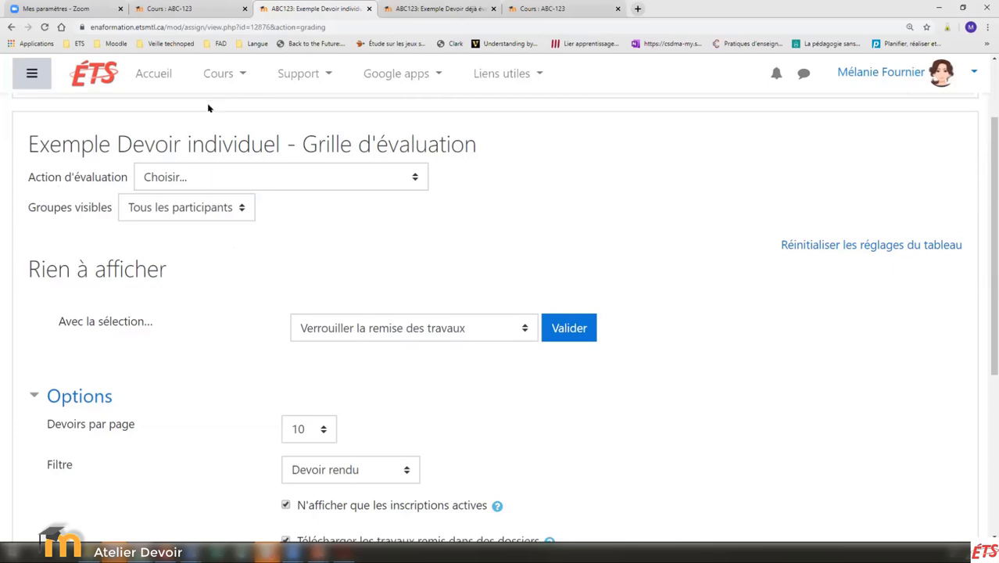
From the ABC-123 course page, open the settings of "Exemple Devoir - Individuel format PDF - Évaluation simple directe".
click(185, 11)
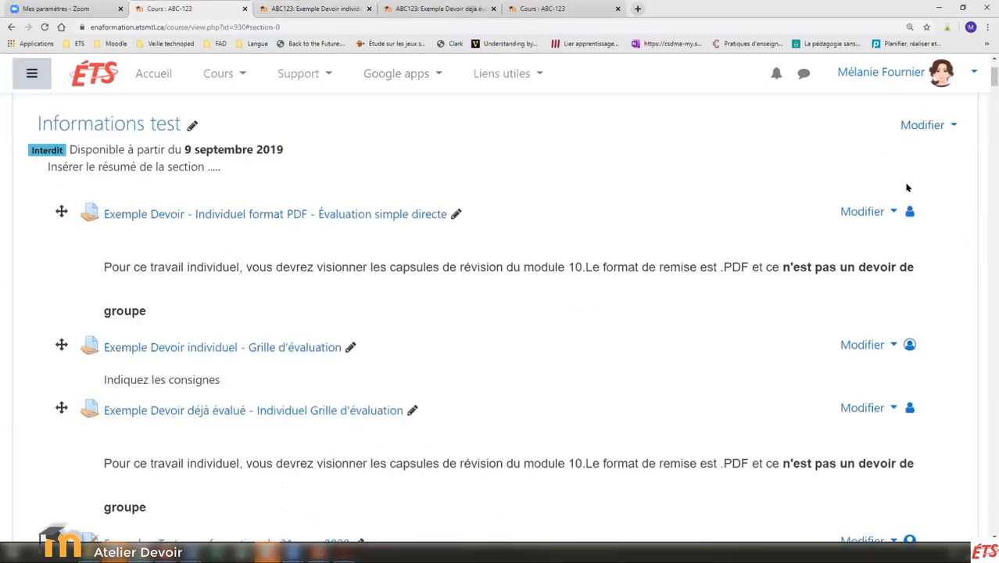
click(893, 213)
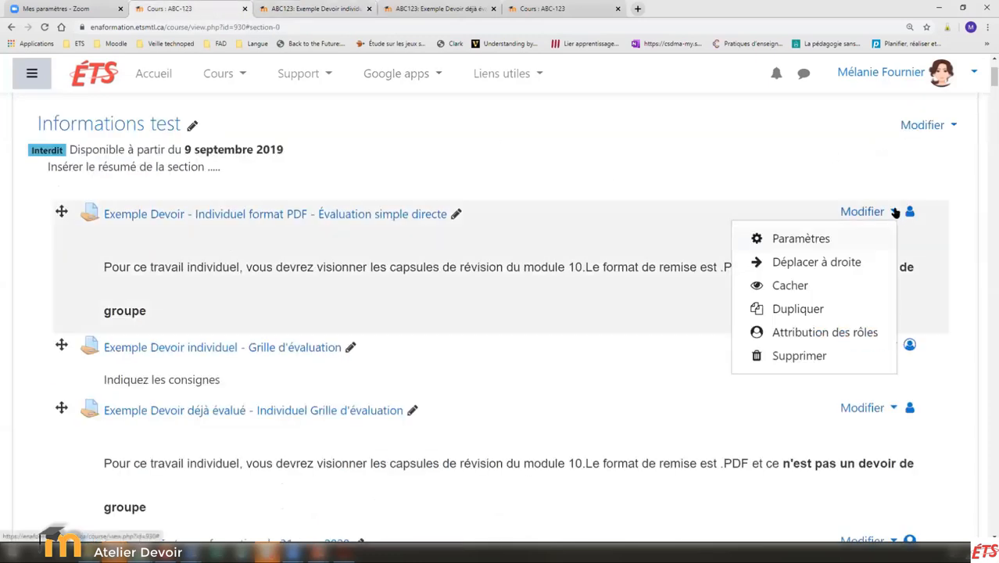
click(801, 239)
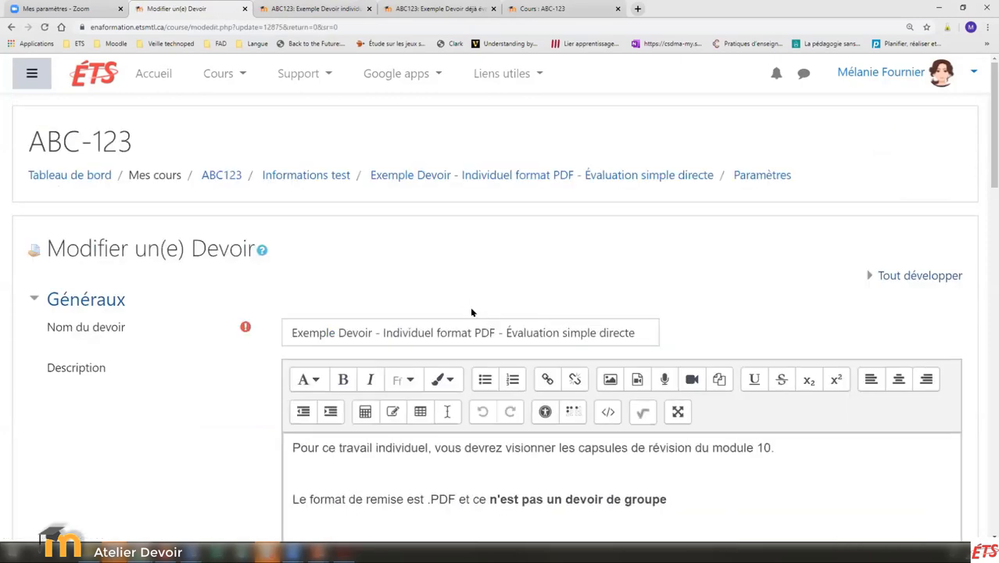
Expand the assignment's Types de rétroaction, Réglages de la remise des travaux and Réglages de remises en groupe sections.
scroll(985, 250, down, 3)
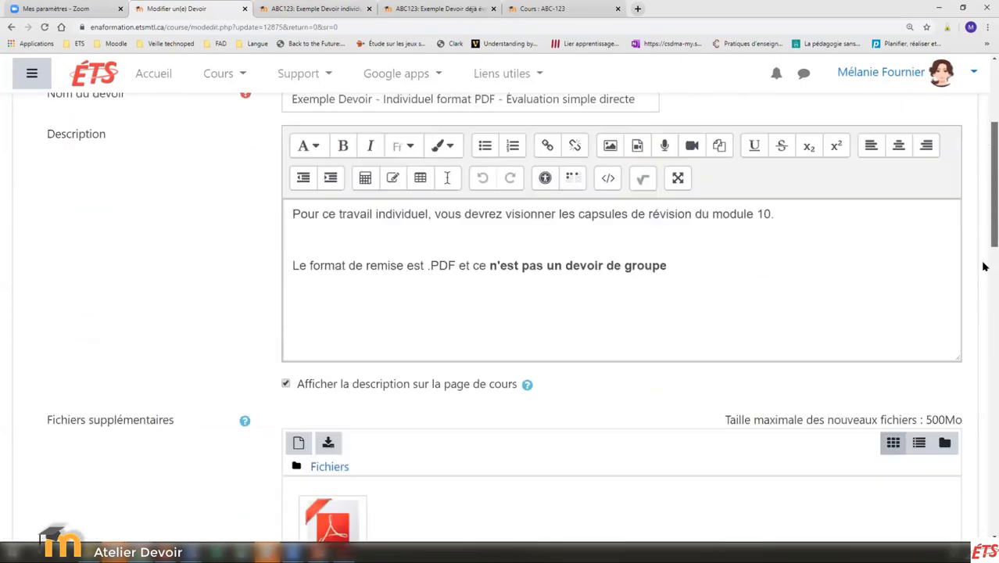
scroll(983, 386, down, 15)
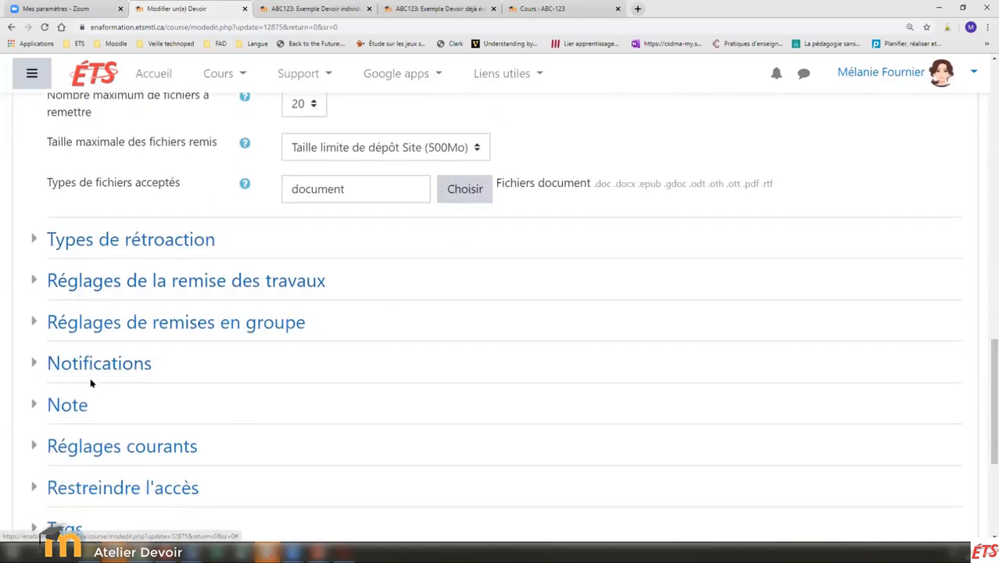
click(81, 241)
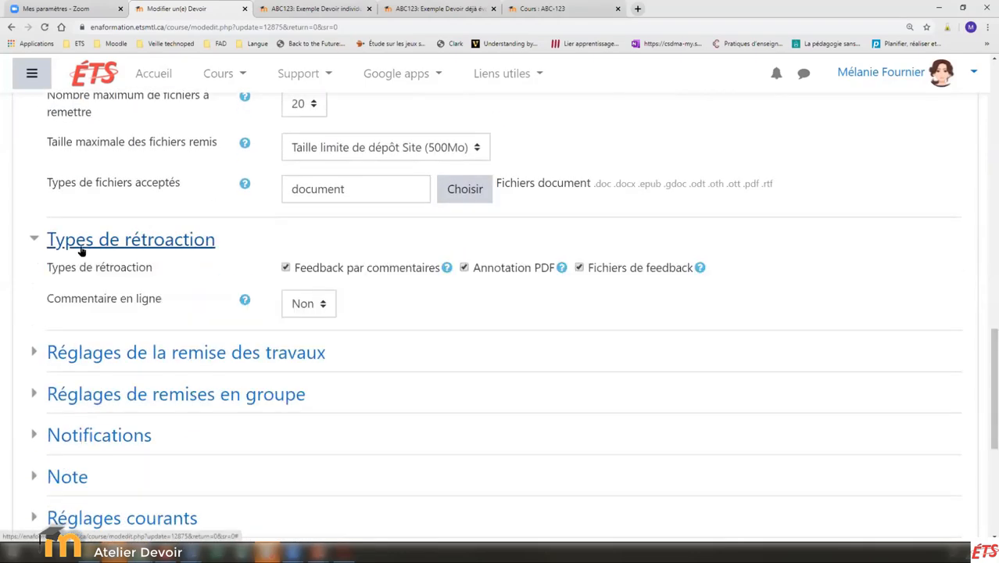
click(104, 354)
scroll(119, 372, down, 2)
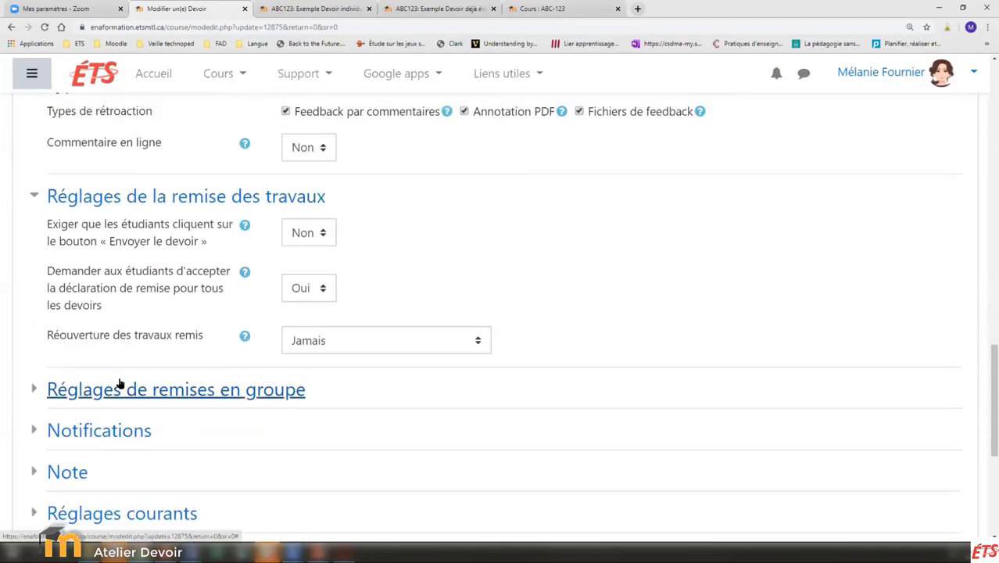
click(118, 383)
scroll(119, 383, down, 1)
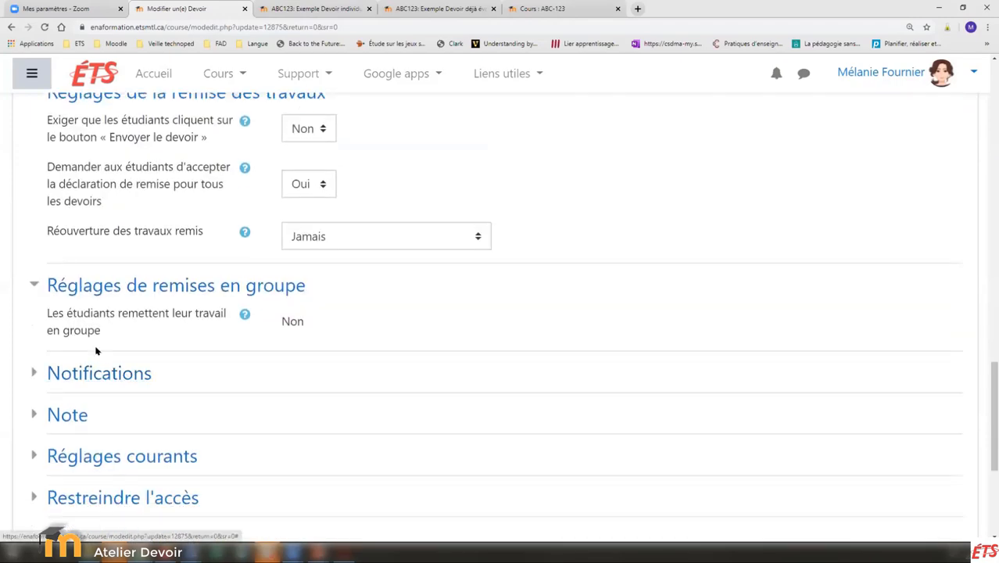
Expand the Notifications and Note sections and review their settings down to the grading workflow option.
click(98, 373)
scroll(67, 408, down, 1)
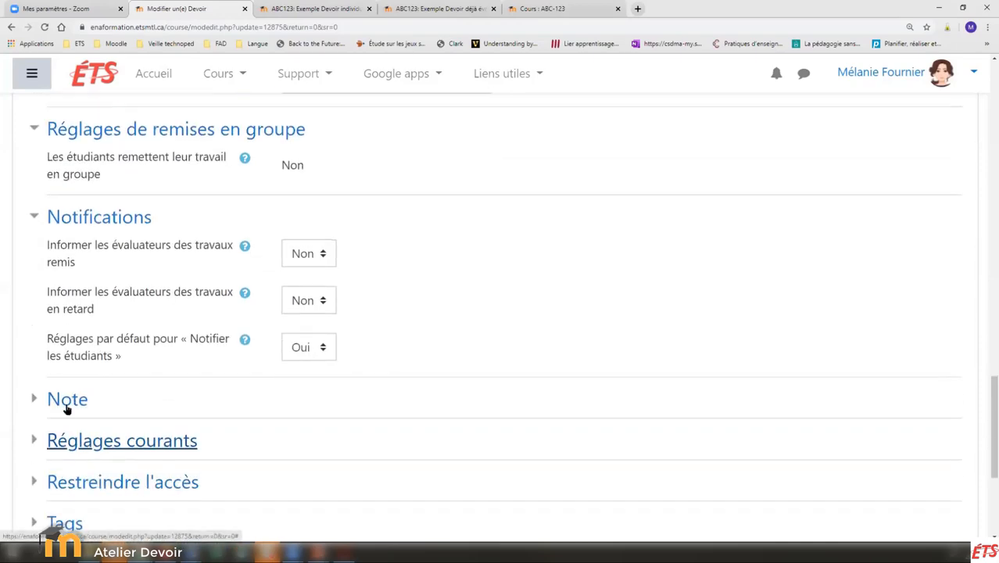
click(67, 399)
scroll(75, 391, down, 4)
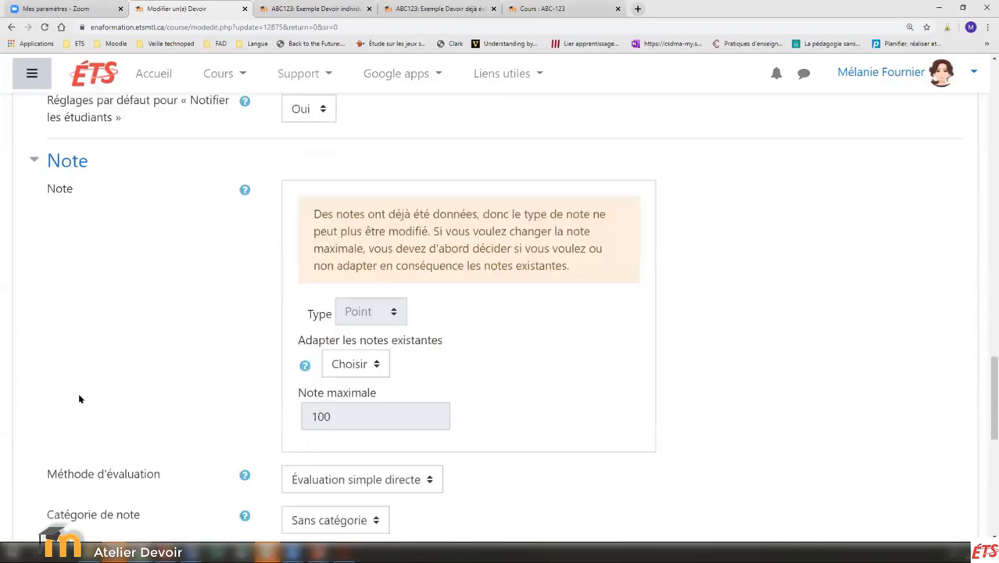
scroll(80, 402, down, 3)
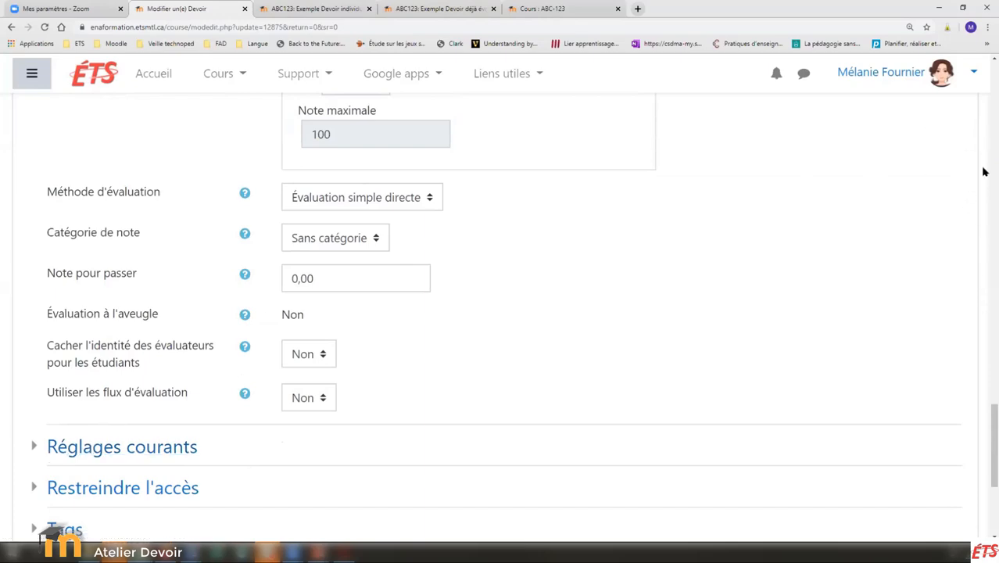
Review the assignment settings from Disponibilité and Types de remise through Notifications and Note.
scroll(984, 72, up, 10)
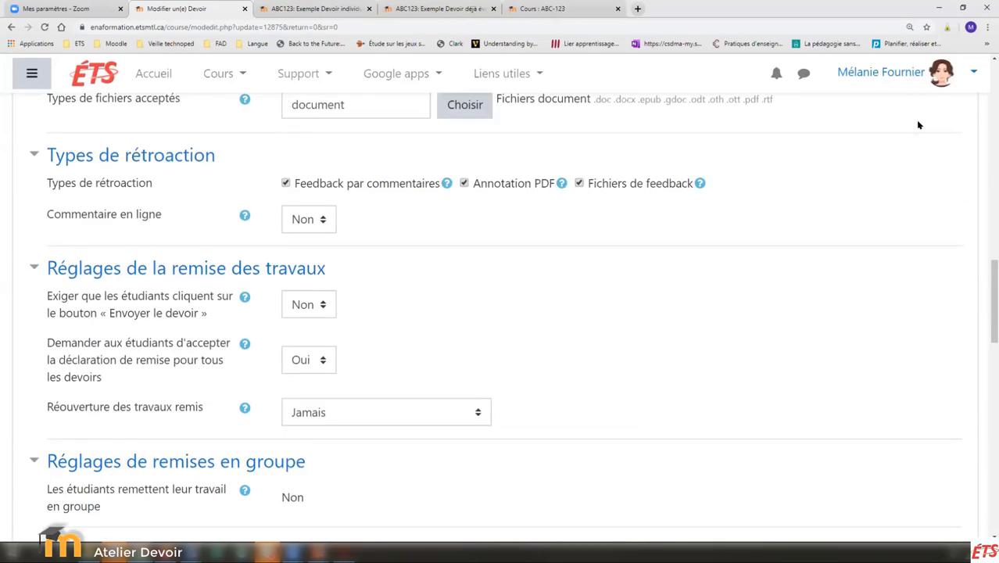
scroll(229, 406, up, 3)
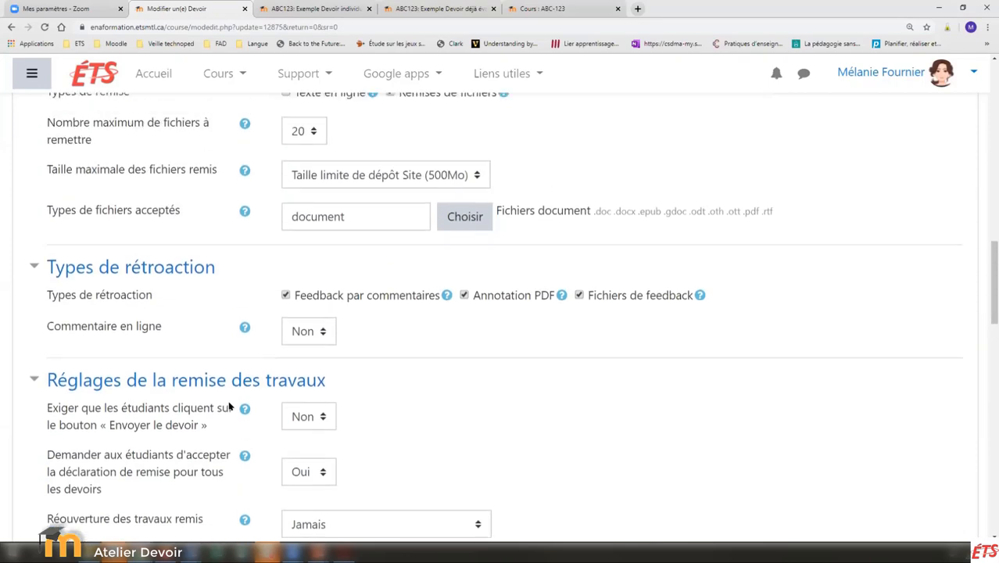
scroll(229, 405, up, 3)
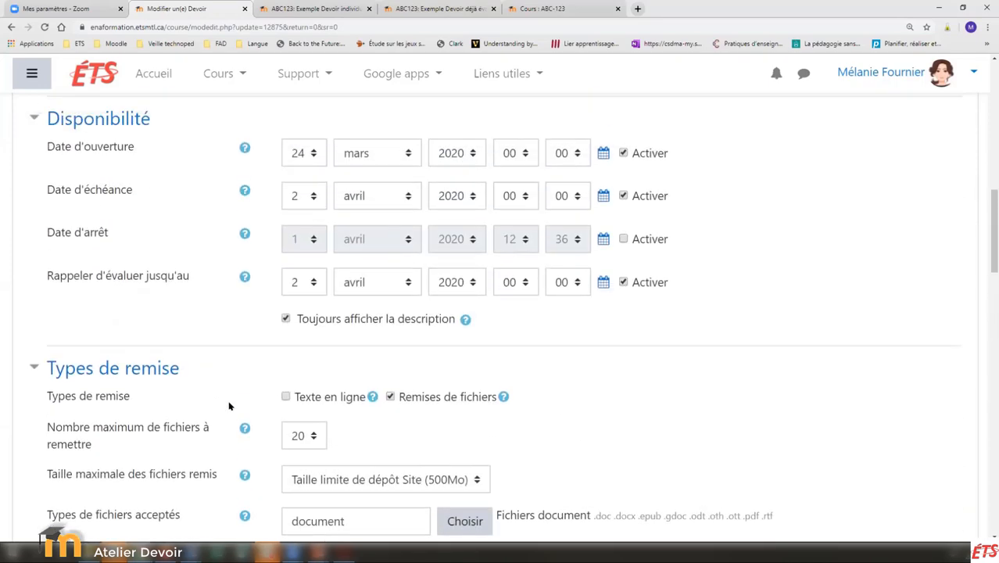
scroll(229, 406, down, 1)
scroll(229, 401, down, 7)
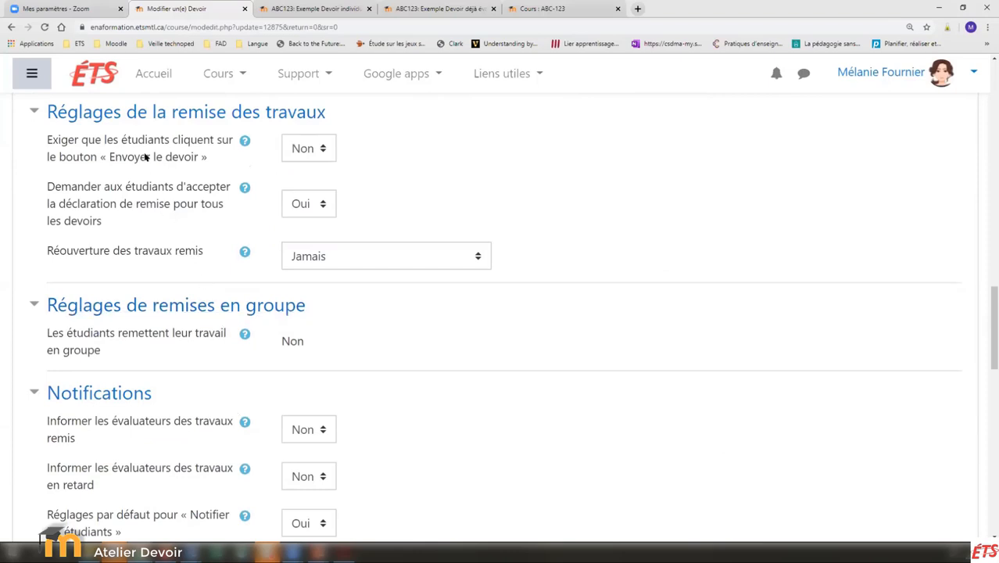
scroll(100, 356, down, 3)
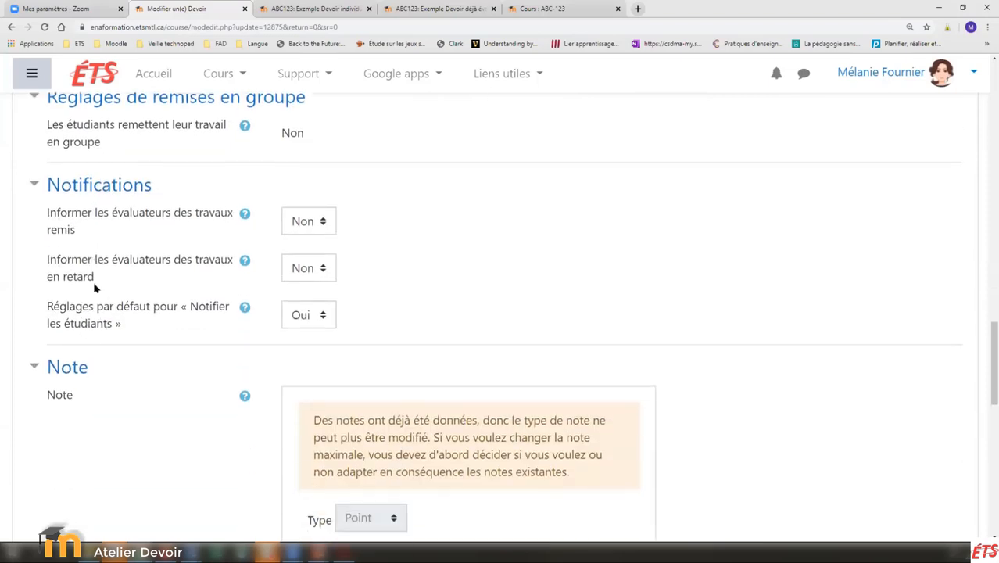
scroll(98, 353, down, 7)
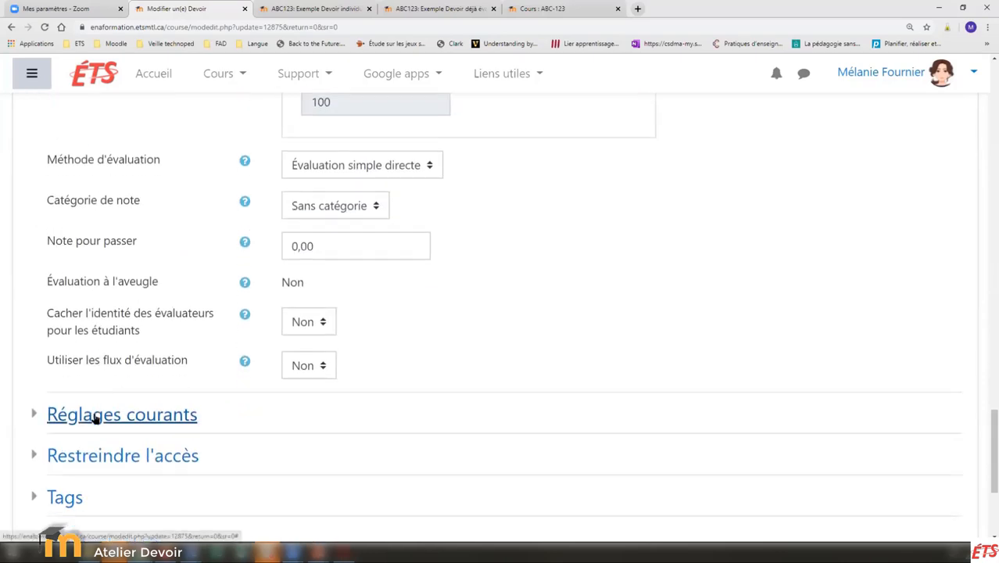
Expand the Réglages courants section and open the Mode de groupe choices.
scroll(95, 419, down, 3)
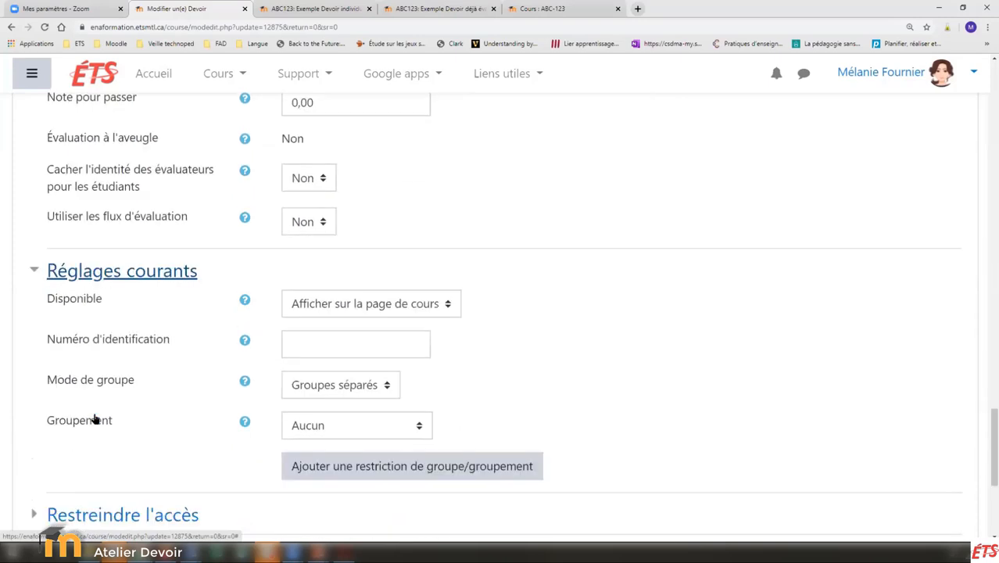
drag(47, 364, 144, 376)
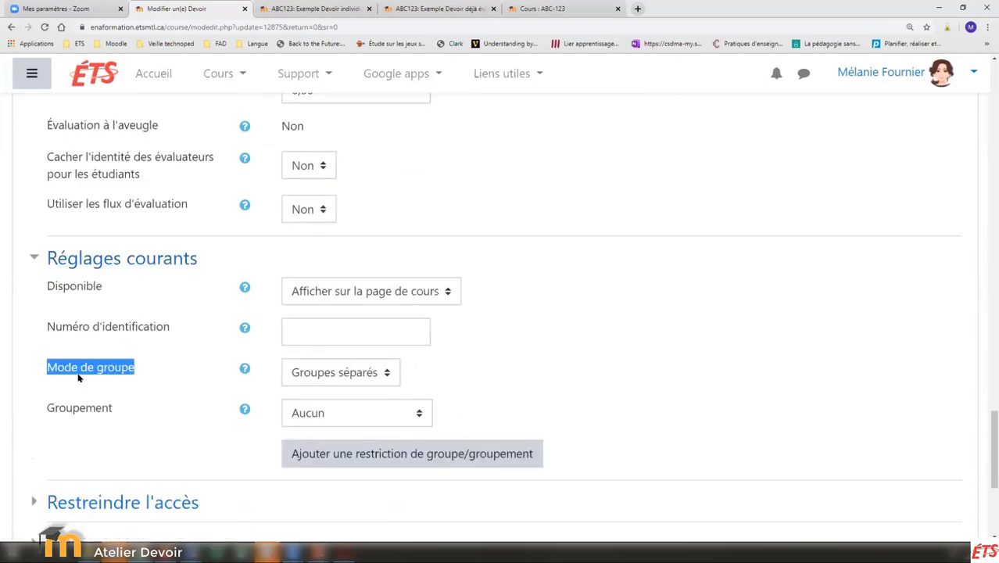
click(385, 374)
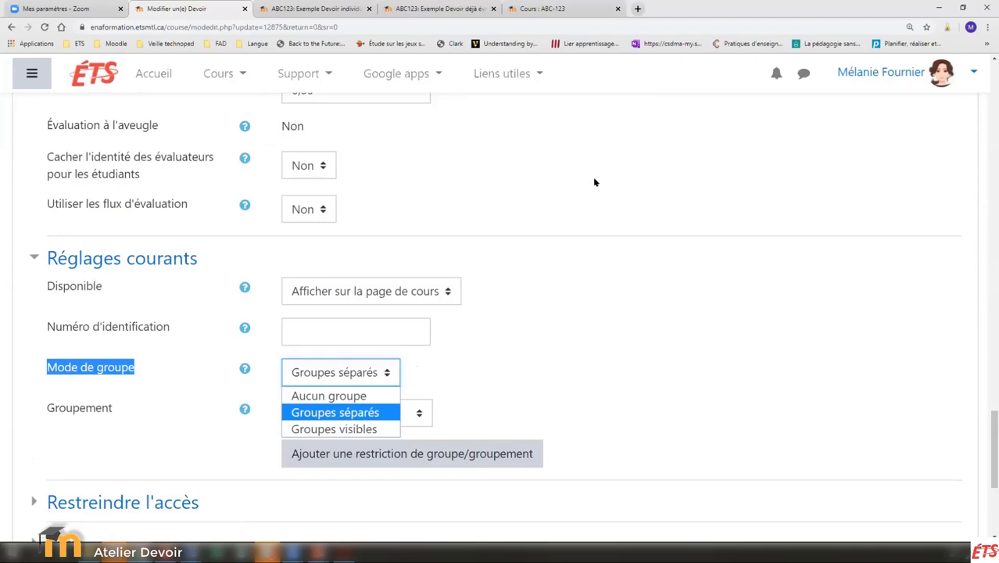
Open the grading table of the Exemple Devoir déjà évalué - Individuel Grille d'évaluation assignment from the ABC-123 course page.
drag(984, 448, 986, 94)
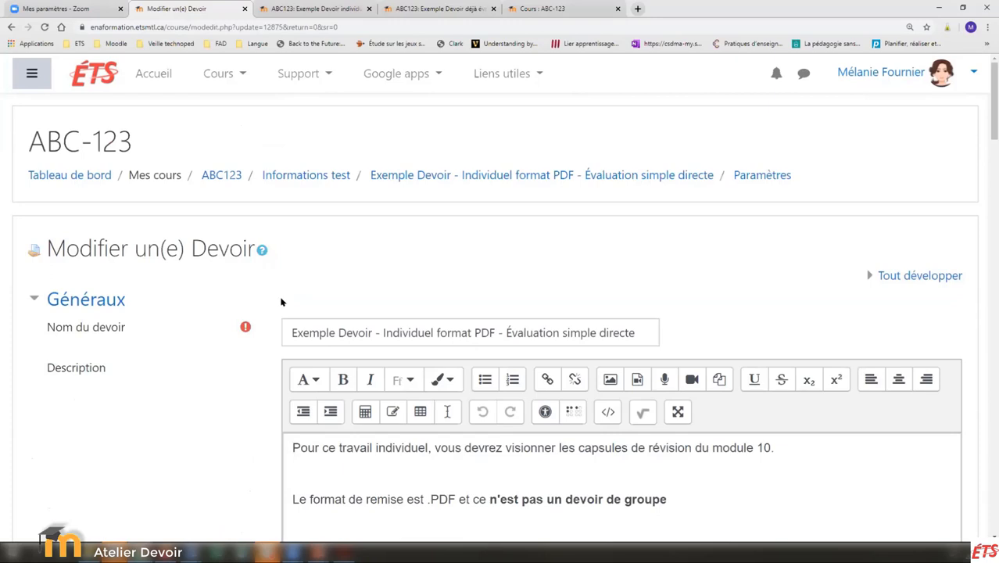
click(316, 8)
click(395, 11)
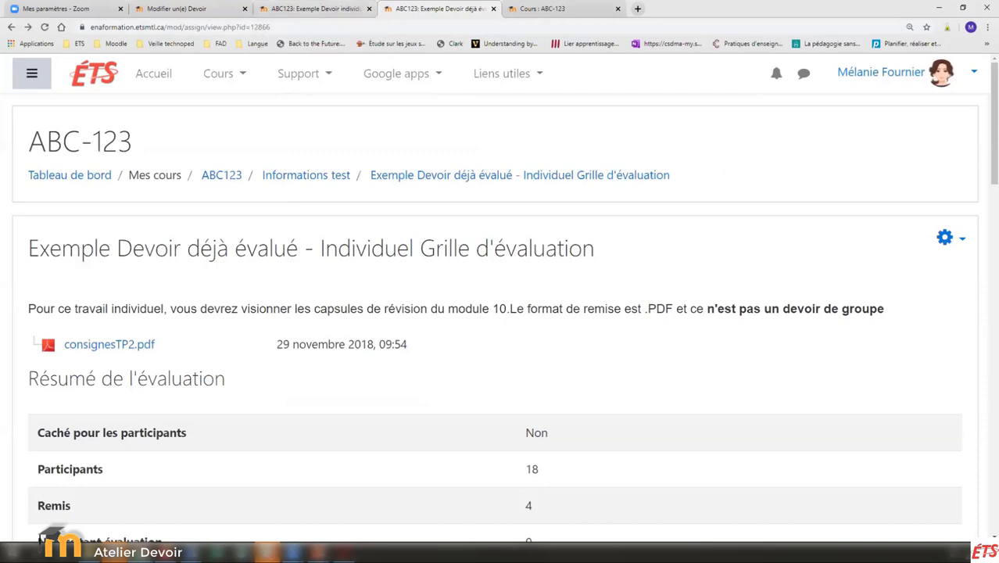
click(543, 8)
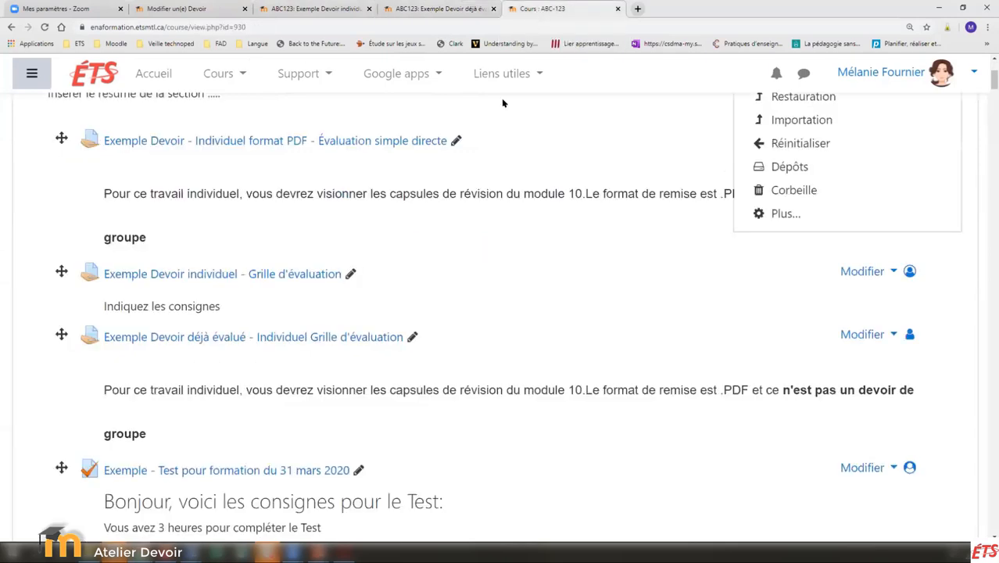
scroll(477, 372, up, 1)
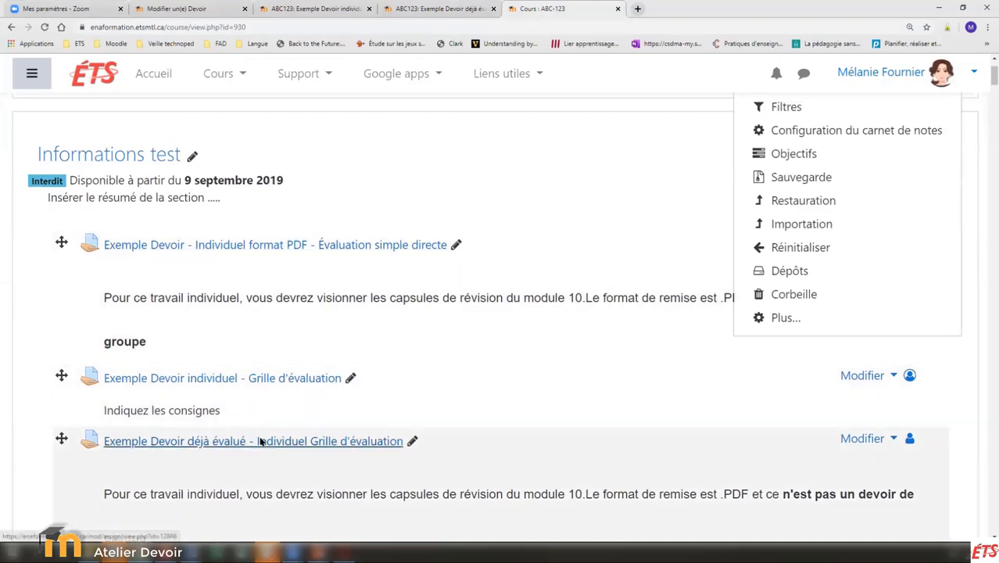
click(258, 439)
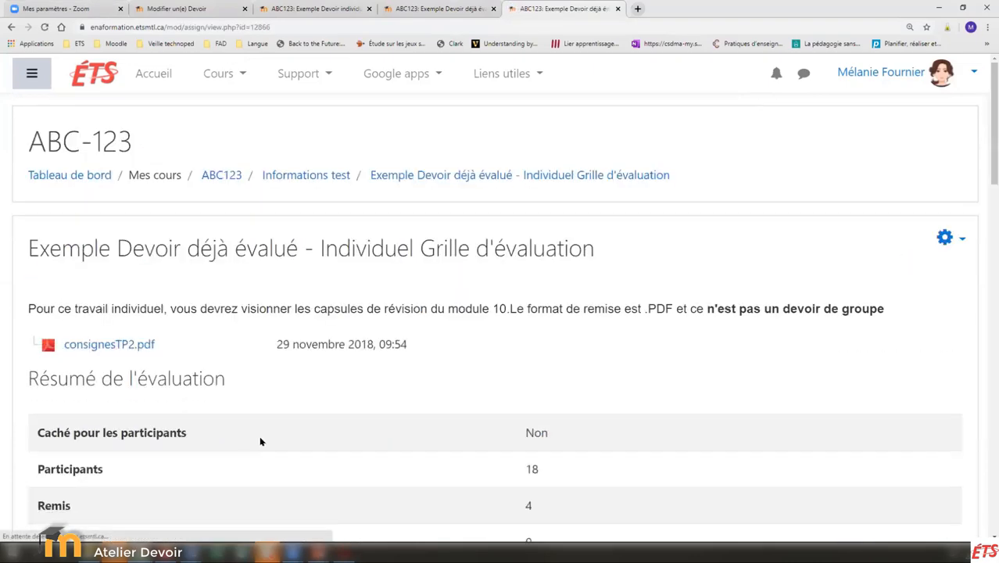
scroll(258, 435, down, 3)
click(458, 421)
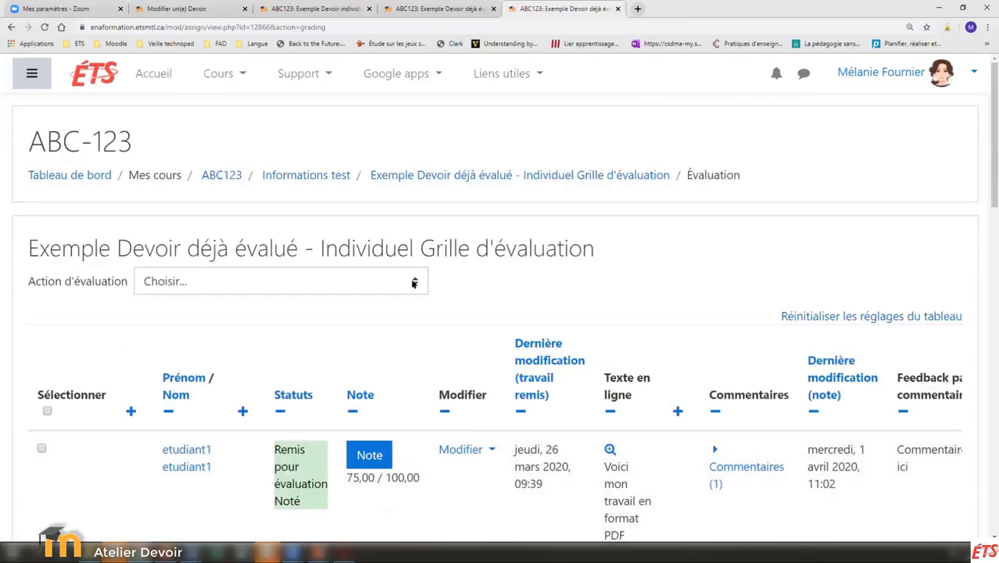
Check the Action d'évaluation choices and examine the Feedback par commentaires, Annotation PDF and Fichiers de feedback columns.
click(415, 283)
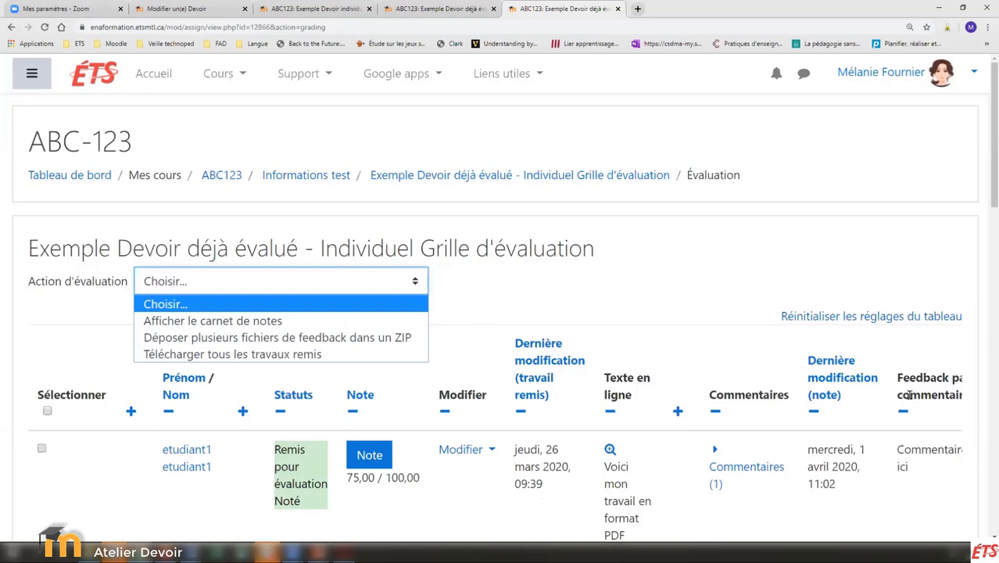
click(973, 392)
drag(898, 378, 524, 400)
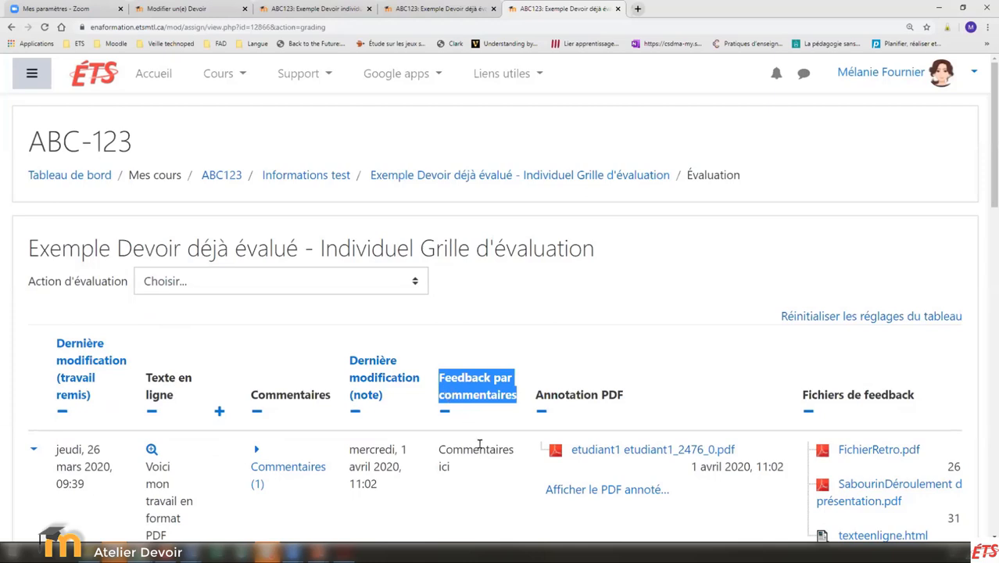
scroll(476, 452, down, 2)
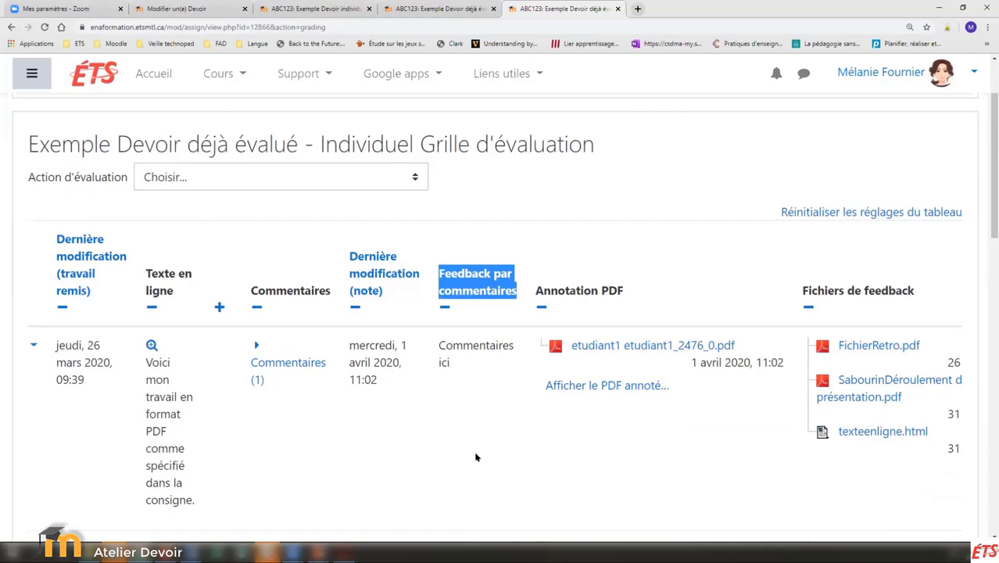
scroll(475, 457, down, 1)
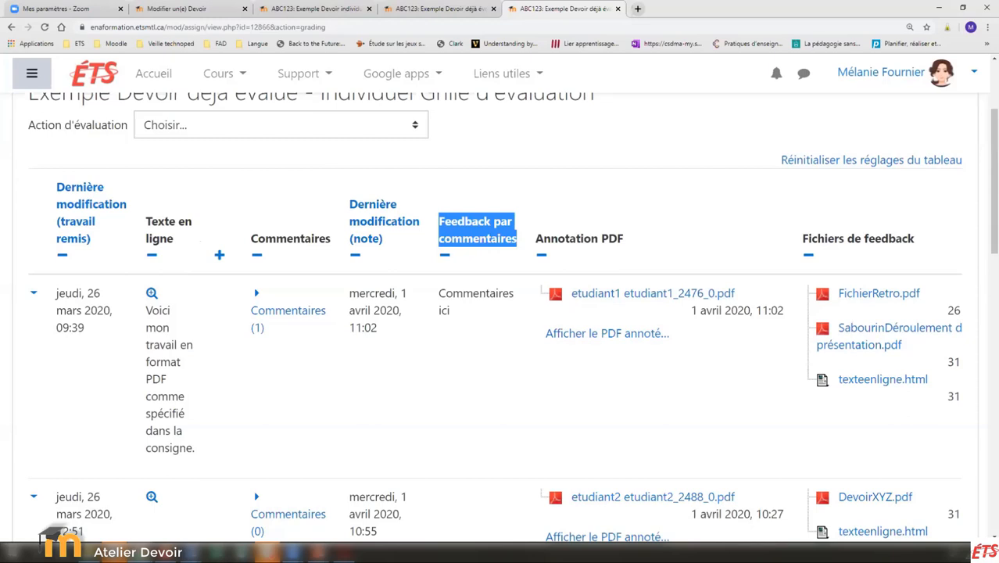
Switch to File Explorer, locate ABC123-Exemple Devoir - Individuel format PDF-12866.zip in Téléchargements, and return to the browser's grading table.
click(266, 551)
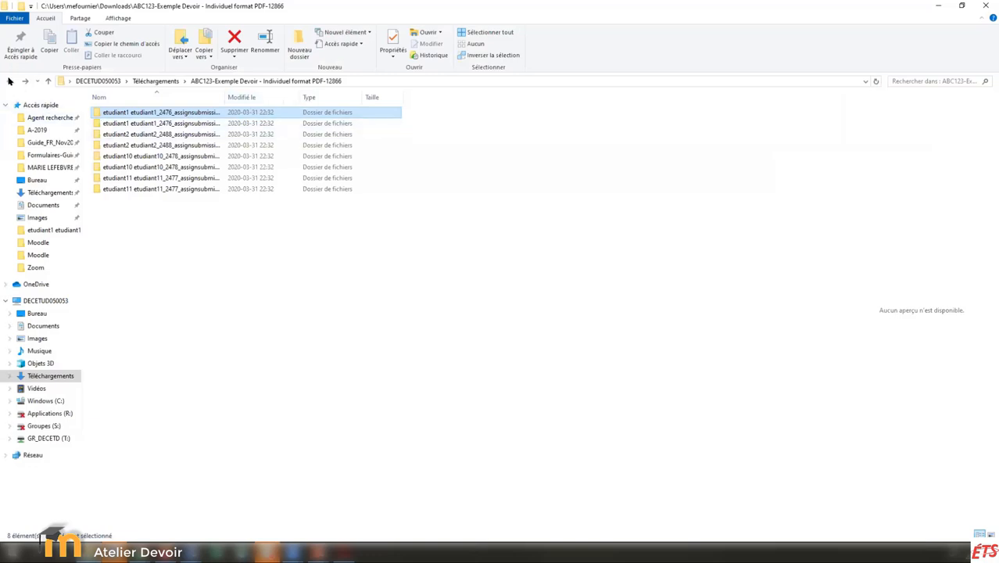
click(9, 81)
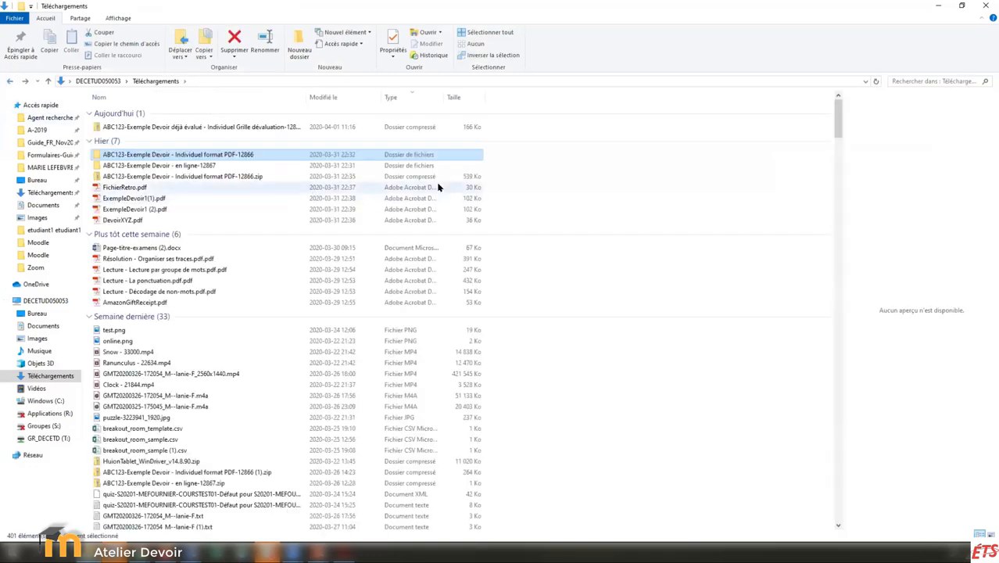
click(249, 177)
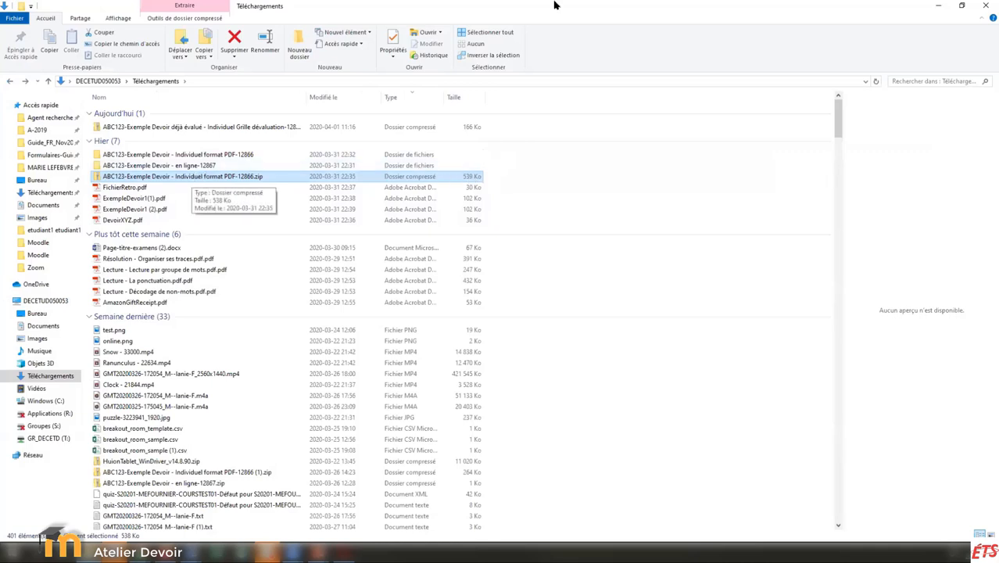
click(936, 7)
scroll(407, 408, up, 1)
scroll(406, 410, up, 1)
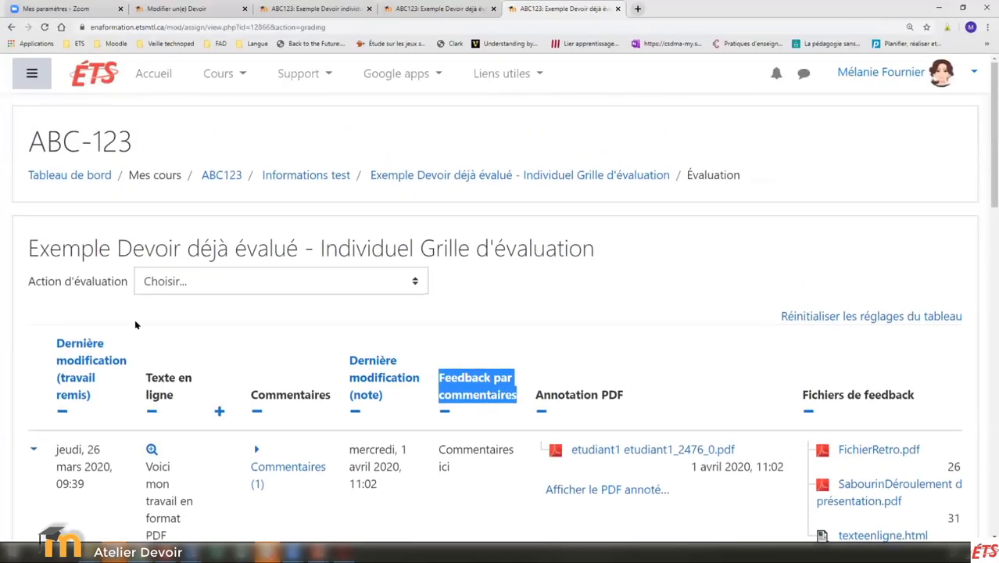
Highlight the Action d'évaluation label and show its choices, including Télécharger tous les travaux remis.
click(24, 276)
drag(129, 282, 33, 281)
click(413, 280)
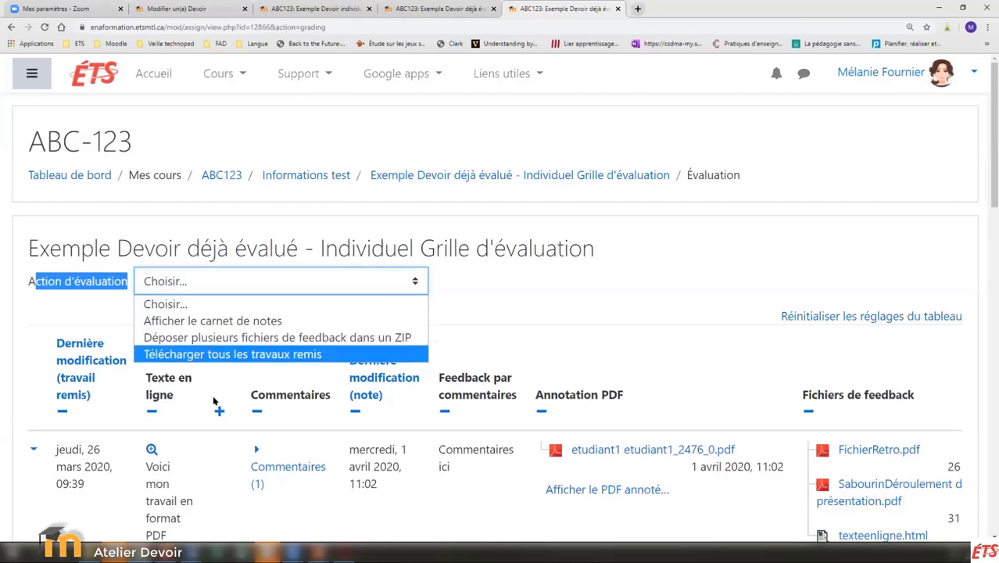
Review the remaining submissions in the grading table and the Options section below it.
scroll(218, 413, down, 2)
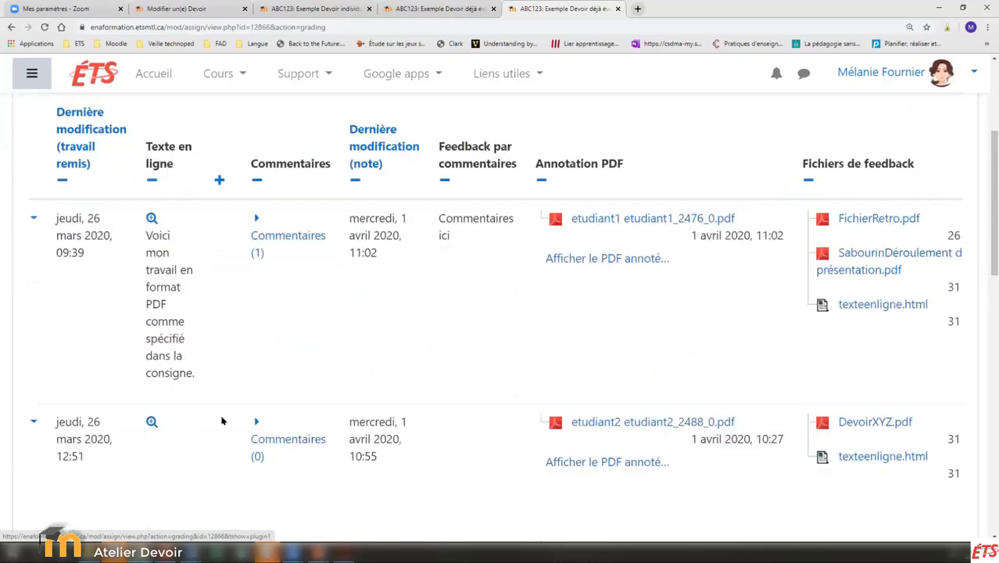
scroll(221, 421, down, 2)
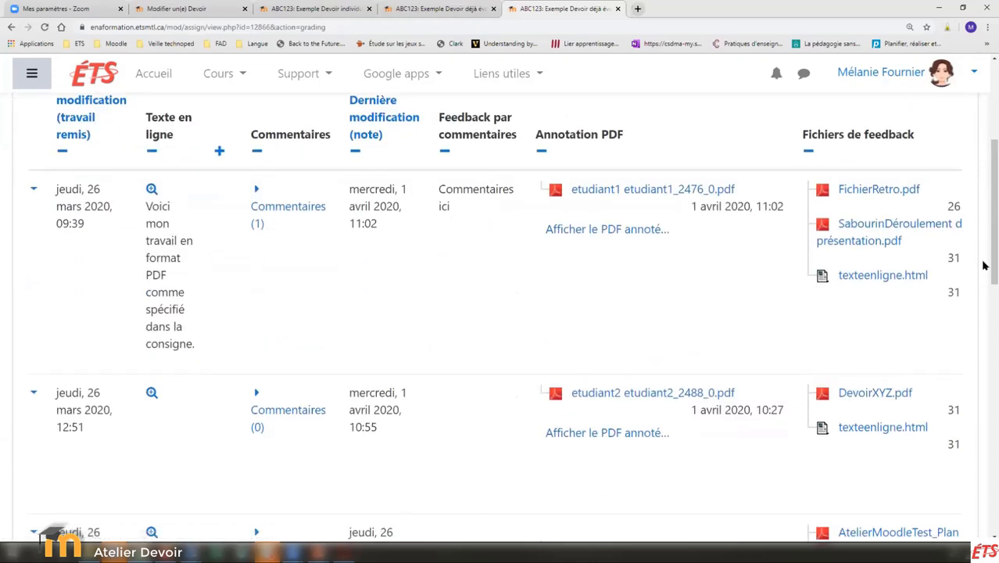
scroll(984, 415, down, 2)
scroll(983, 415, down, 10)
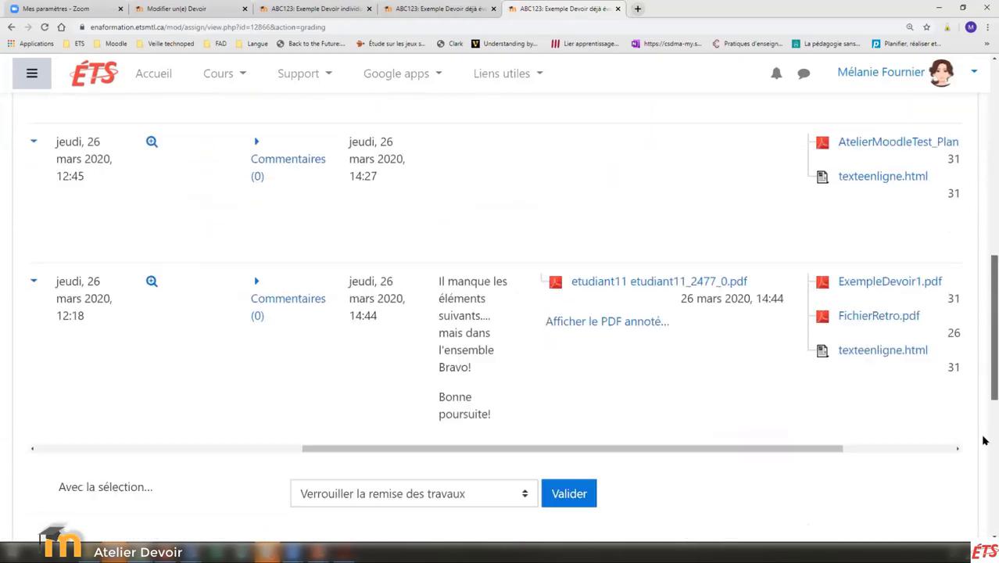
scroll(885, 359, up, 1)
drag(765, 232, 751, 231)
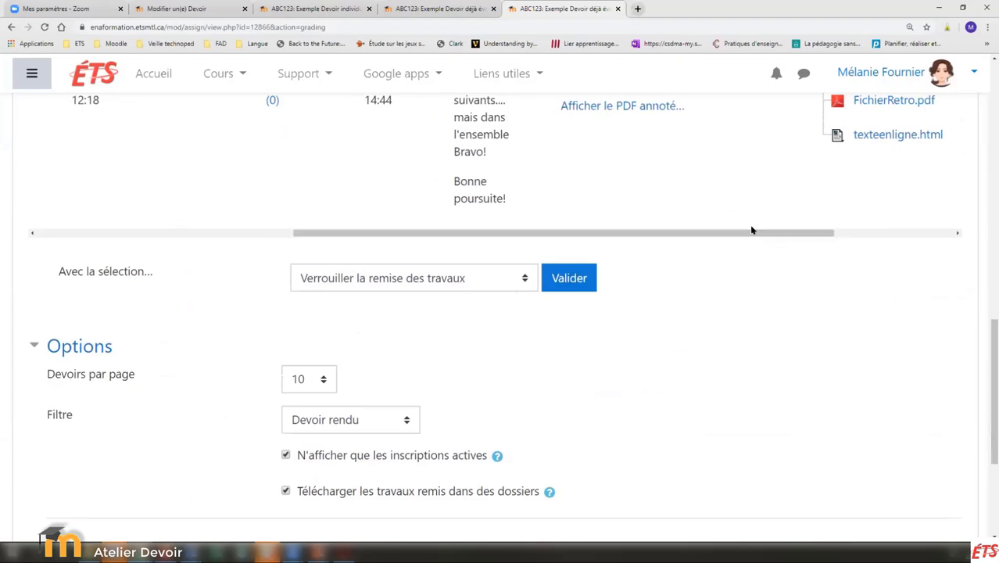
Reduce the page zoom to 110% and bring the grading table back to its first columns.
key(ctrl+minus)
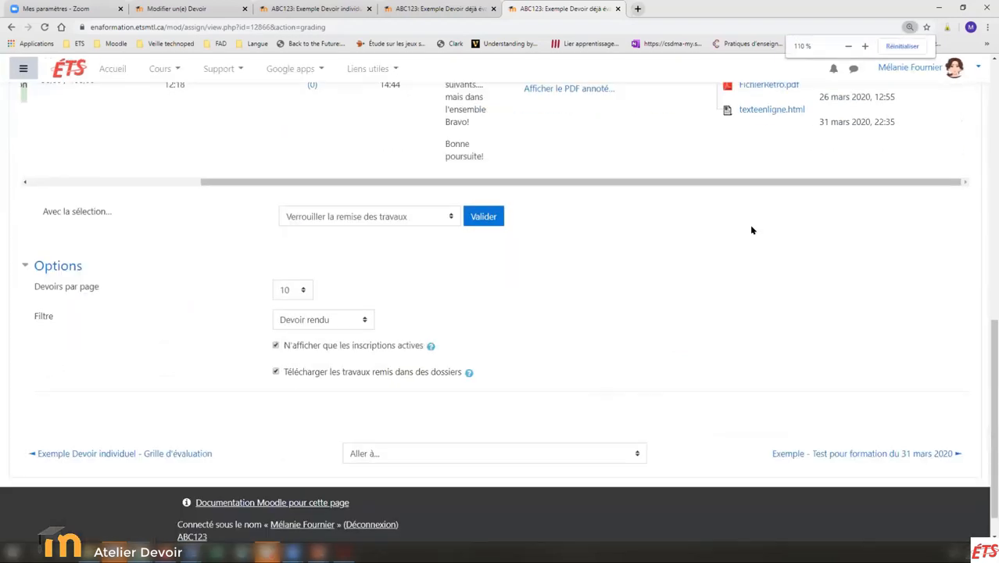
drag(685, 184, 462, 173)
scroll(330, 266, up, 2)
scroll(324, 292, up, 6)
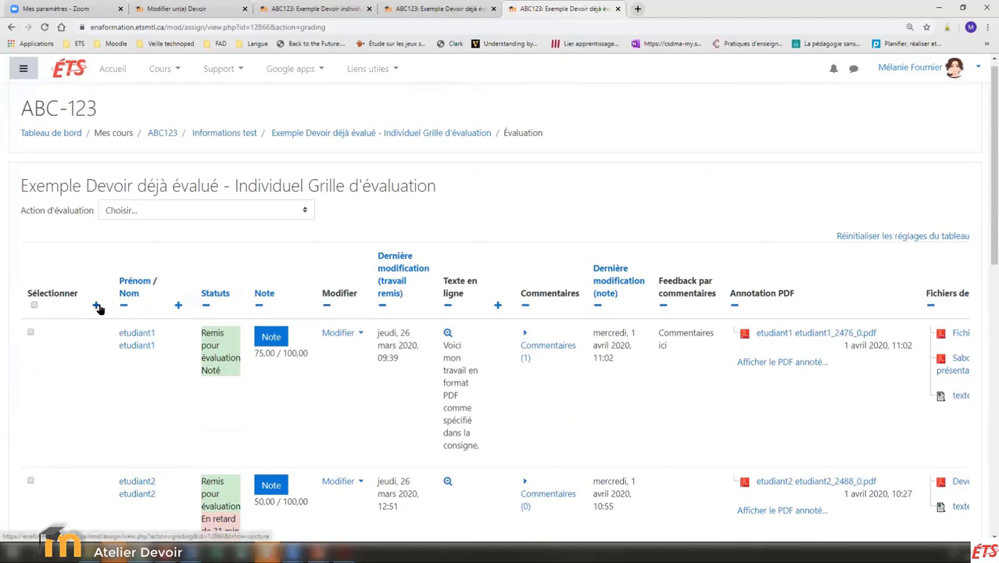
Show the Adresse de courriel column in the grading table and hide it again.
click(179, 307)
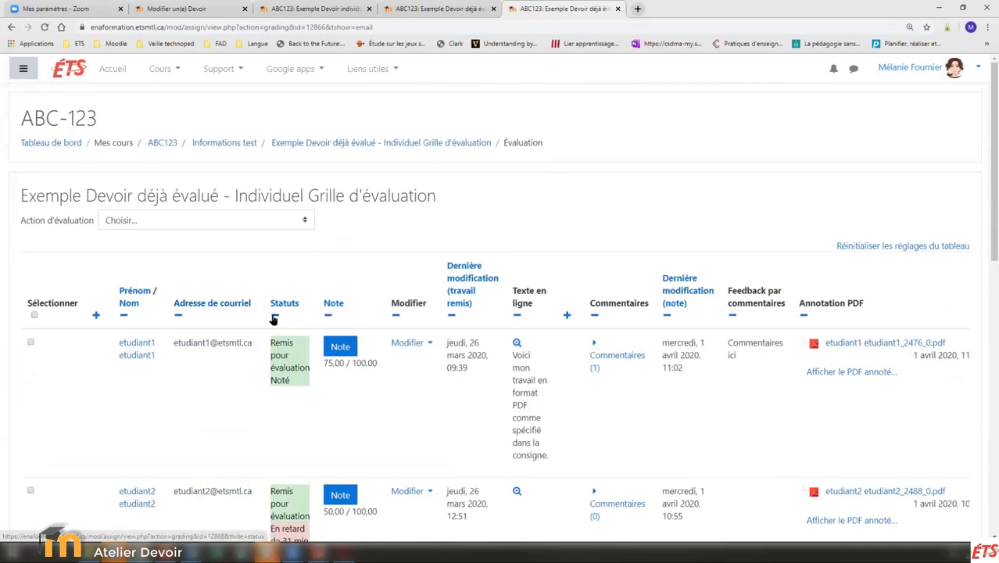
click(178, 314)
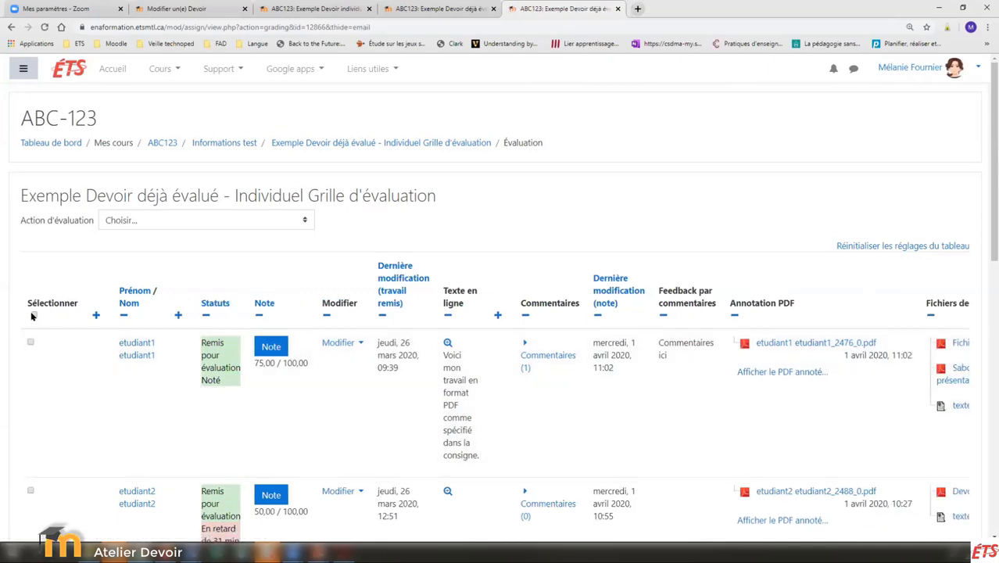
Select all submissions, view the Action d'évaluation choices without applying one, and clear the selection.
click(34, 316)
click(298, 221)
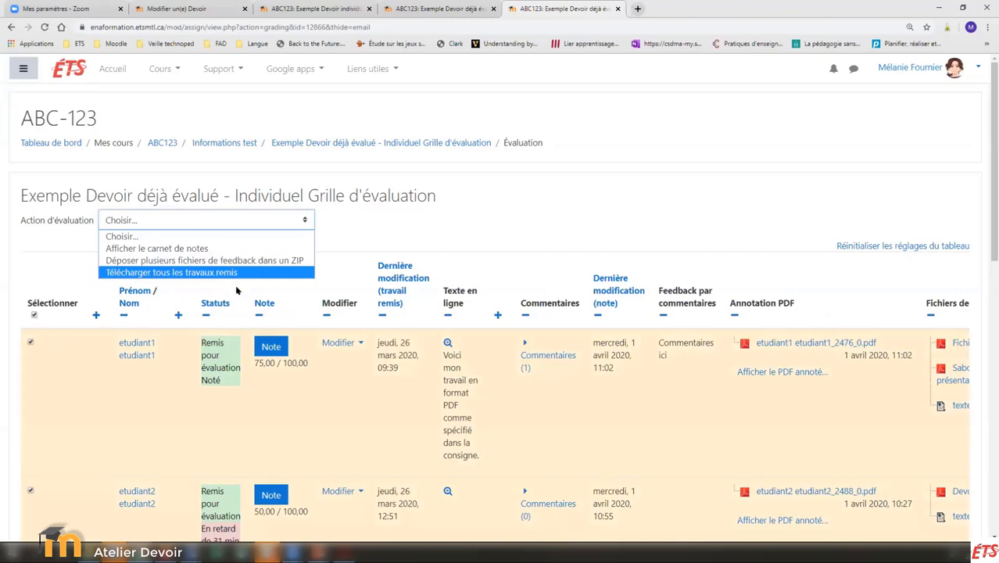
click(339, 271)
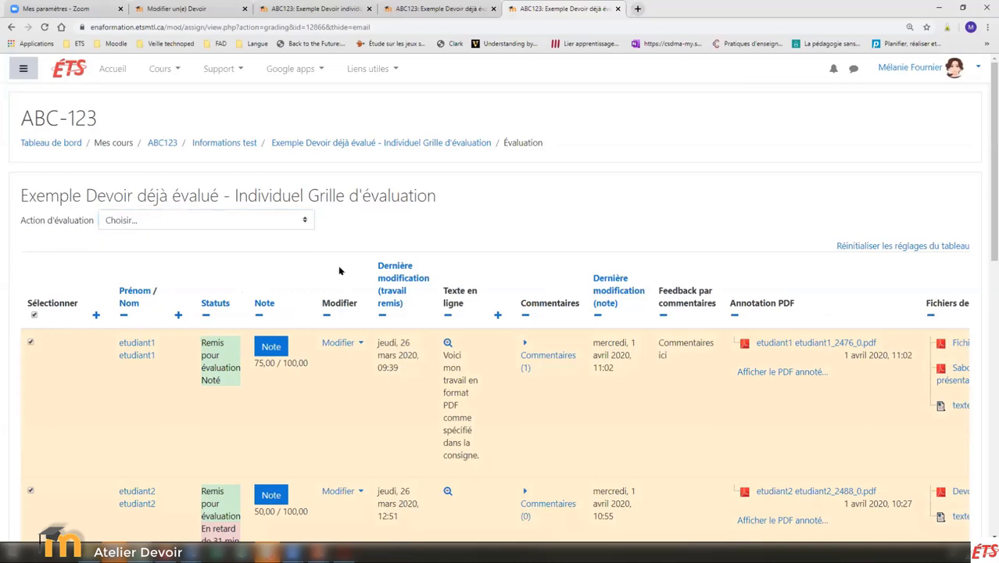
click(33, 314)
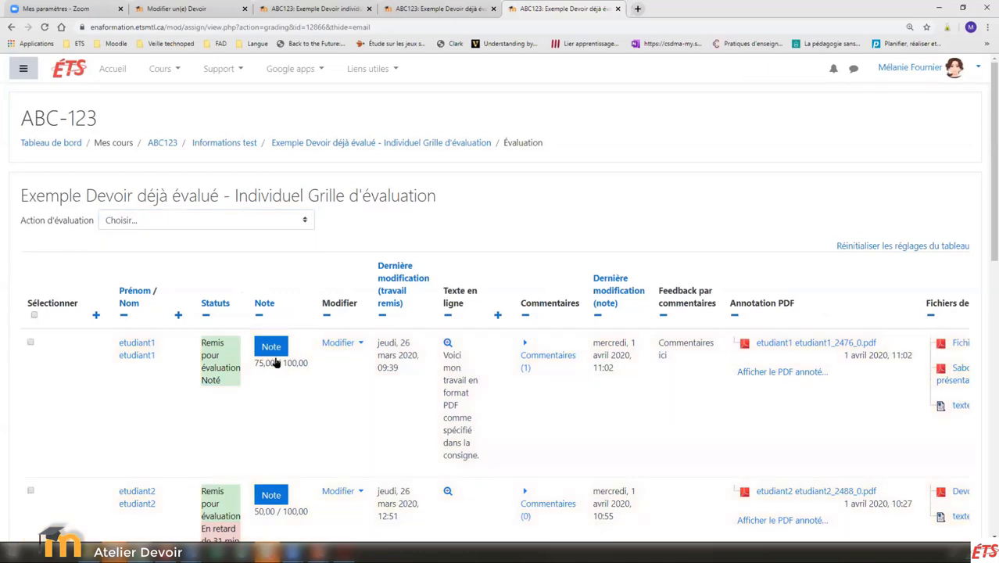
View the Modifier choices for the first student and review the notes and statuses of the other submissions.
click(341, 345)
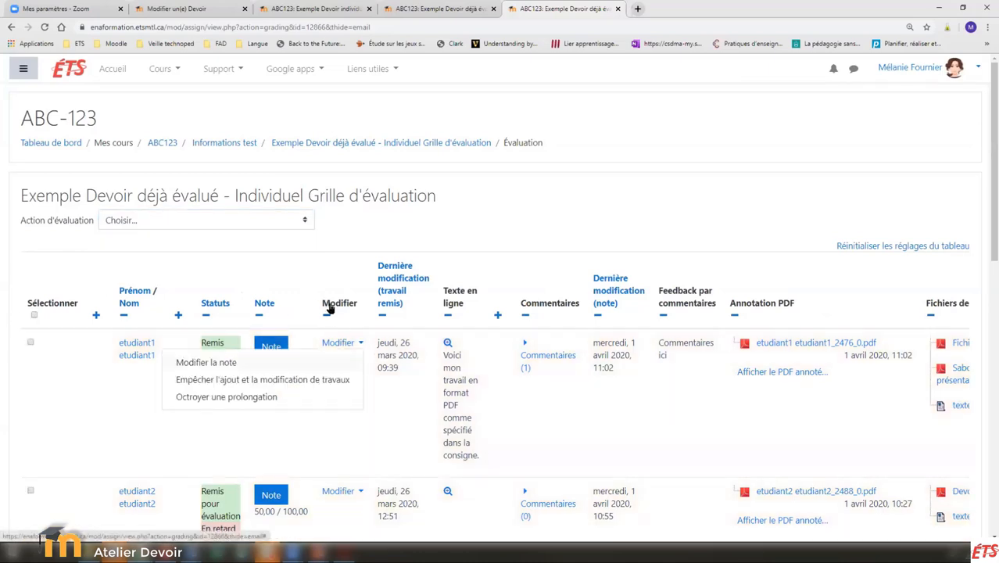
scroll(330, 308, down, 2)
scroll(330, 309, down, 2)
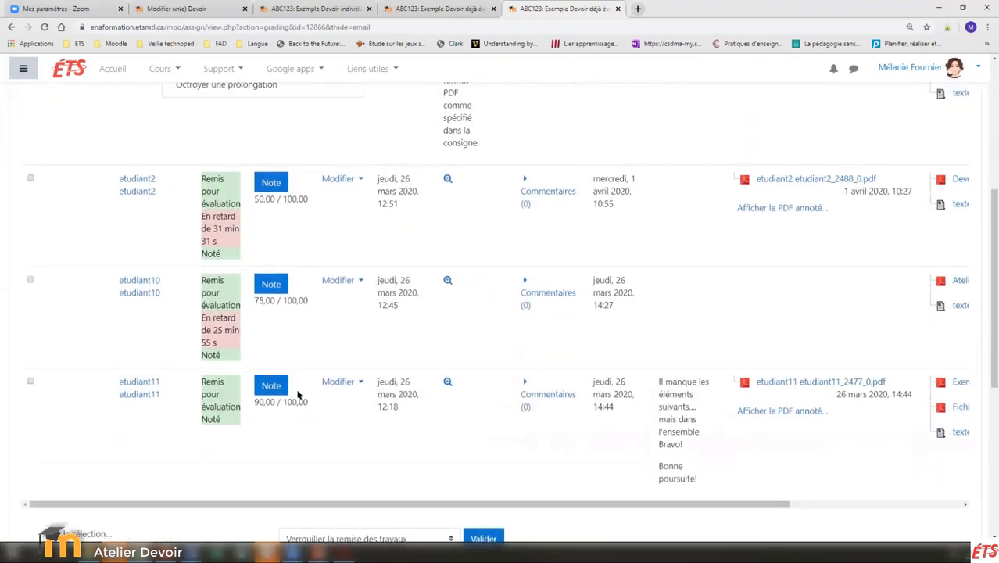
scroll(296, 397, up, 5)
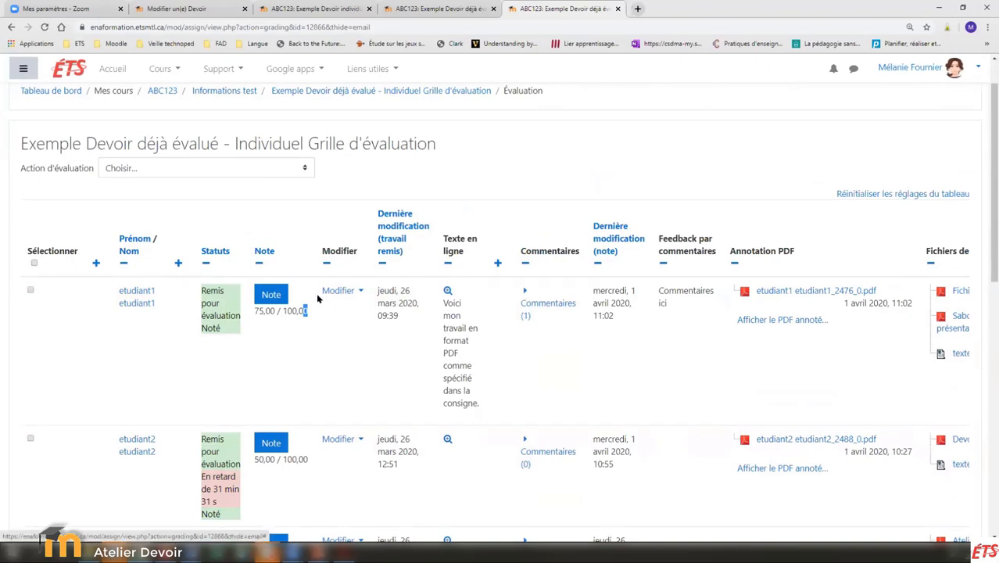
Open the first student's submission for grading and place a comment on the PDF above the document title.
click(267, 295)
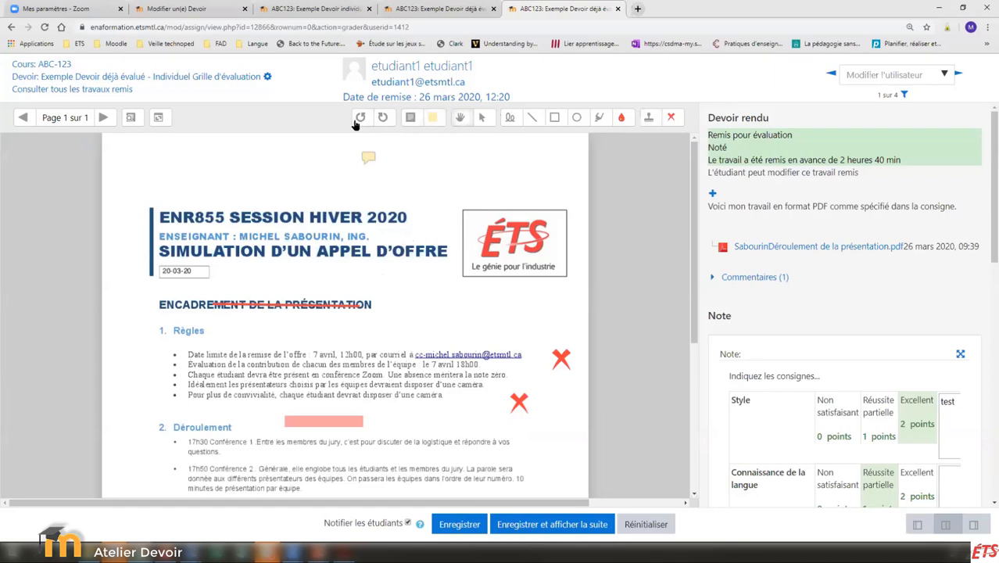
click(408, 119)
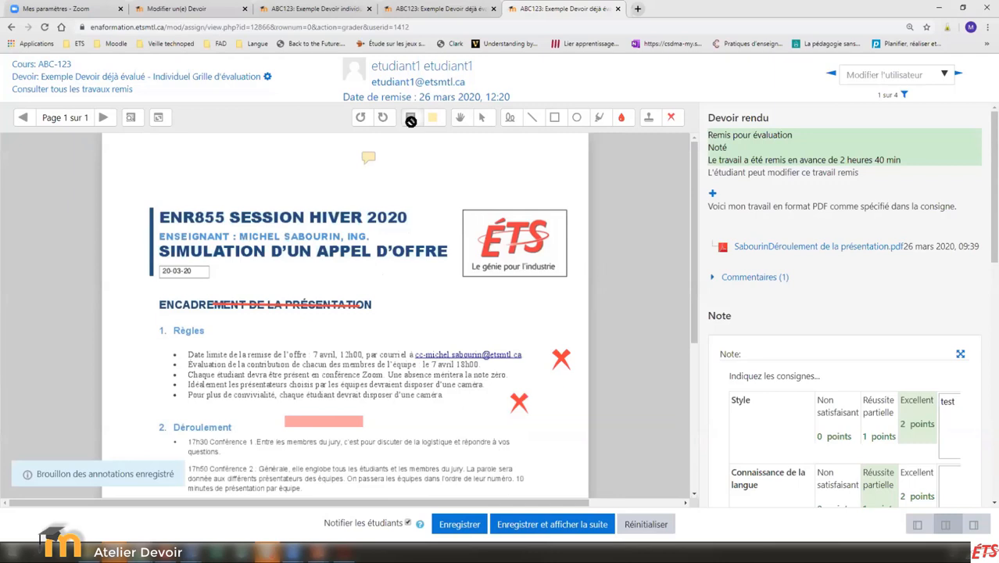
click(410, 180)
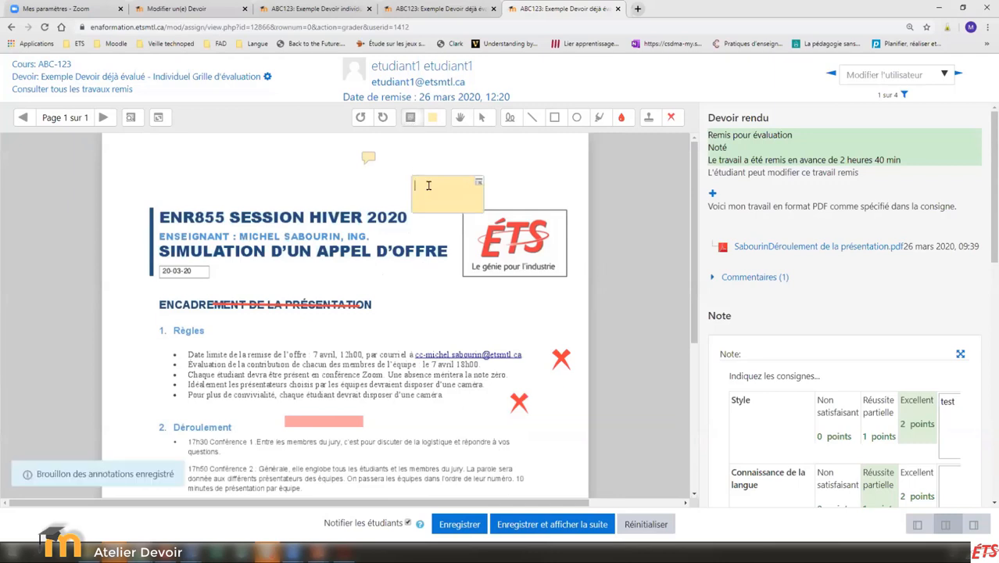
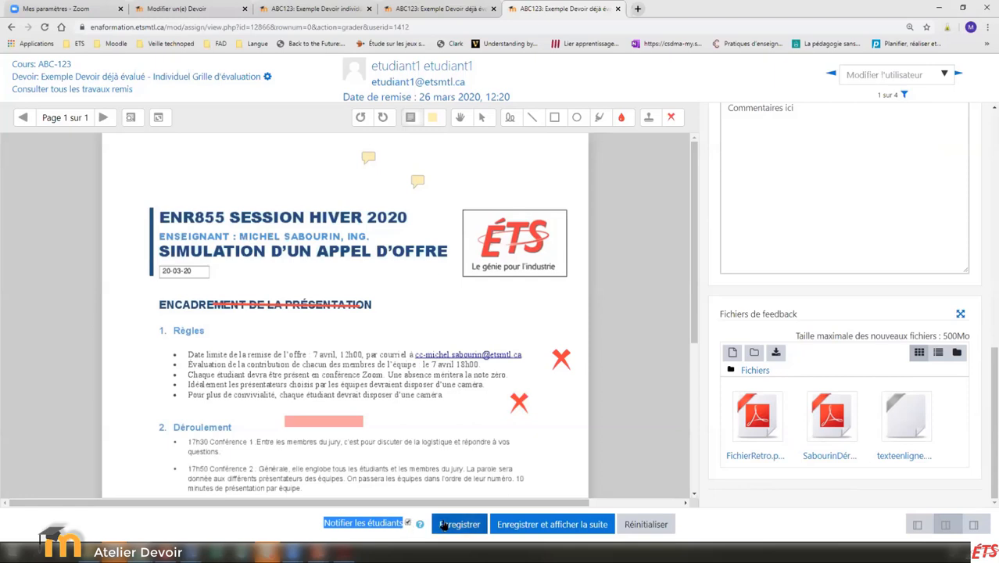
Save the first student's grade and feedback changes and dismiss the confirmation.
click(443, 526)
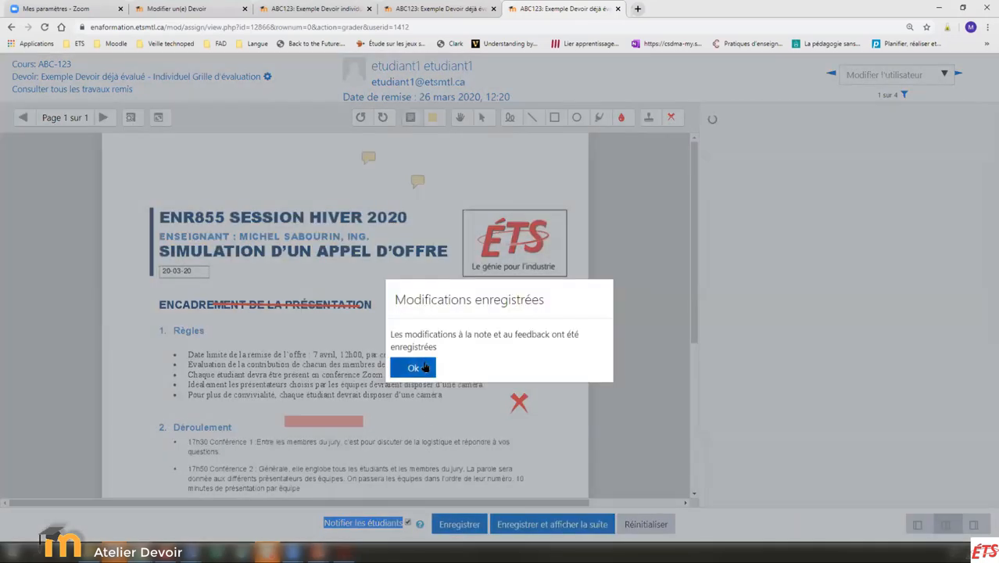
click(403, 364)
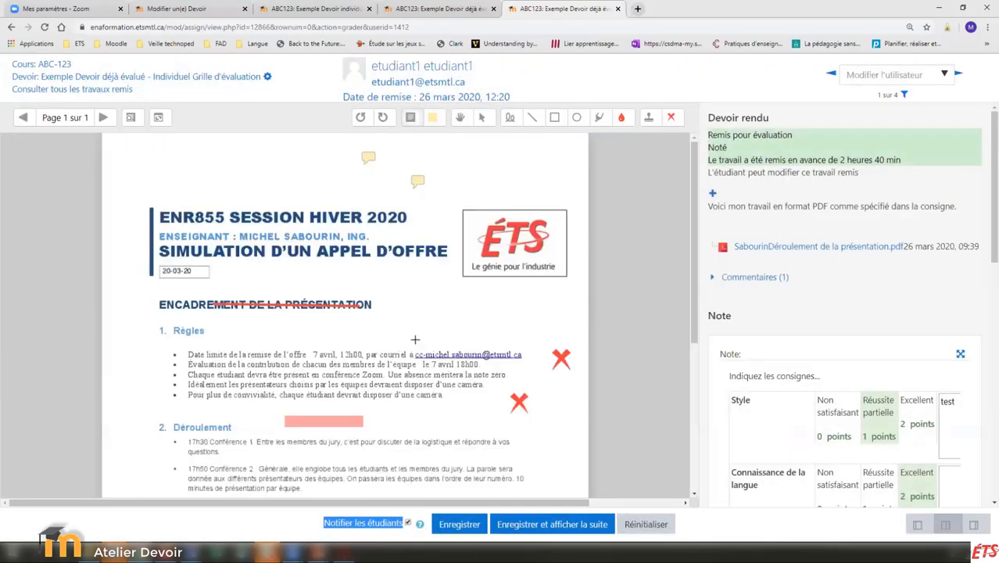
Return to the list of all submissions and review the students' notes, statuses and feedback along with the table display options.
click(57, 89)
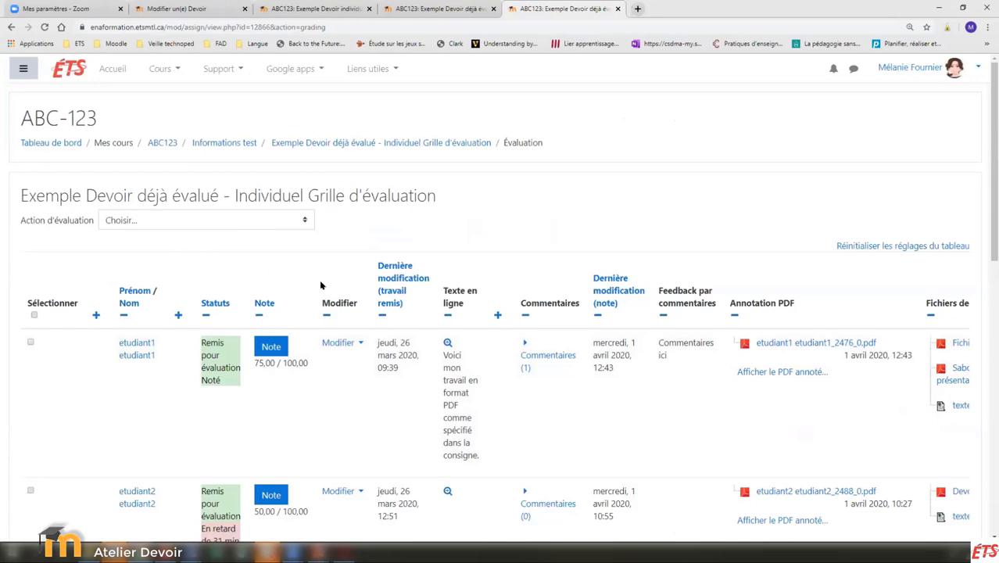
scroll(450, 361, down, 3)
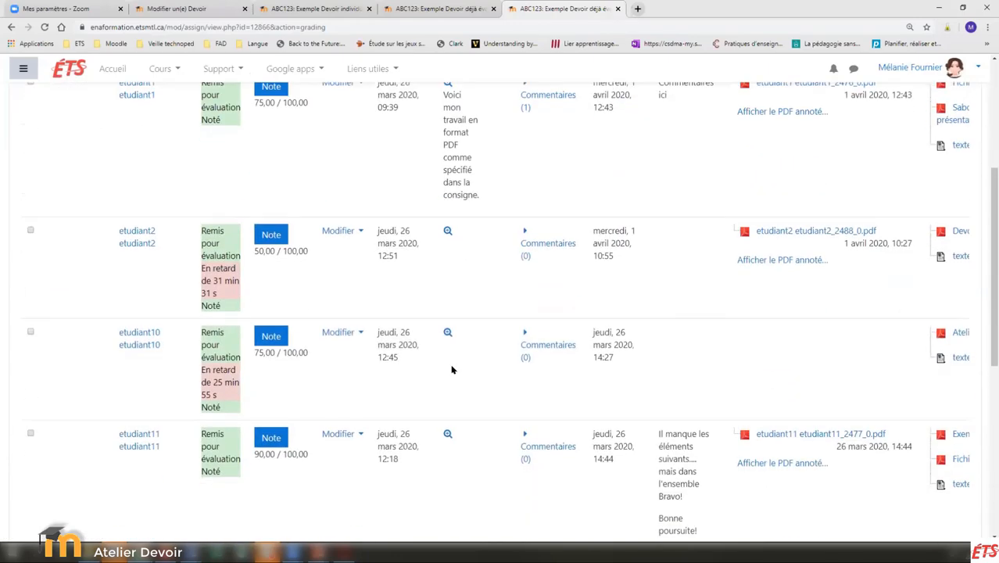
scroll(452, 369, down, 2)
scroll(510, 486, down, 1)
scroll(469, 452, down, 2)
scroll(469, 456, up, 1)
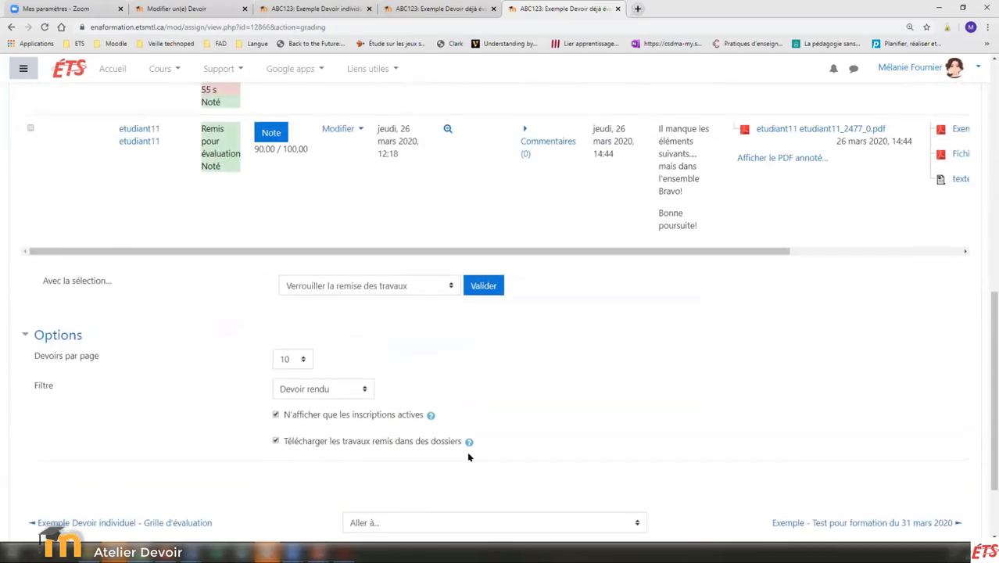
scroll(469, 459, up, 1)
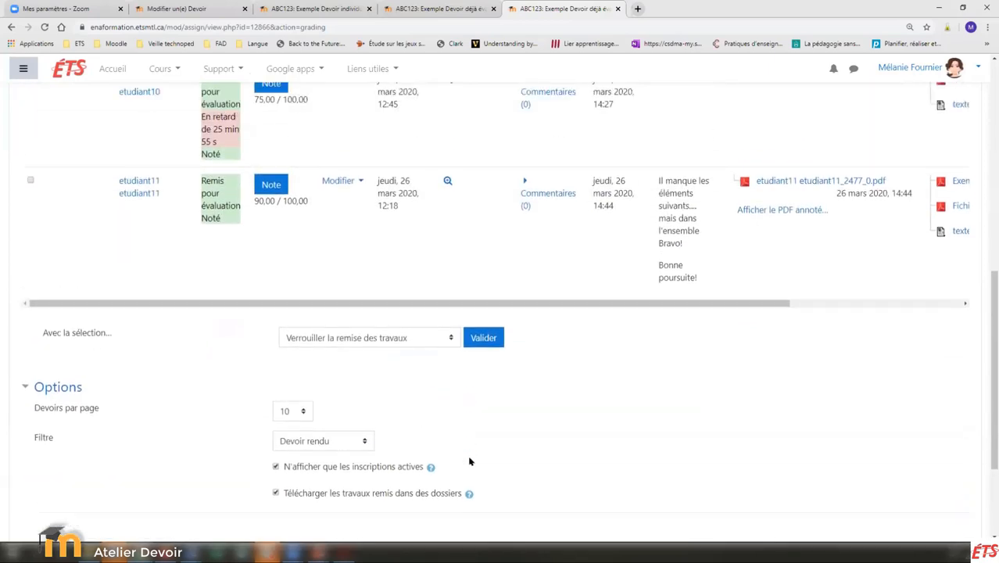
scroll(469, 463, up, 1)
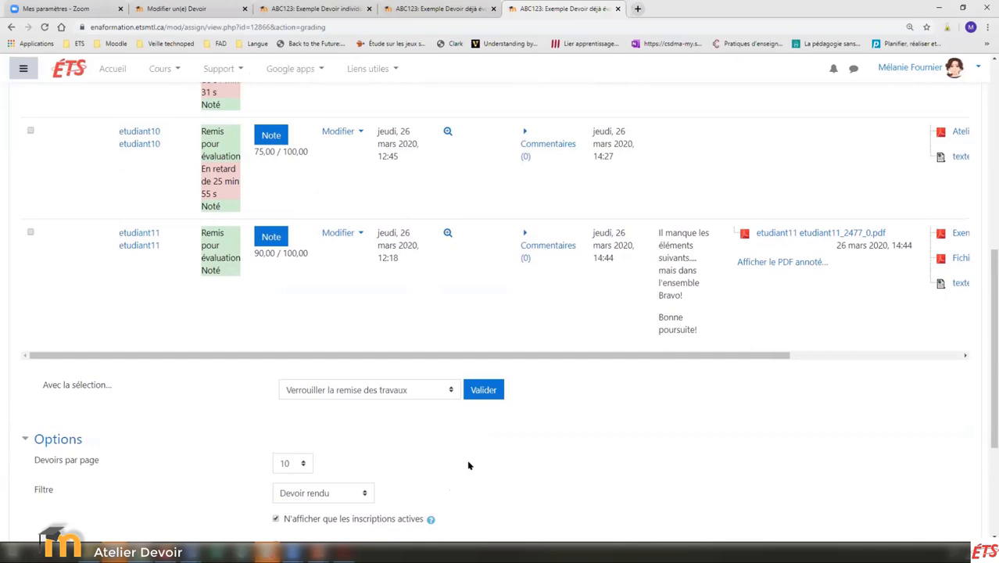
scroll(468, 465, up, 15)
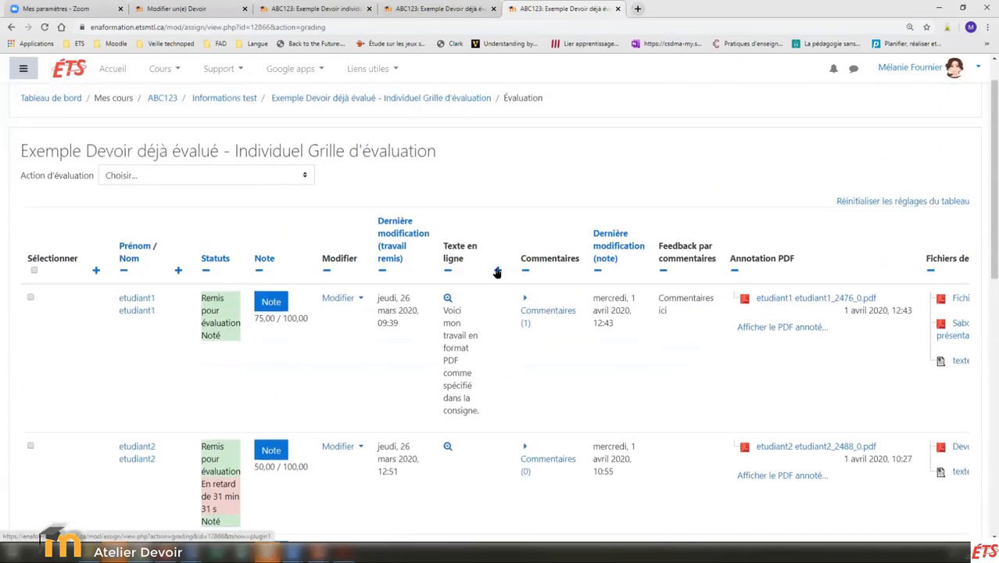
scroll(398, 457, down, 3)
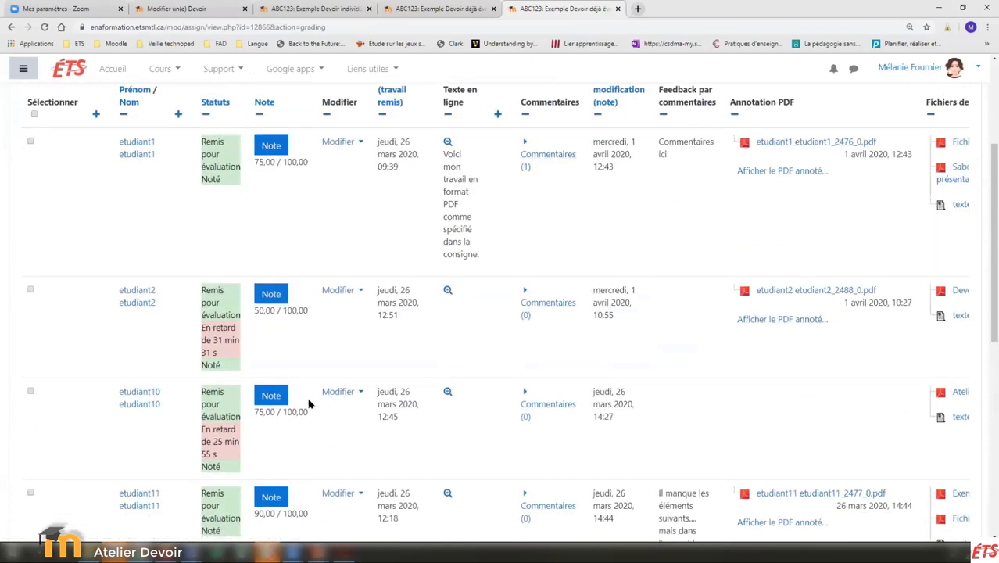
scroll(303, 377, up, 3)
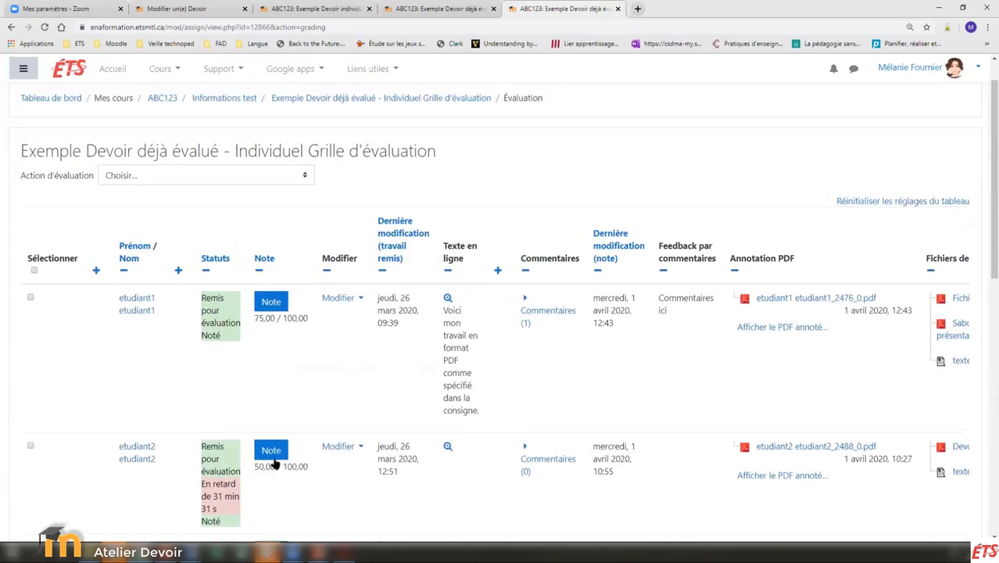
Switch to the student's Firefox window, review the PDF assignment's submission status, and show the teacher's Chrome grading table for that assignment beside it.
click(267, 301)
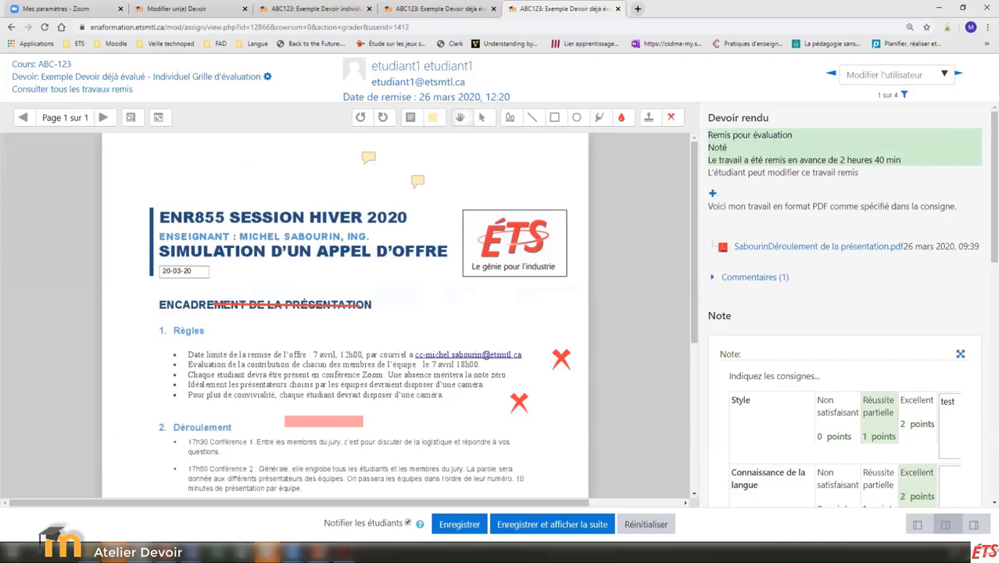
click(267, 552)
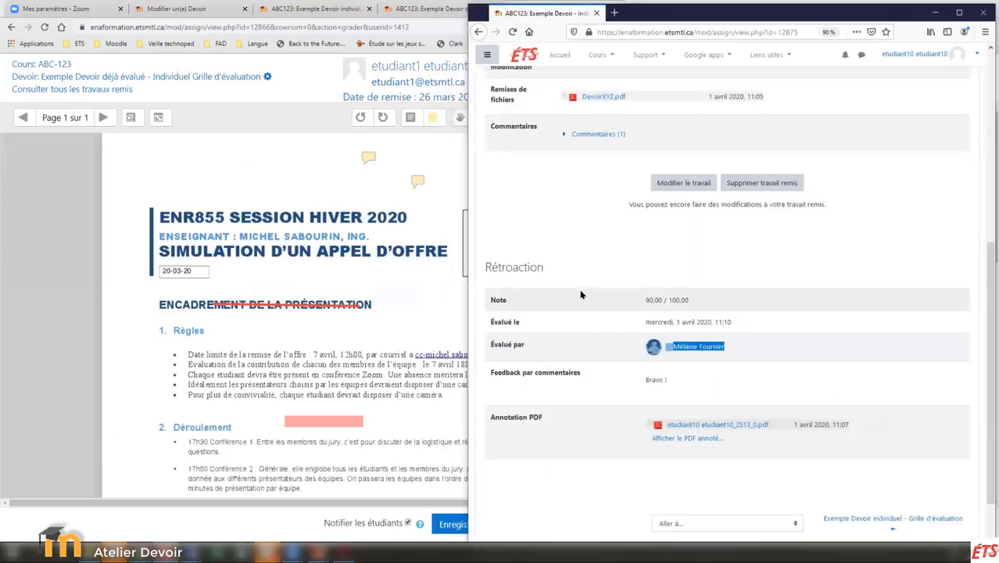
scroll(583, 296, up, 5)
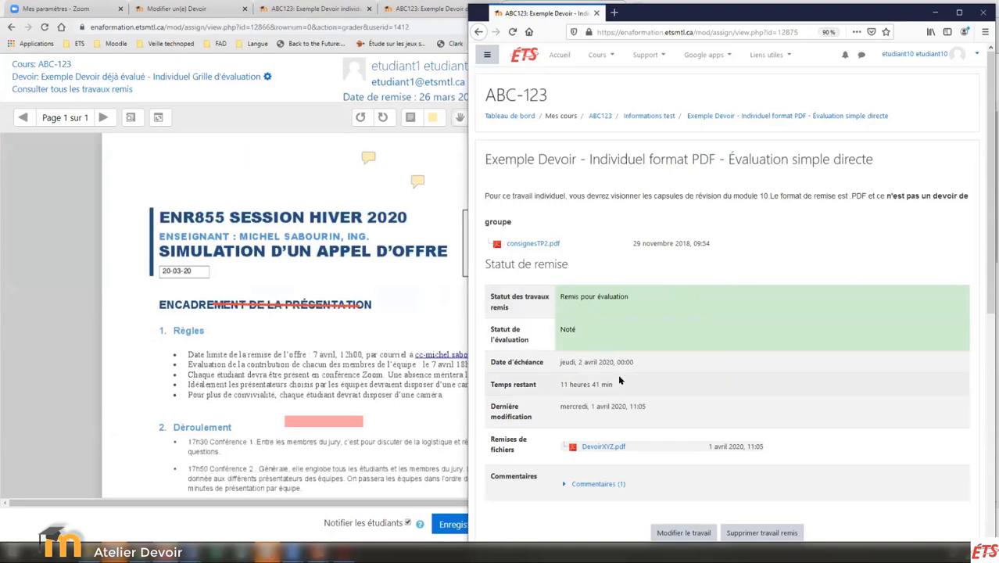
scroll(619, 380, down, 2)
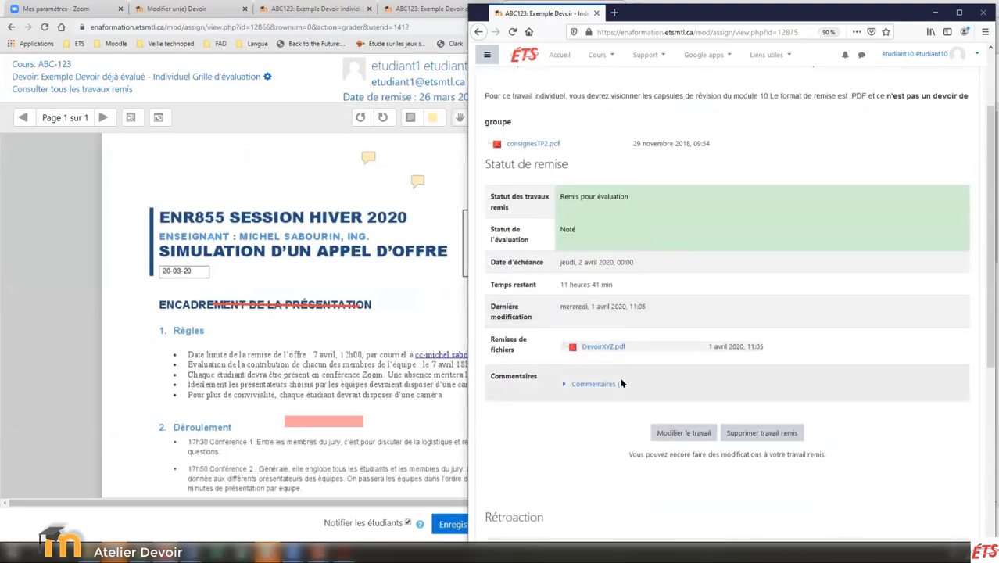
scroll(621, 383, up, 2)
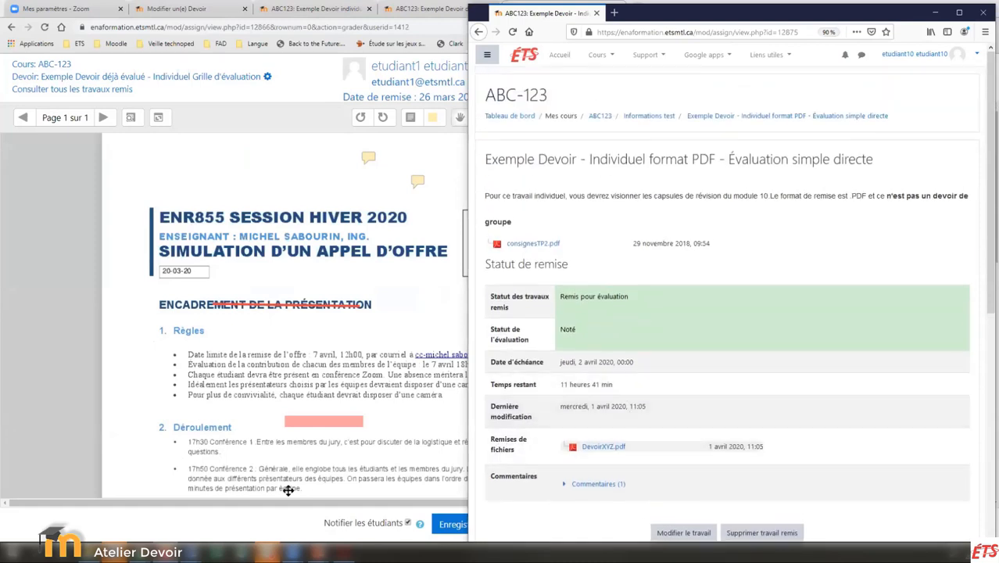
mouse_move(139, 552)
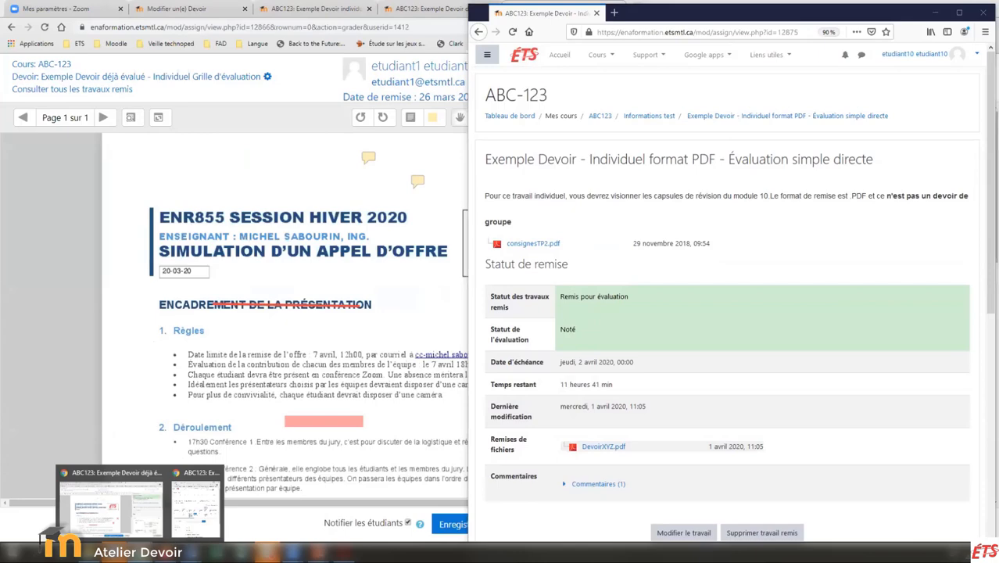
click(185, 510)
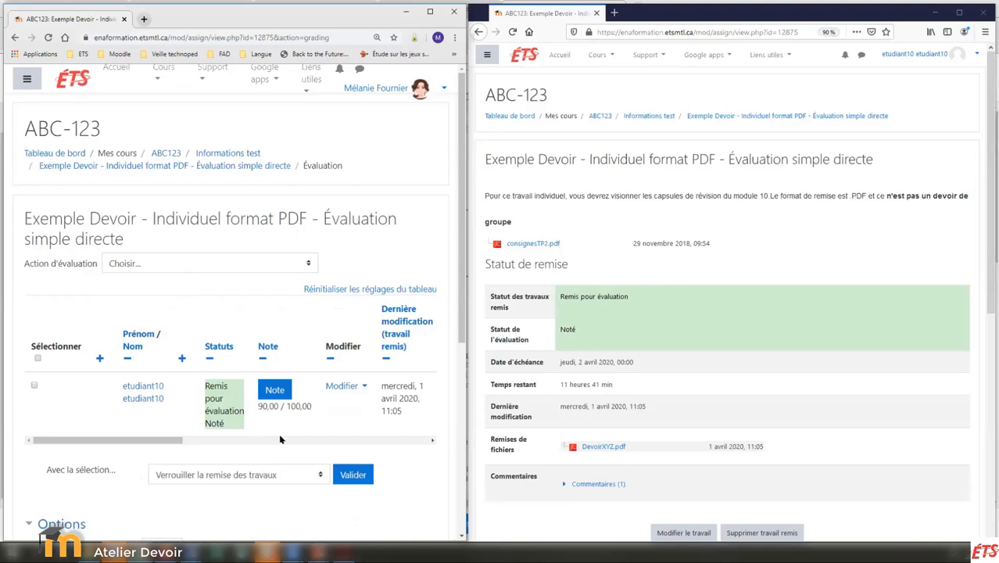
Examine the Rétroaction section in the student's view, including the note, feedback comment and annotated PDF file.
scroll(715, 481, down, 3)
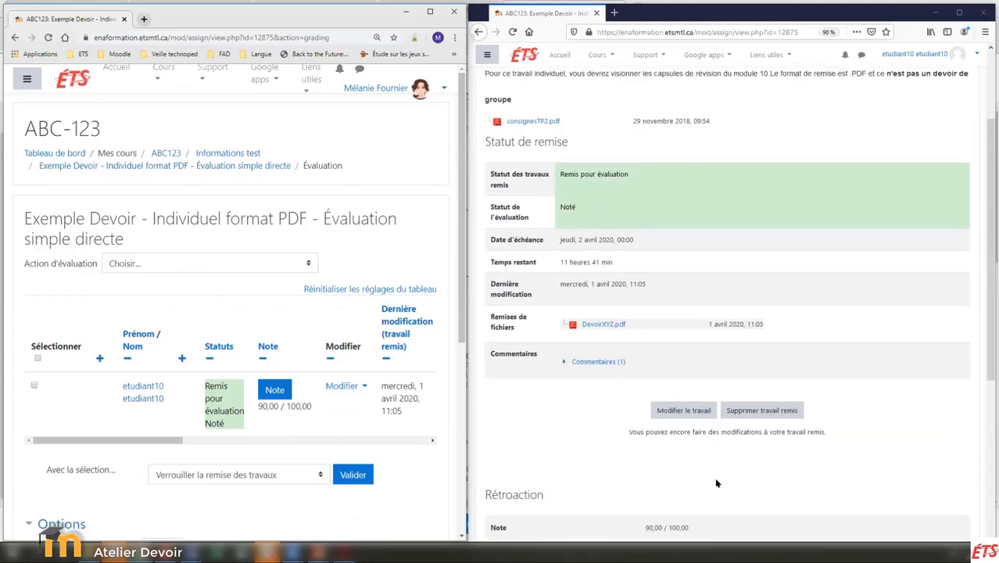
scroll(715, 483, down, 6)
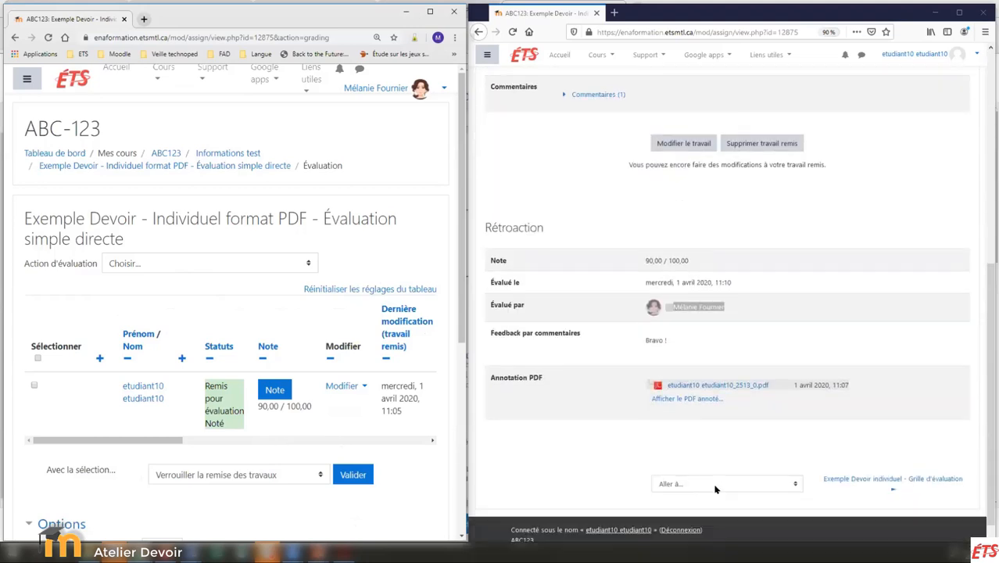
scroll(715, 488, down, 1)
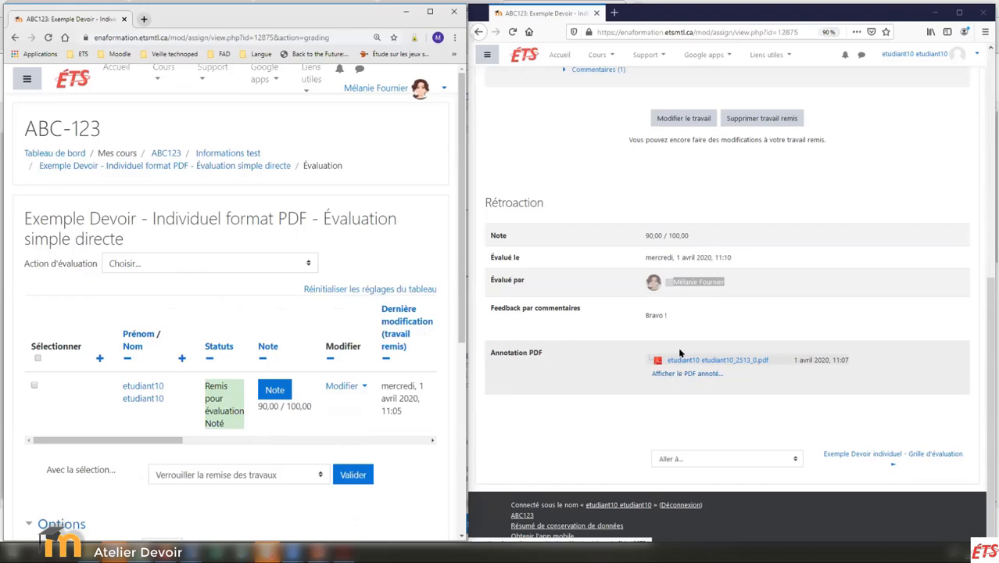
click(721, 384)
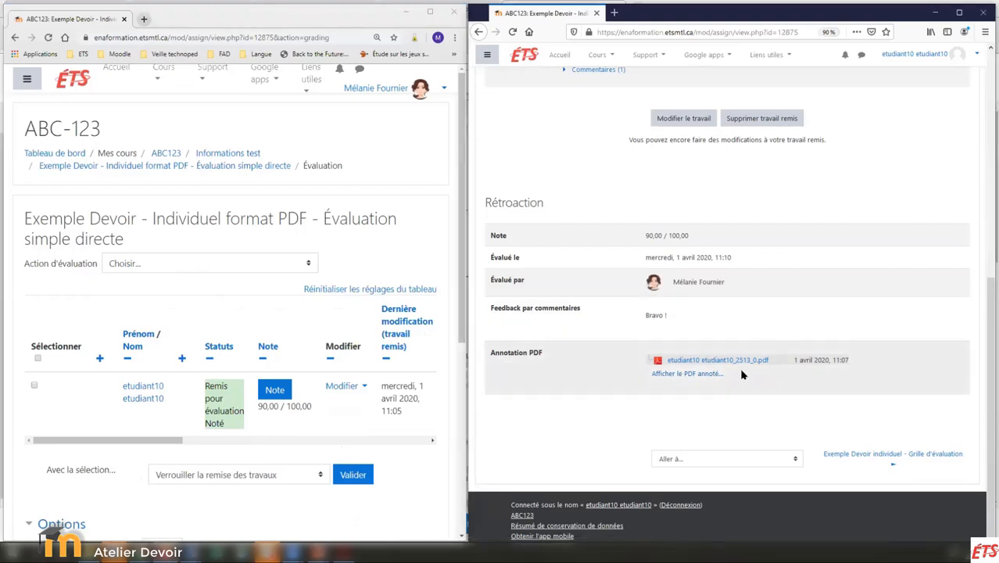
drag(743, 375, 665, 353)
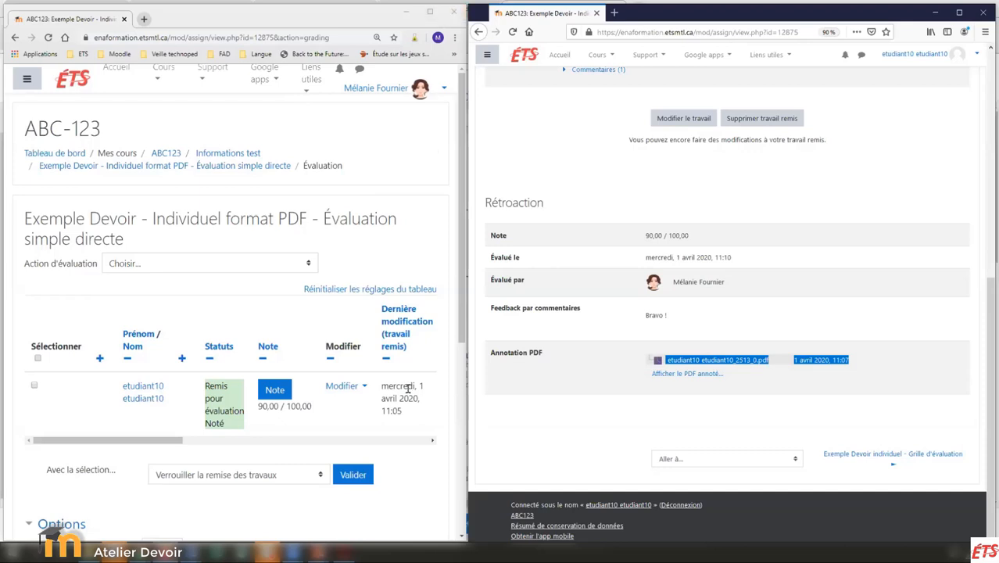
Open the student's DevoirXYZ.pdf submission for grading in the teacher's window and display the comment annotated on the PDF.
click(460, 172)
scroll(460, 173, down, 1)
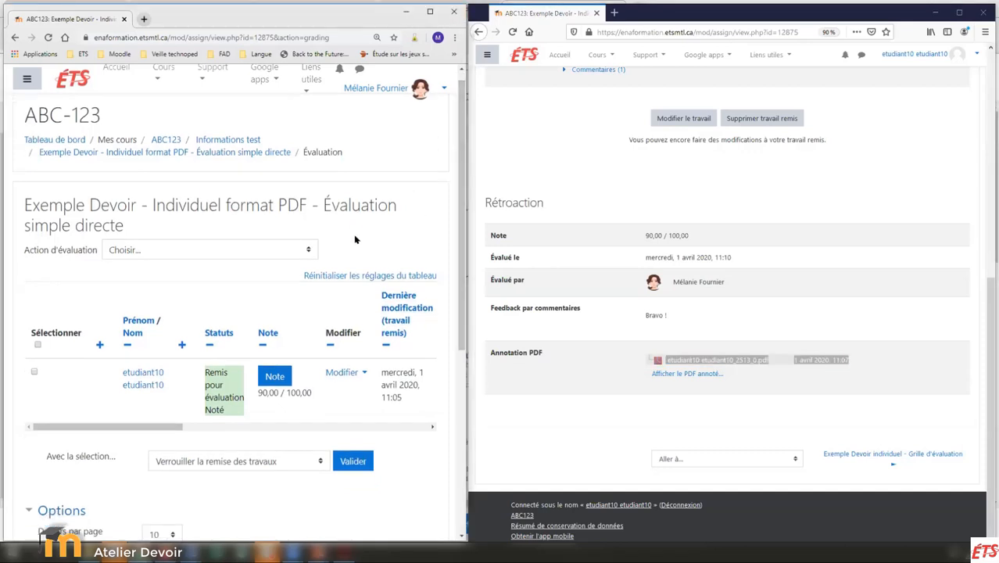
key(ctrl+minus)
key(ctrl+minus)
key(ctrl+minus)
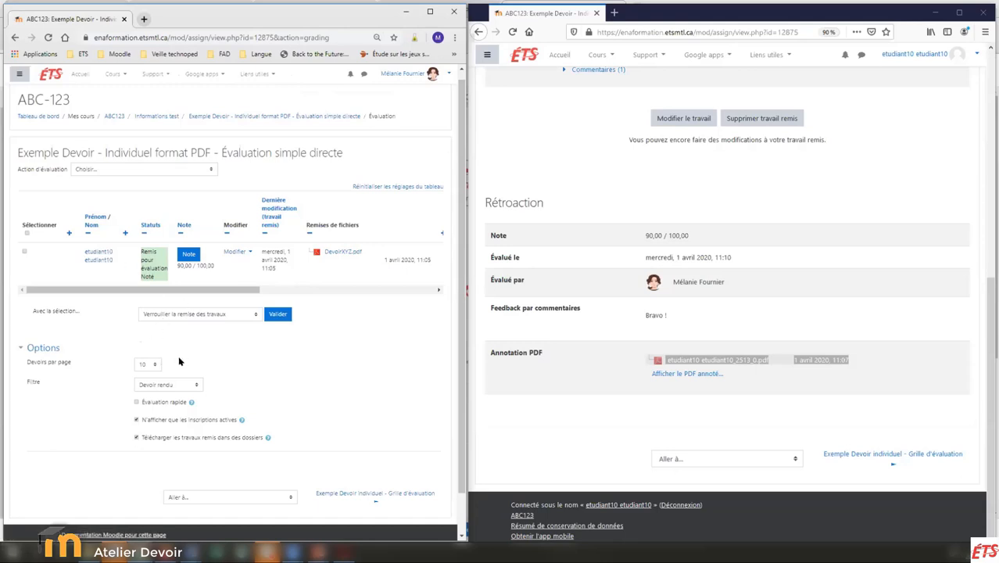
click(188, 257)
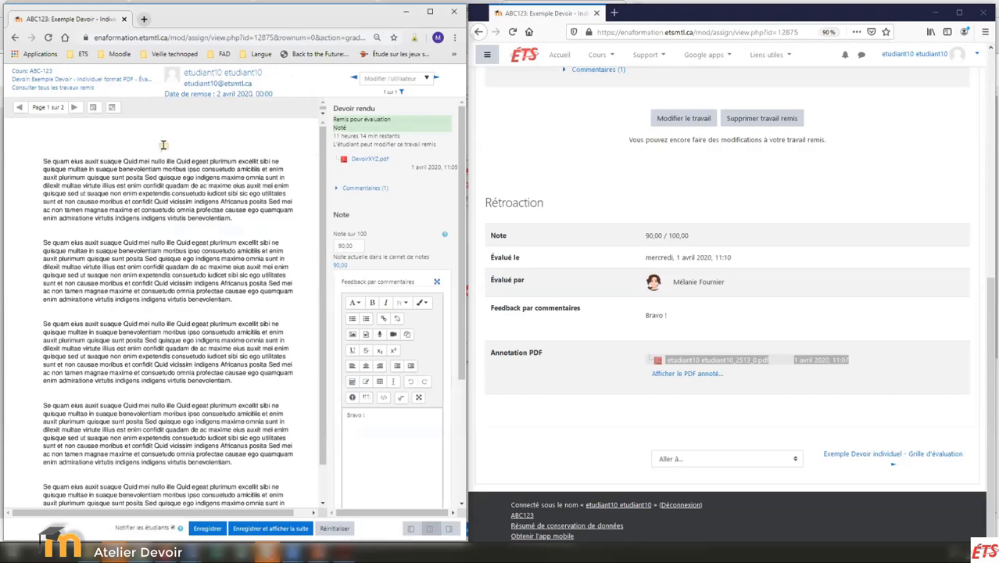
double_click(163, 146)
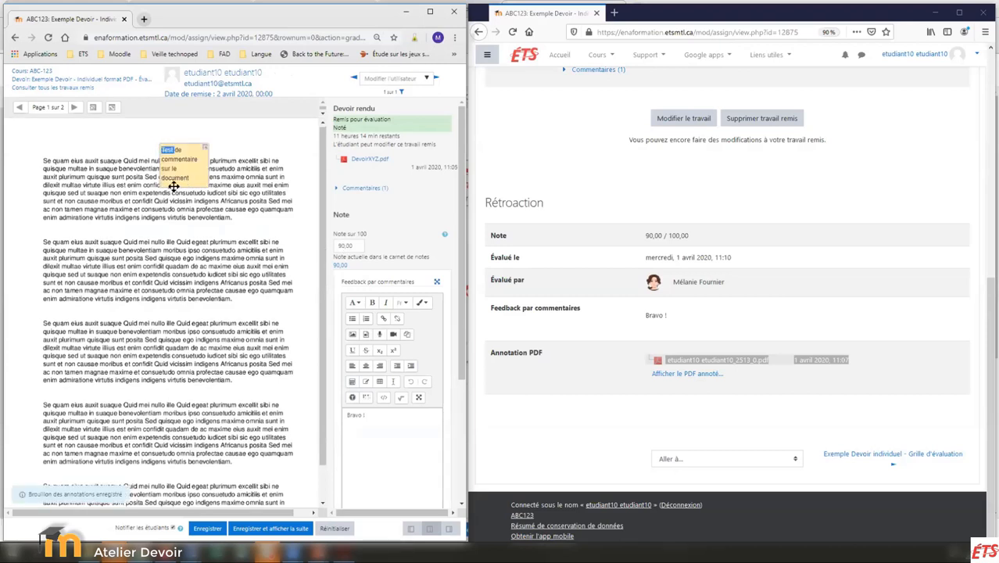
Expand the submission comments and save a new comment reading "autre type de commentaire!".
click(372, 191)
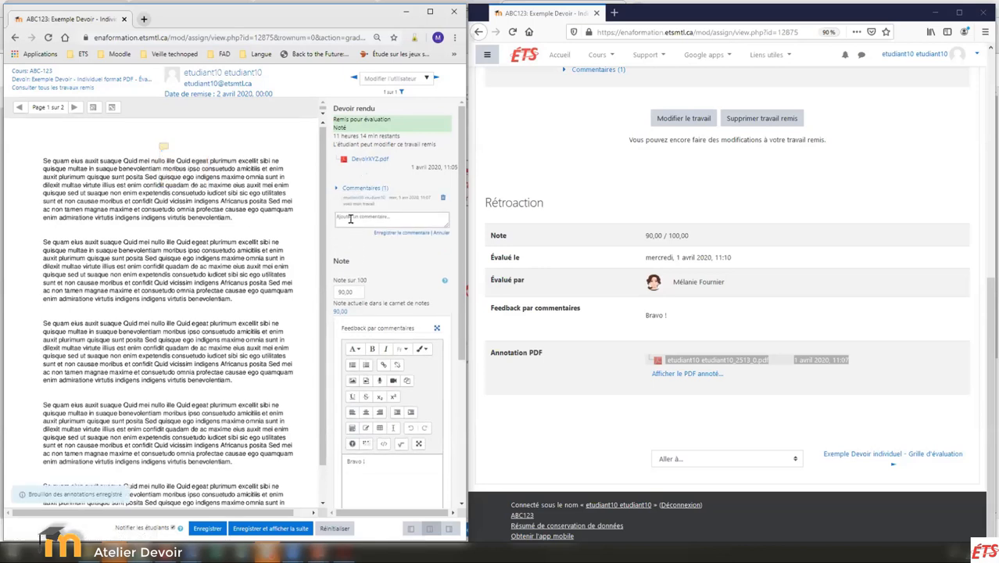
click(350, 219)
text(au)
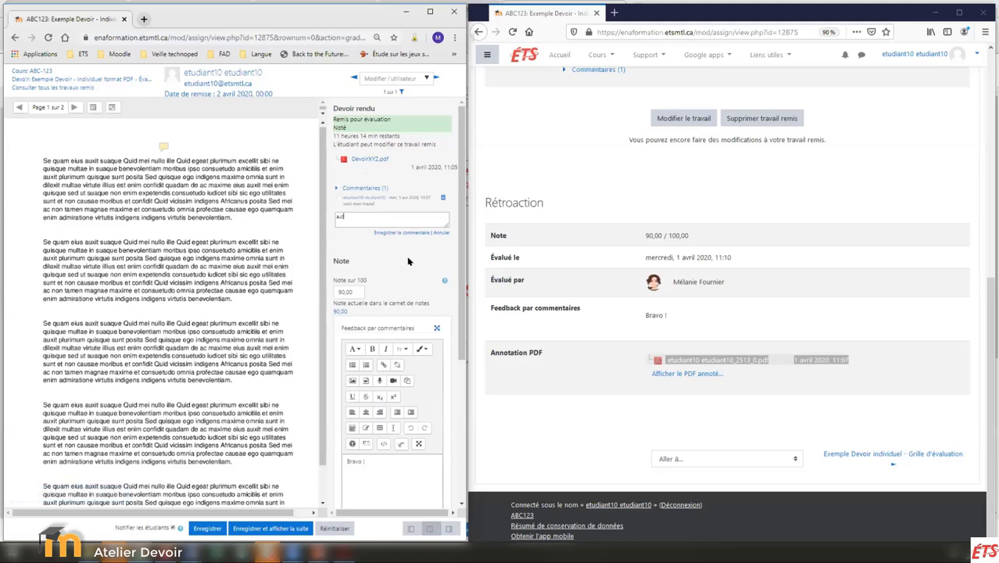
text(tre type de commentaire!)
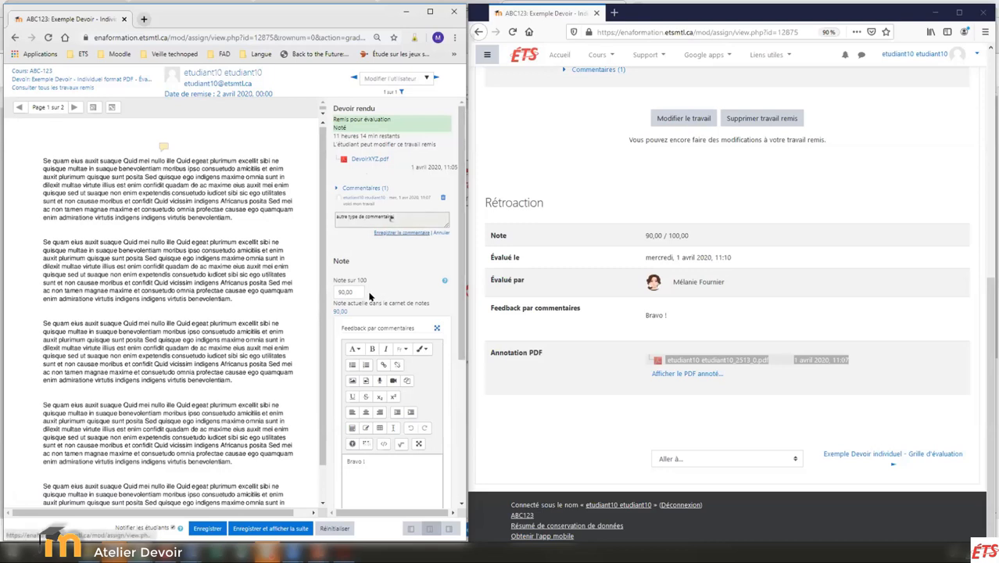
Set the student's note sur 100 to 95 and place the cursor in the existing feedback comment.
drag(336, 310, 467, 305)
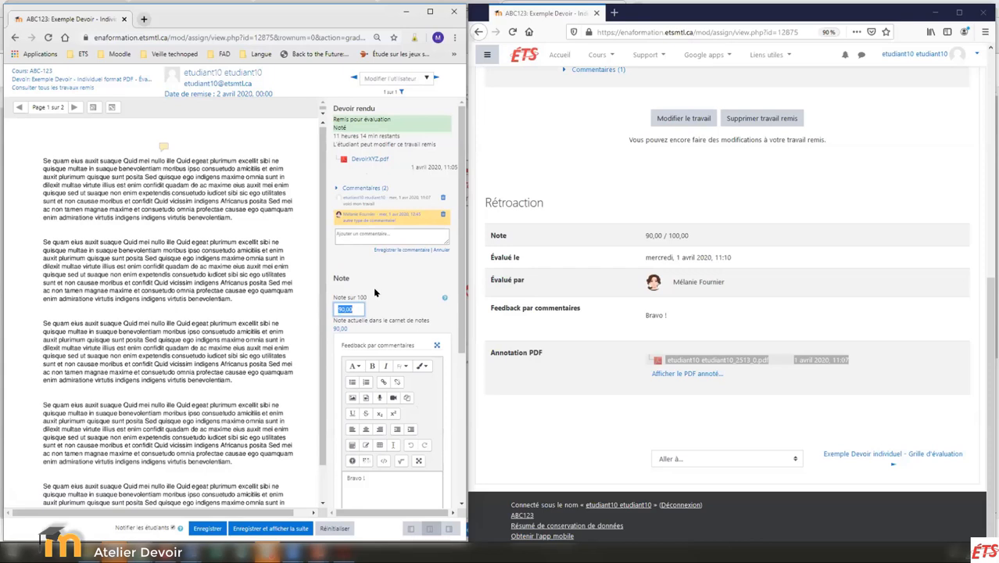
text(95)
scroll(371, 293, down, 1)
scroll(367, 291, down, 1)
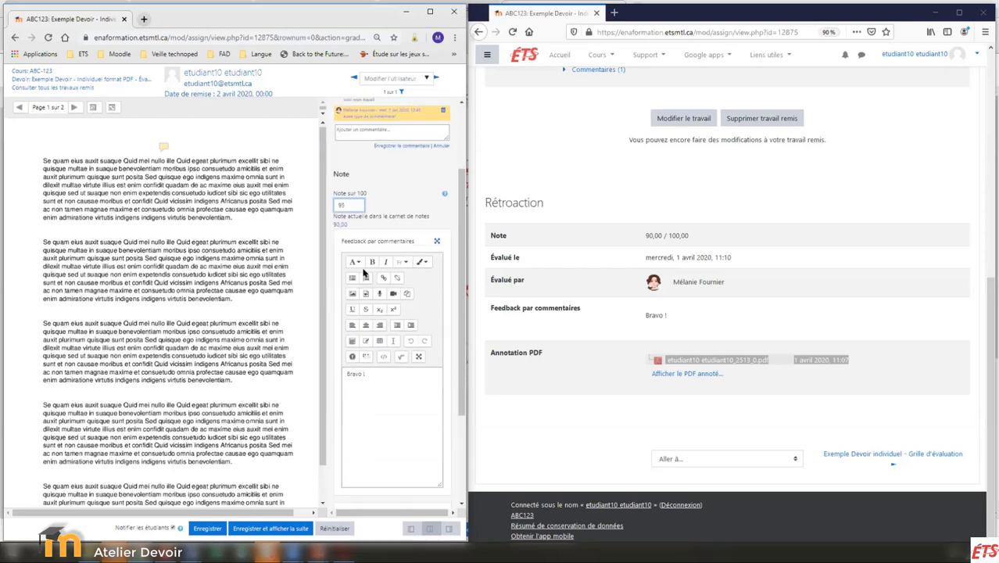
scroll(346, 254, down, 1)
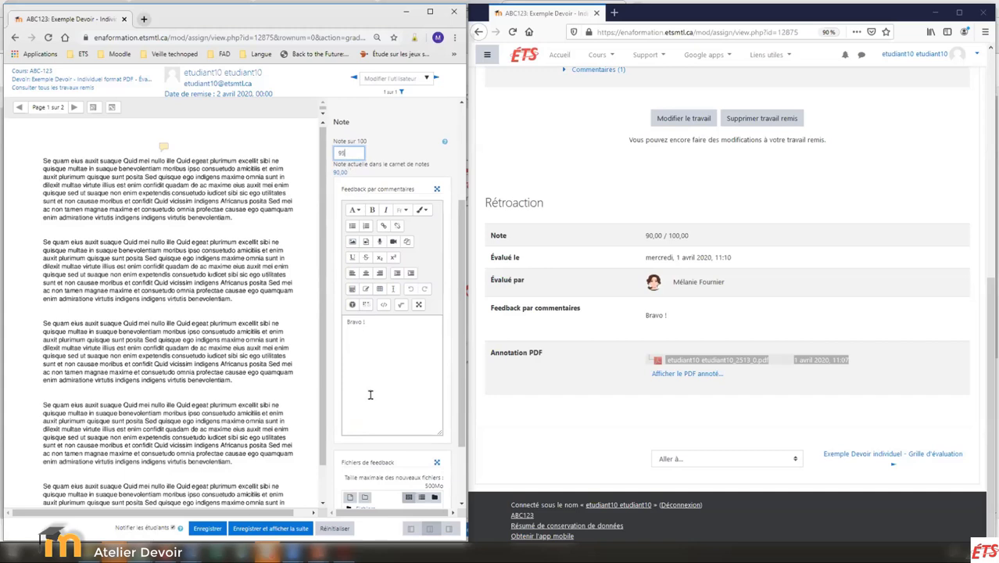
click(384, 321)
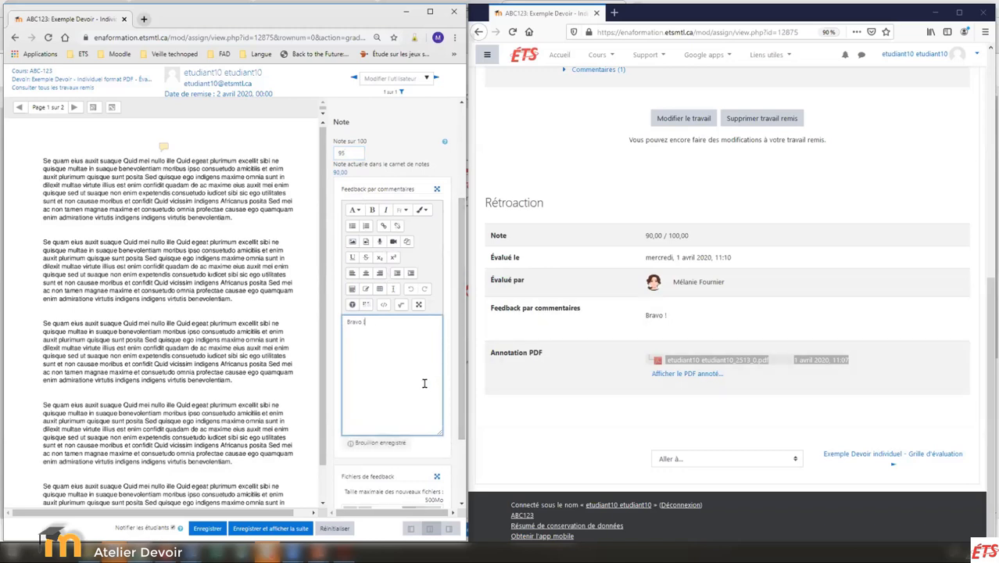
Add FichierRetro.pdf to the feedback files and save the student's grade and feedback.
scroll(423, 383, down, 2)
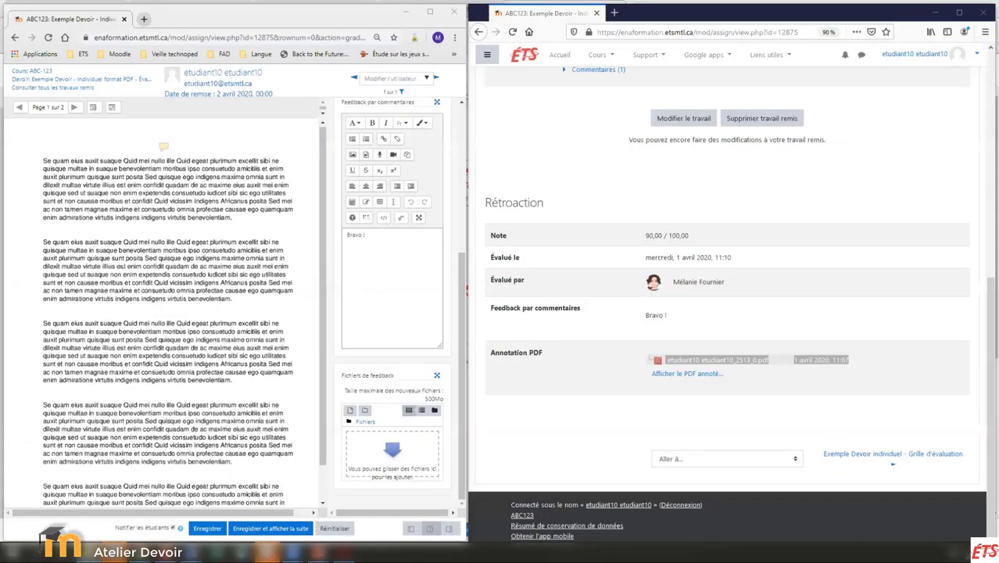
drag(351, 512, 394, 475)
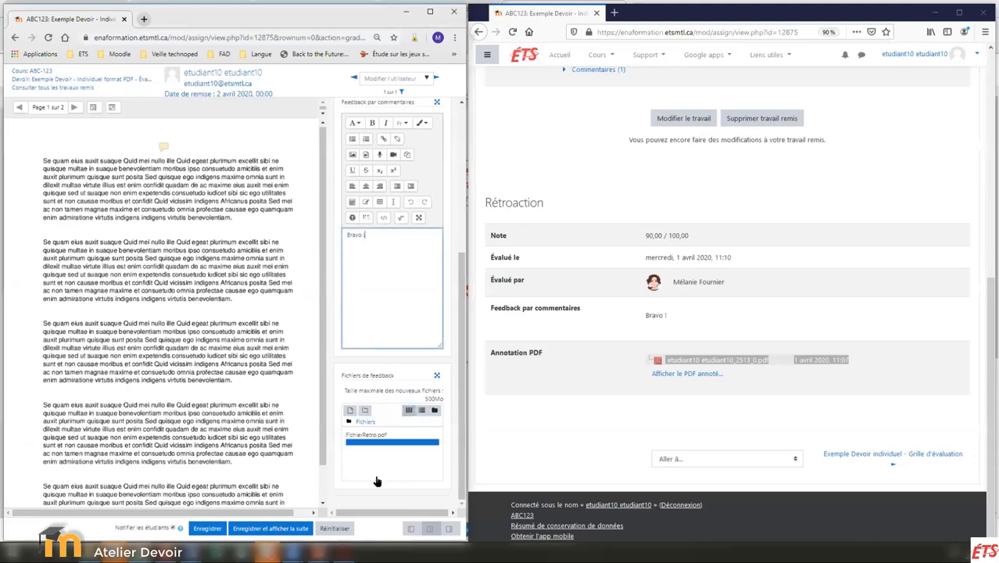
scroll(274, 404, down, 3)
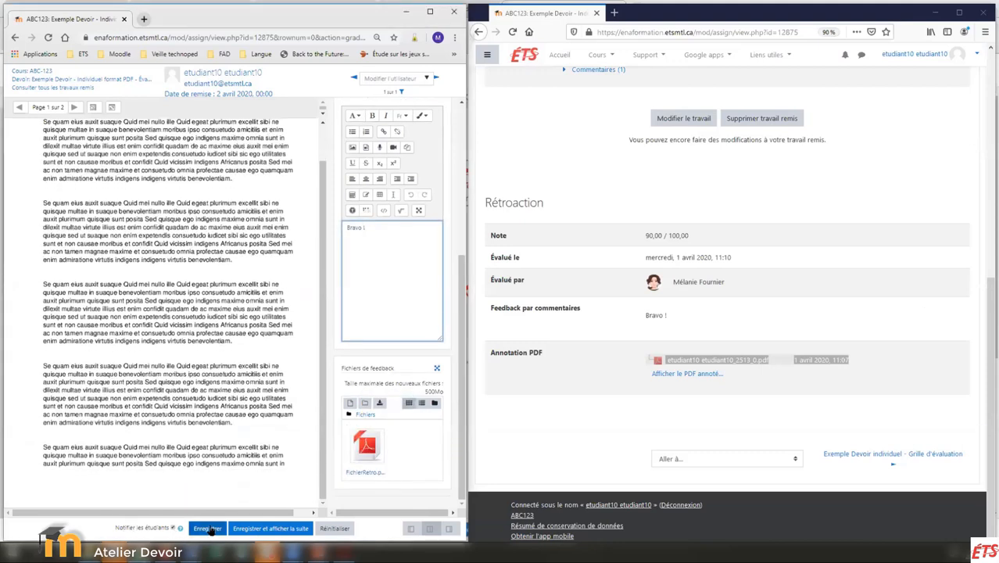
click(208, 528)
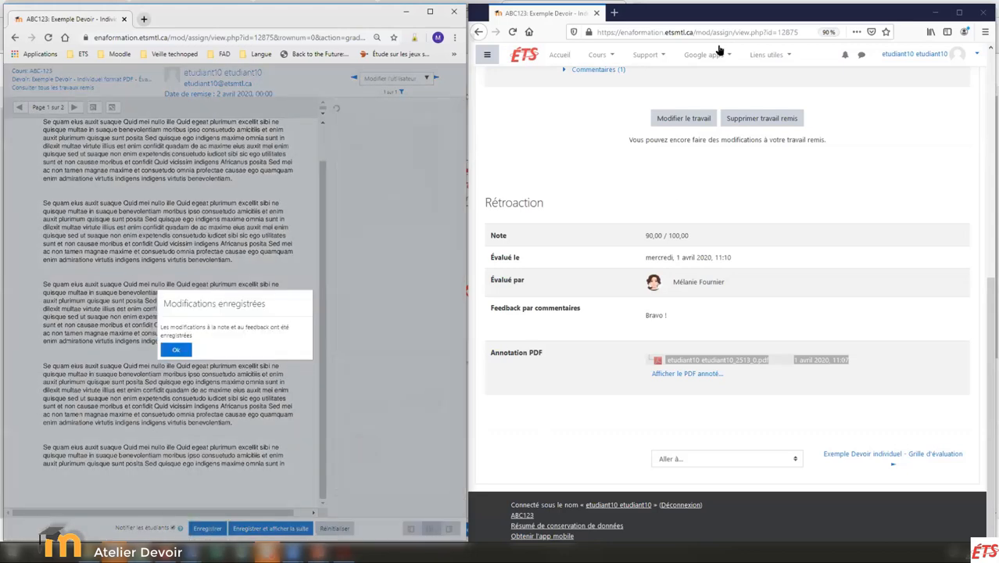
Reload the student's assignment page and review the note, feedback comment, annotated PDF and feedback file under Rétroaction.
click(733, 29)
key(Return)
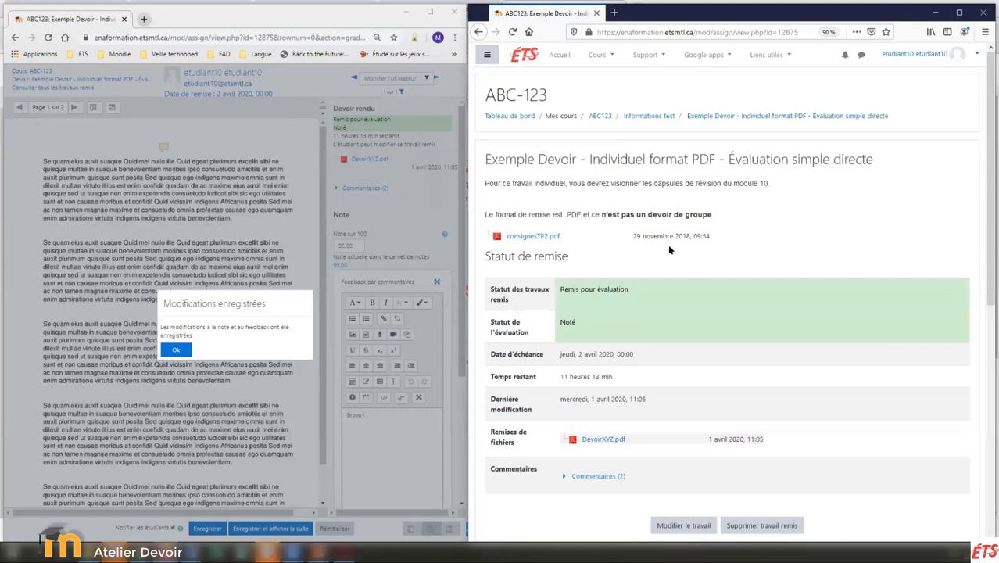
scroll(604, 245, down, 1)
scroll(604, 245, down, 2)
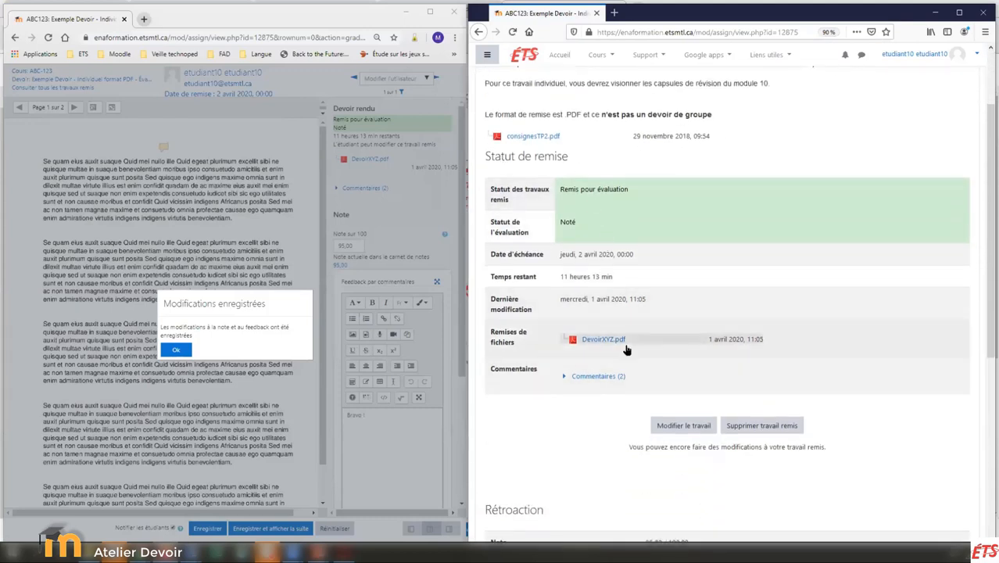
scroll(627, 349, down, 8)
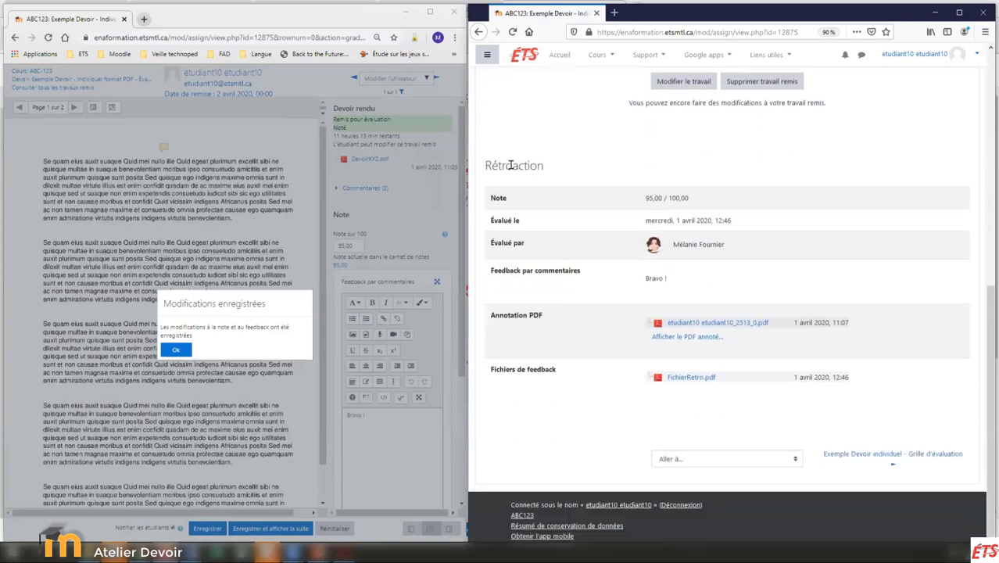
drag(644, 198, 680, 210)
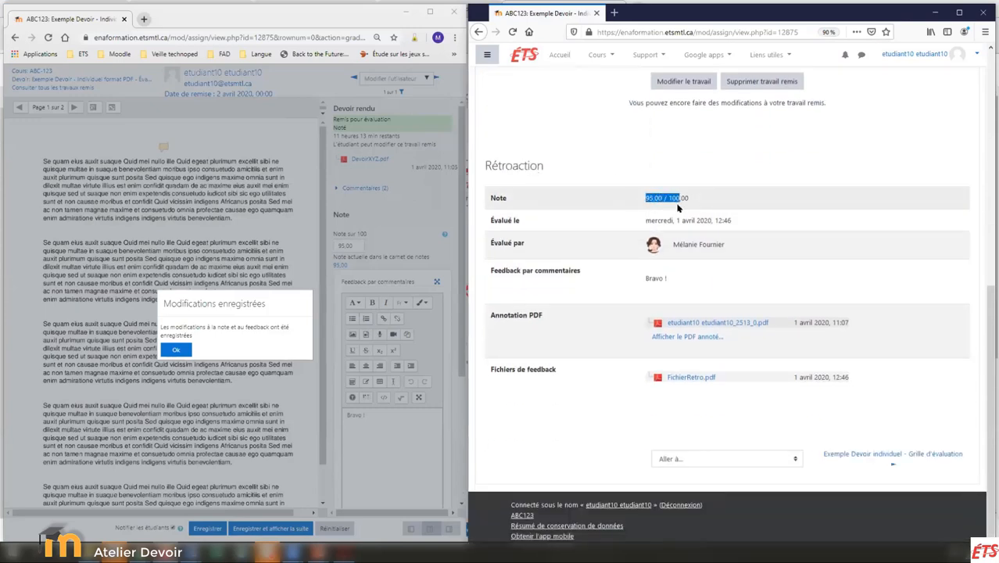
click(734, 226)
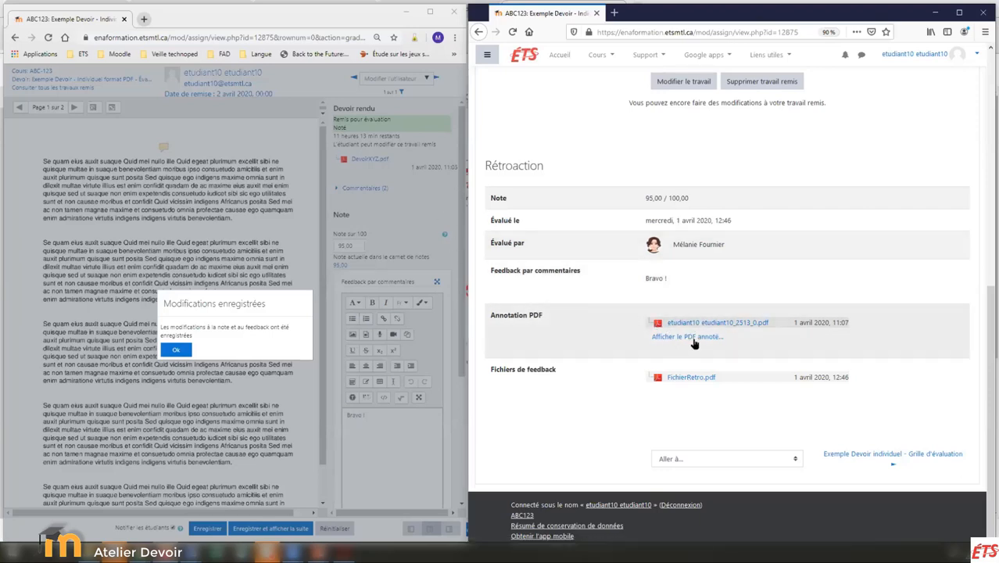
click(689, 380)
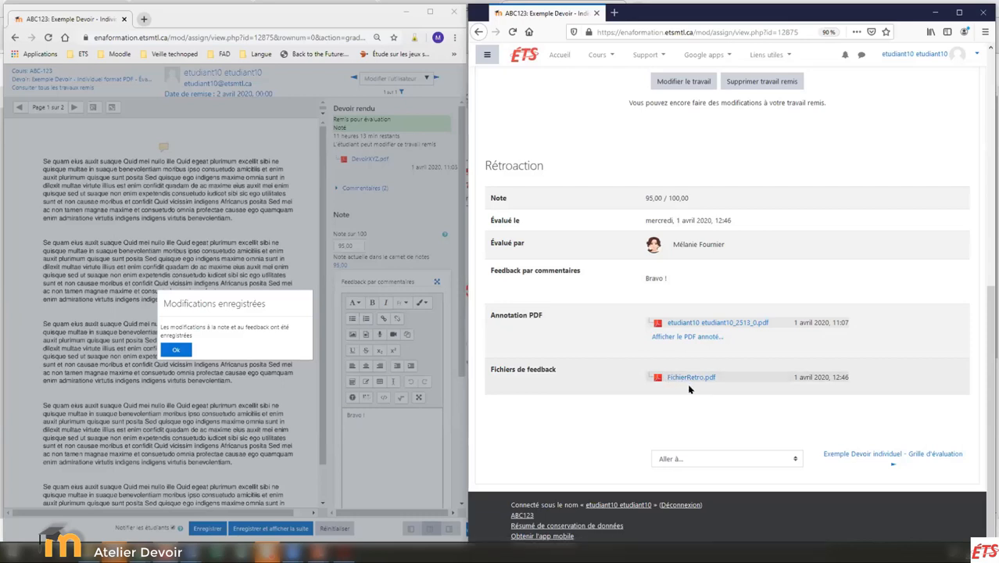
Check the student's notifications, then reload the page and check the notifications and messages again.
scroll(688, 383, up, 3)
scroll(687, 383, up, 7)
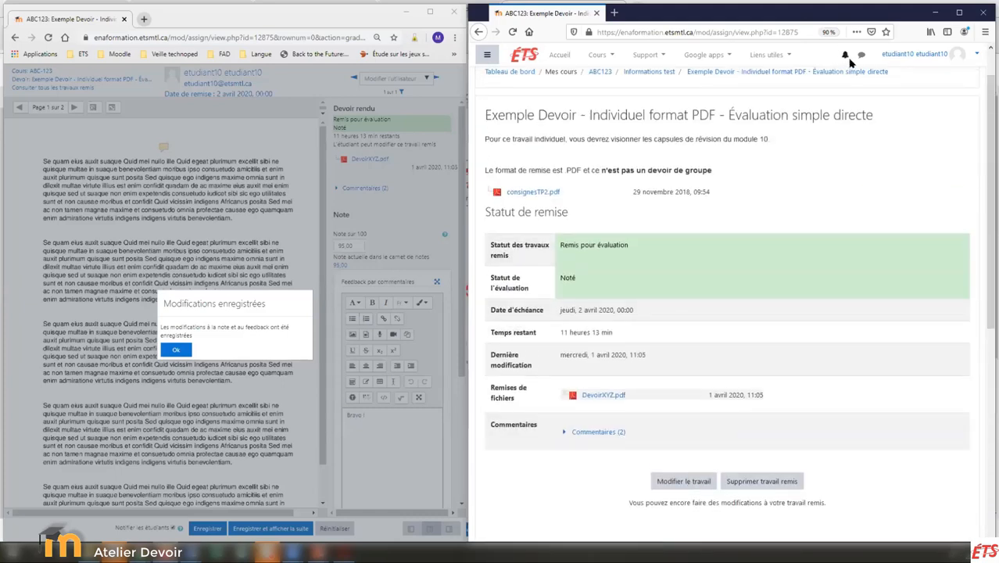
scroll(845, 53, up, 1)
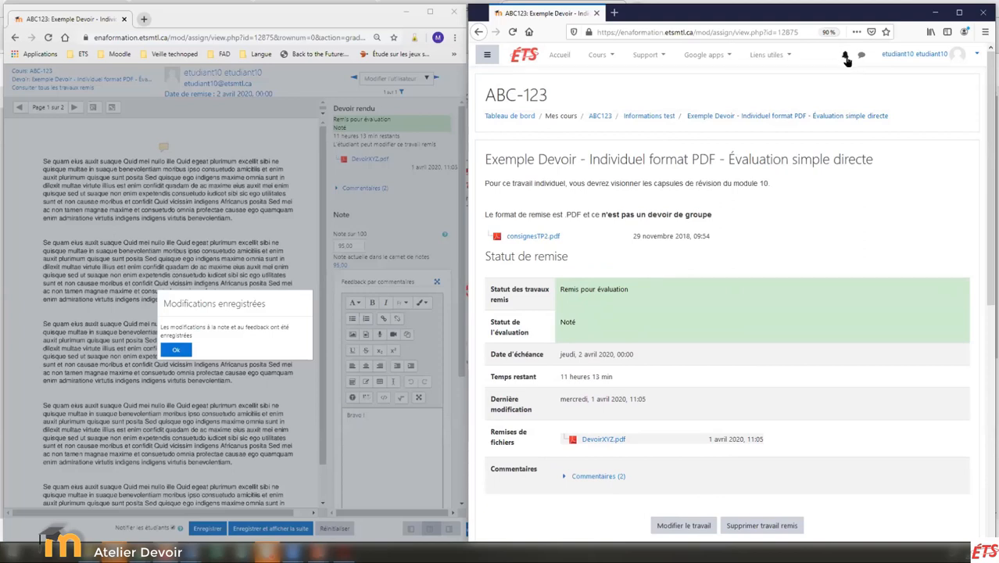
click(845, 57)
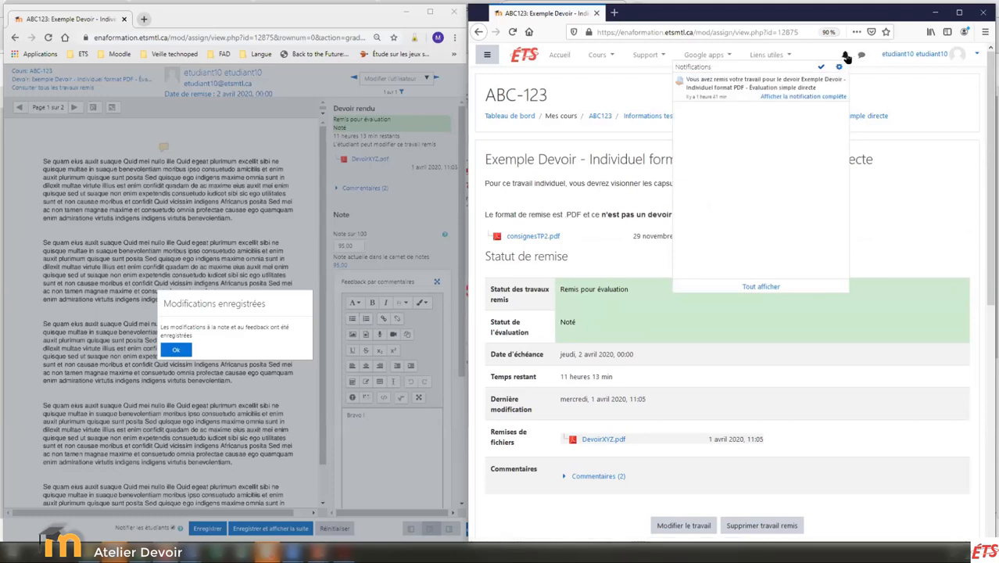
click(845, 57)
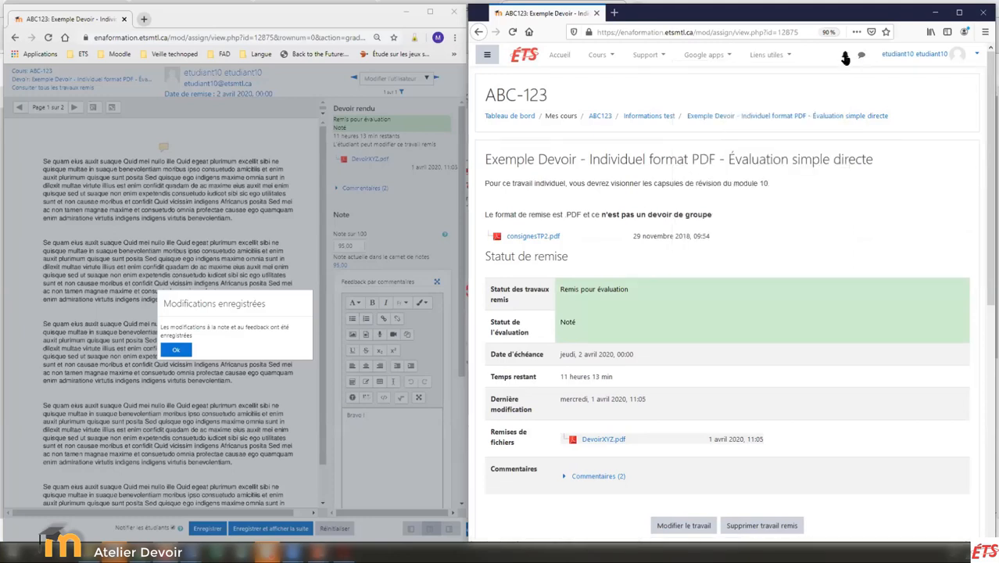
click(845, 56)
click(670, 33)
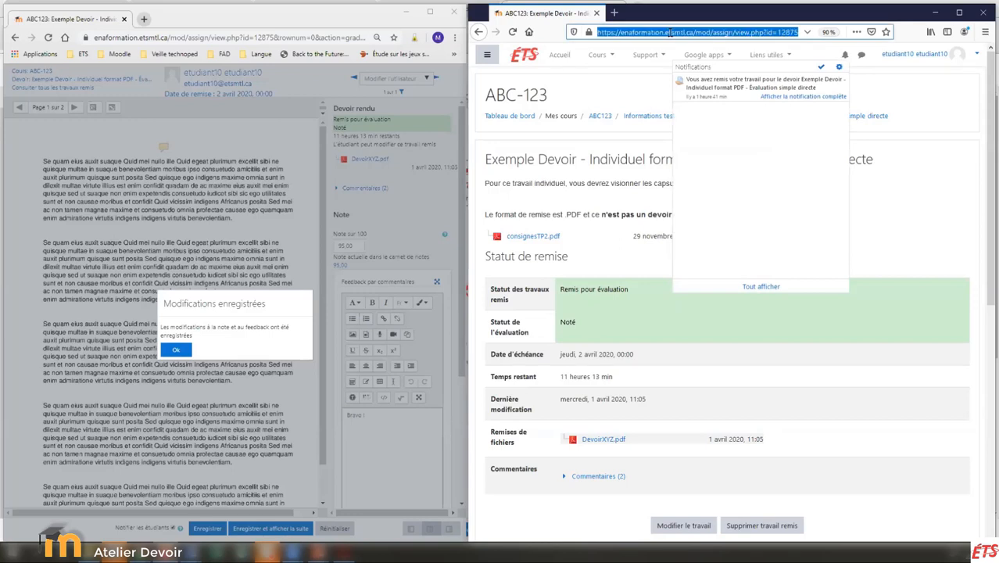
key(Return)
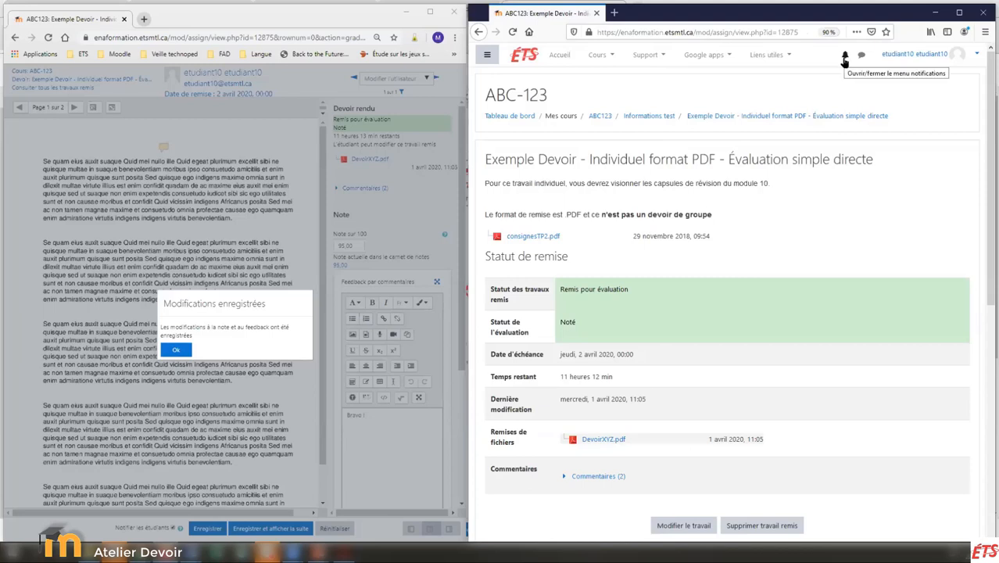
click(860, 58)
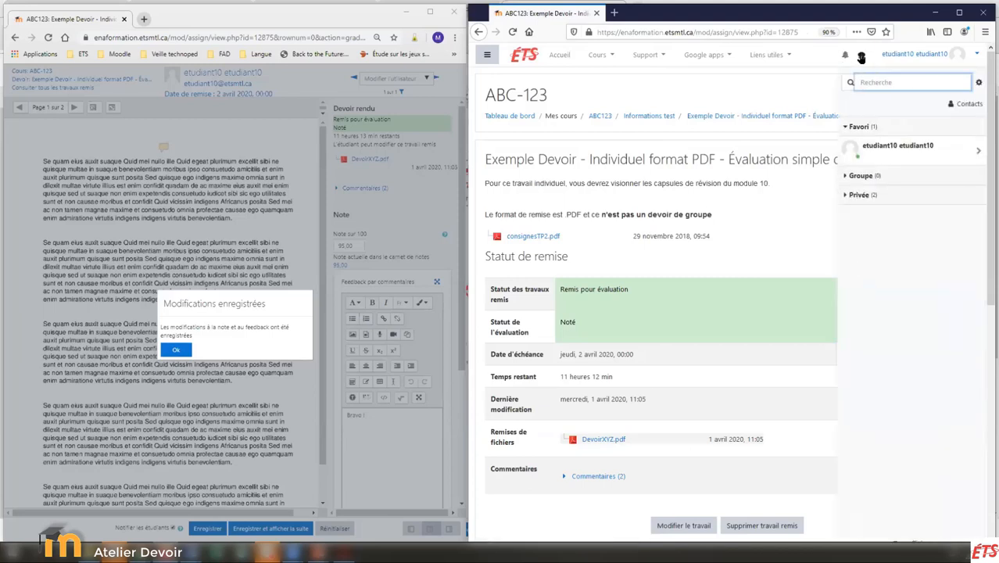
click(845, 56)
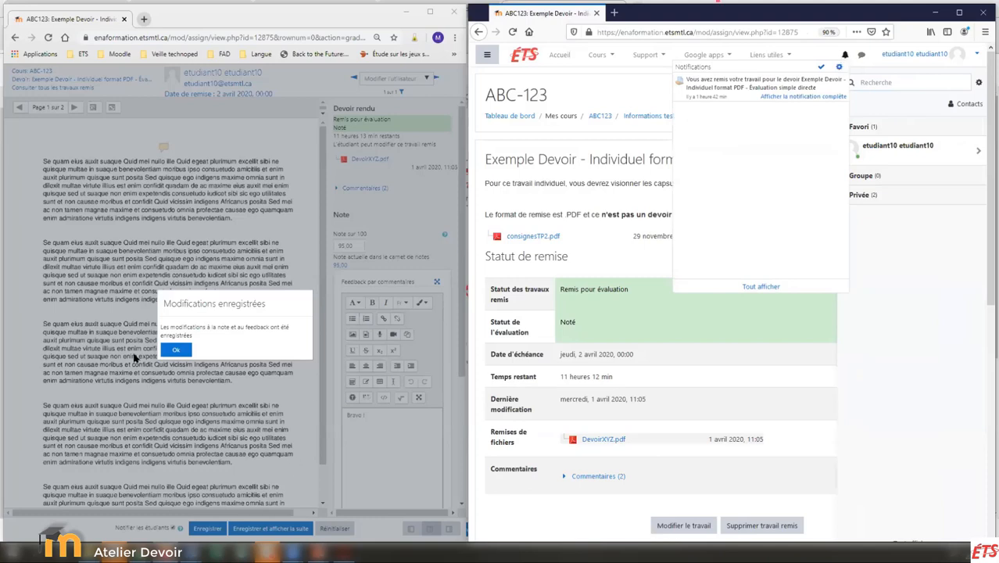
Dismiss the Modifications enregistrées confirmation in the teacher's window and close the student's notifications list.
click(175, 350)
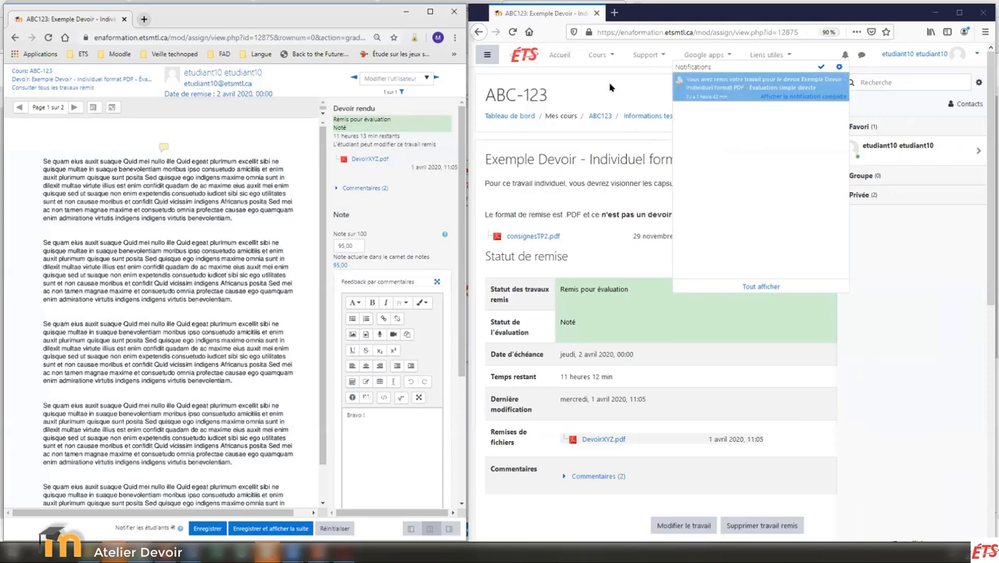
click(844, 53)
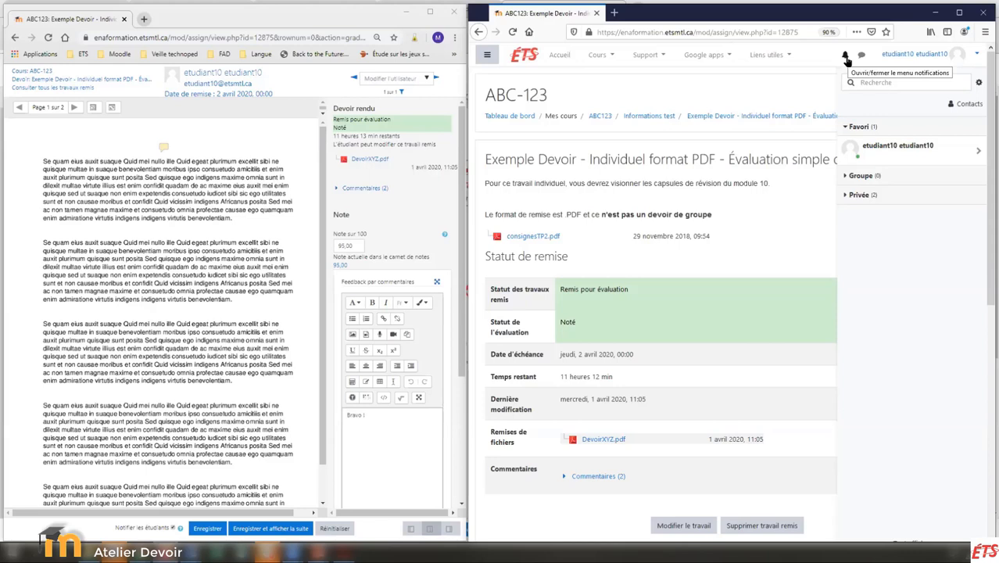
Expand Commentaires on the student's submission, close the messaging drawer and highlight the teacher's comment.
scroll(576, 375, down, 2)
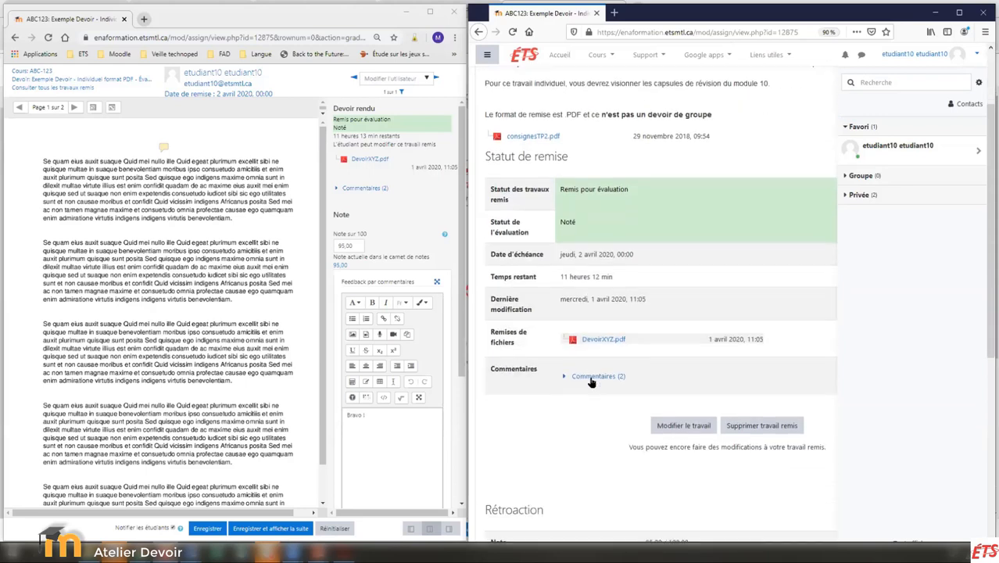
click(595, 378)
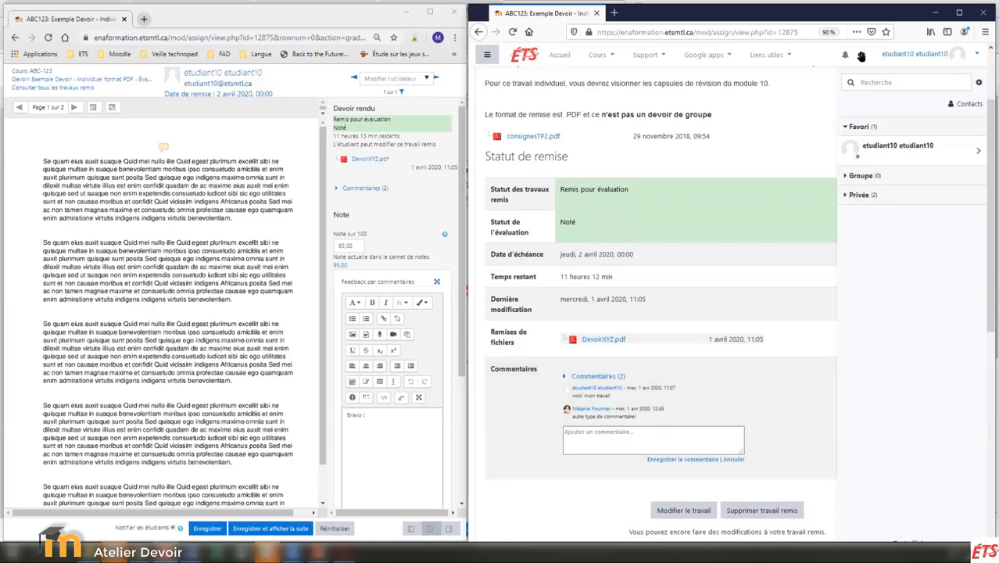
click(733, 401)
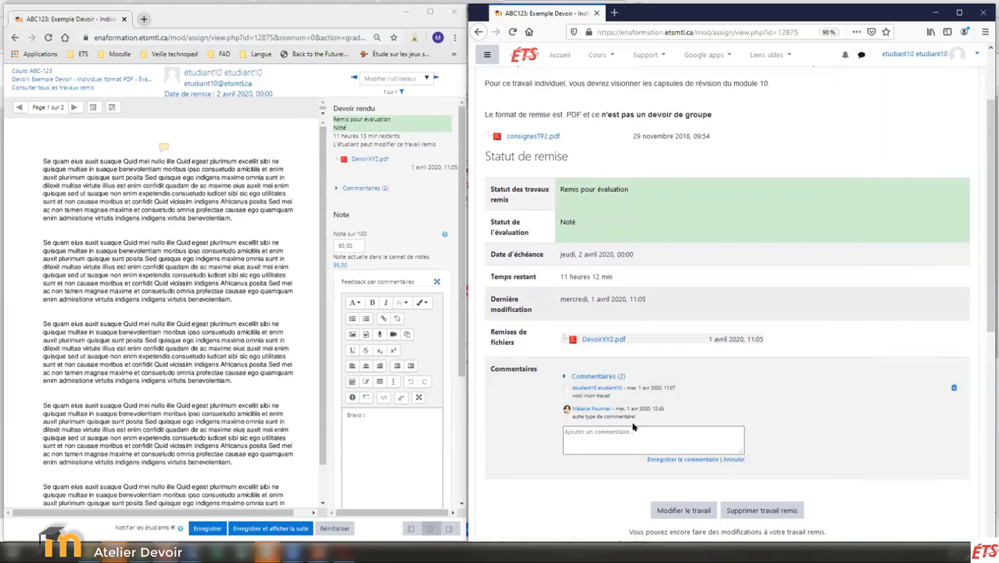
drag(572, 408, 635, 417)
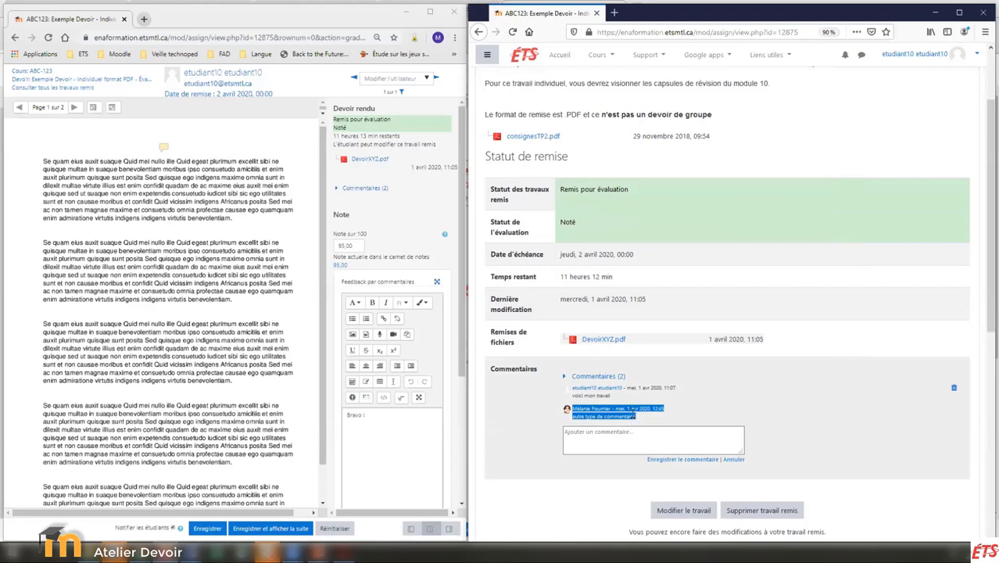
Review the submission status and highlight the note in the student's Rétroaction section.
scroll(848, 62, up, 1)
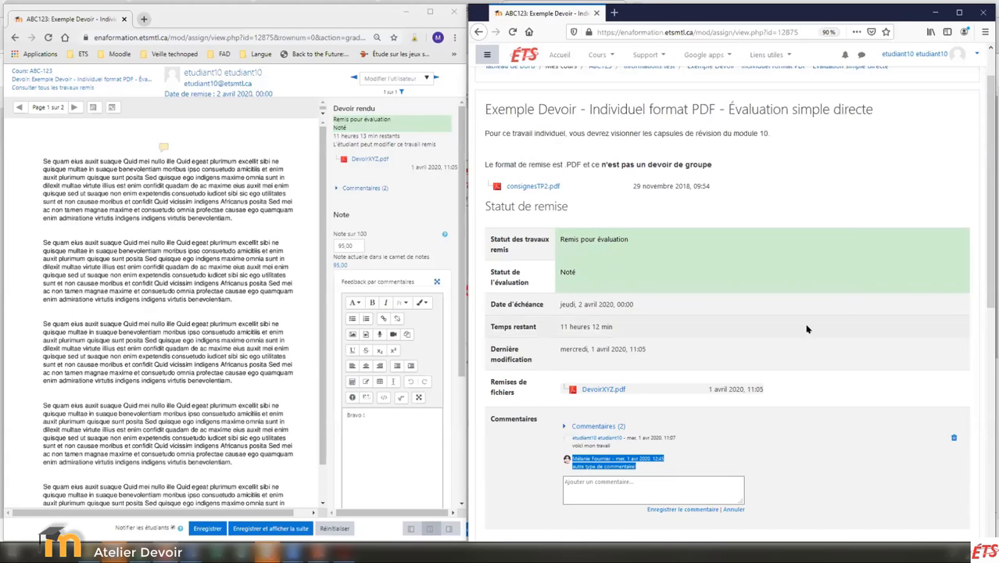
scroll(672, 369, up, 1)
scroll(672, 369, down, 7)
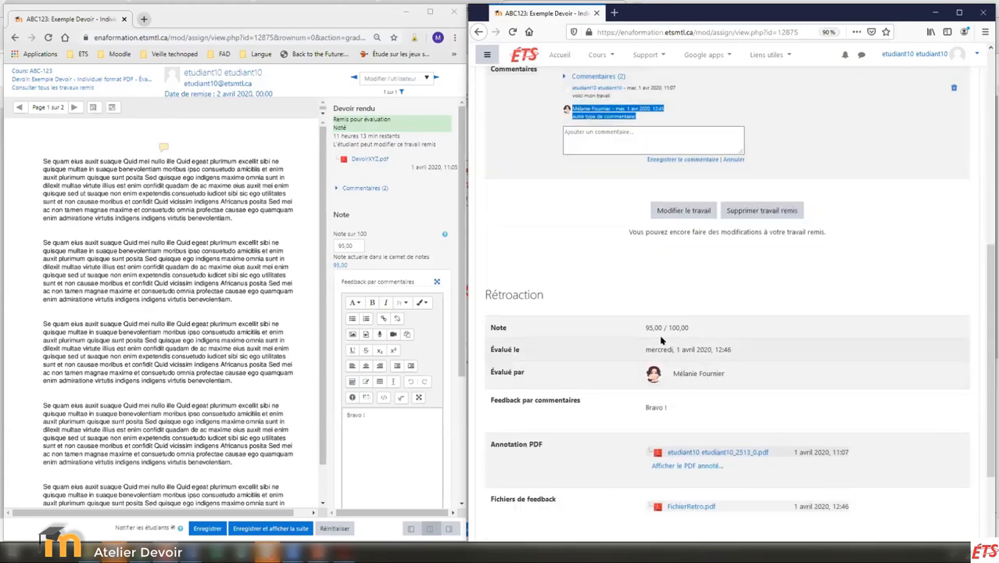
drag(670, 328, 645, 330)
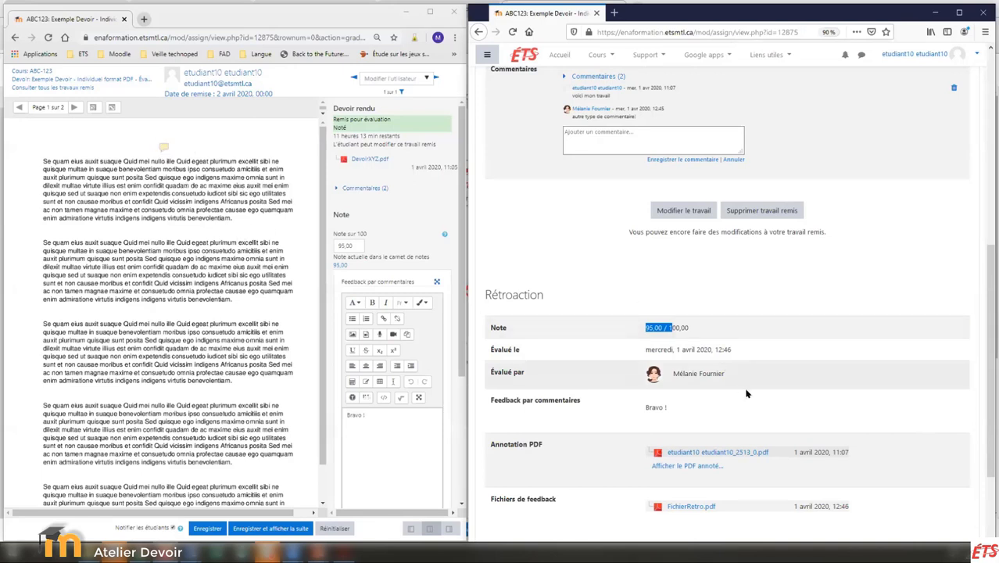
Open the student's annotated PDF with Adobe Acrobat 2017 to view it, and minimise its window.
scroll(725, 407, down, 3)
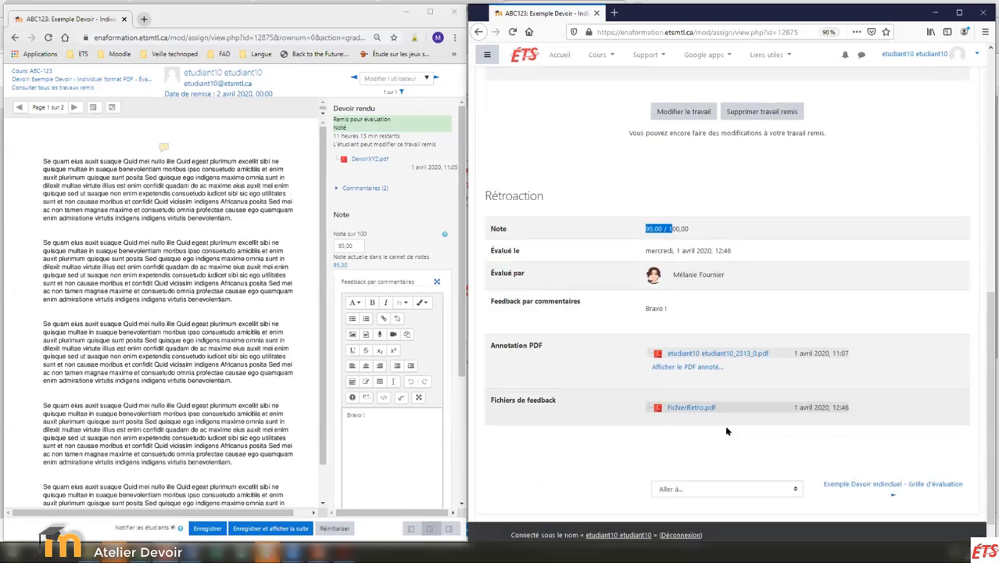
click(704, 354)
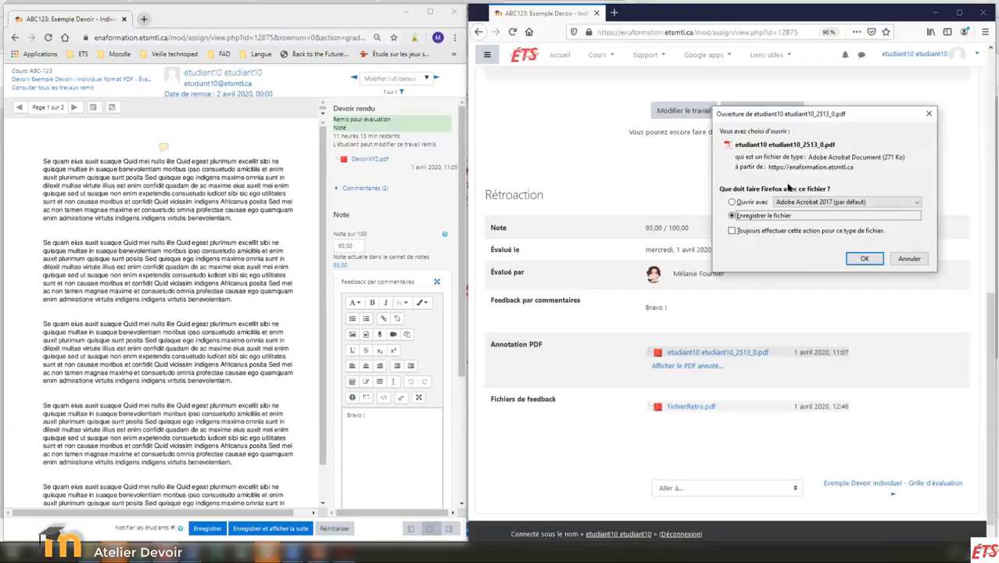
click(752, 202)
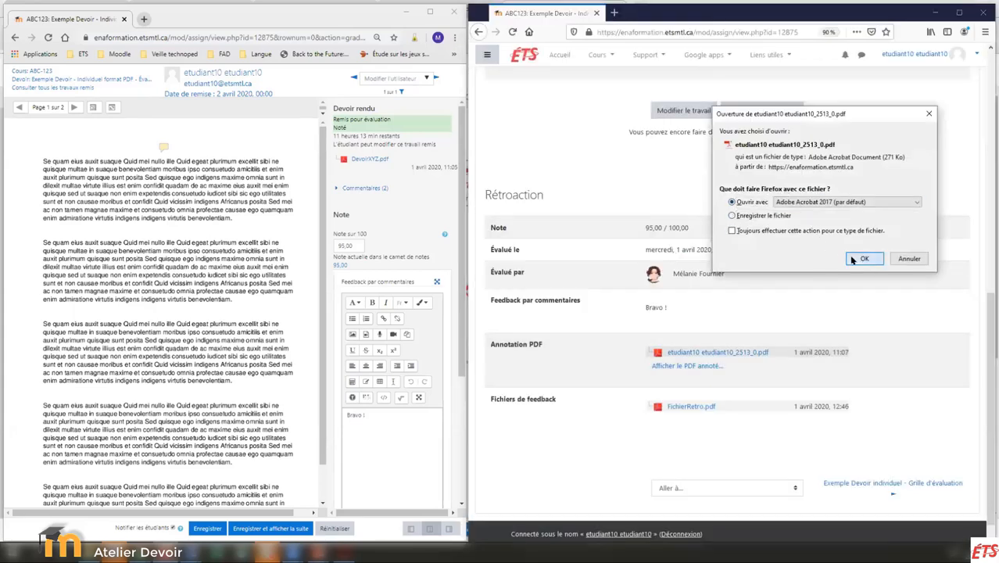
click(859, 259)
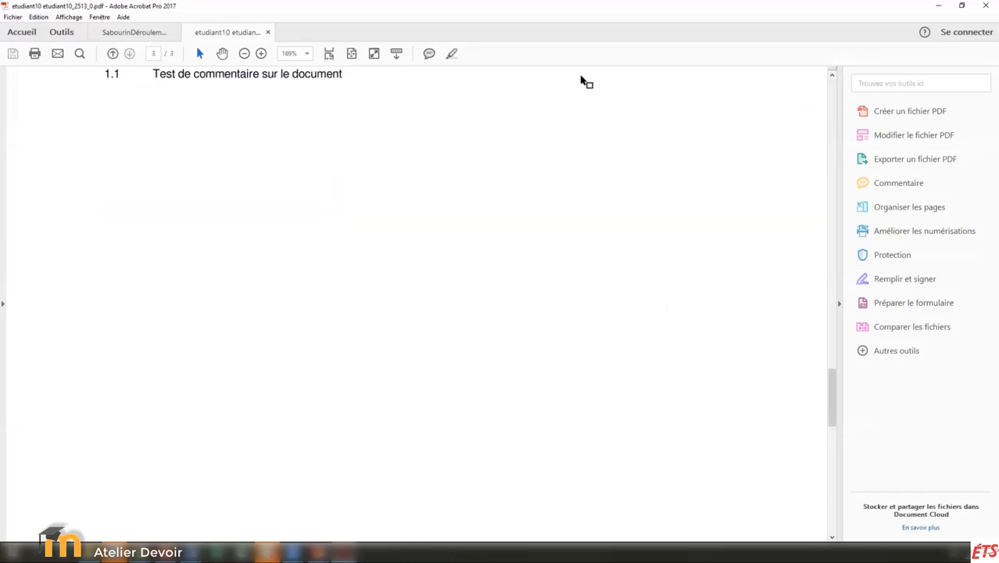
click(937, 5)
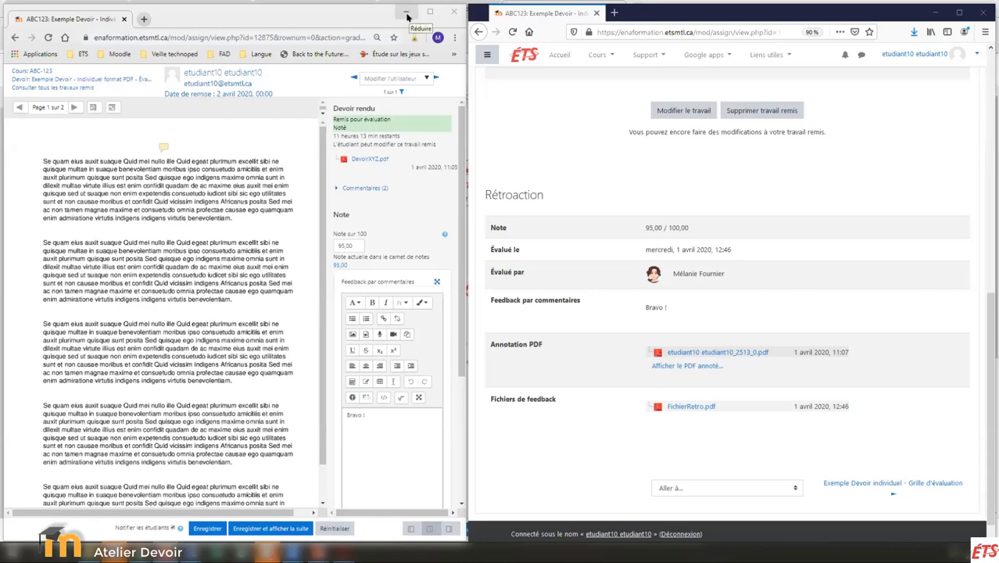
Minimise the teacher's and student's windows and display the Exemple Devoir individuel - Grille d'évaluation grading page.
click(406, 16)
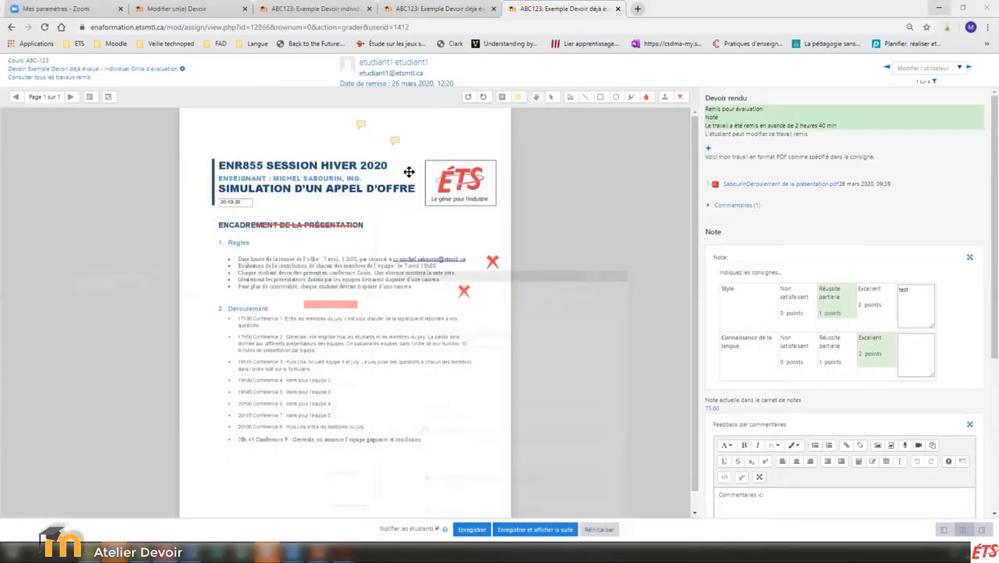
click(937, 12)
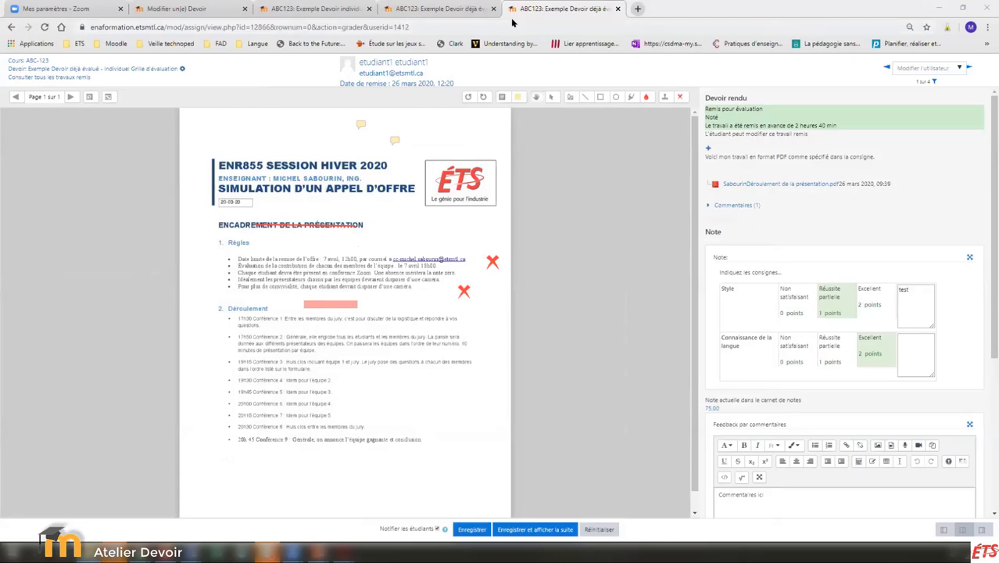
click(412, 8)
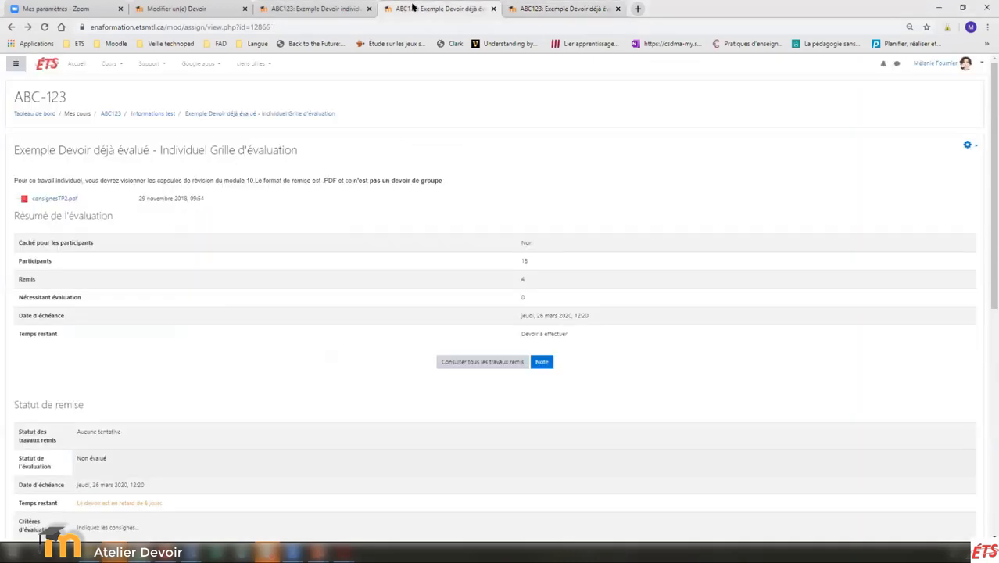
click(357, 8)
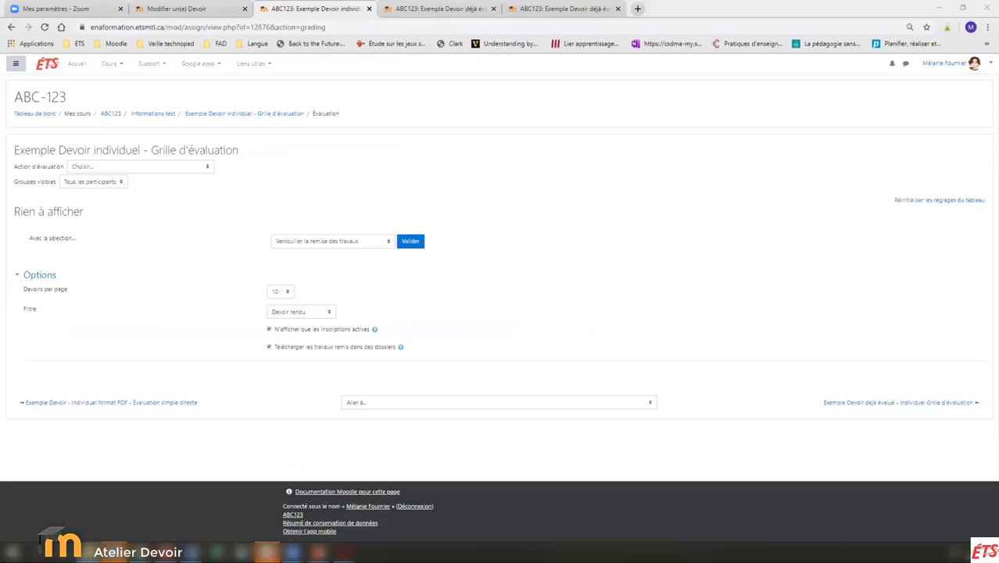
Bring up the Téléchargements folder, return to the Grille d'évaluation grading page and enlarge the page display.
key(alt+Tab)
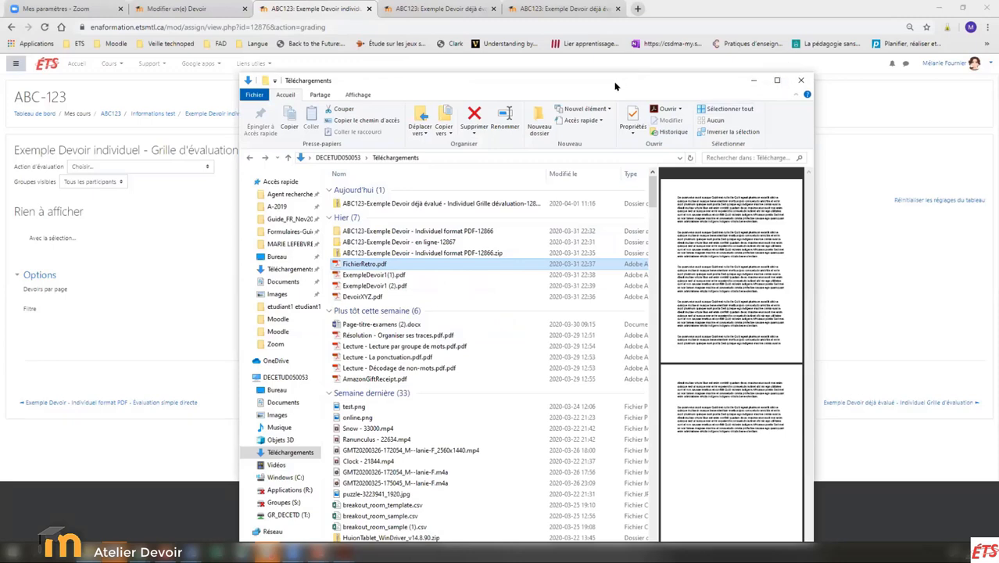
key(alt+Tab)
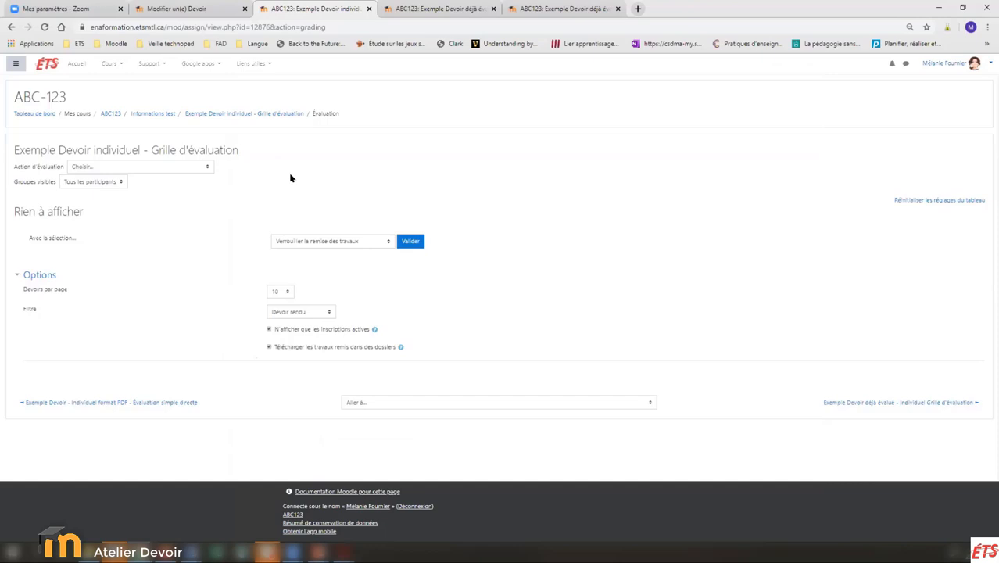
key(ctrl+plus)
key(ctrl+plus)
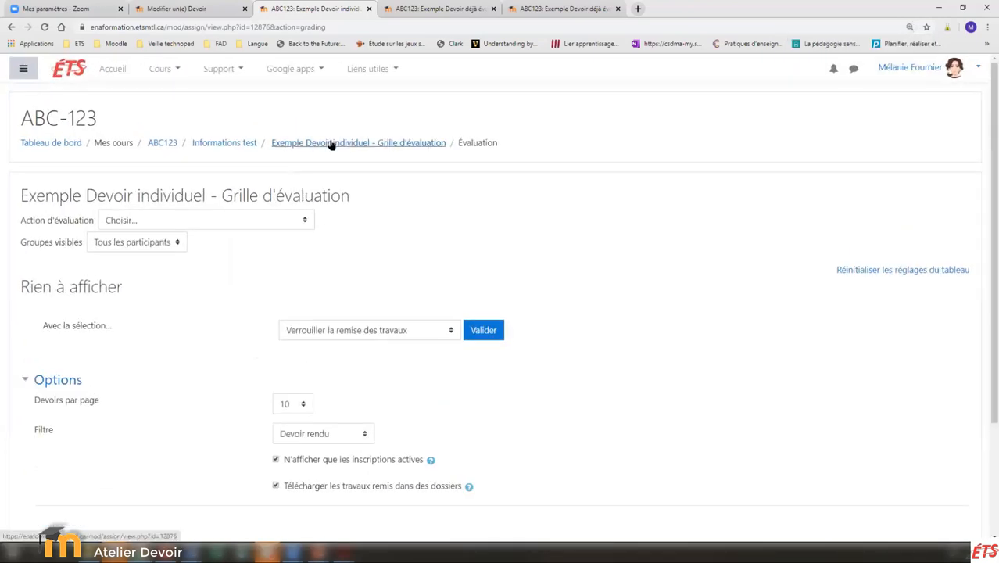
Open the Exemple Devoir individuel - Grille d'évaluation assignment from the Informations test course section.
click(218, 144)
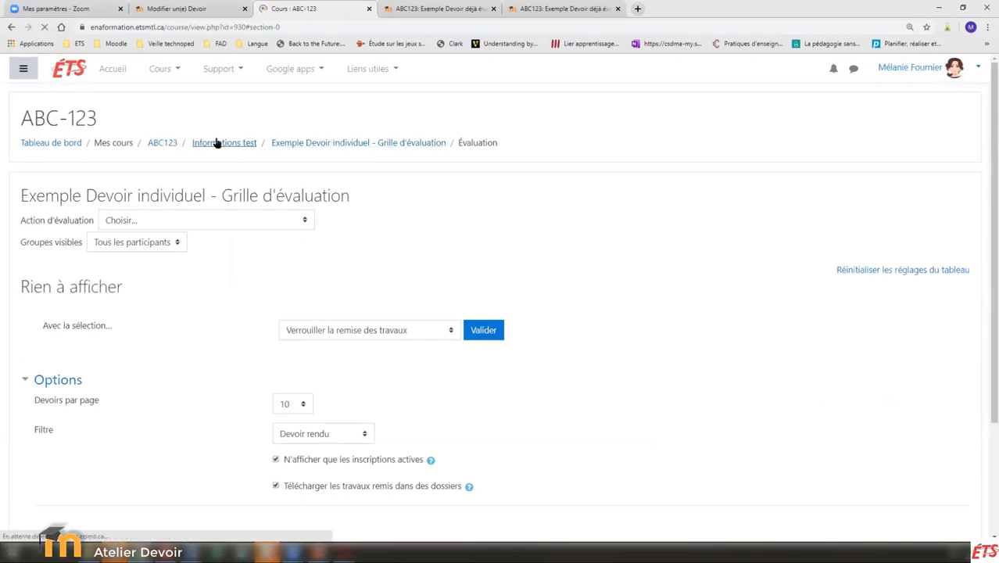
scroll(250, 275, down, 2)
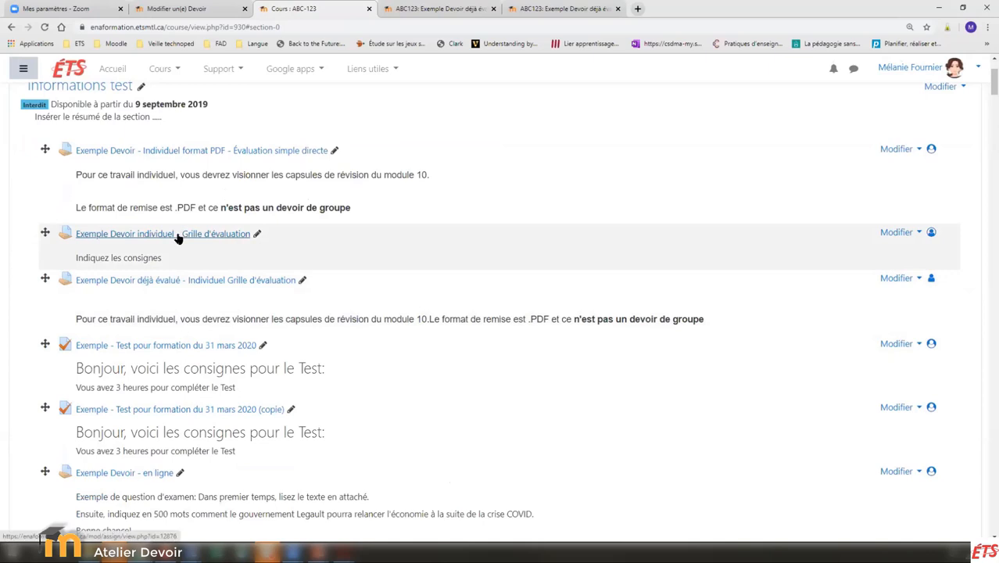
click(178, 233)
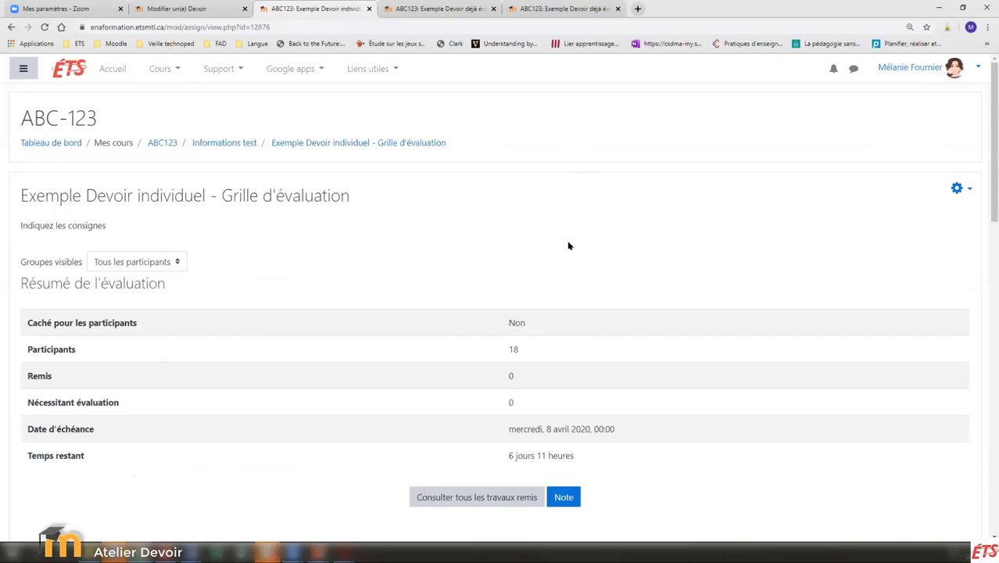
View all submitted work for the assignment and return to its grading summary page.
scroll(560, 284, down, 3)
click(497, 287)
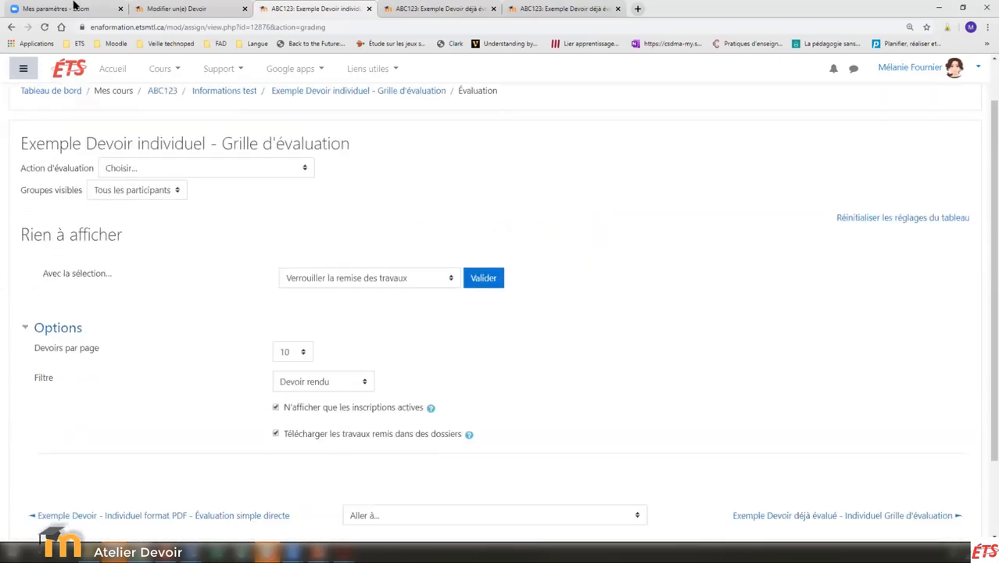
click(11, 27)
scroll(727, 234, up, 3)
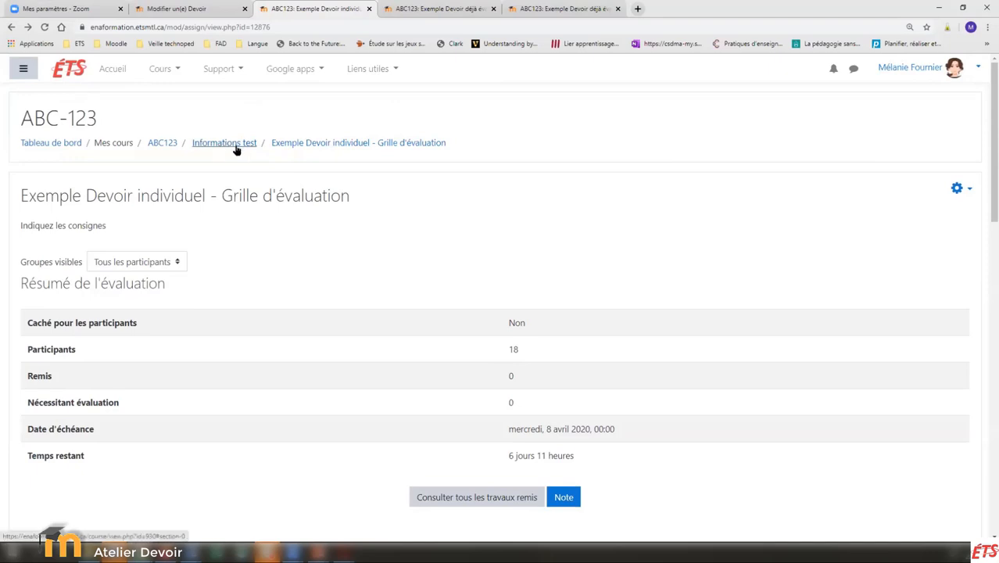
Open the assignment's settings, highlight Méthode d'évaluation in the Note section, and return to the assignment page.
click(968, 192)
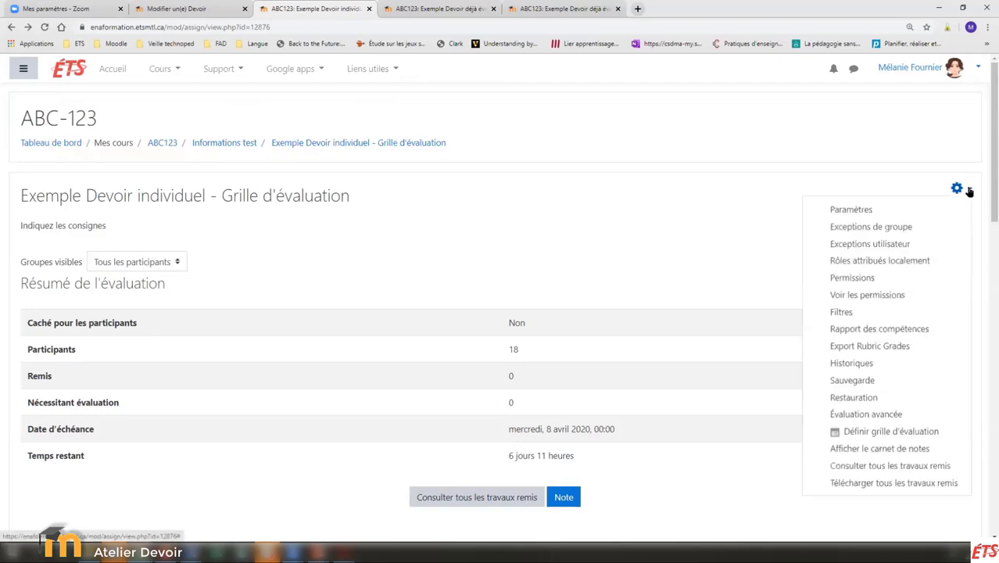
click(851, 211)
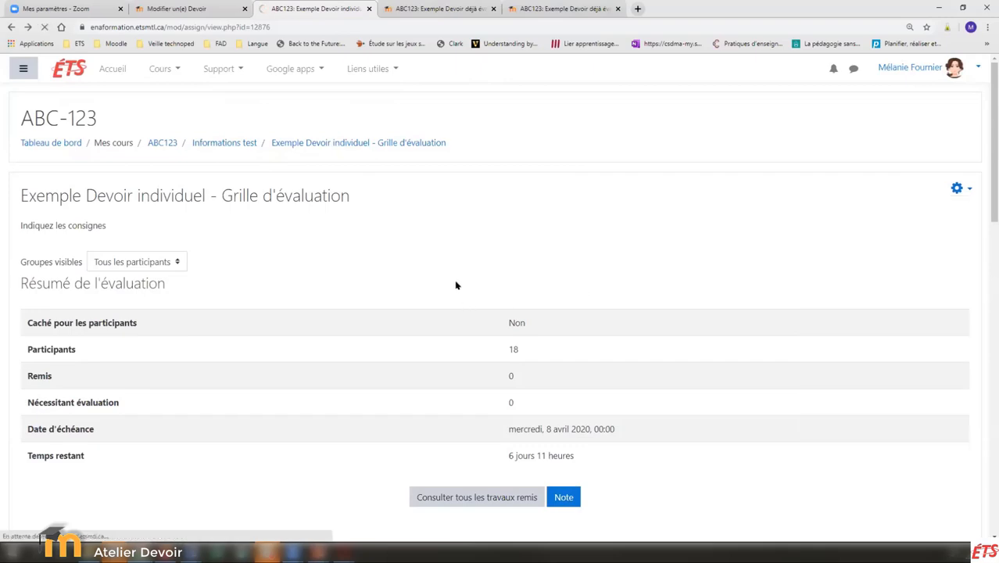
scroll(388, 258, down, 5)
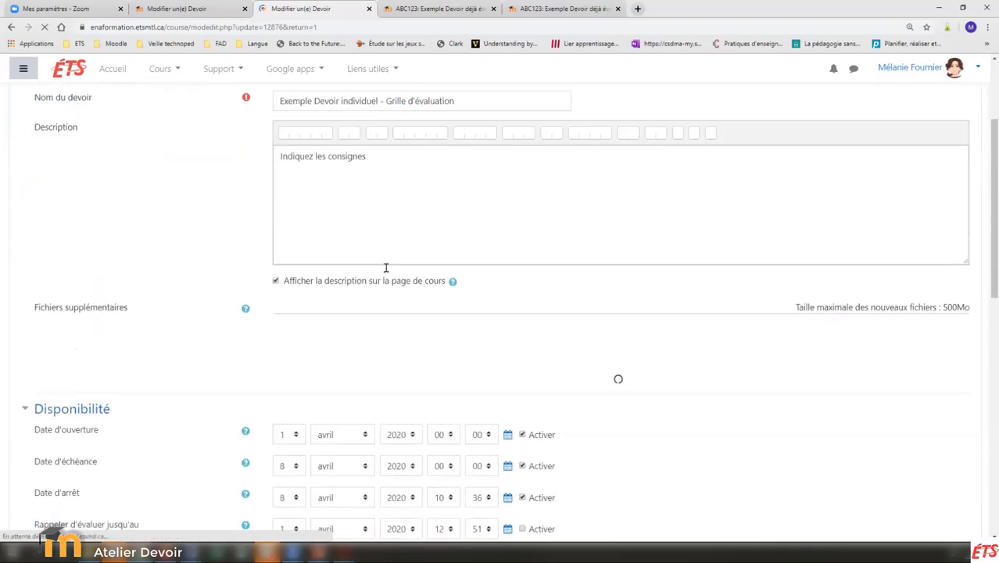
scroll(388, 274, down, 3)
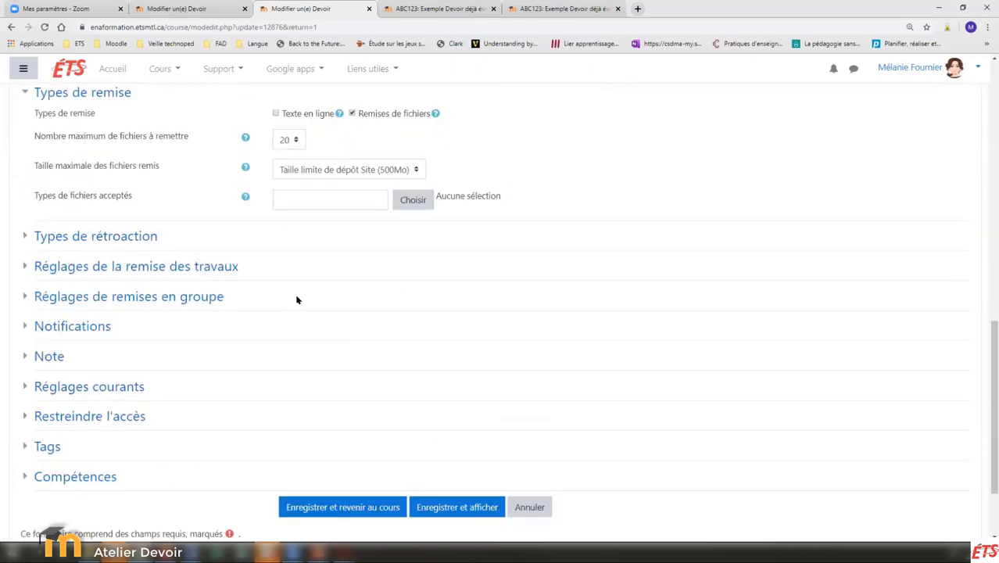
click(56, 355)
scroll(364, 405, down, 3)
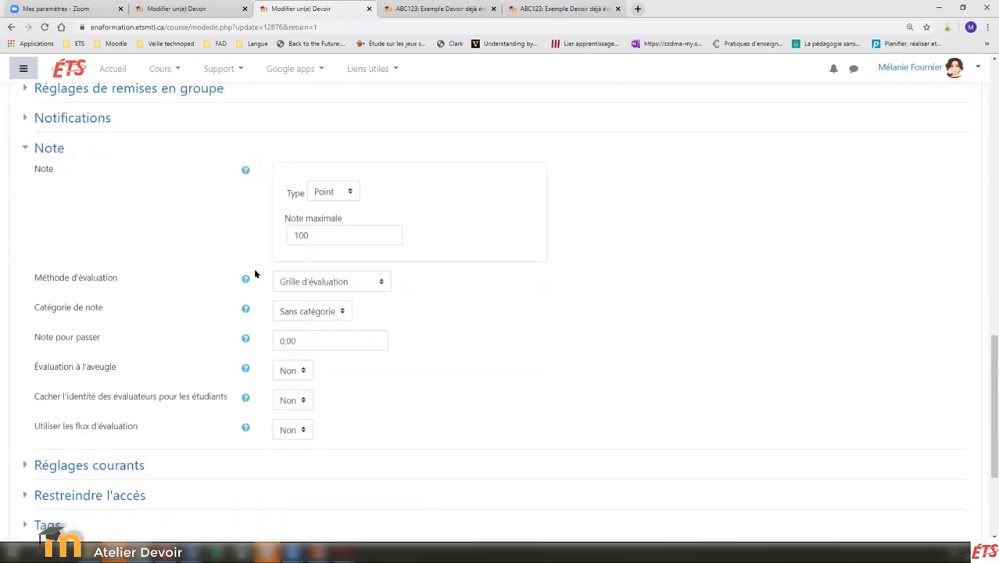
drag(31, 277, 145, 283)
scroll(147, 288, up, 1)
scroll(148, 292, up, 15)
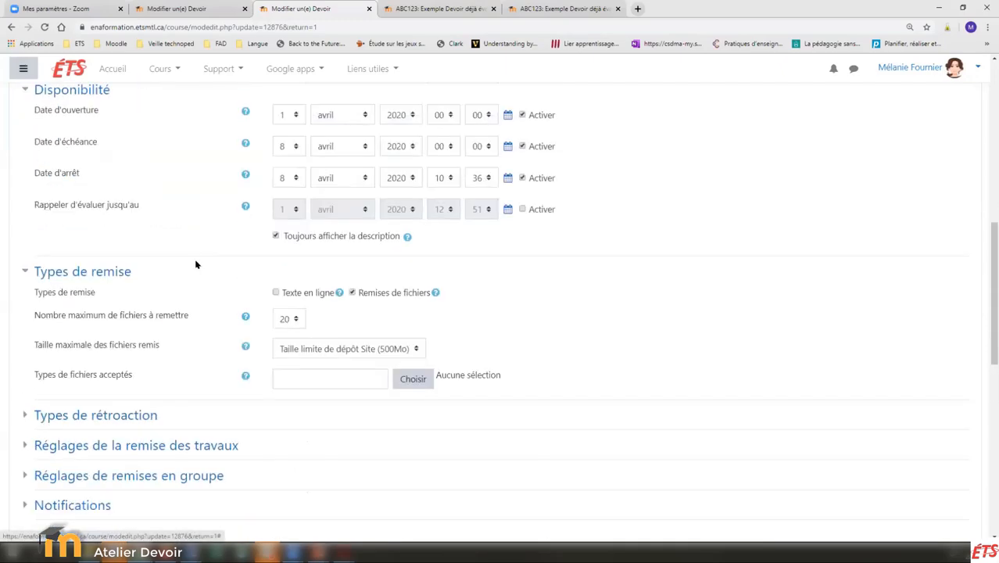
click(363, 143)
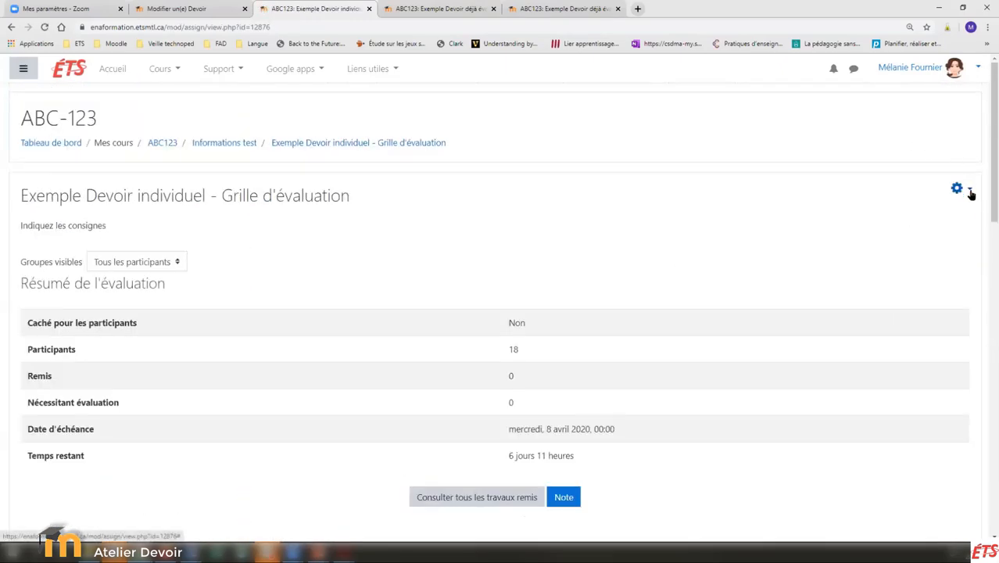
Open the assignment's rubric definition, review its criteria, levels and display options, and save it as is.
click(969, 190)
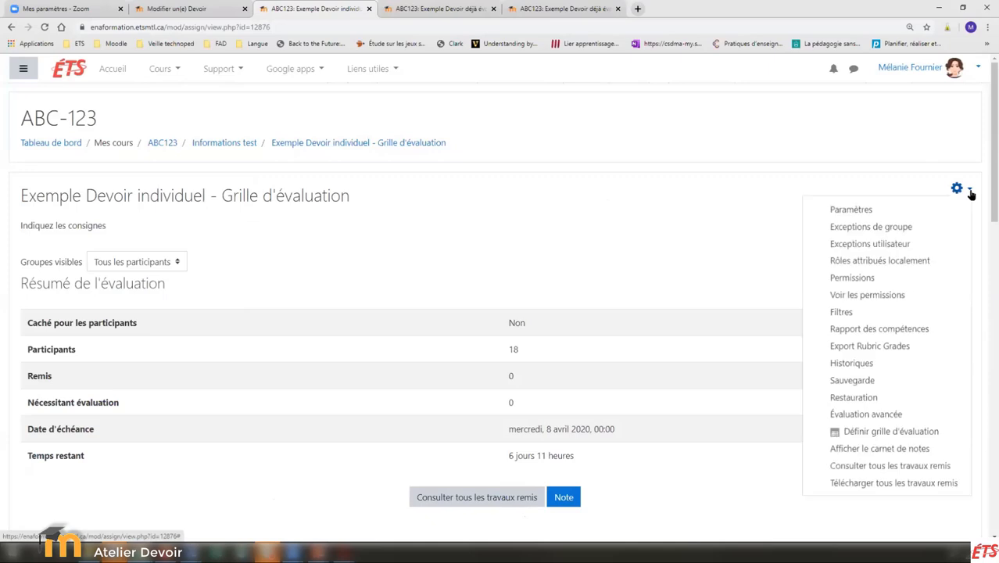
click(866, 433)
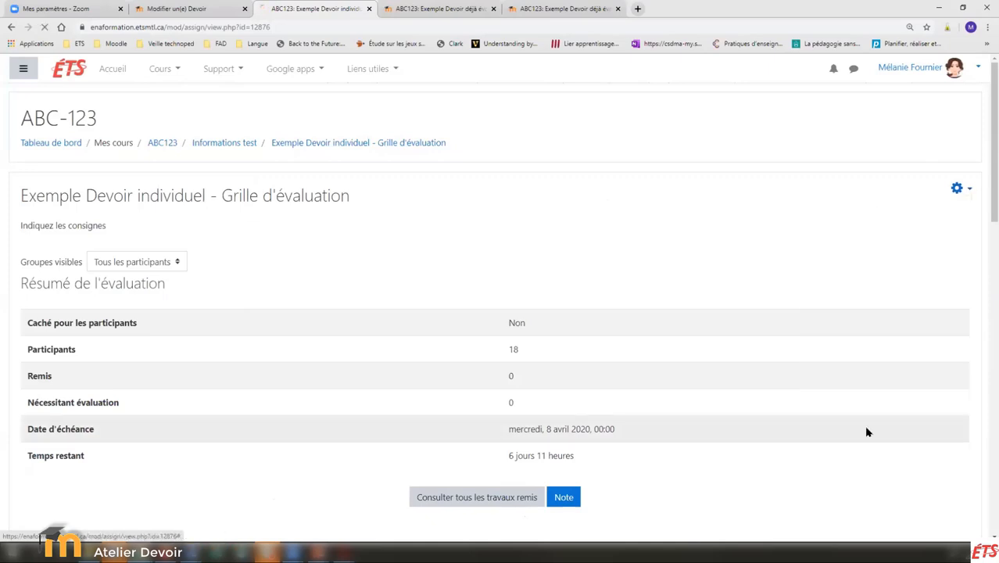
scroll(349, 233, down, 2)
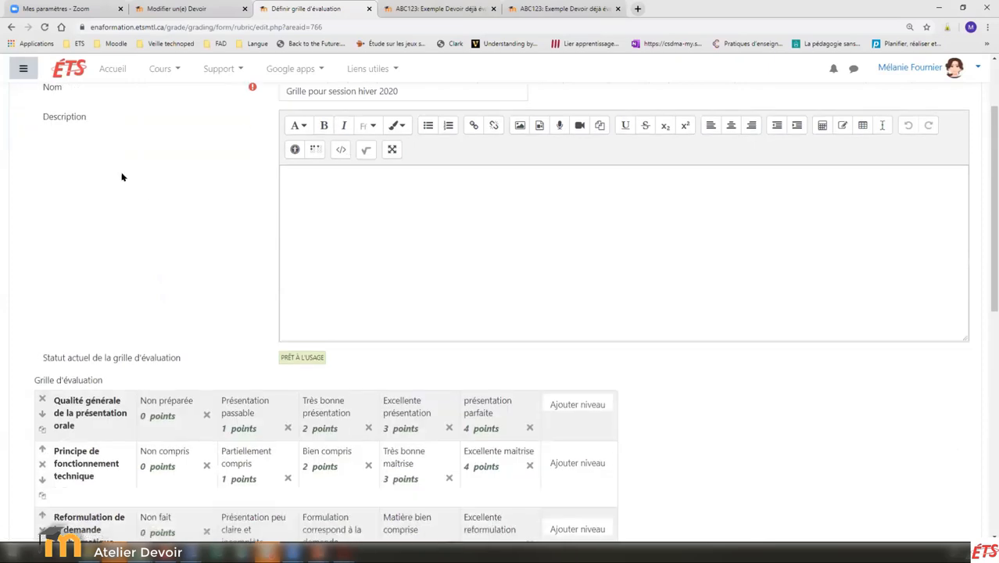
scroll(152, 232, up, 2)
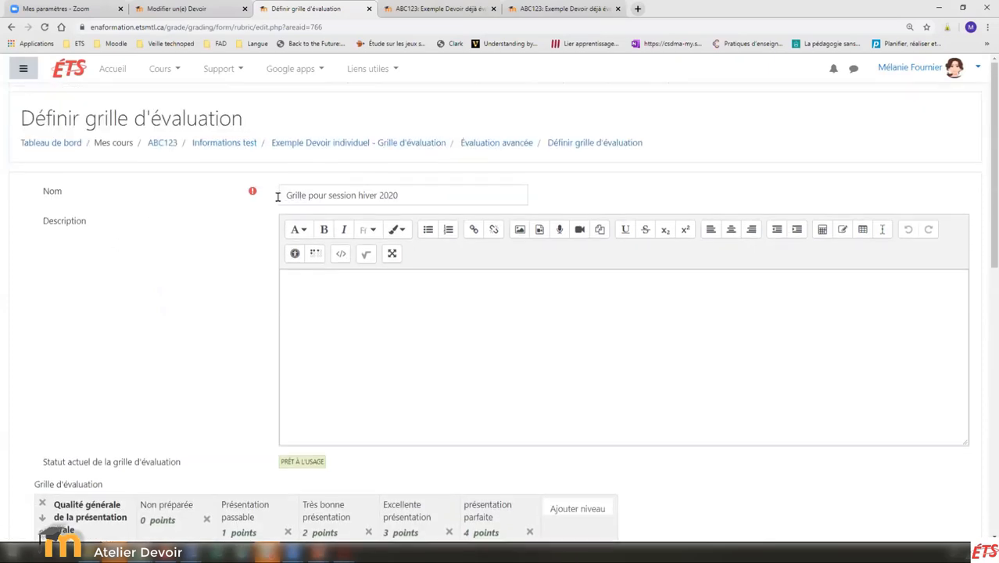
scroll(201, 335, down, 3)
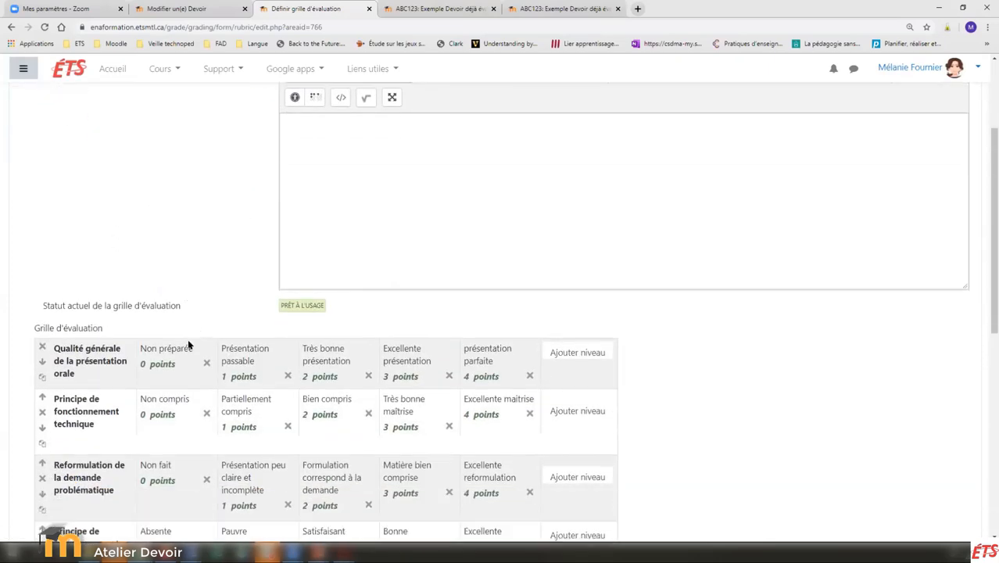
scroll(211, 364, down, 3)
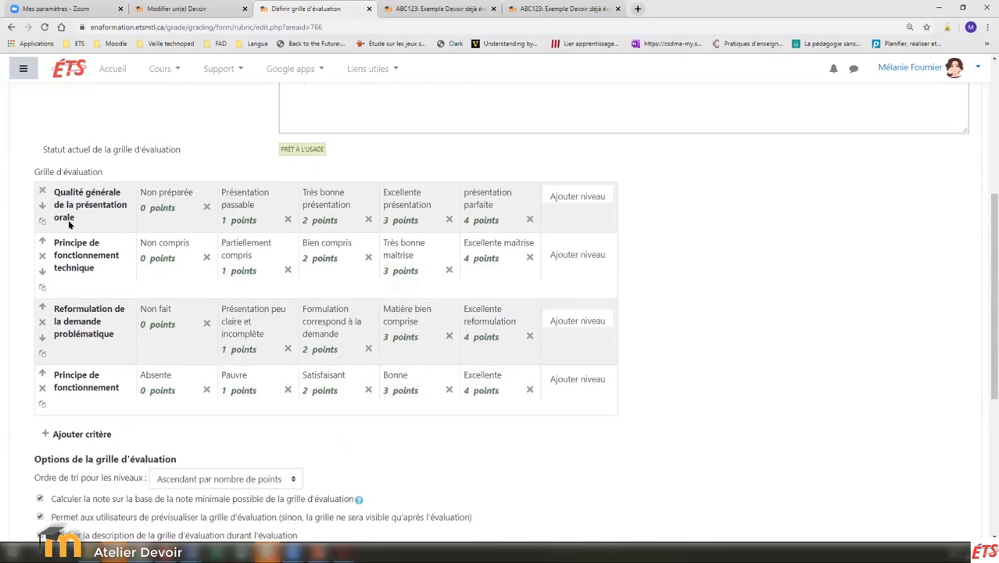
scroll(309, 249, up, 4)
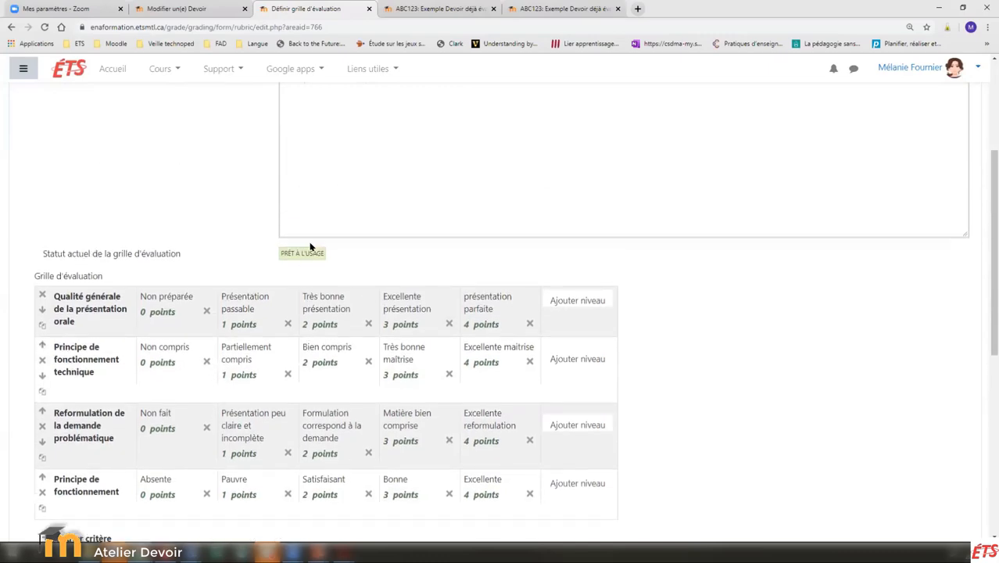
scroll(310, 247, down, 4)
scroll(316, 258, down, 3)
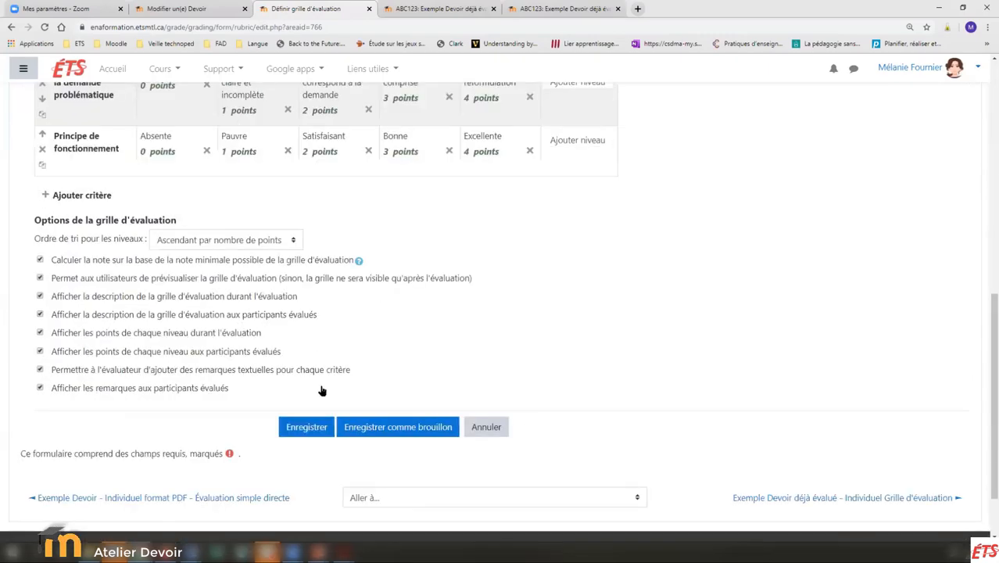
click(321, 409)
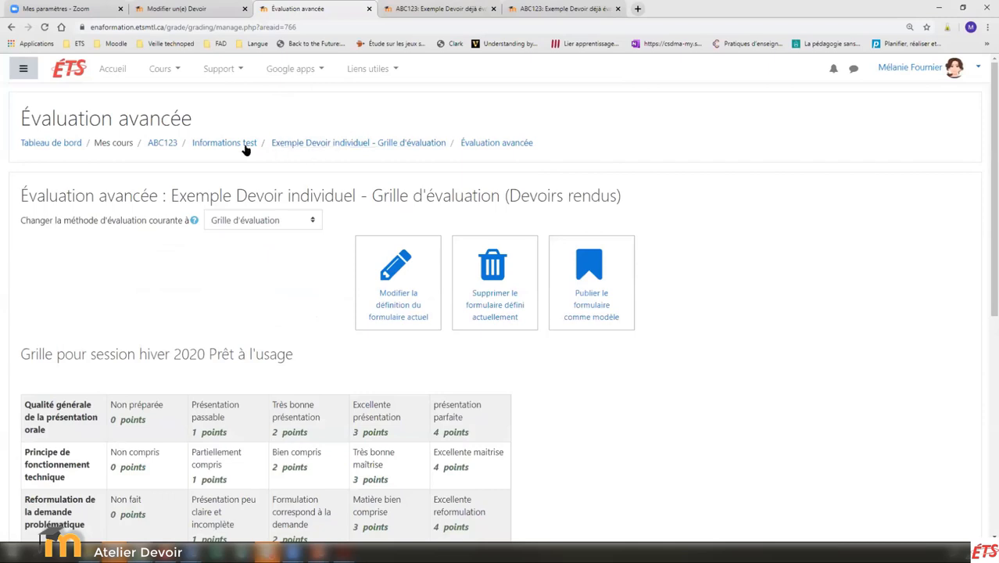
Return to the Exemple Devoir individuel - Grille d'évaluation assignment and reopen its rubric definition at the criteria grid.
click(290, 143)
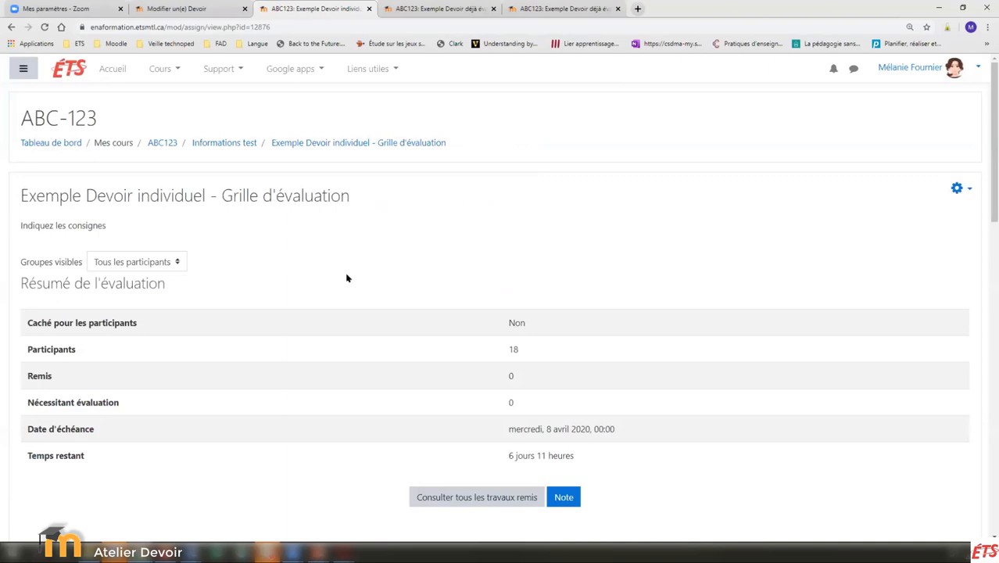
click(966, 190)
click(875, 429)
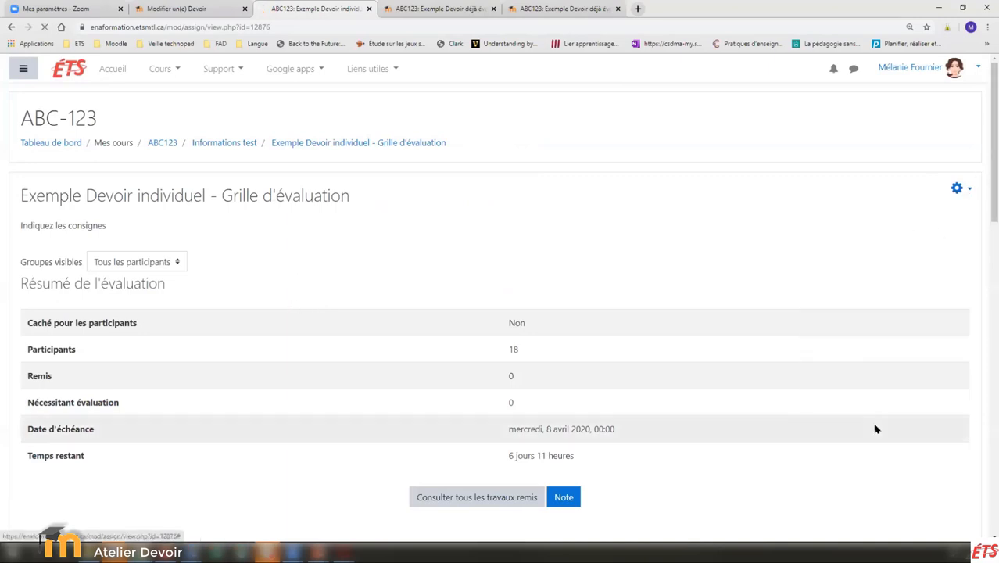
scroll(343, 424, down, 1)
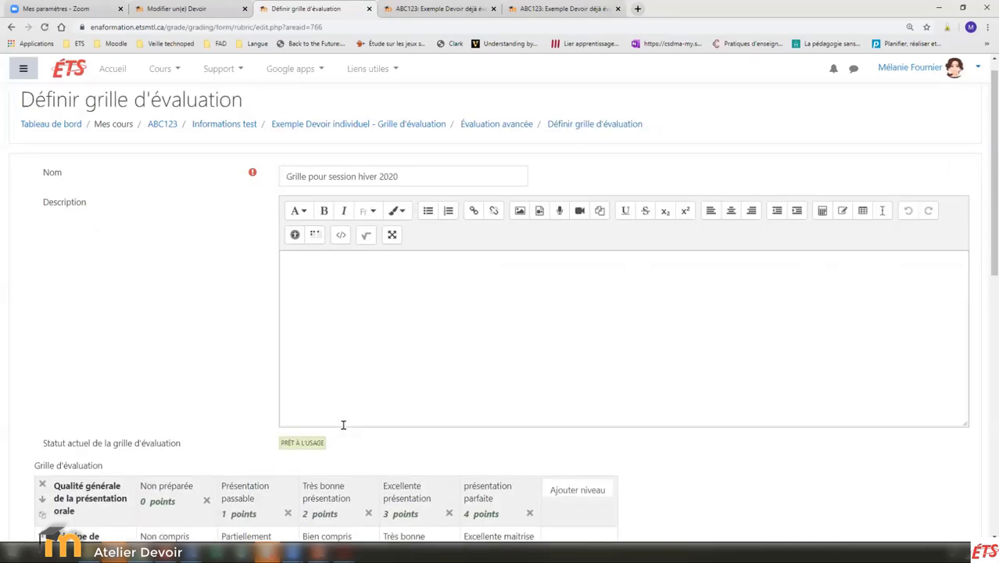
scroll(343, 425, down, 2)
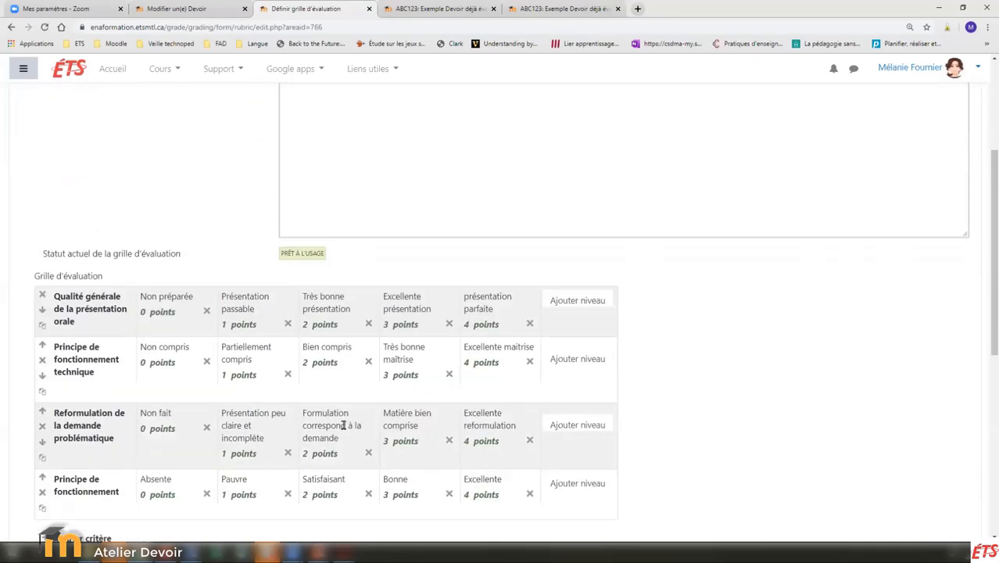
scroll(343, 424, down, 2)
scroll(343, 424, up, 1)
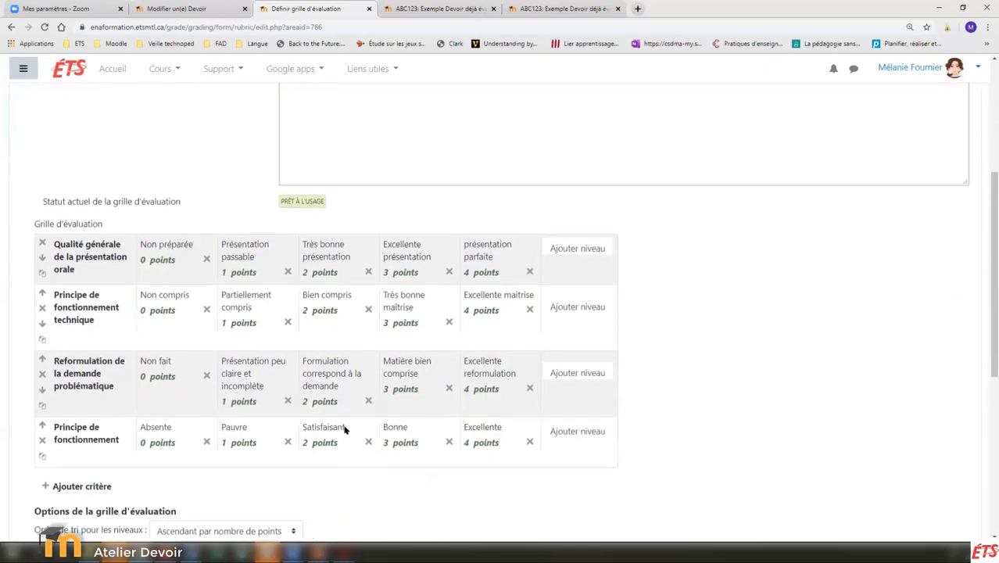
Add a 5-point level described as "Très très excellent!!!" to the Qualité générale de la présentation orale criterion.
click(552, 249)
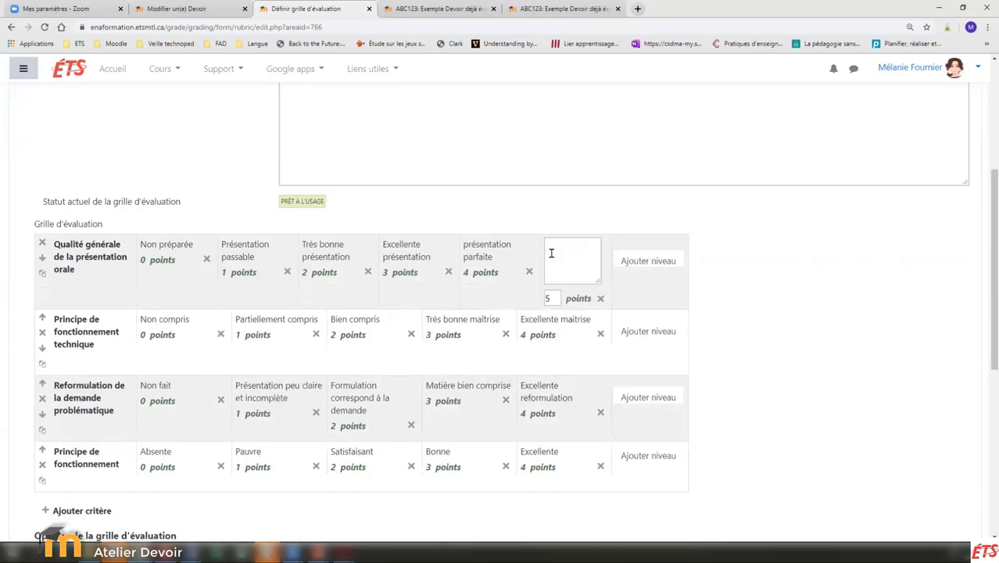
text(ajout)
text(llent!!!)
Add a rubric criterion described as "Nouveau critère de correction" below Principe de fonctionnement.
scroll(226, 387, down, 2)
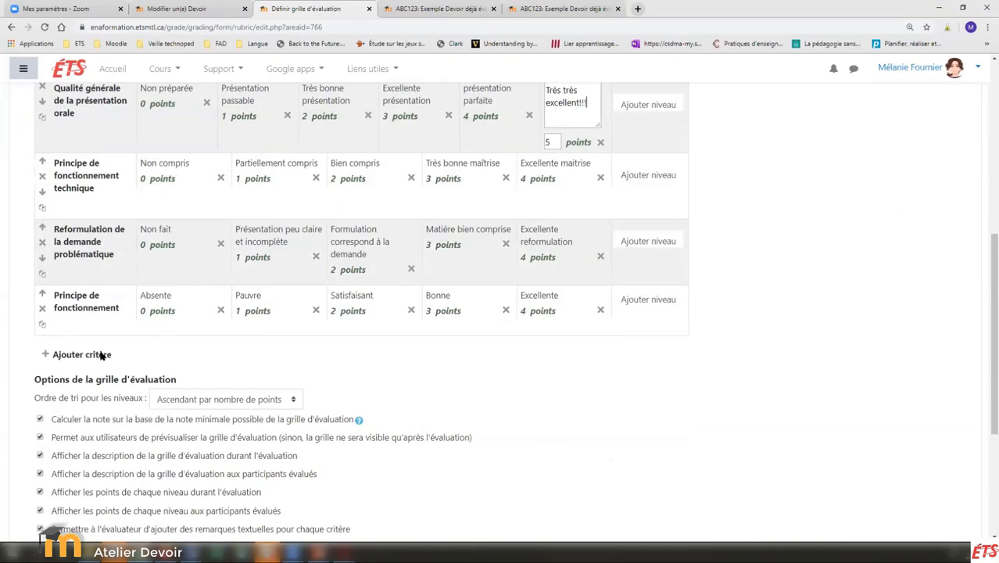
click(86, 354)
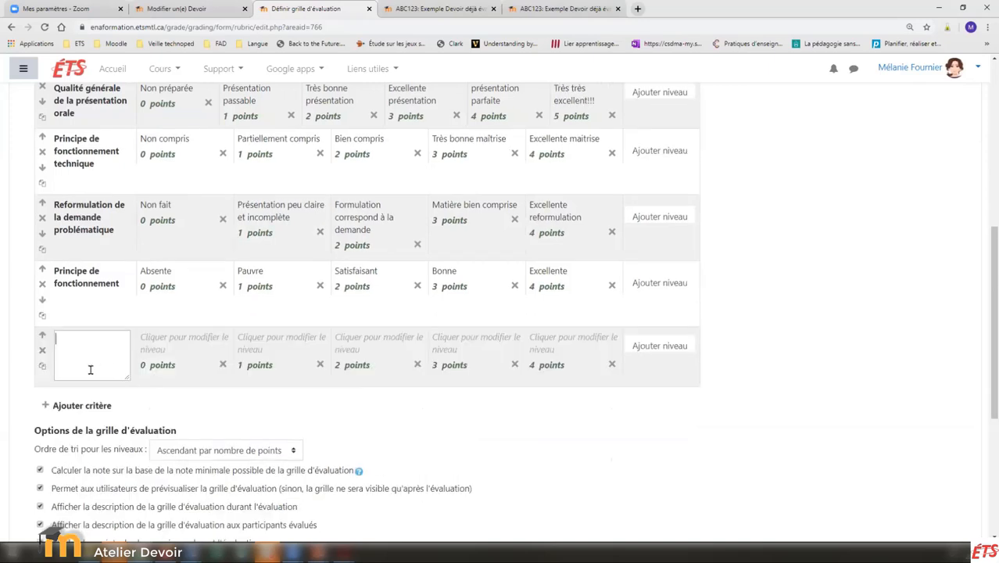
scroll(82, 370, up, 1)
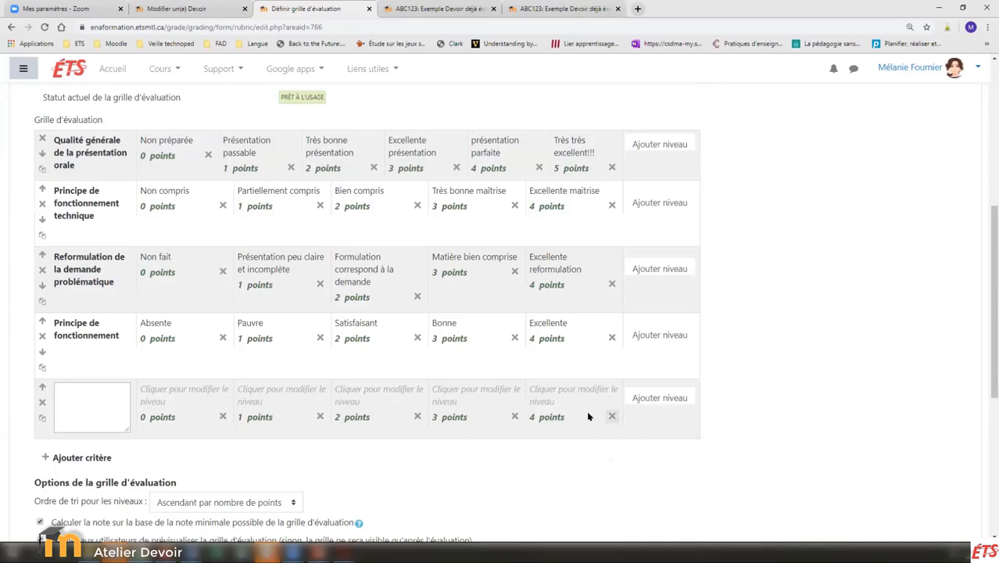
click(111, 395)
text(Nouv)
text(eau crit)
text(`)
text(ère de correctio)
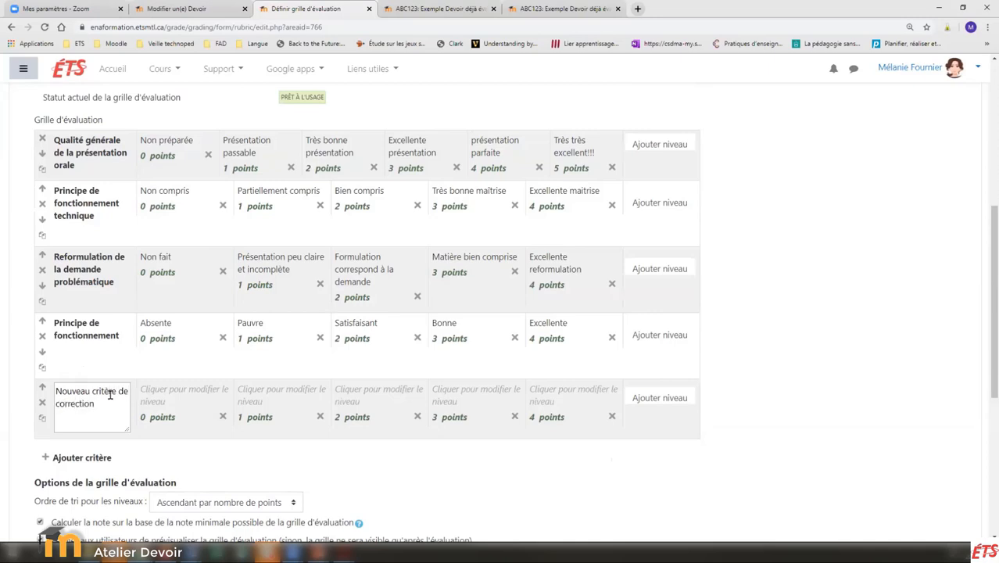
text(n)
key(Return)
Try to save the rubric with the level descriptions of the added criterion left blank.
scroll(163, 452, down, 1)
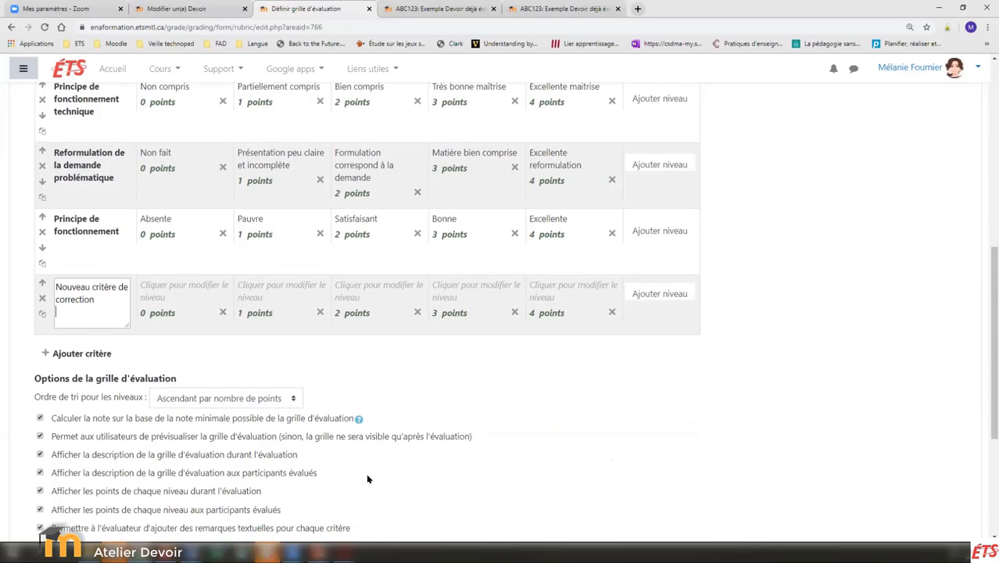
scroll(446, 438, down, 2)
click(305, 378)
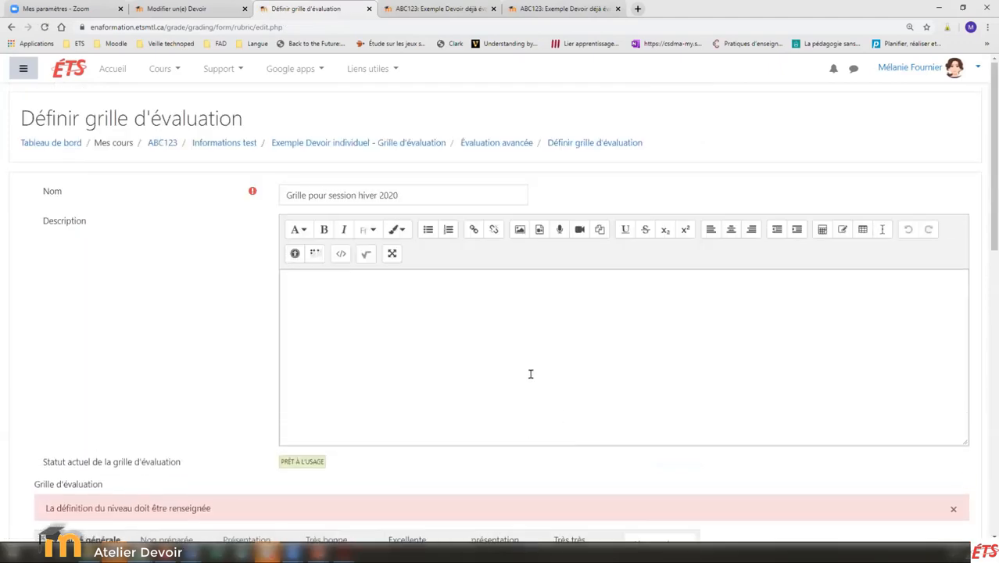
View the rubric-graded submission of Exemple Devoir déjà évalué - Individuel Grille d'évaluation and return to the rubric definition.
click(534, 8)
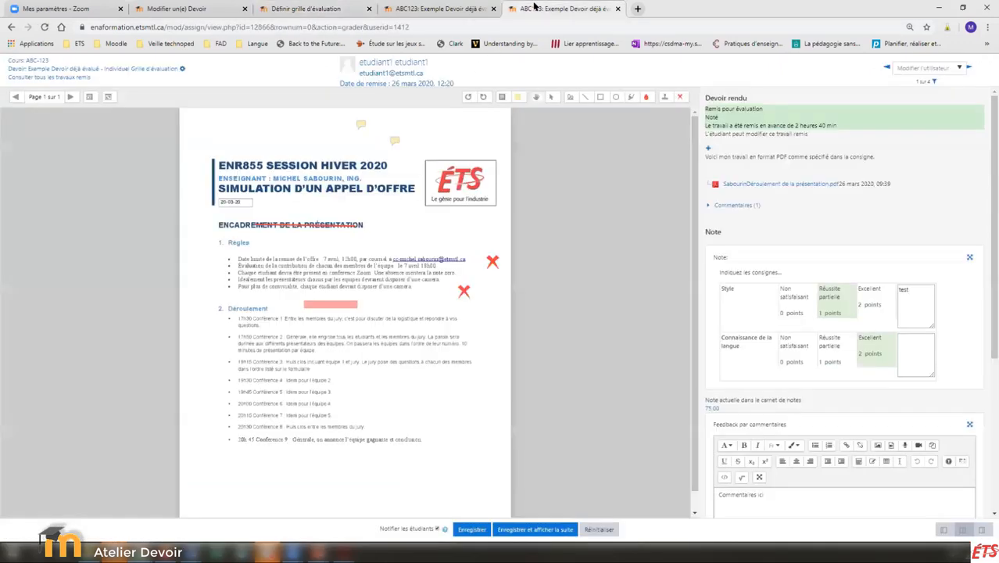
click(307, 7)
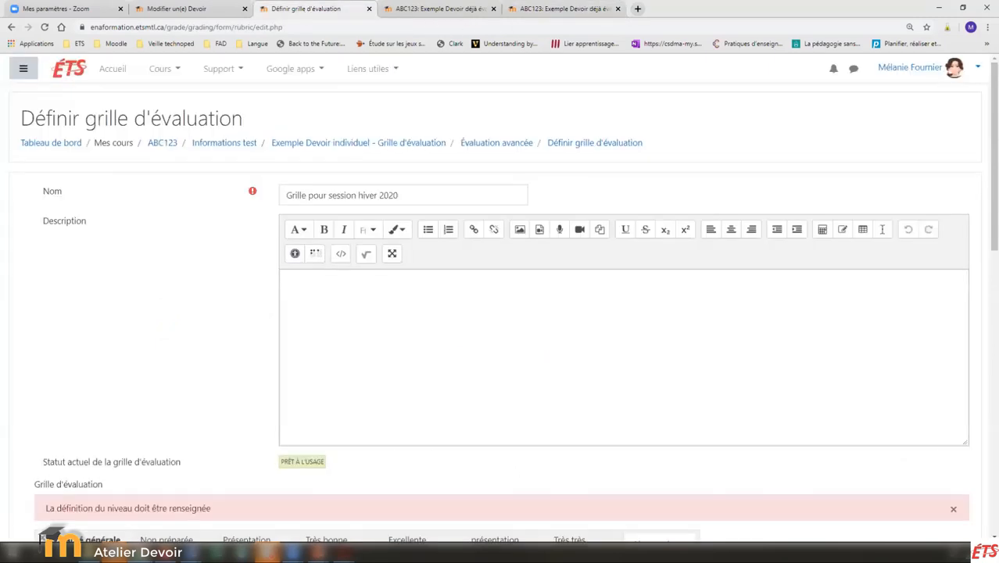
Switch to the student's browser window, open Exemple Devoir individuel - Grille d'évaluation and examine its submission status and evaluation criteria.
click(292, 552)
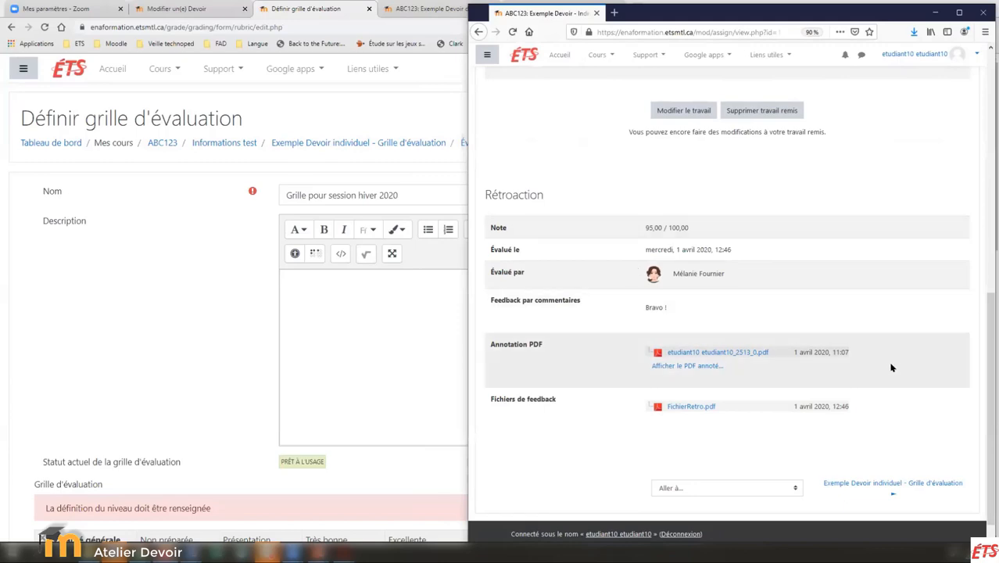
scroll(800, 371, up, 10)
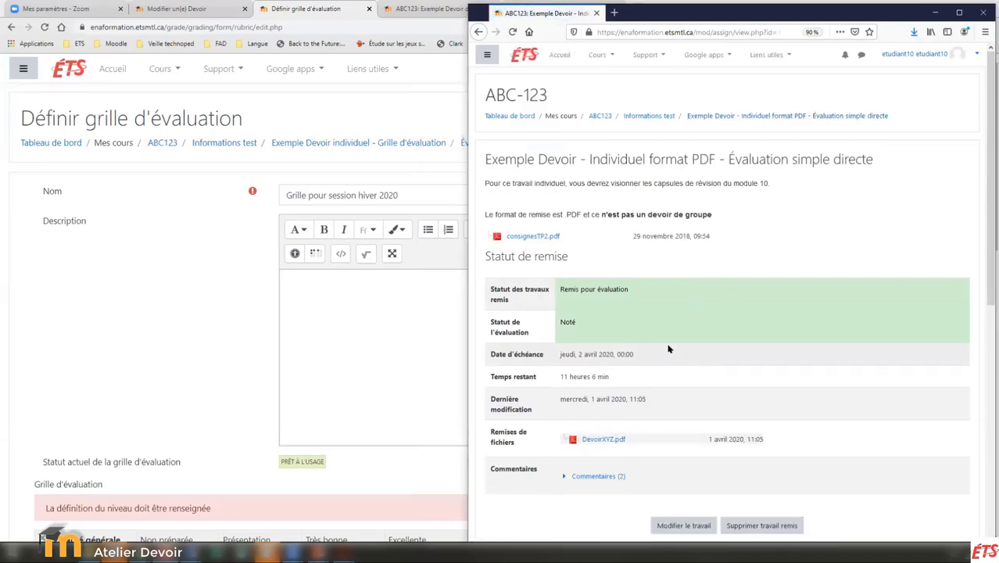
click(644, 115)
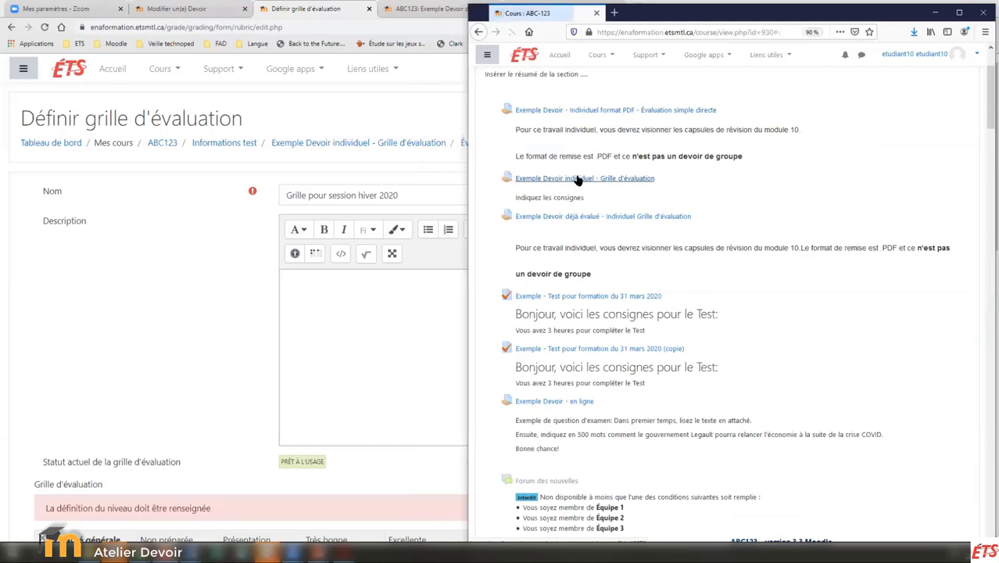
click(577, 179)
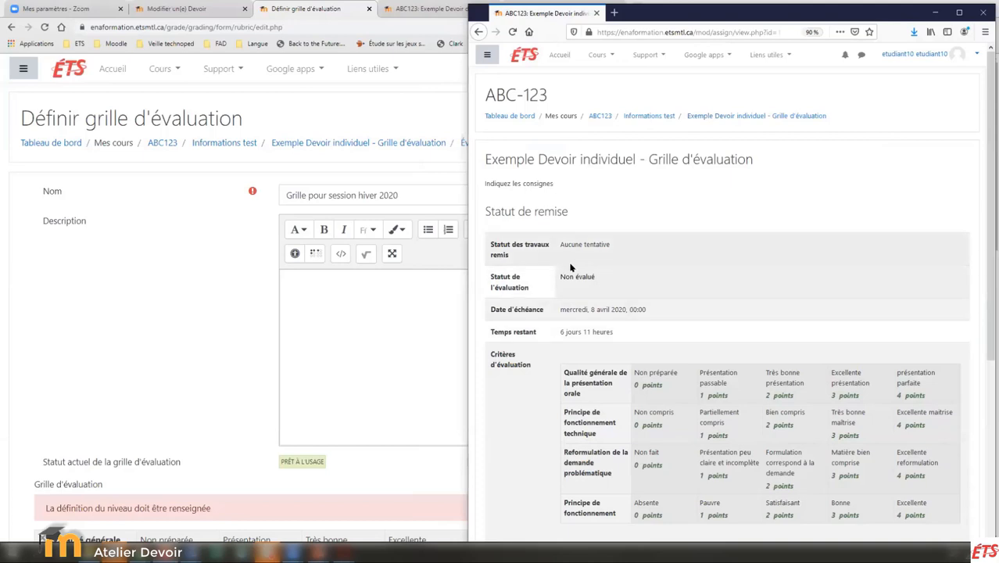
scroll(568, 257, down, 1)
scroll(566, 426, down, 4)
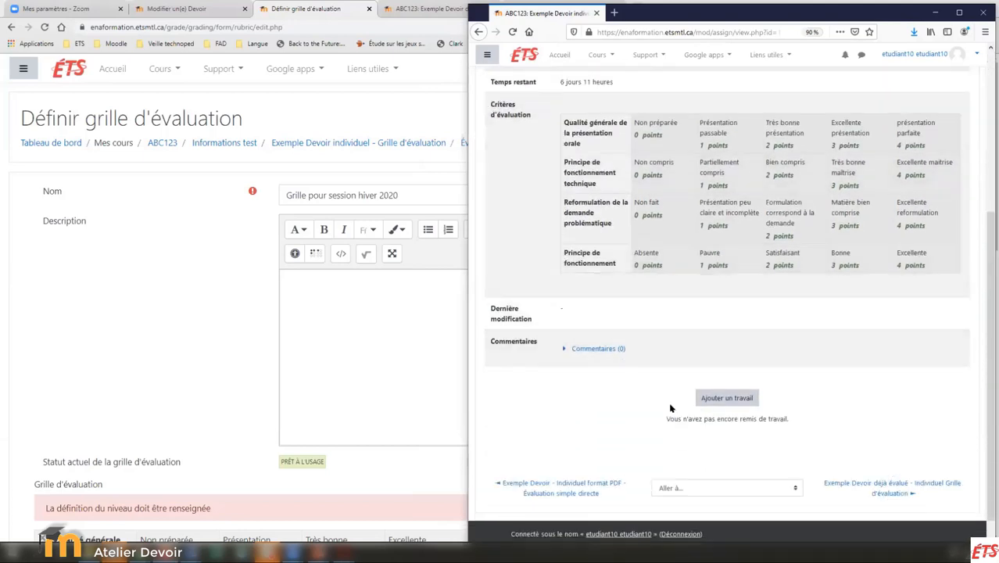
scroll(668, 402, up, 2)
scroll(675, 417, up, 3)
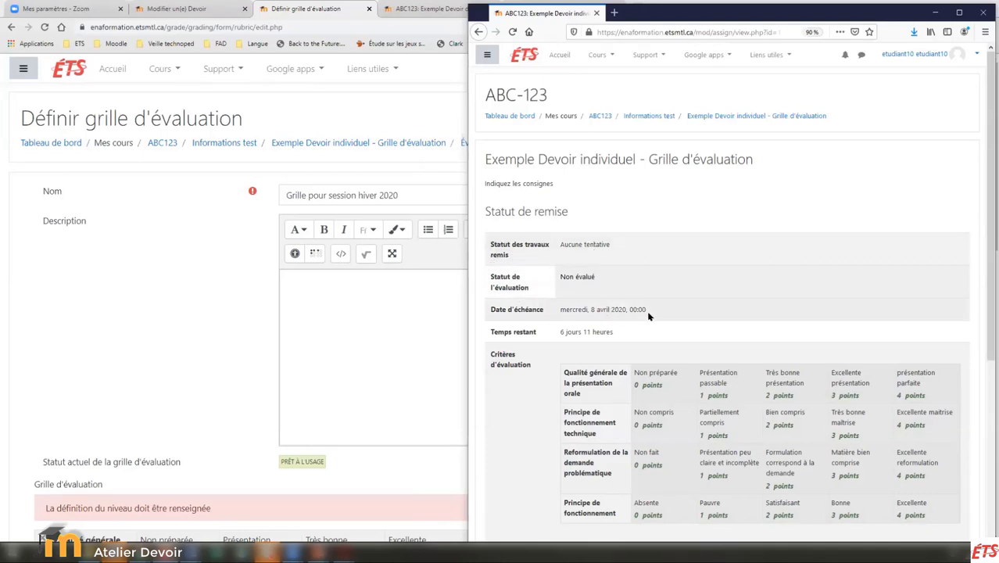
scroll(610, 340, down, 1)
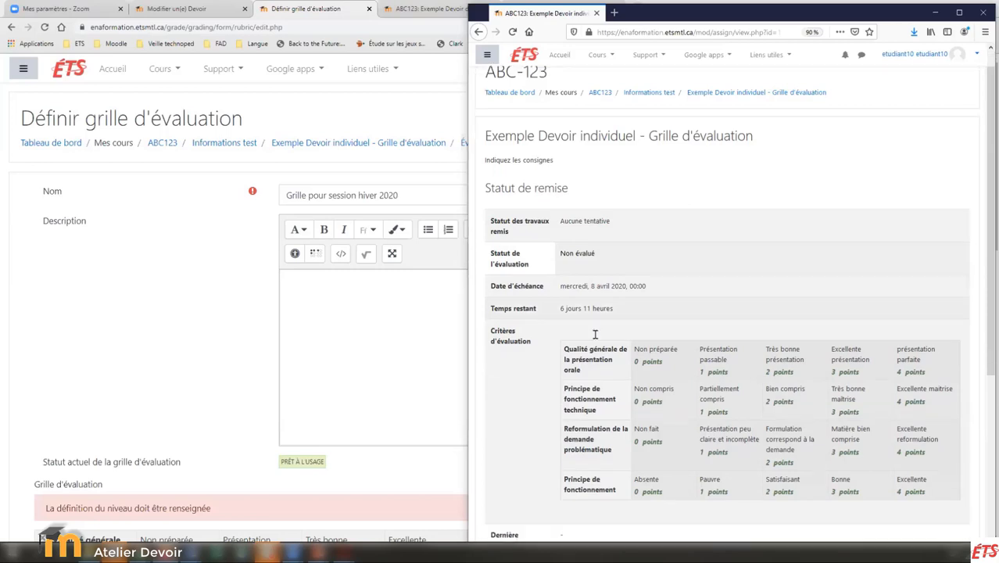
scroll(572, 314, down, 3)
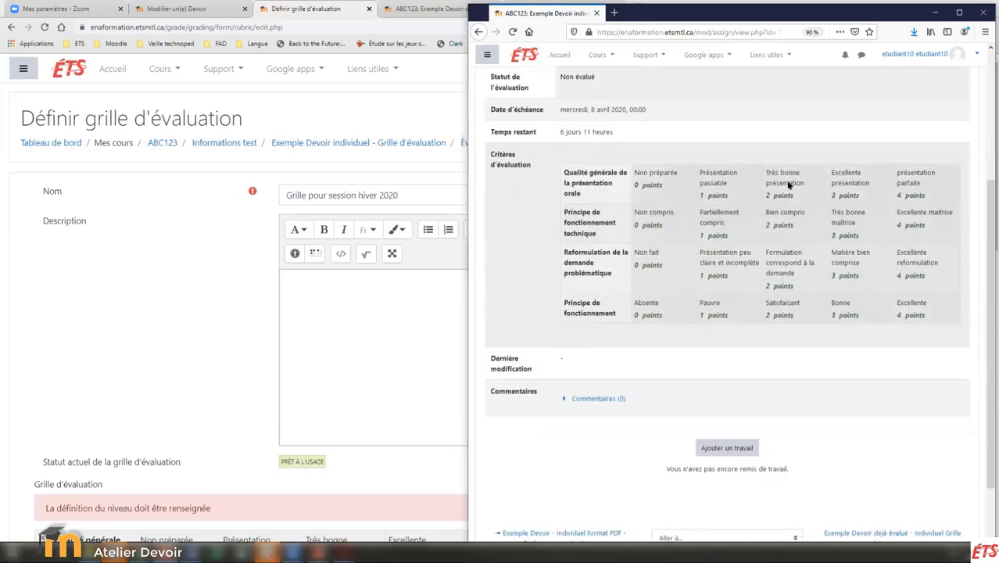
Add the files DevoirXYZ.pdf and ExempleDevoir1(1).pdf to the student's submission and save the changes.
click(727, 447)
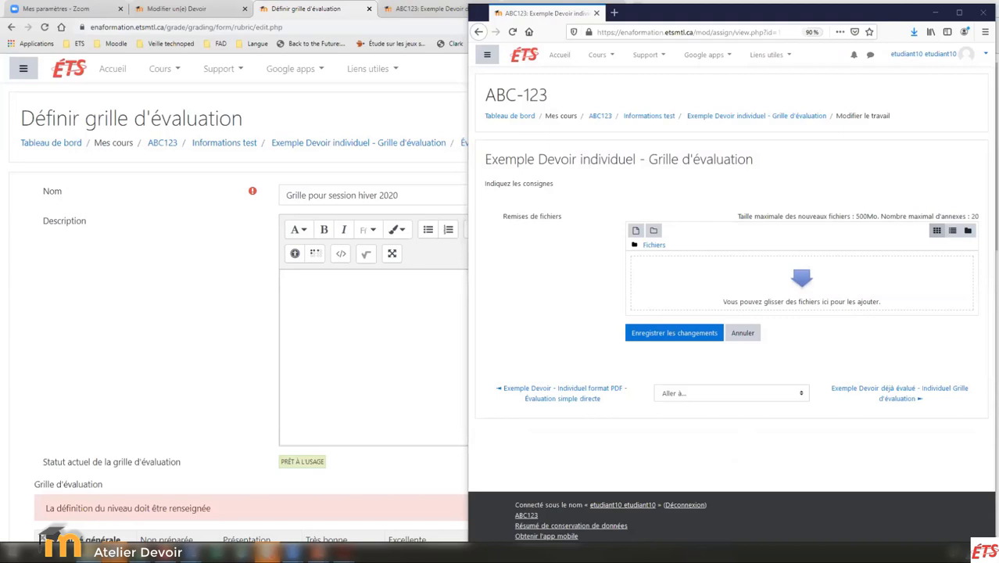
drag(477, 379, 821, 300)
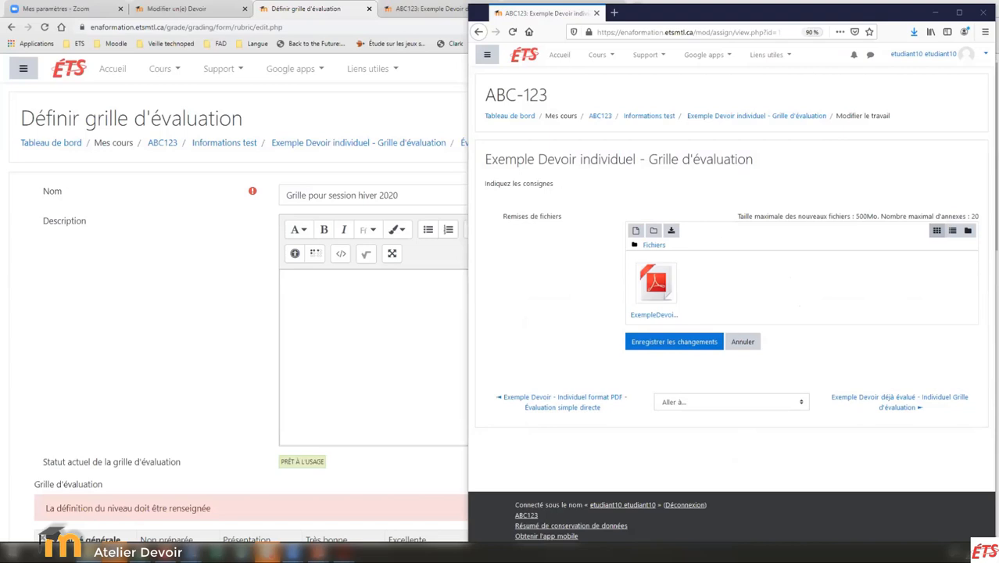
drag(618, 321, 782, 280)
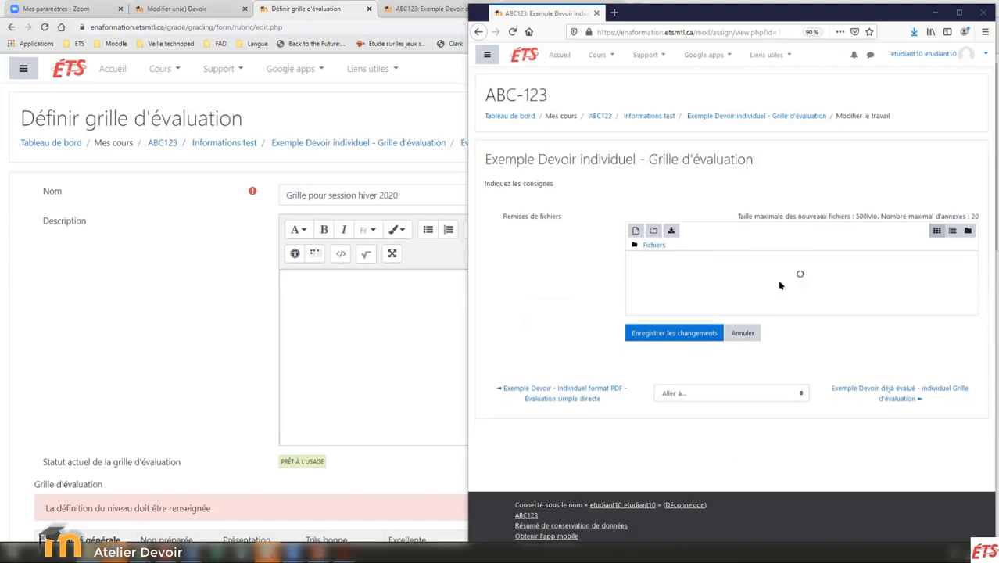
click(683, 344)
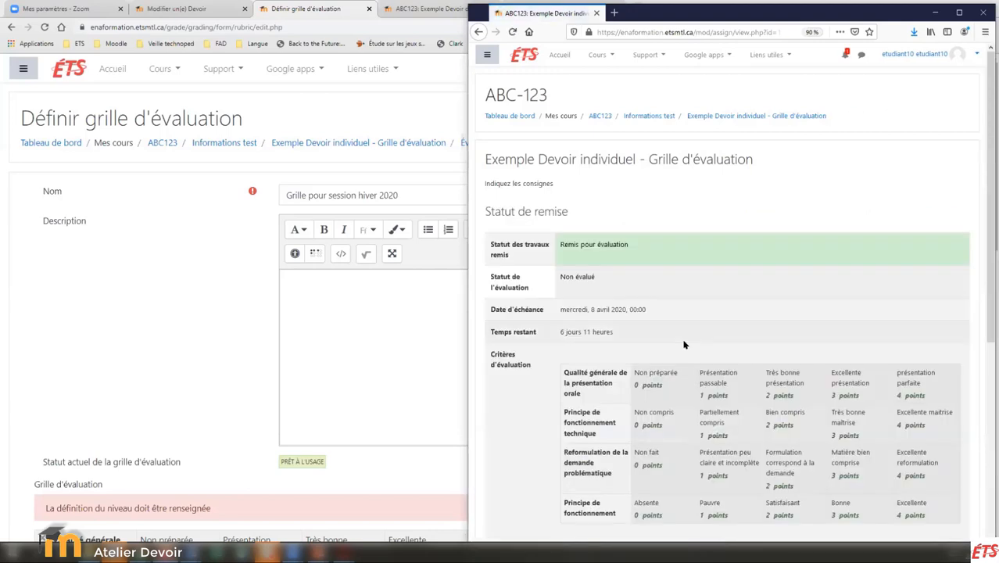
Review the submitted files and the note about modifying the submission, and return to the teacher's browser window.
scroll(640, 283, down, 5)
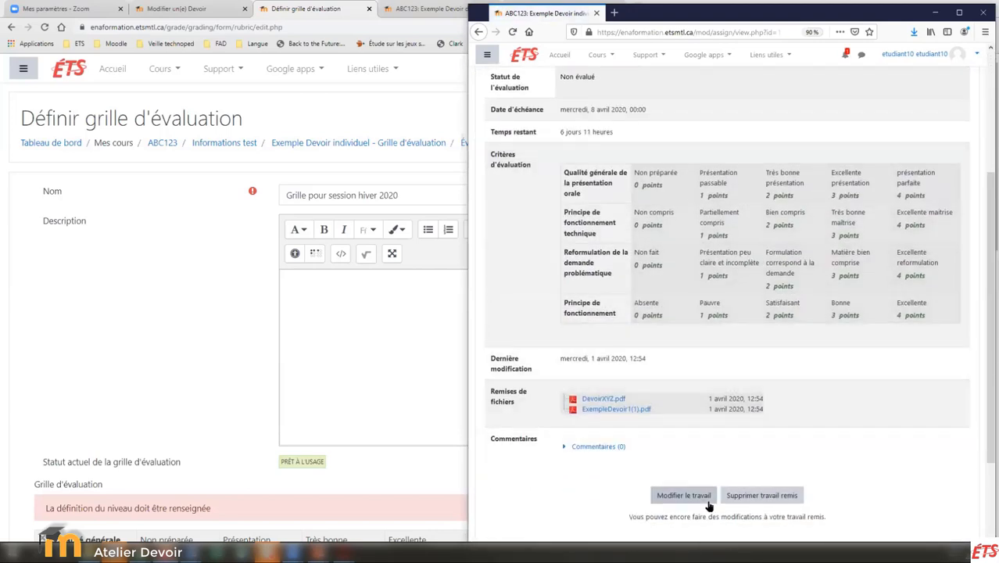
scroll(707, 504, down, 3)
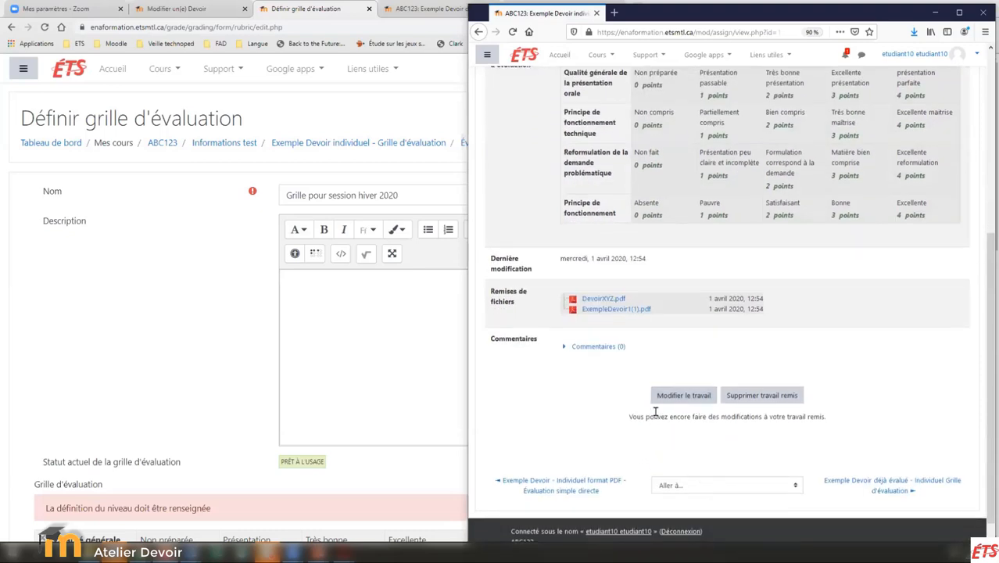
drag(630, 416, 852, 418)
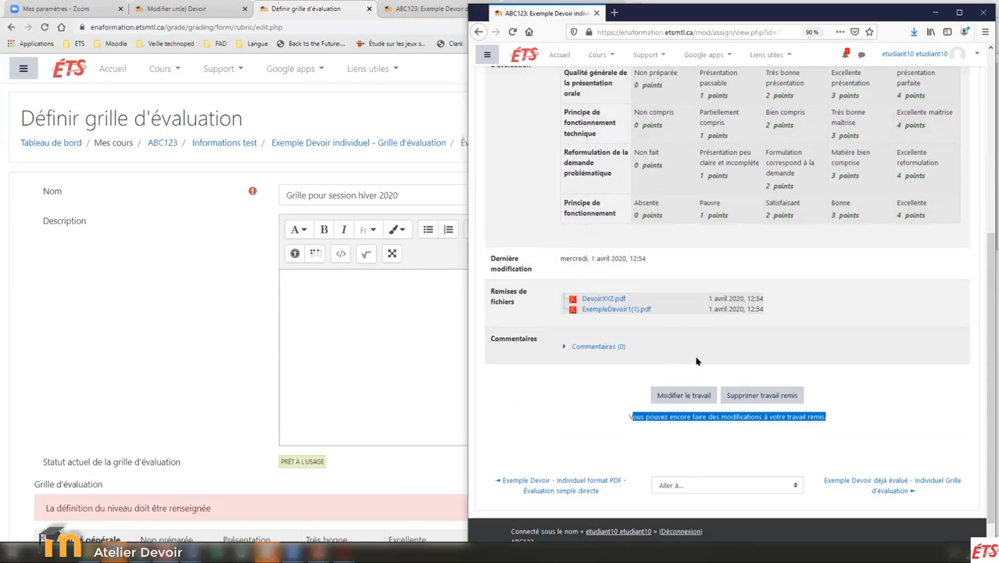
click(935, 13)
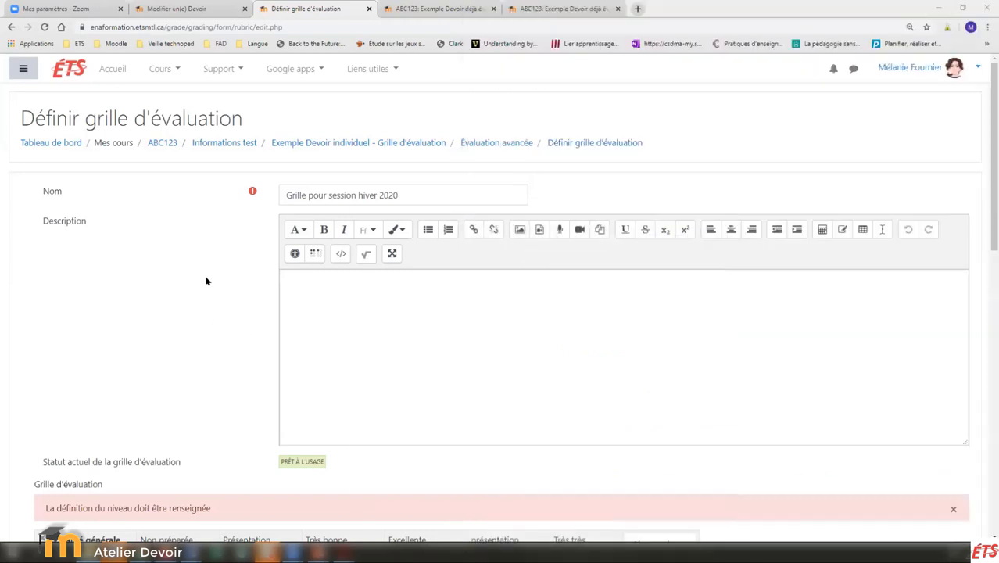
Open all submissions of Exemple Devoir individuel - Grille d'évaluation and view the available grading actions.
click(303, 141)
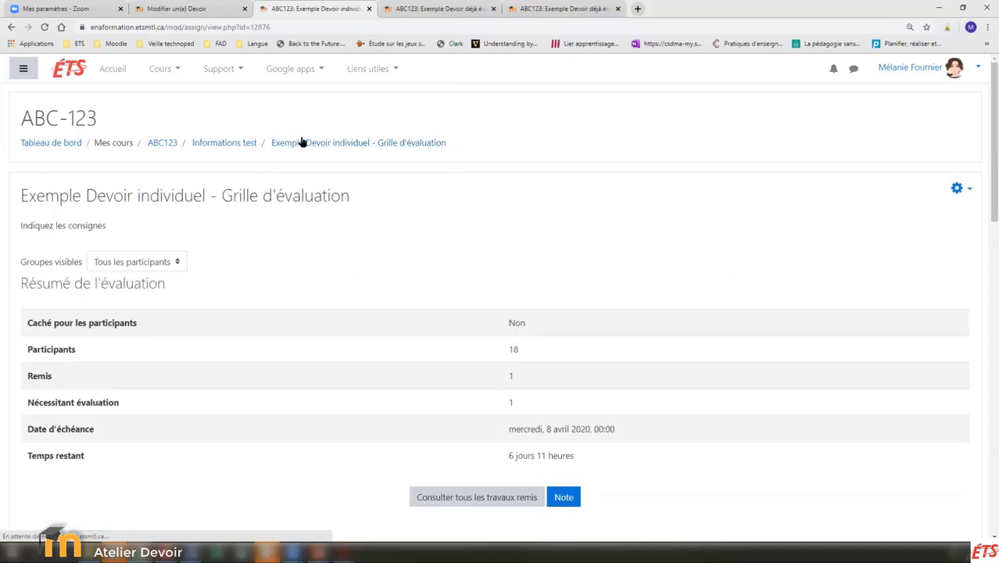
scroll(314, 390, down, 3)
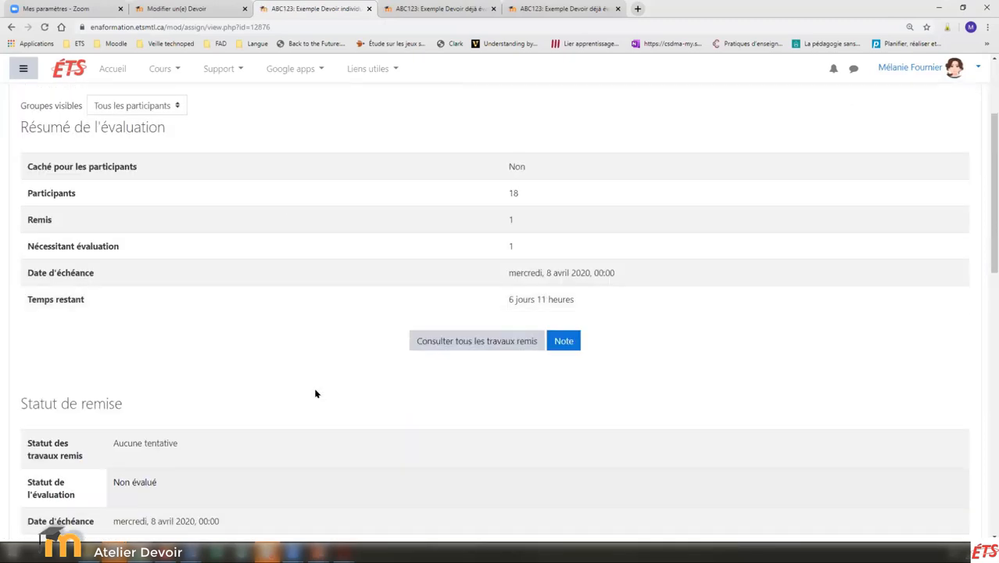
click(446, 350)
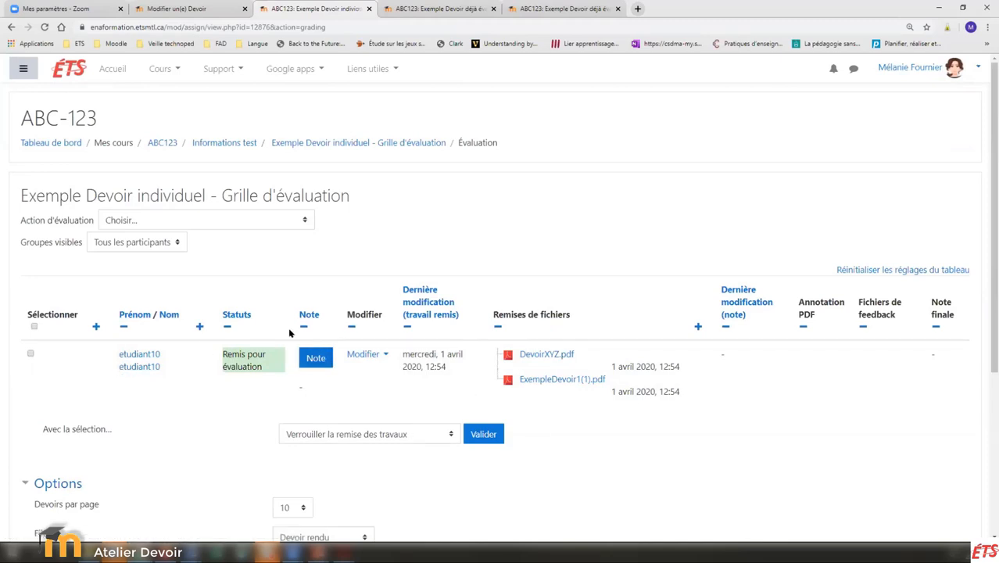
click(302, 220)
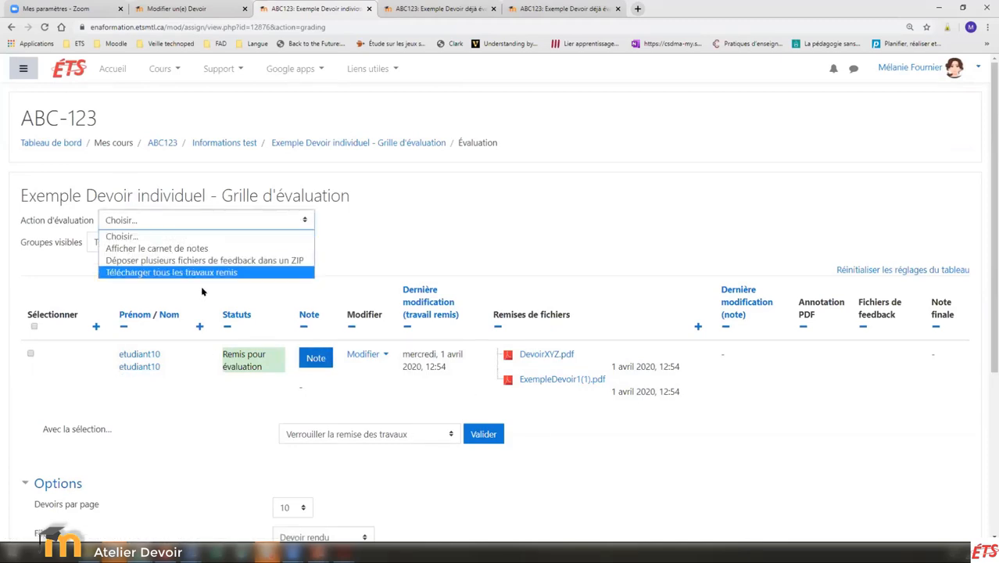
click(420, 222)
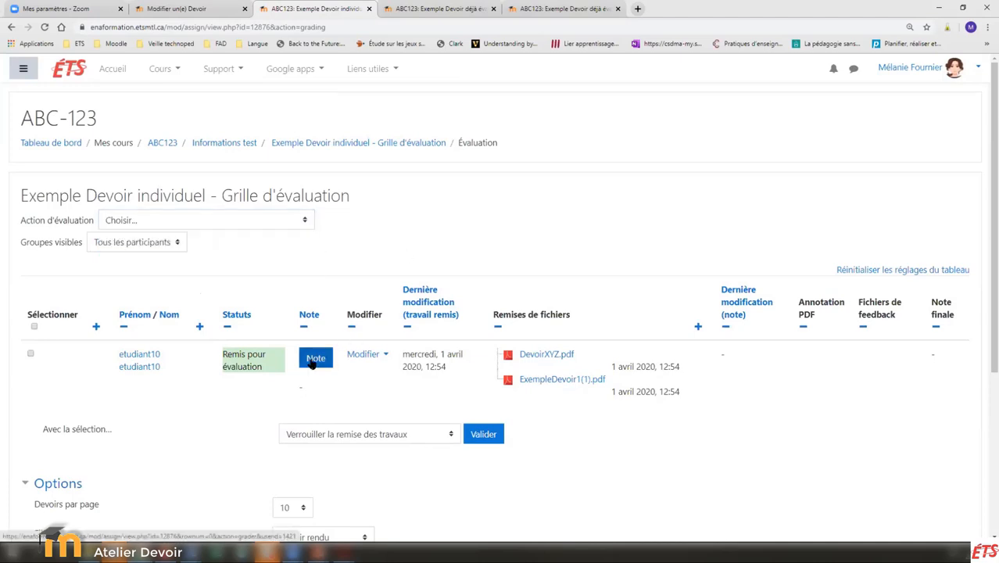
Open etudiant10's submission for grading and enlarge the grading rubric.
click(313, 360)
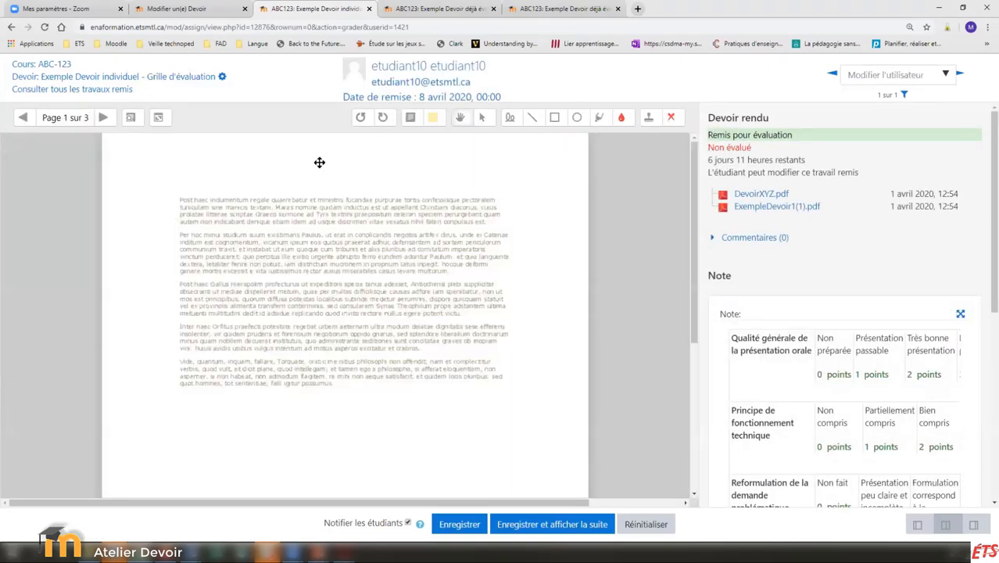
scroll(850, 269, down, 3)
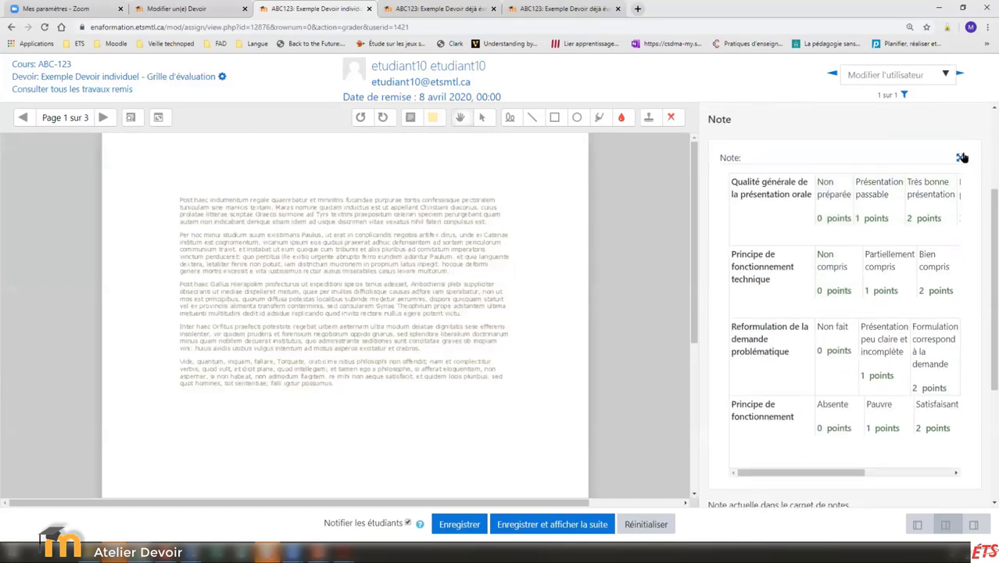
click(962, 159)
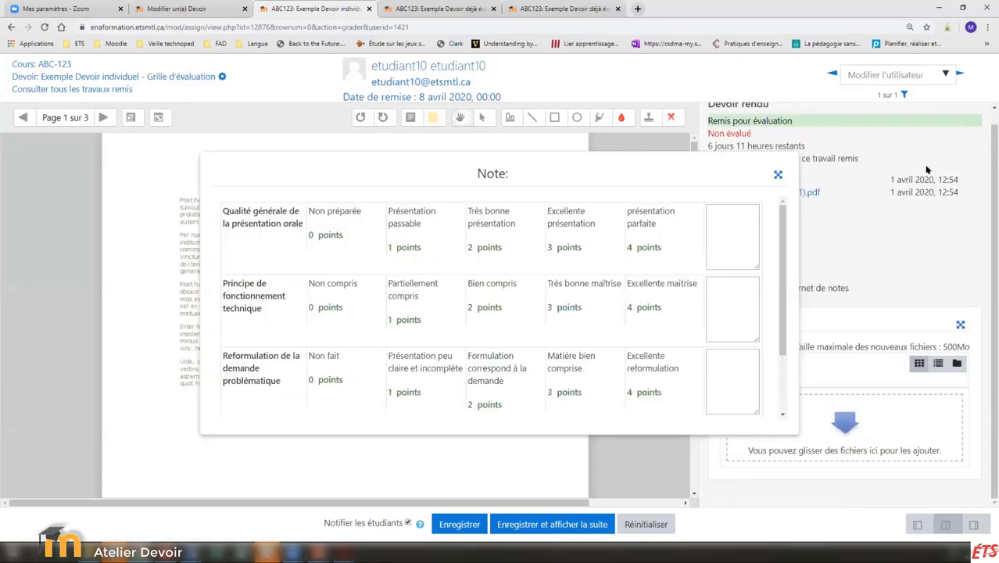
Rate the oral presentation 4 points, technical principle 2, problem reformulation 3 and operating principle 3, and collapse the enlarged rubric.
click(639, 237)
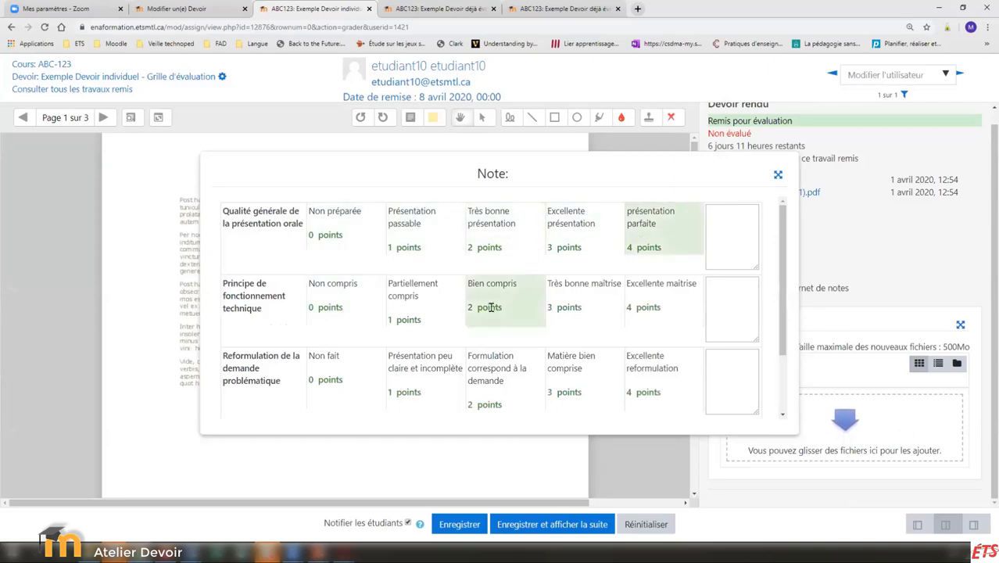
click(503, 314)
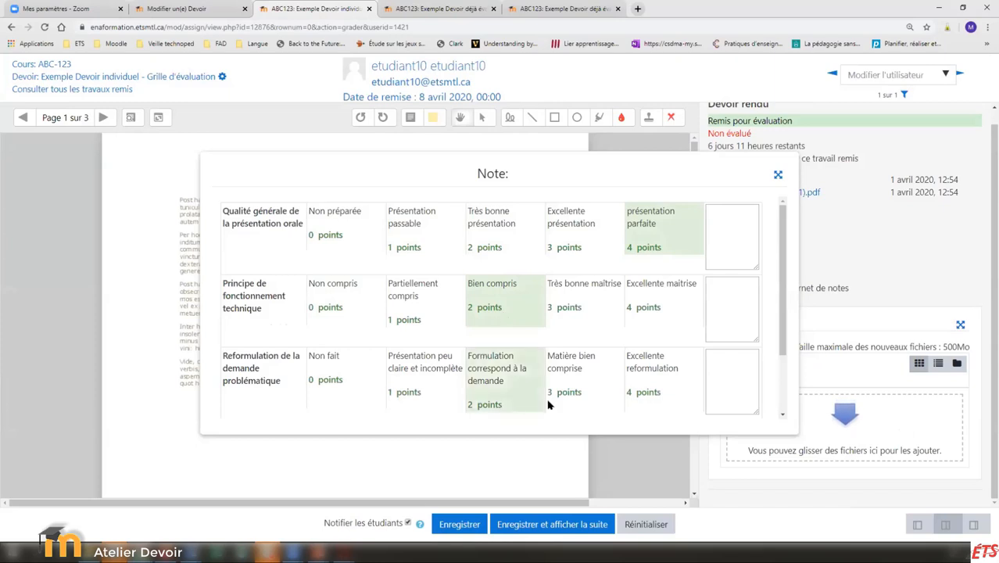
click(579, 391)
scroll(574, 379, down, 2)
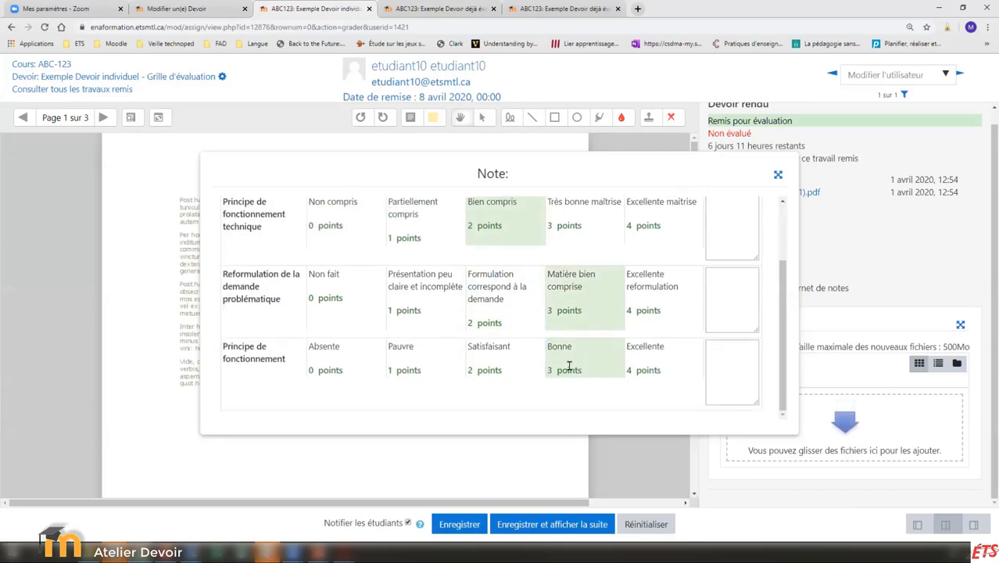
click(568, 366)
scroll(717, 230, up, 3)
click(720, 232)
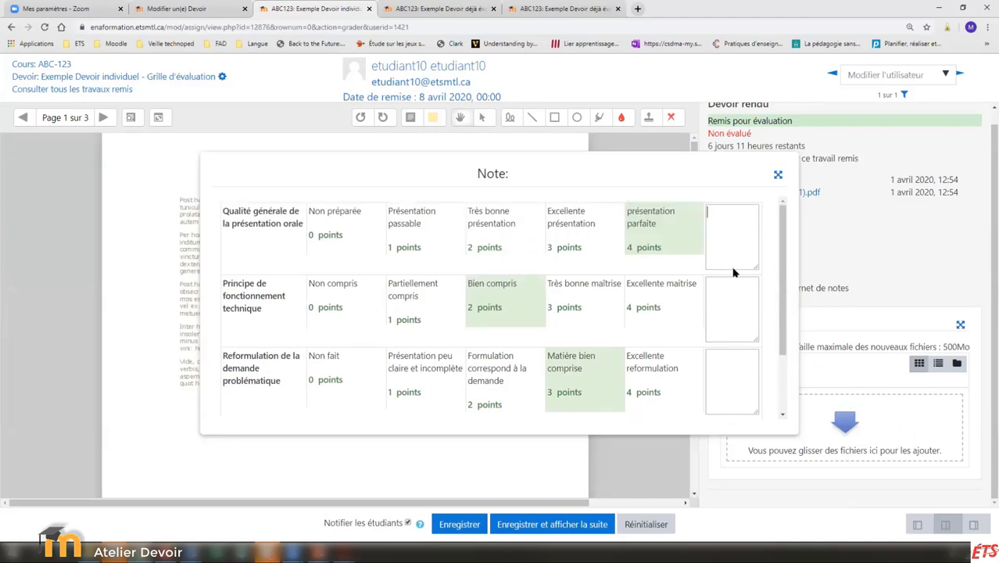
click(778, 178)
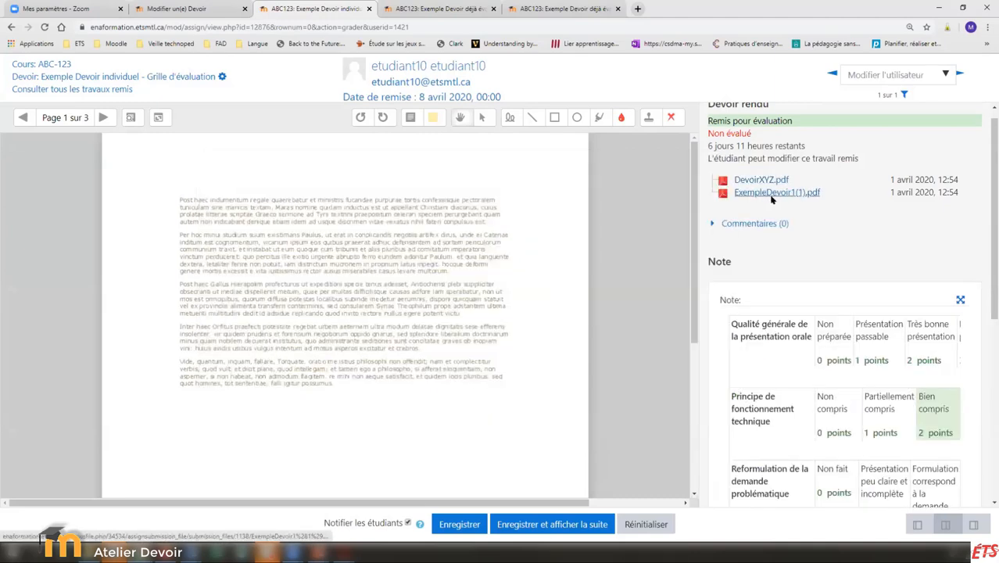
Save the rubric grade with student notification enabled and acknowledge the confirmation.
scroll(764, 208, down, 5)
scroll(763, 208, down, 2)
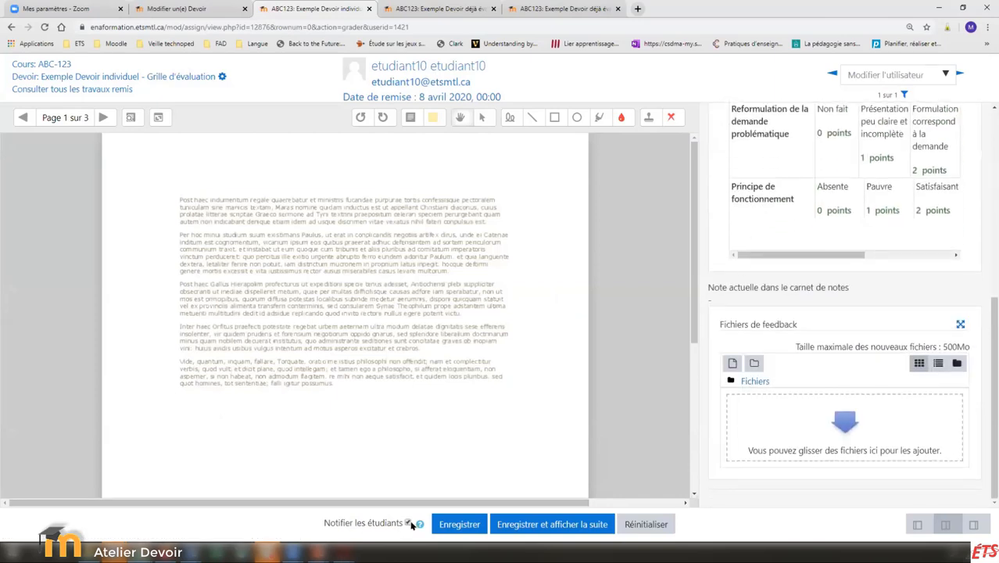
click(458, 524)
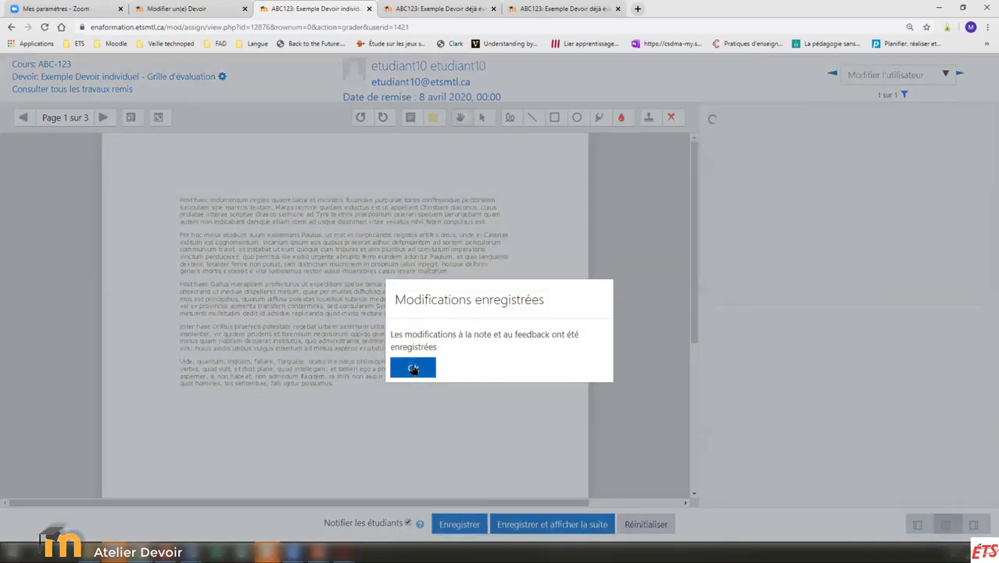
click(413, 368)
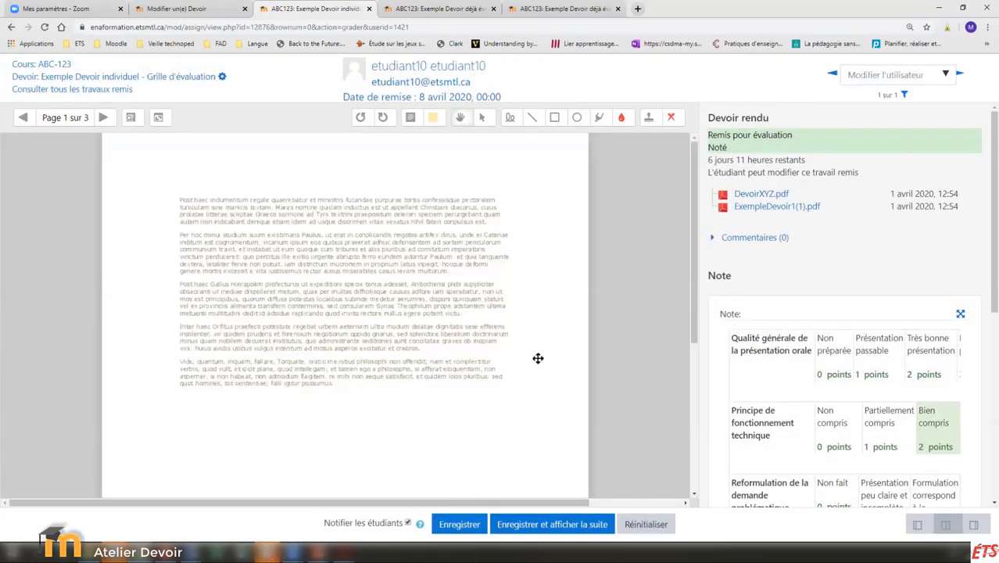
Look over the student's submitted PDF and return to the list of all submissions.
scroll(589, 323, down, 2)
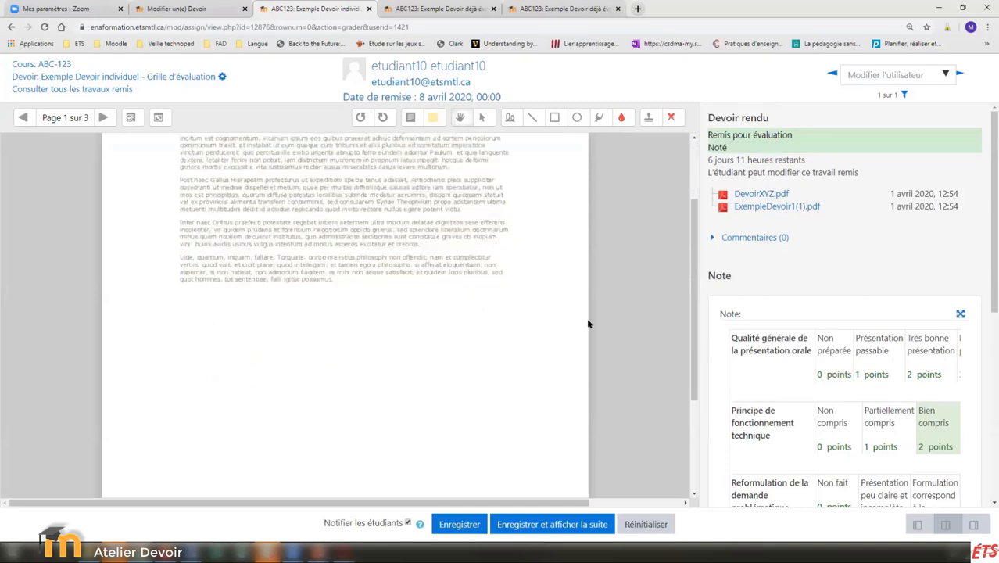
click(68, 91)
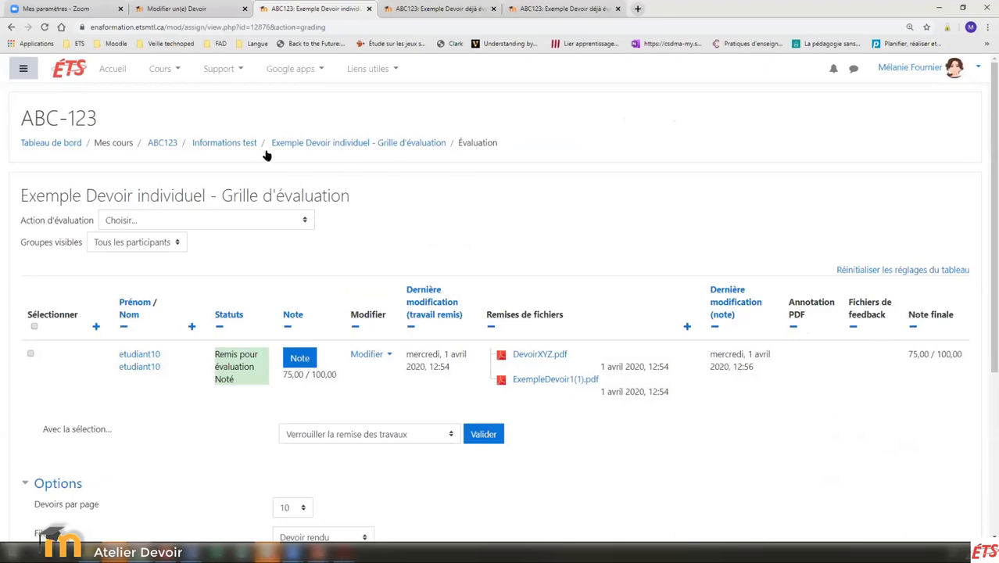
Open the ABC123 course gradebook and look through the grader report for all participants.
click(31, 69)
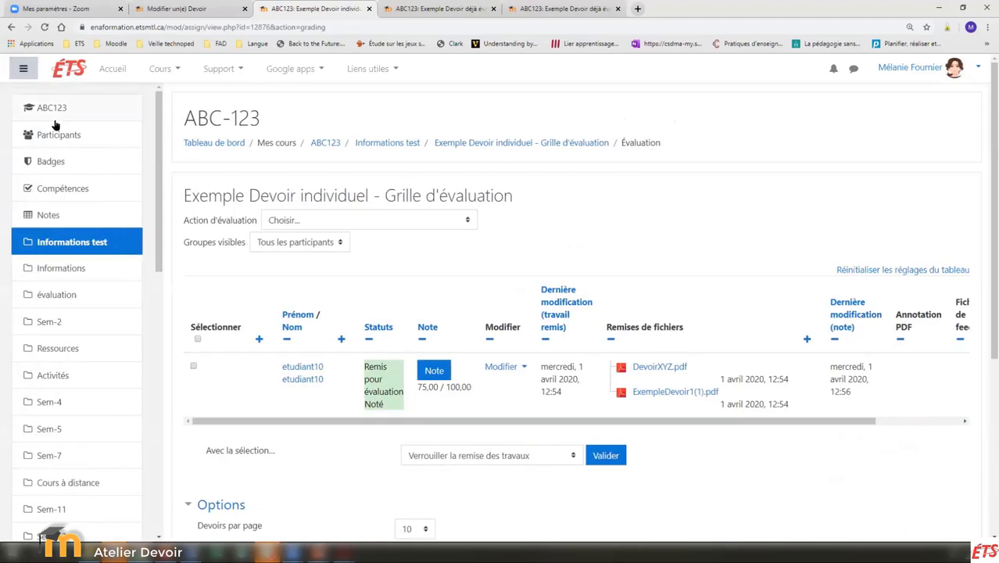
click(46, 216)
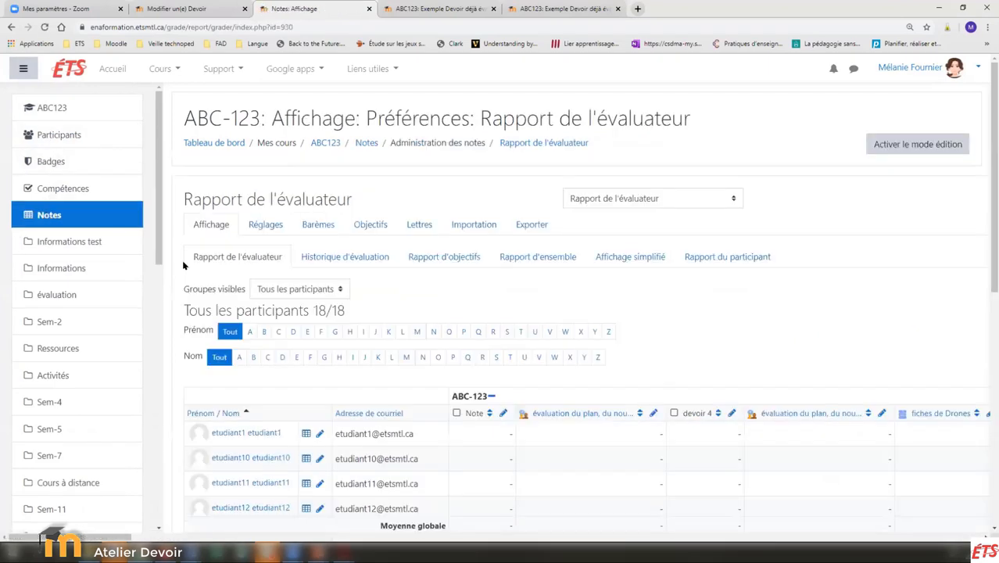
scroll(360, 313, down, 3)
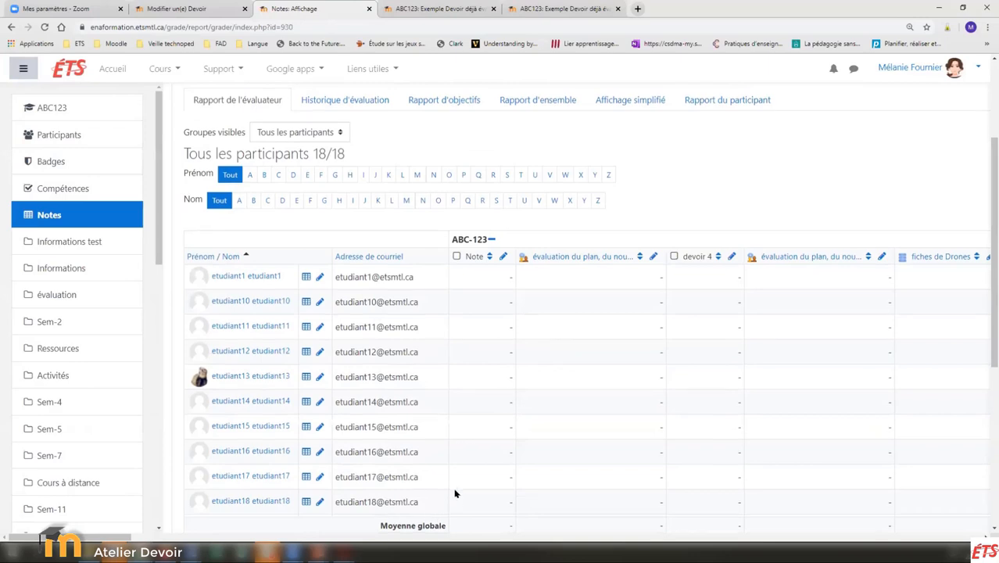
scroll(452, 491, down, 2)
scroll(450, 489, up, 4)
scroll(446, 487, up, 1)
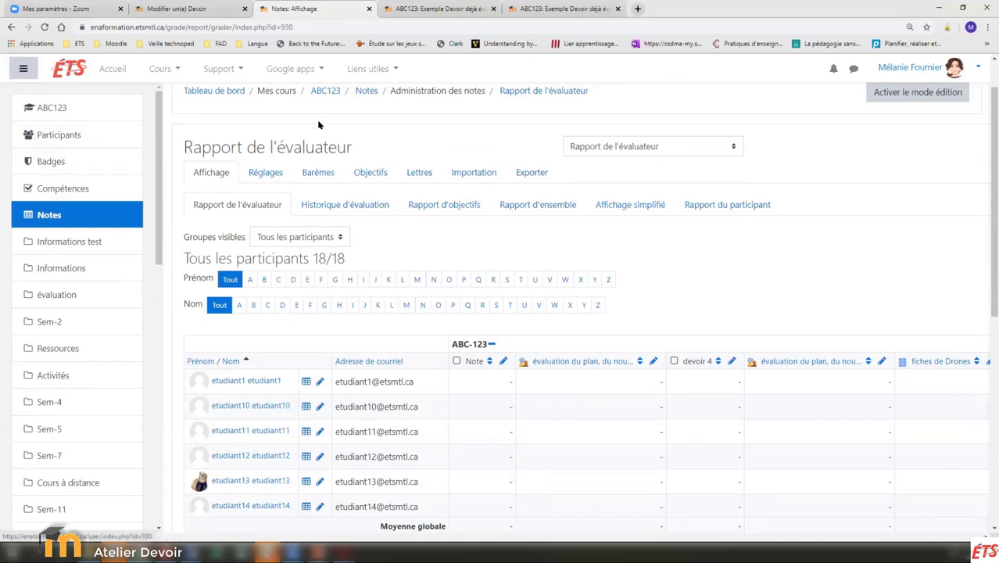
Return to the submissions list of Exemple Devoir individuel - Grille d'évaluation and view its display options.
click(10, 28)
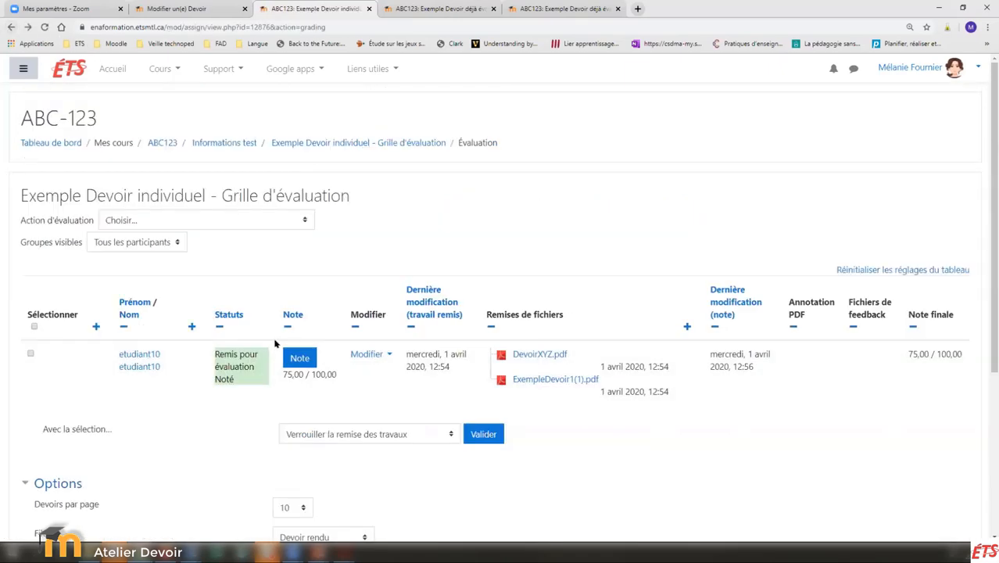
scroll(275, 342, down, 3)
scroll(275, 341, down, 2)
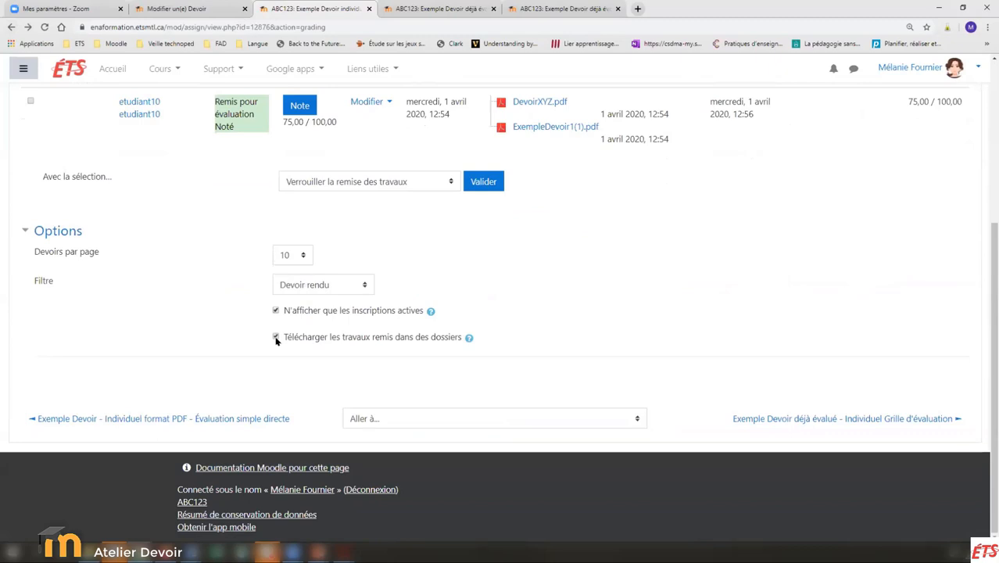
Switch to the PowerPoint Plan slide, highlight the correction interface, grading and comments bullets in turn, and return to the browser.
mouse_move(317, 551)
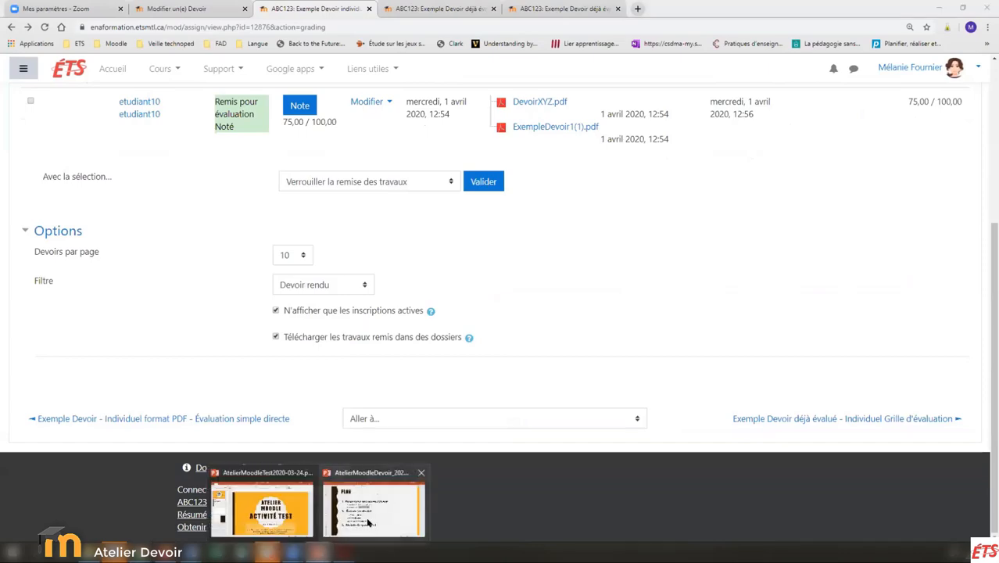
click(369, 520)
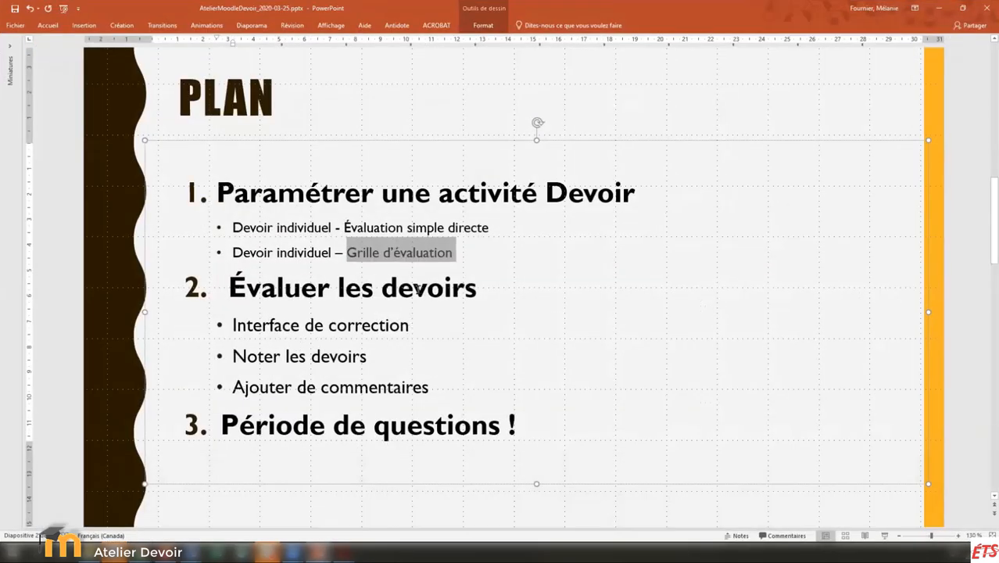
click(414, 287)
drag(233, 325, 418, 325)
drag(378, 361, 253, 354)
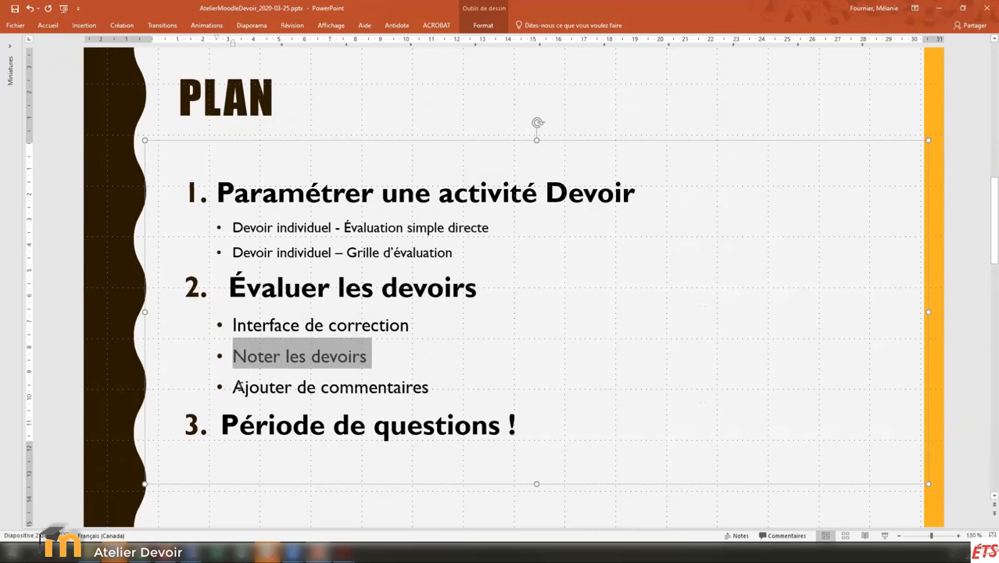
drag(234, 386, 417, 397)
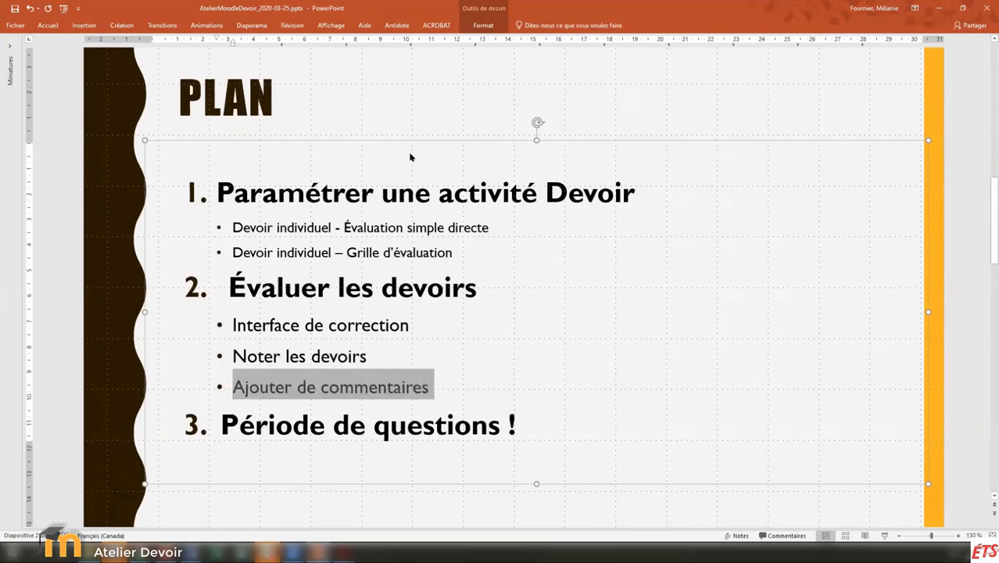
click(938, 8)
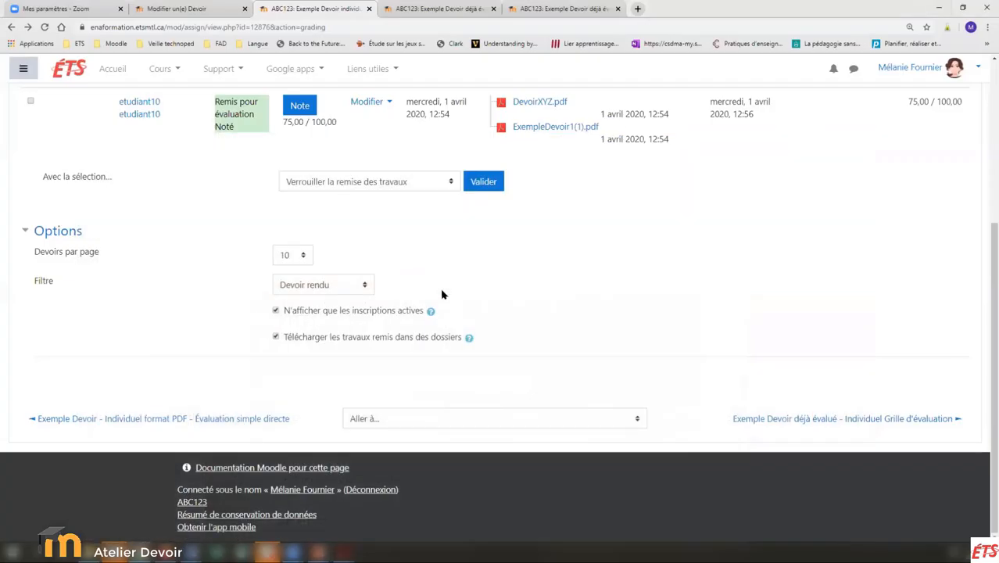
Switch to Exemple Devoir déjà évalué - Individuel Grille d'évaluation and view its available administration actions.
scroll(442, 294, up, 5)
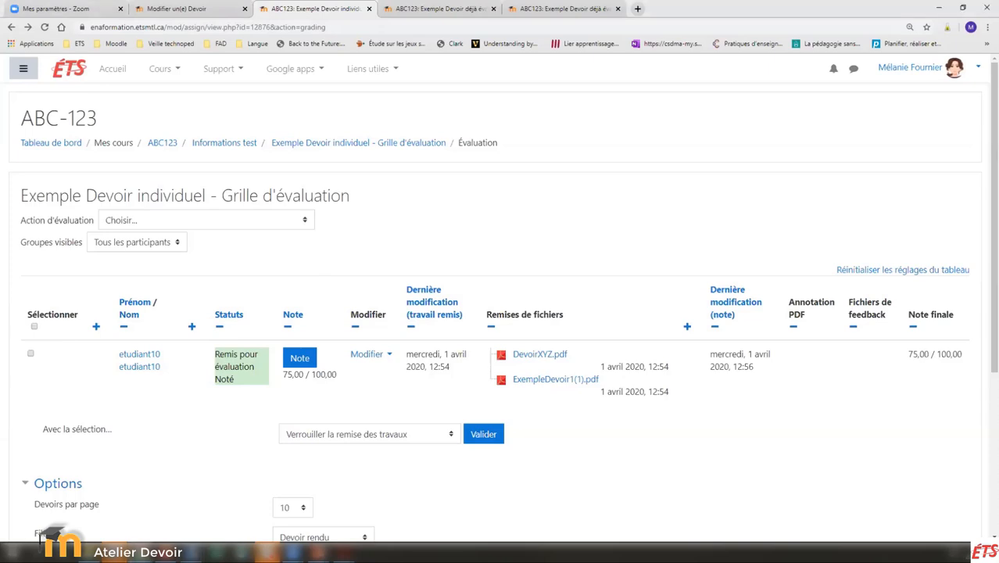
click(450, 11)
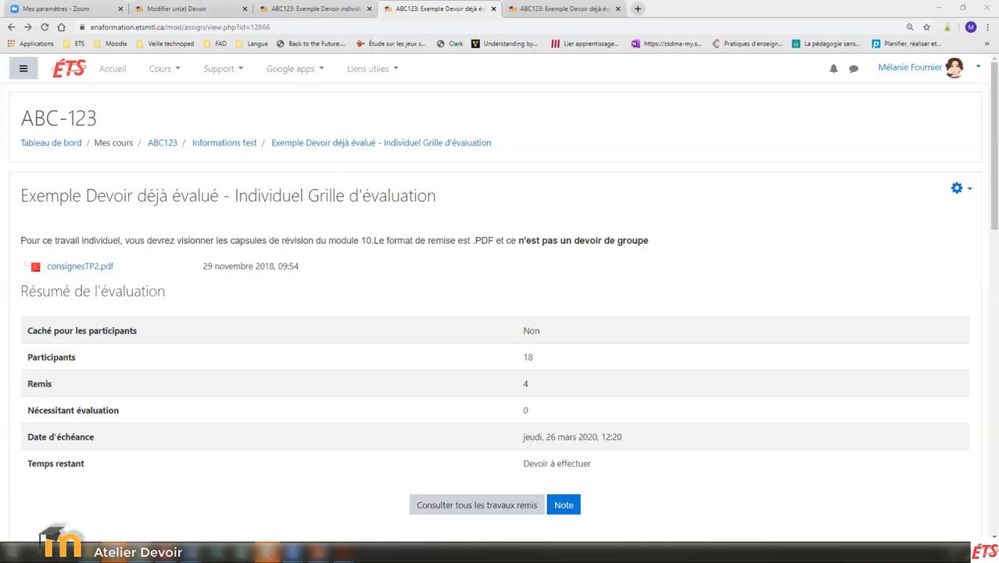
click(961, 188)
scroll(899, 328, down, 1)
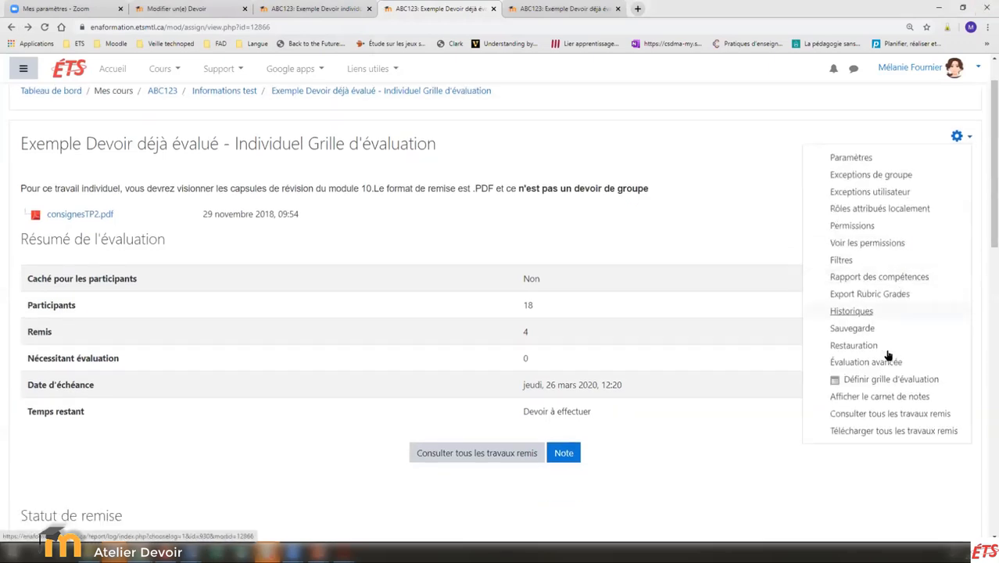